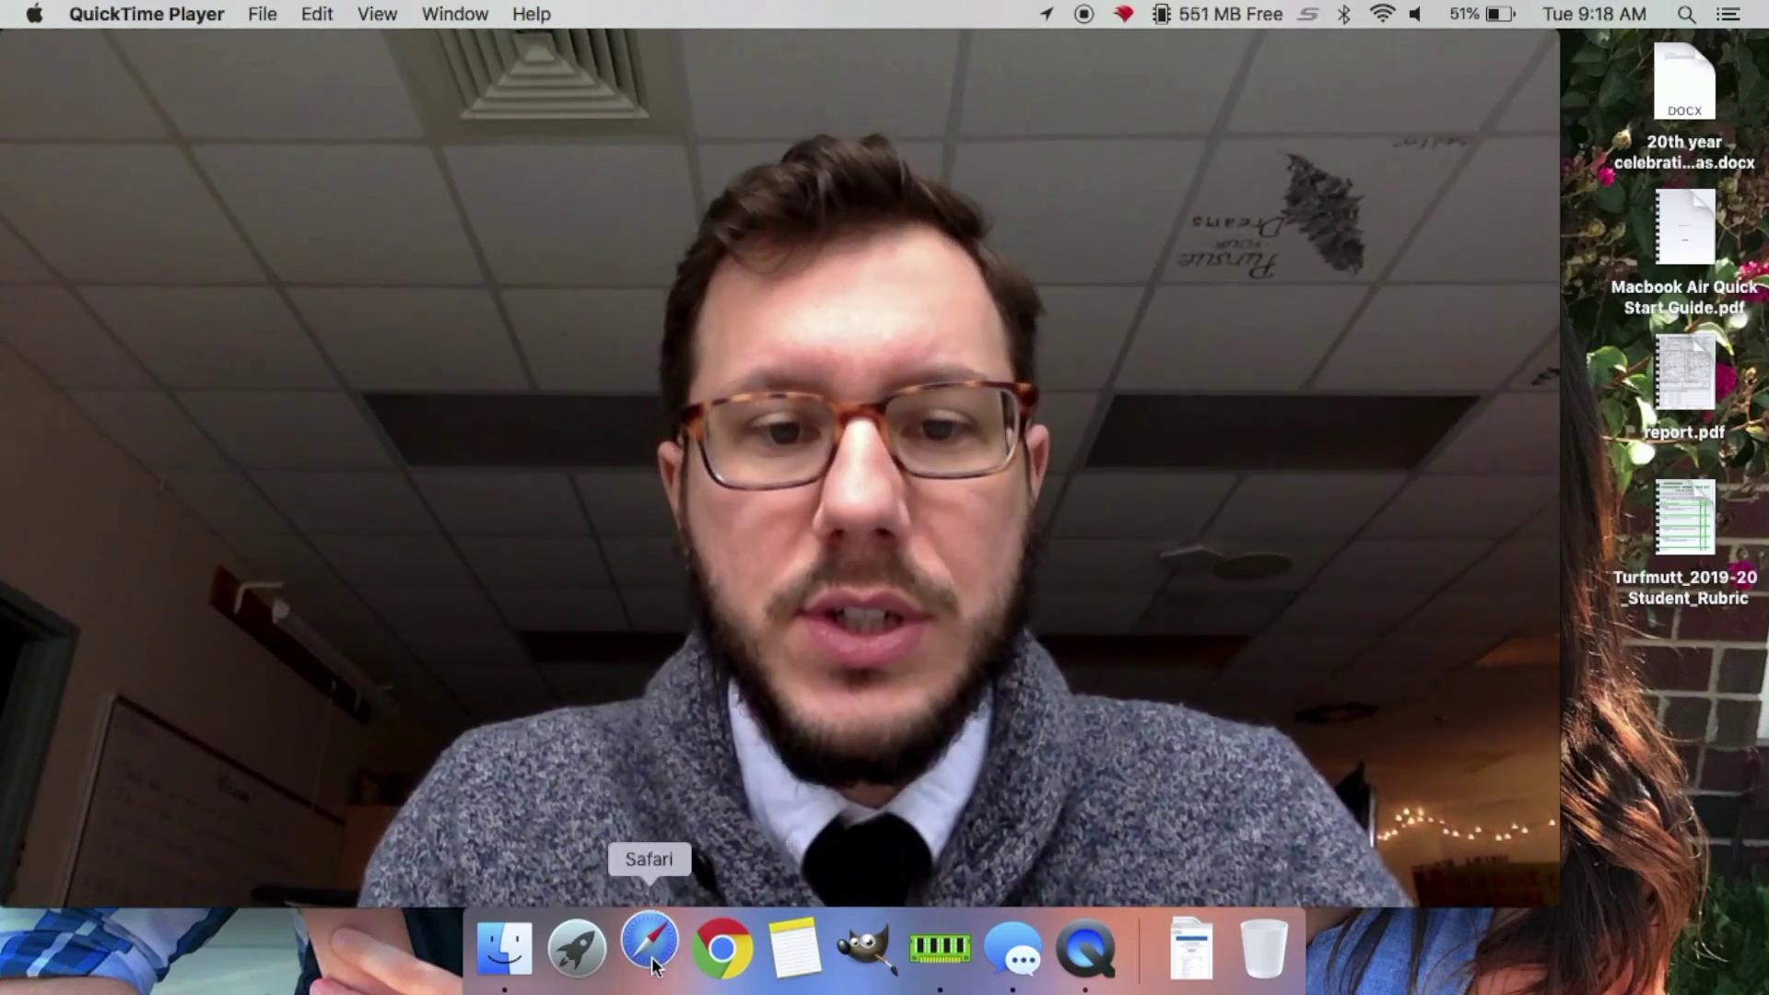
Go to google.com in Safari, search 'cute panda' and scroll through the image results
mouse_move(1130, 372)
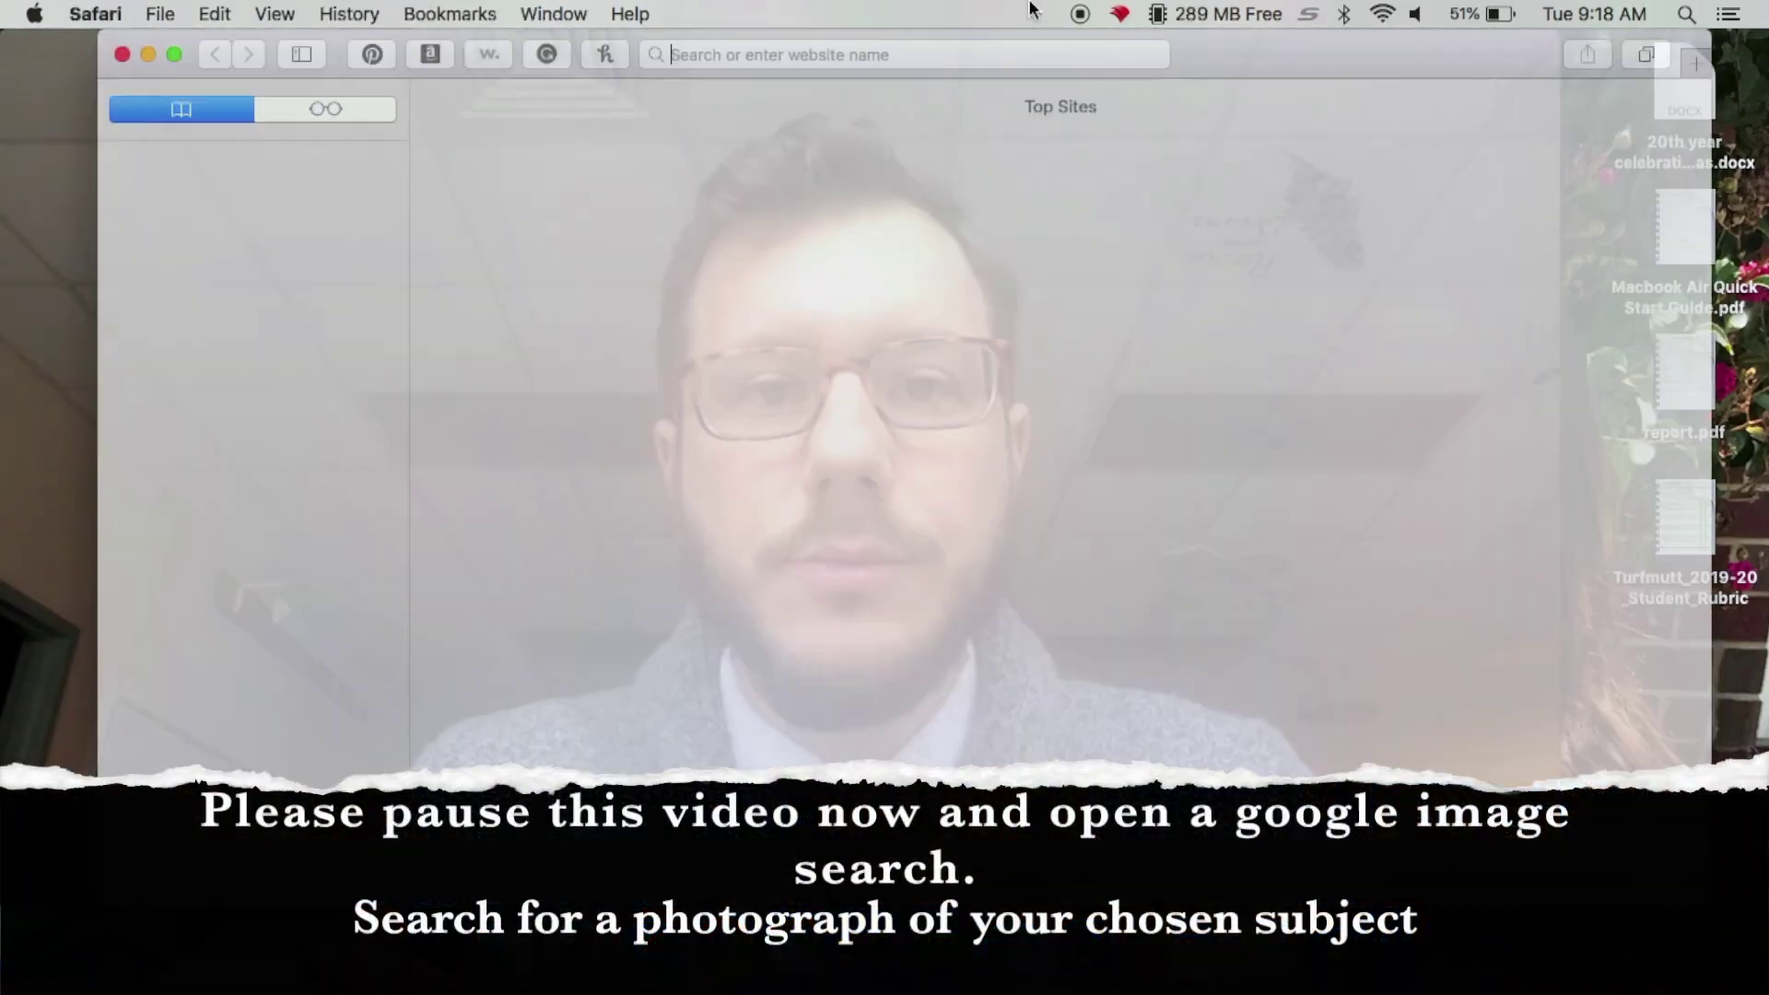
text(googl)
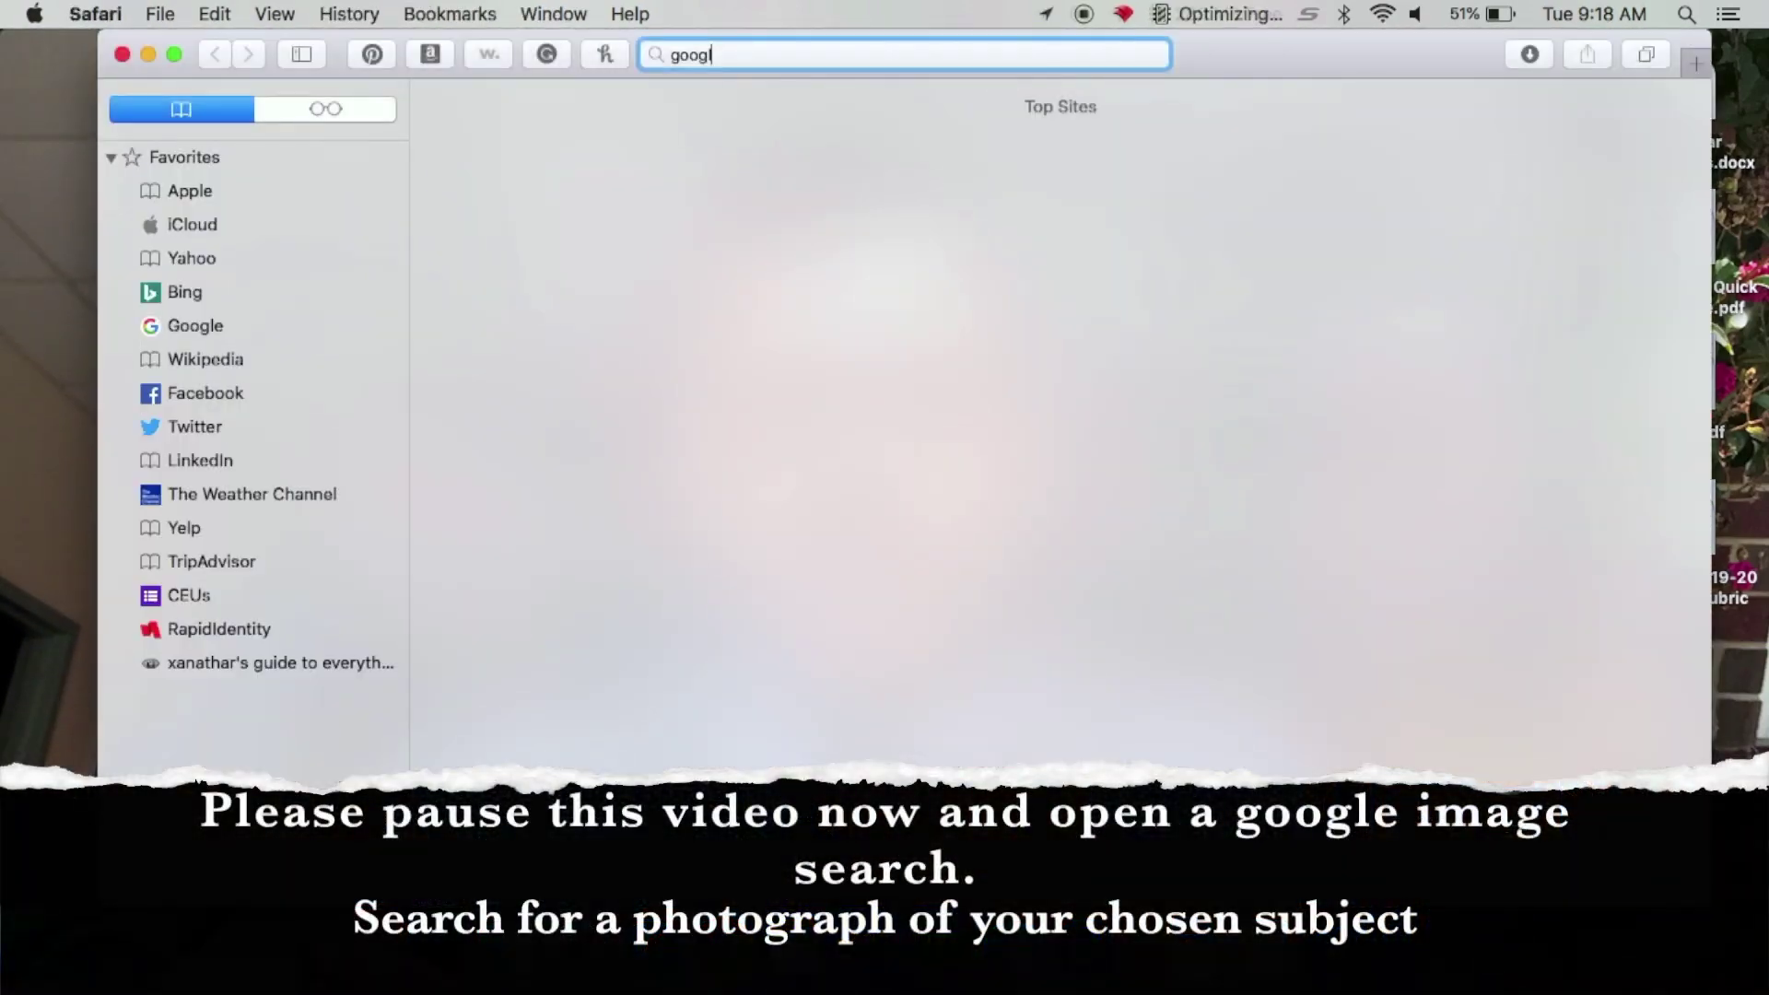
key(Return)
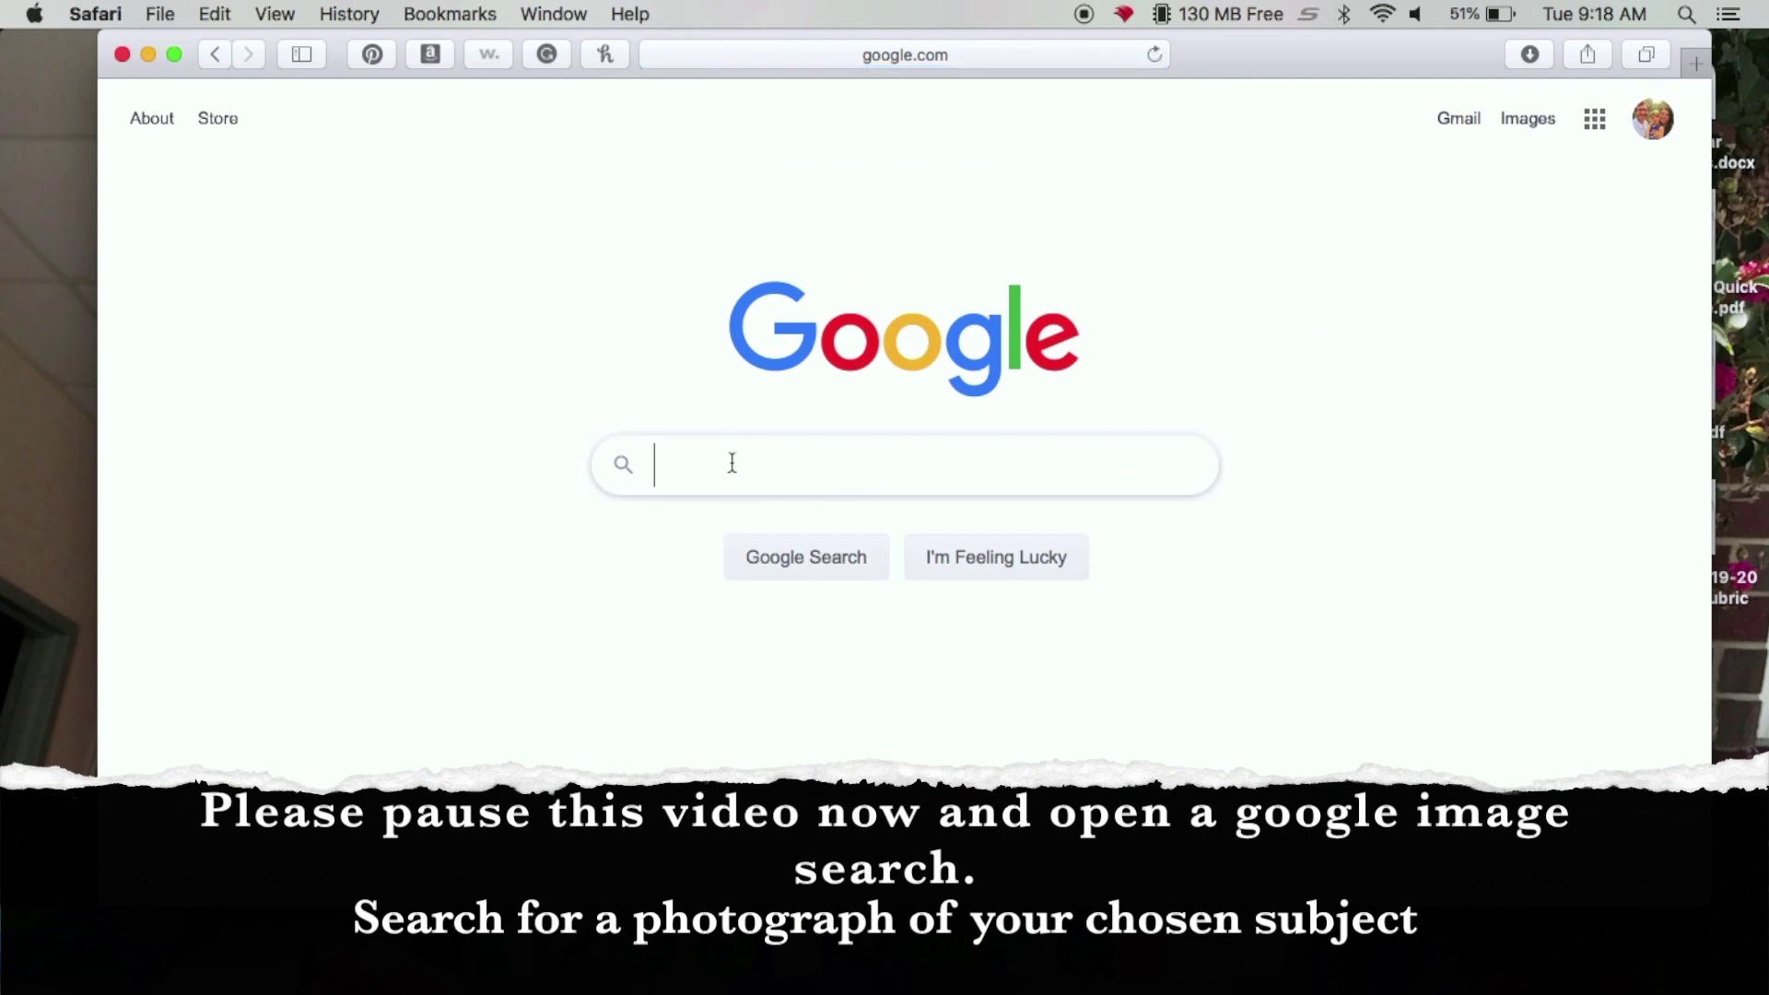
text(p)
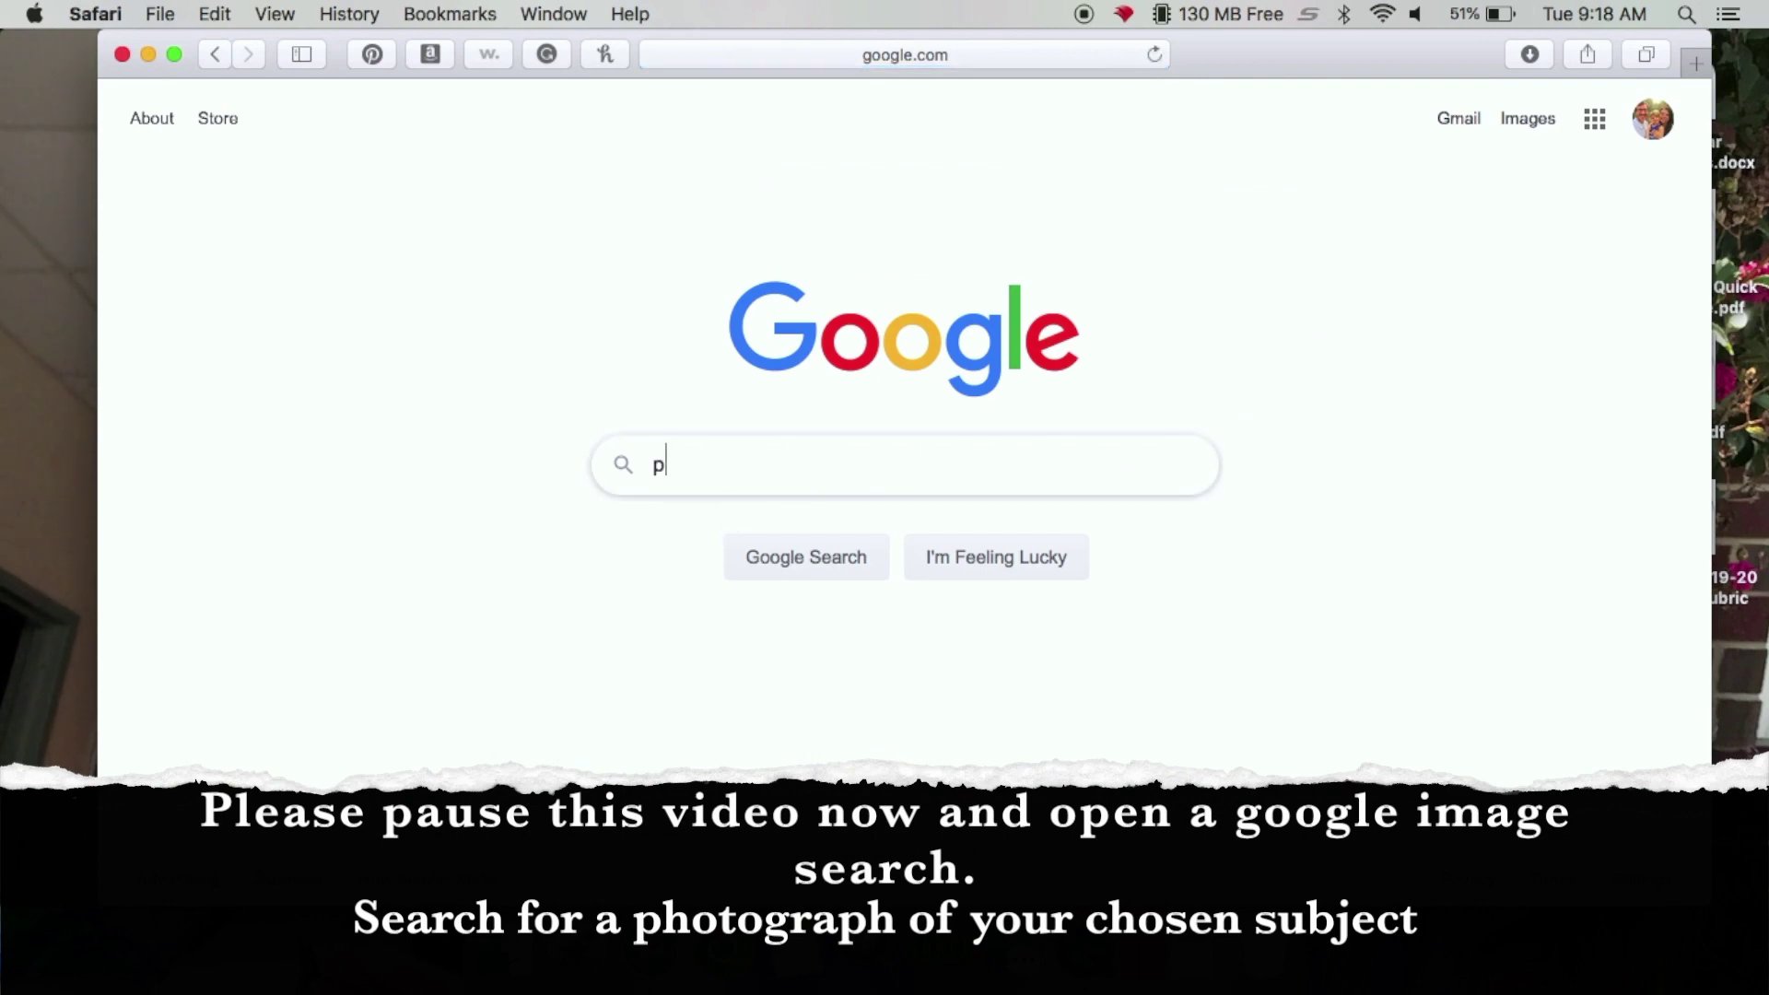
text(a)
key(BackSpace)
key(BackSpace)
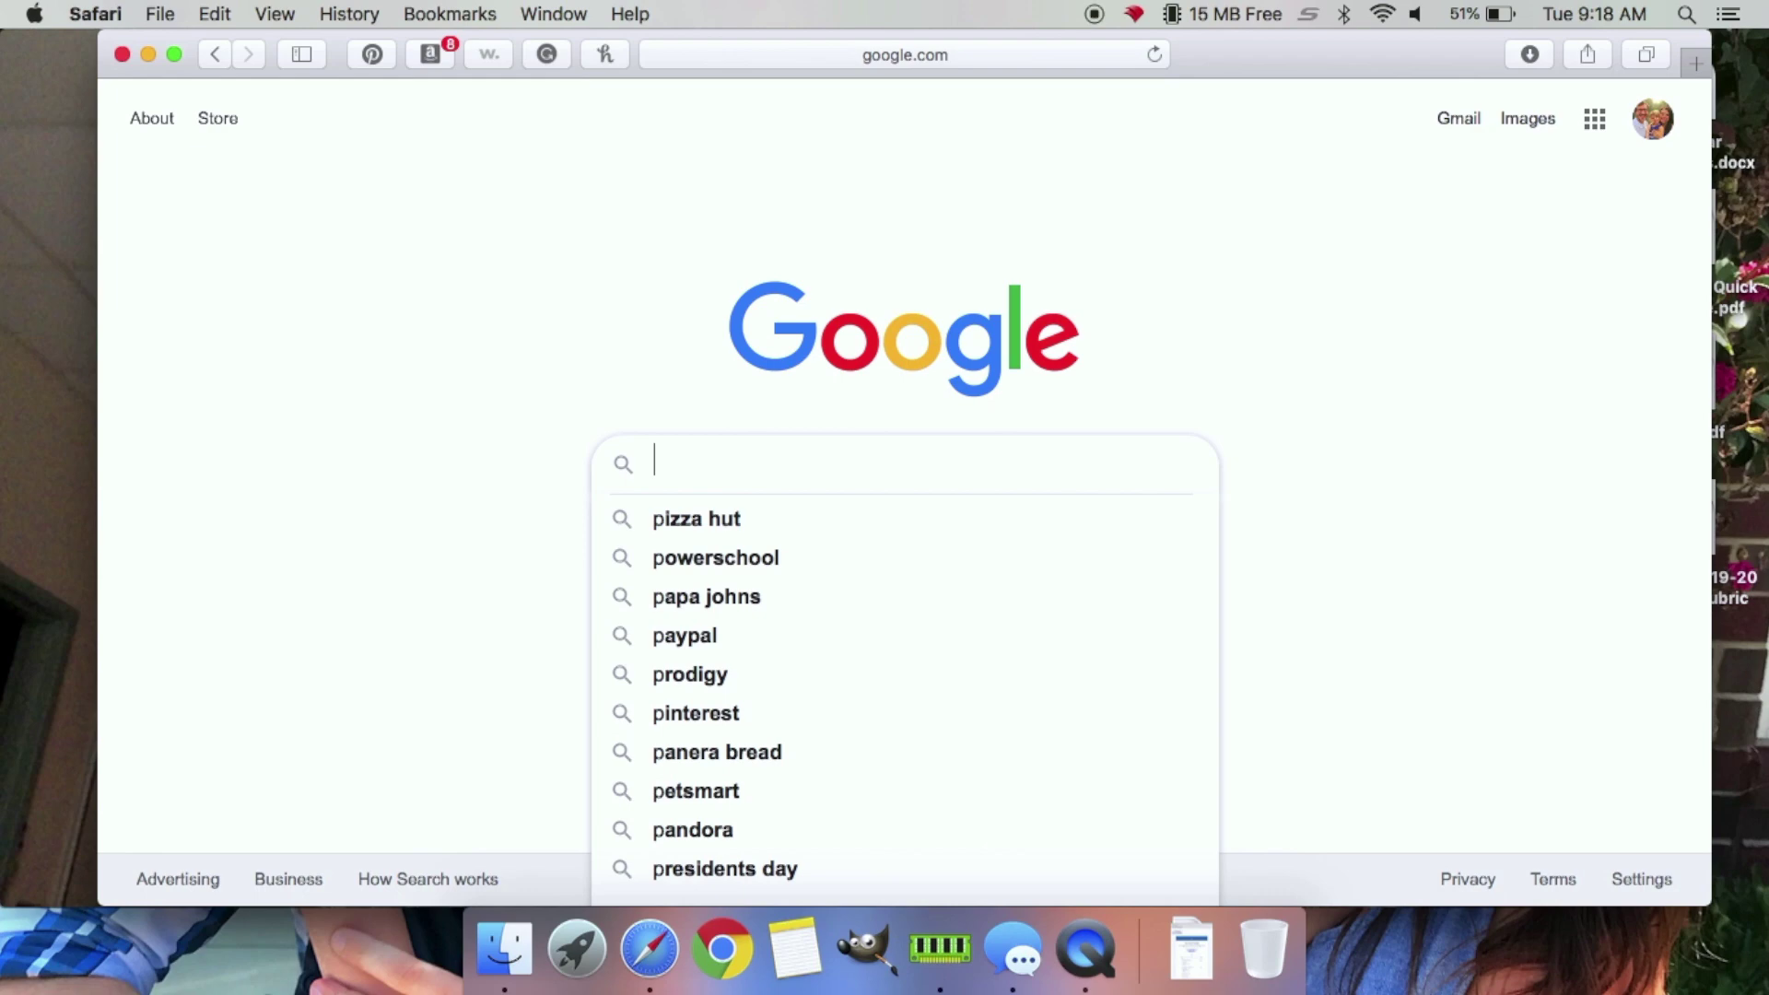
text(cute panda)
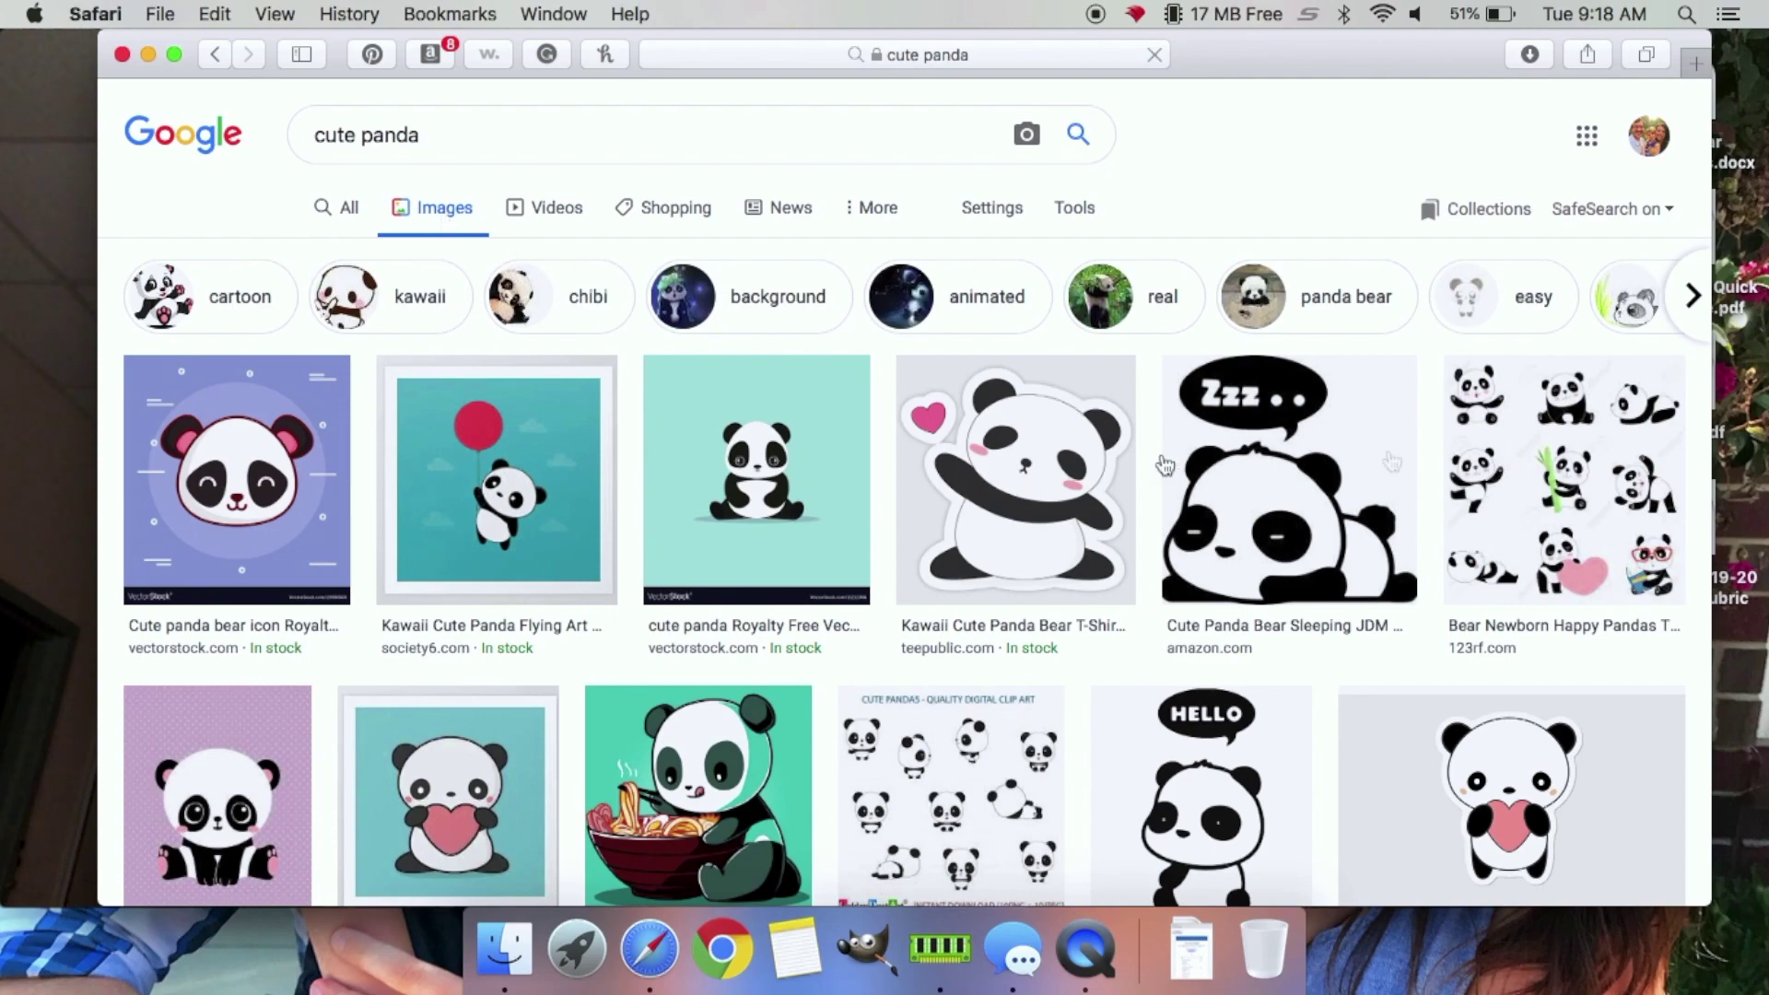
scroll(947, 505, down, 10)
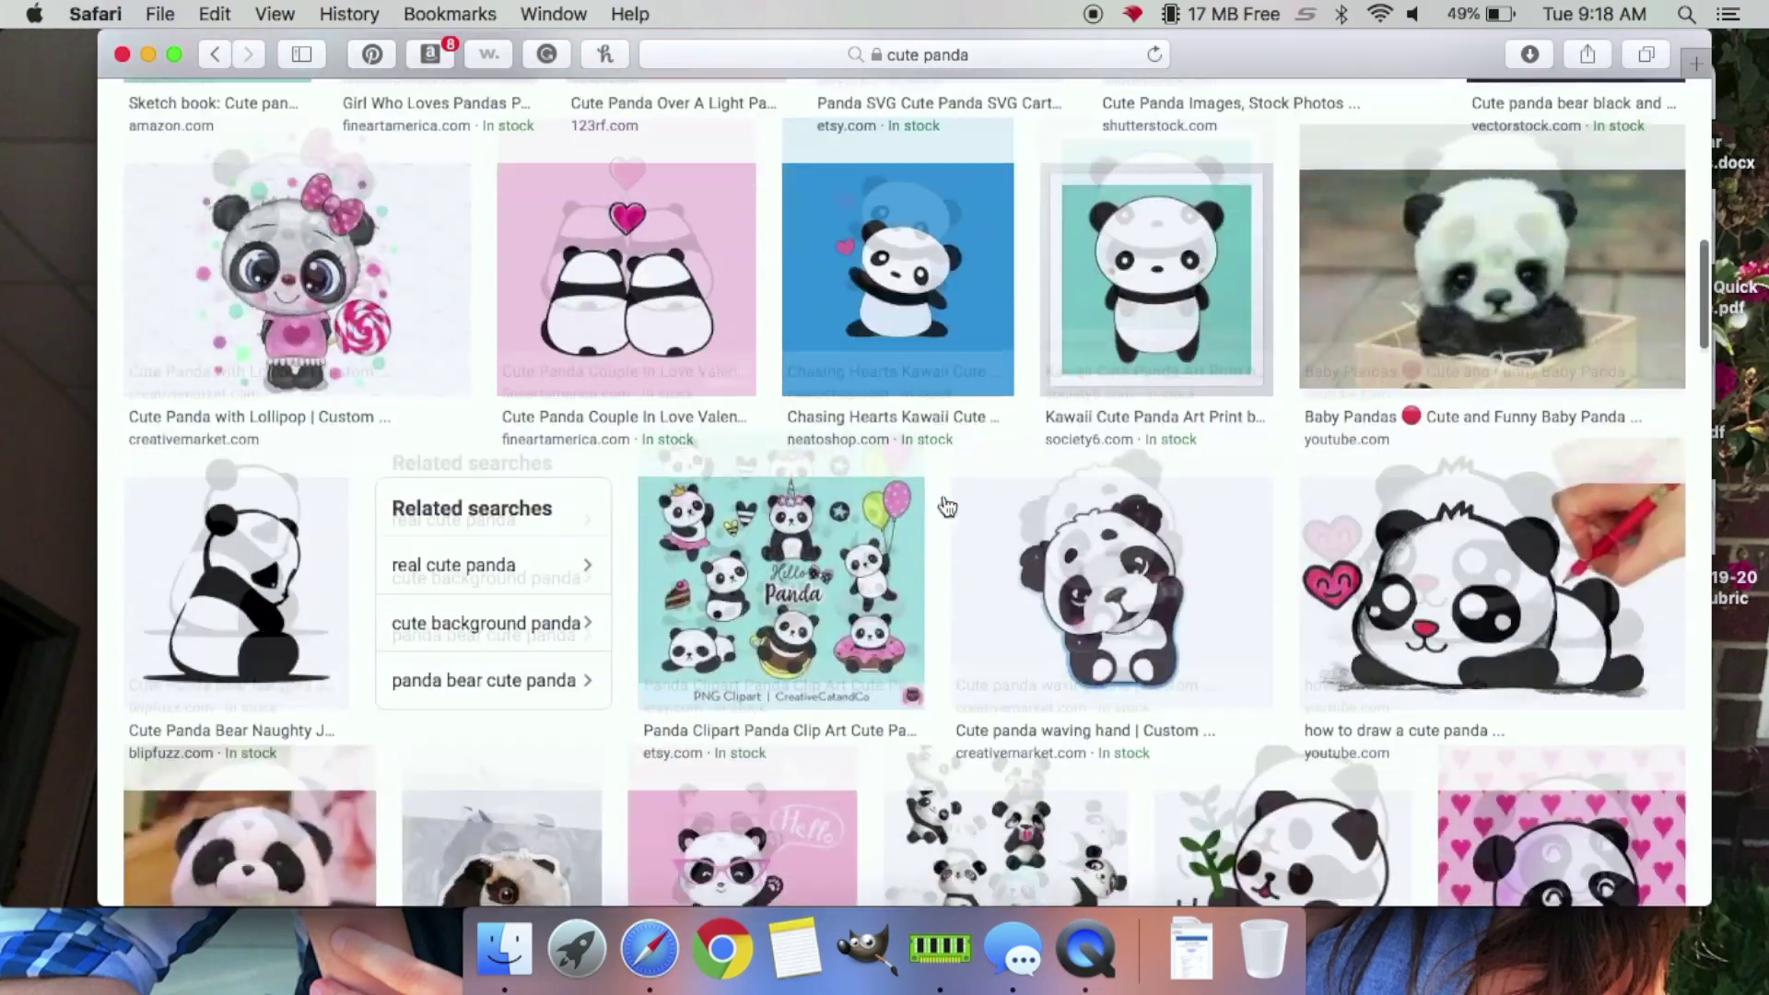
scroll(947, 506, down, 15)
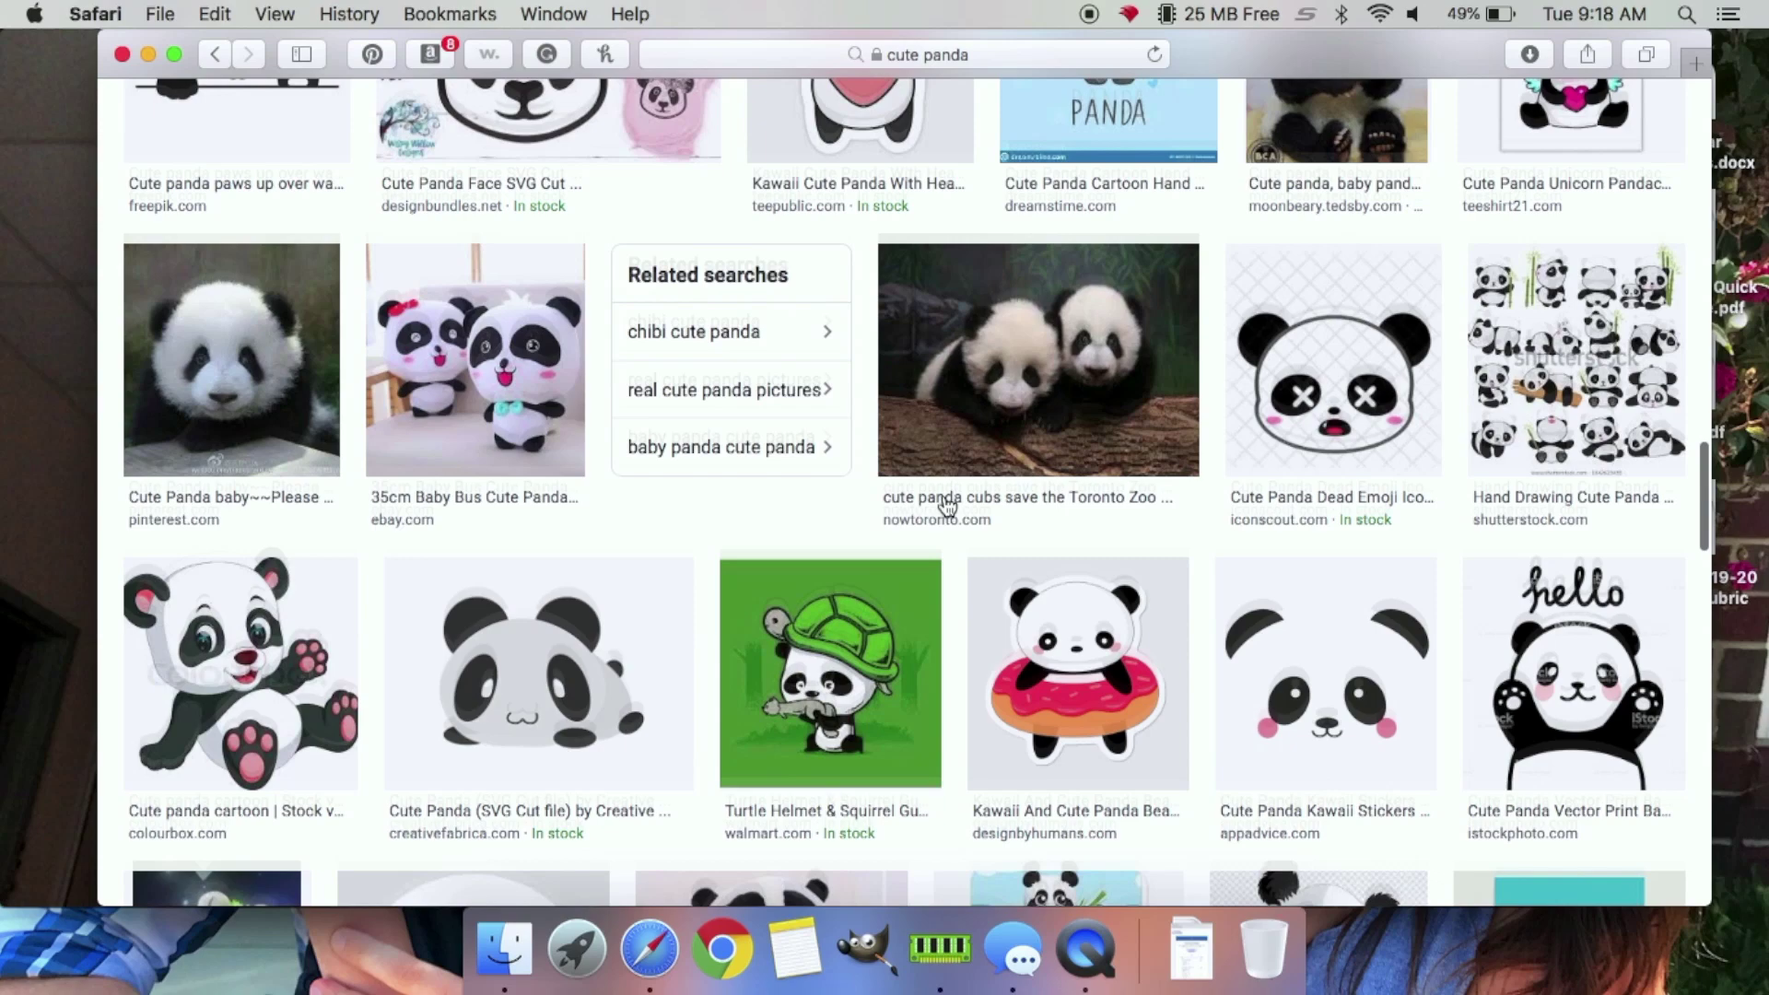
scroll(943, 503, down, 3)
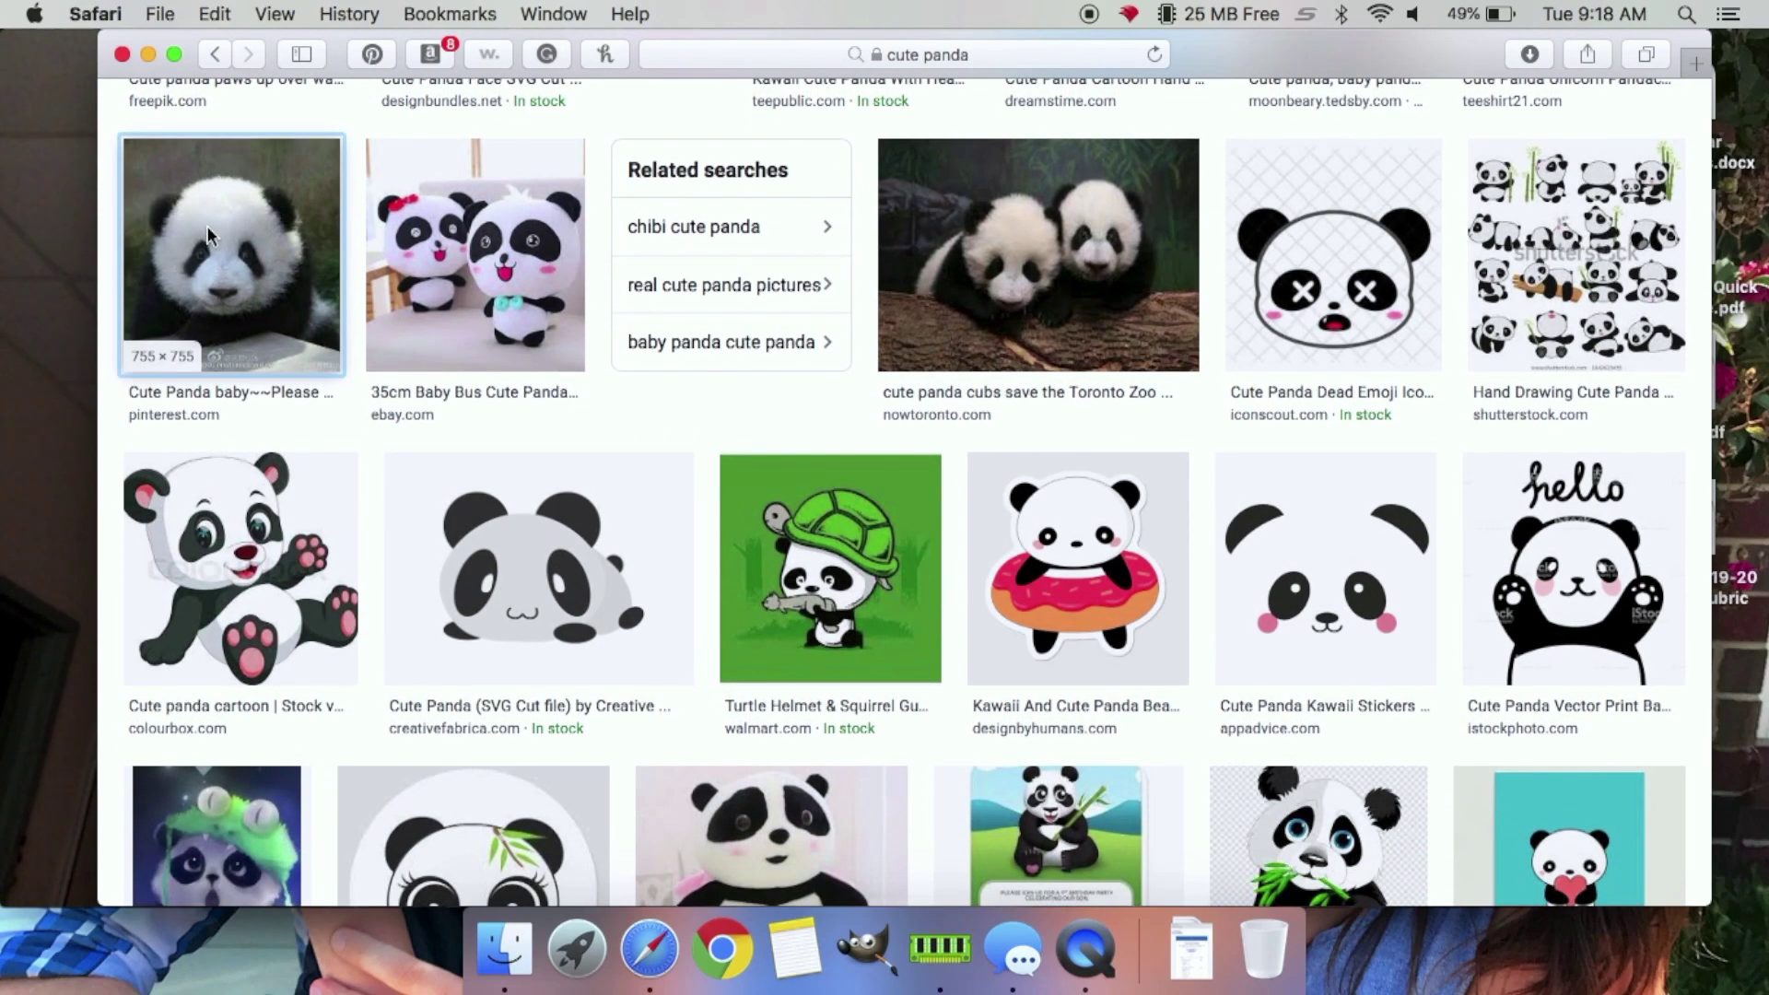
Open the fluffy baby panda photo's Pinterest pin and view the full-size image in a new tab
click(207, 228)
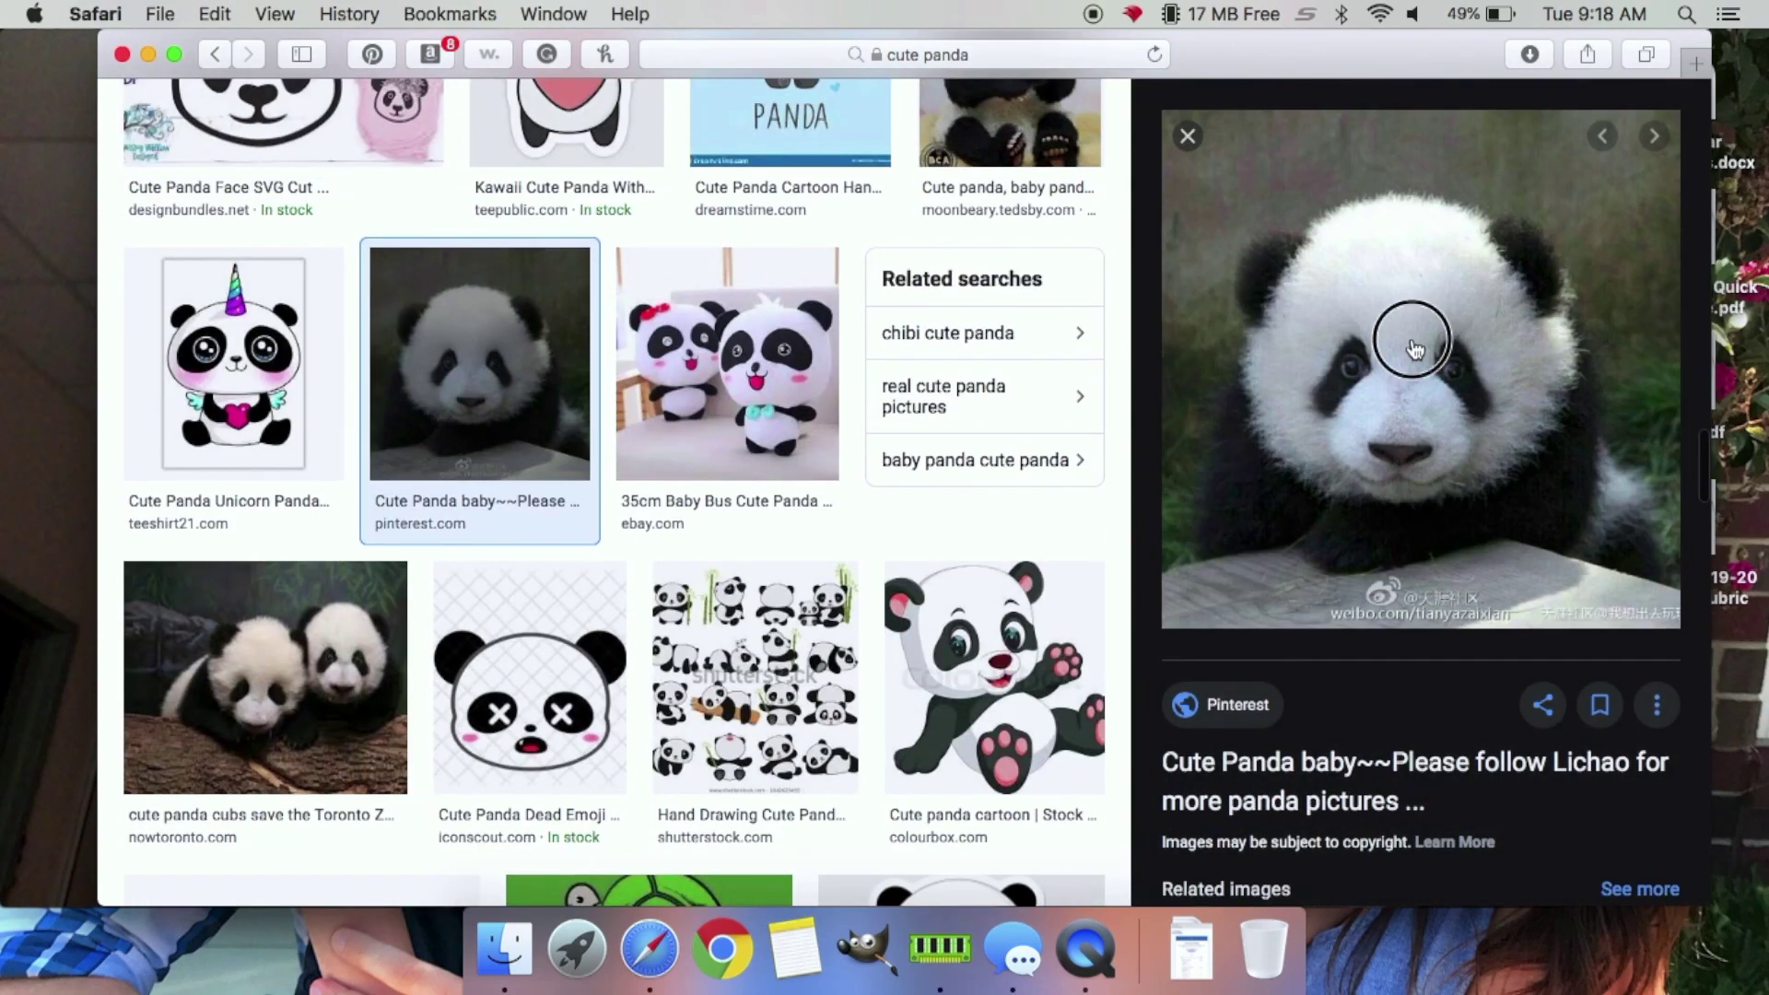
click(1414, 347)
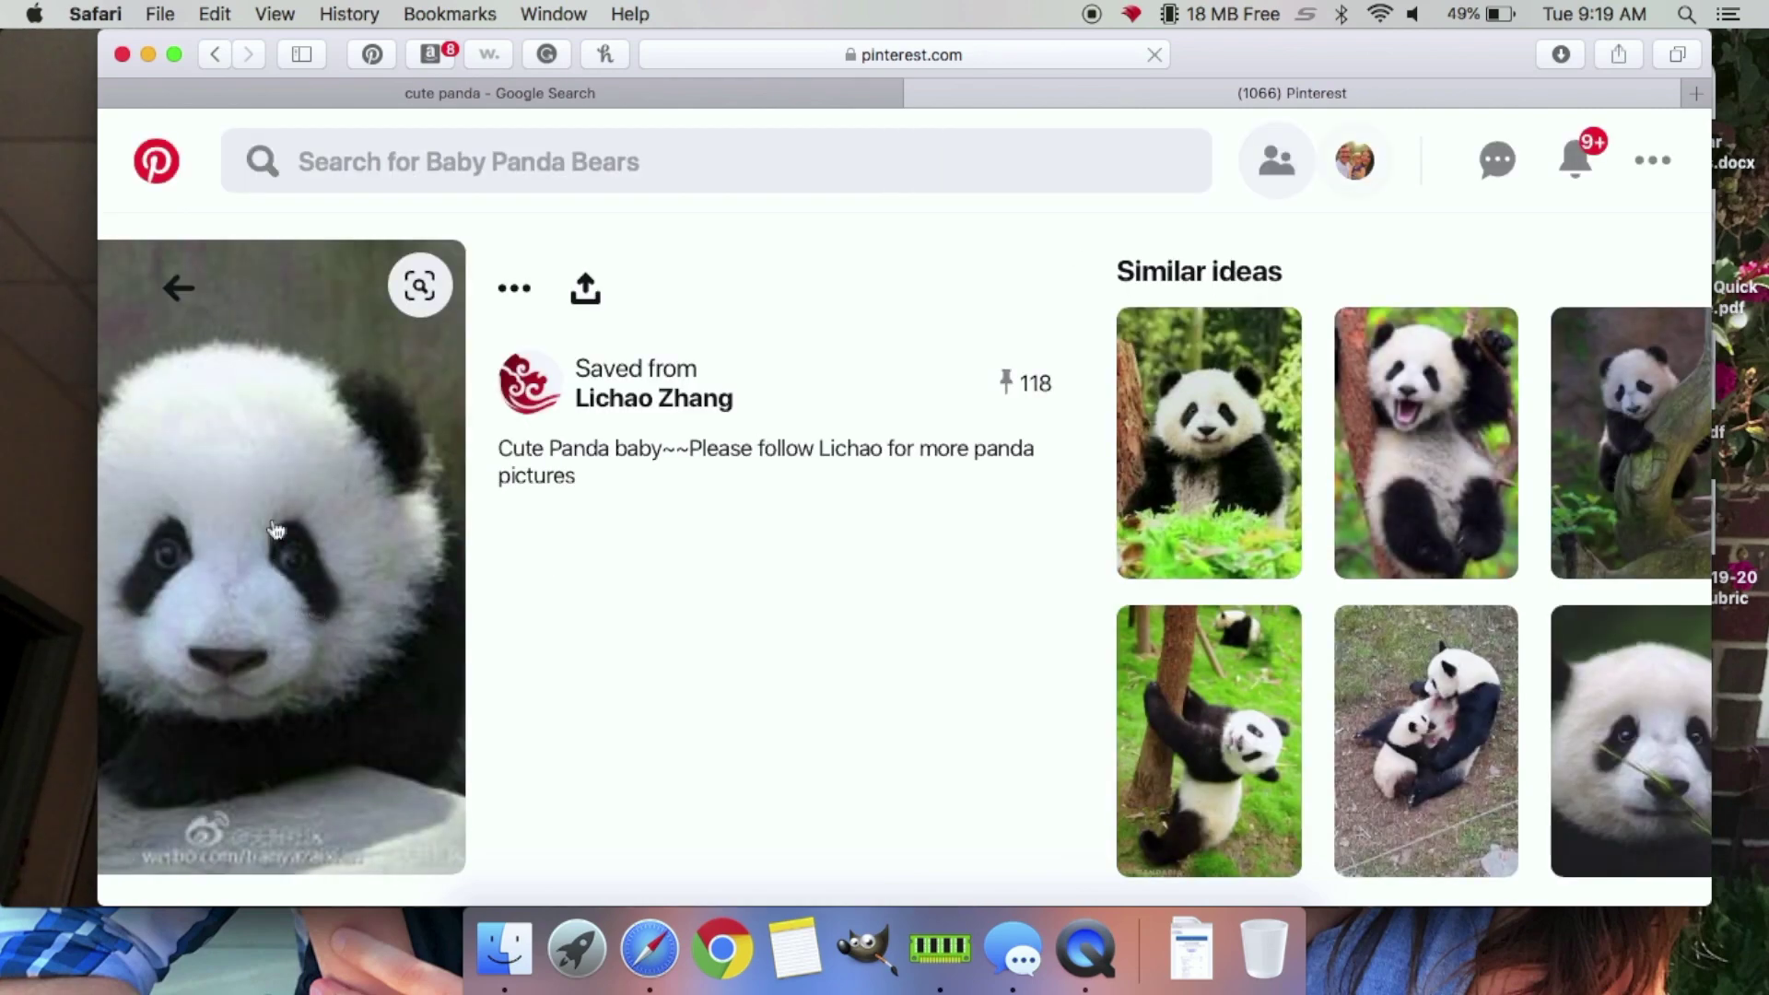
click(275, 528)
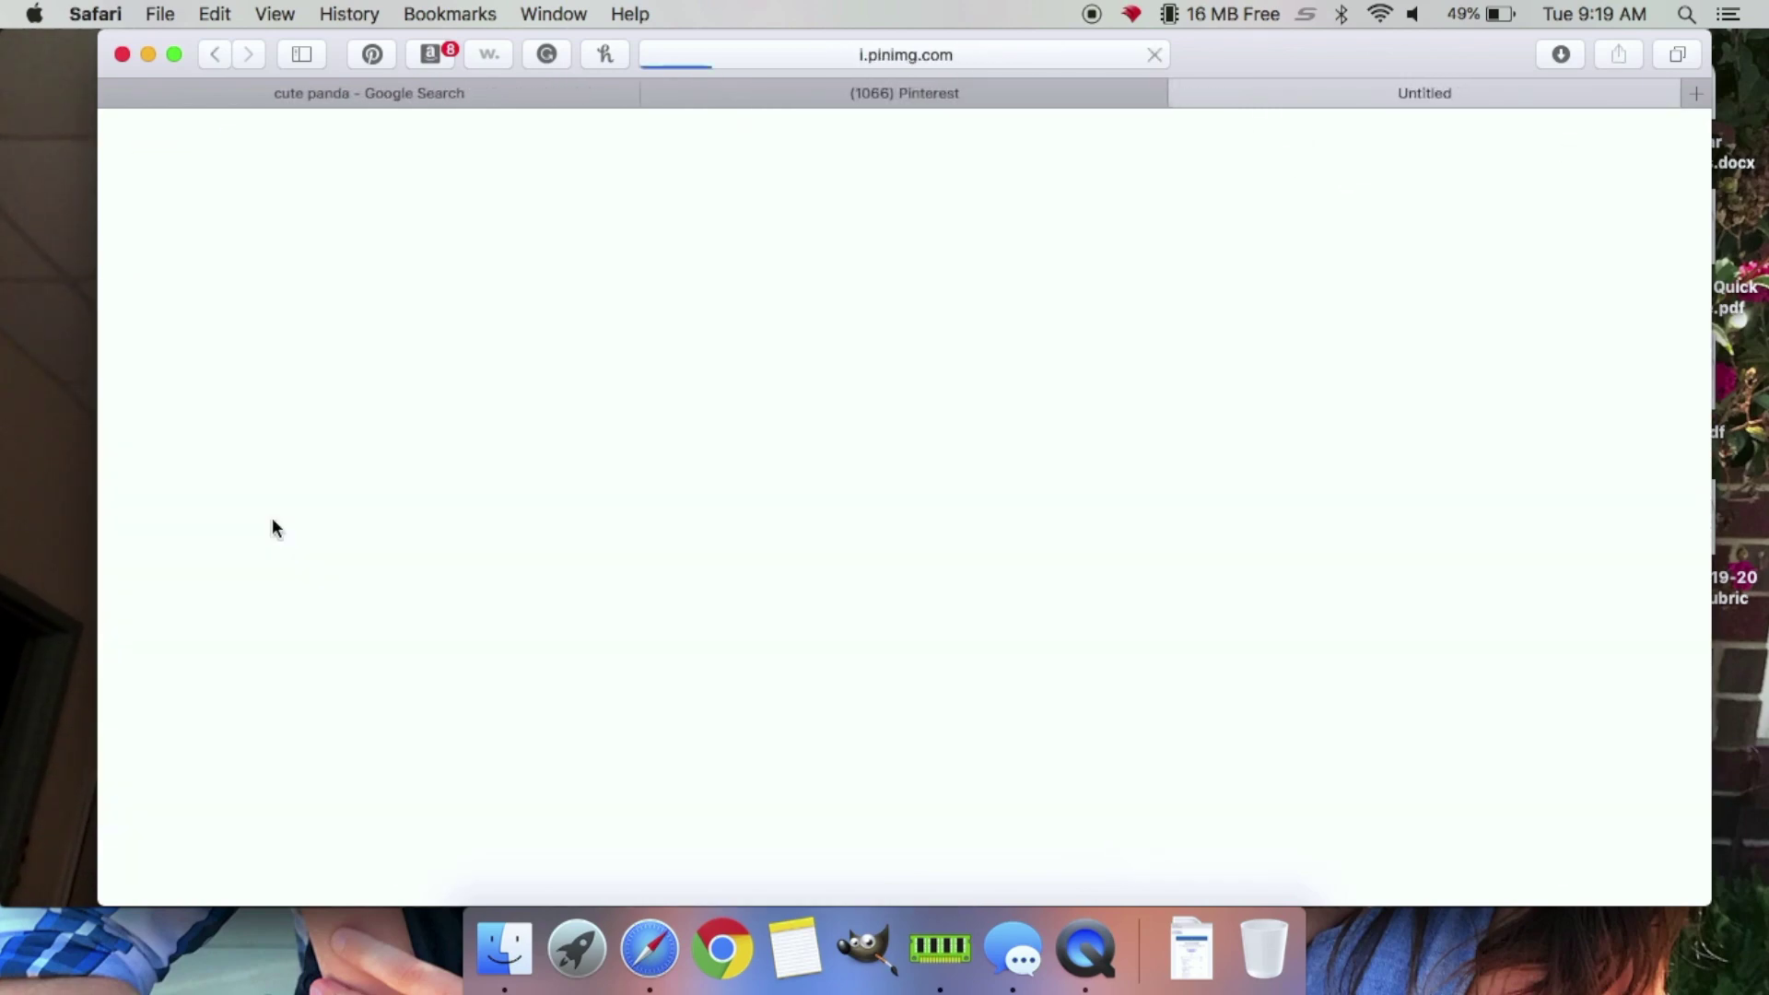
Back on the pin, open the first similar panda idea and its linked Twitter page
click(1021, 92)
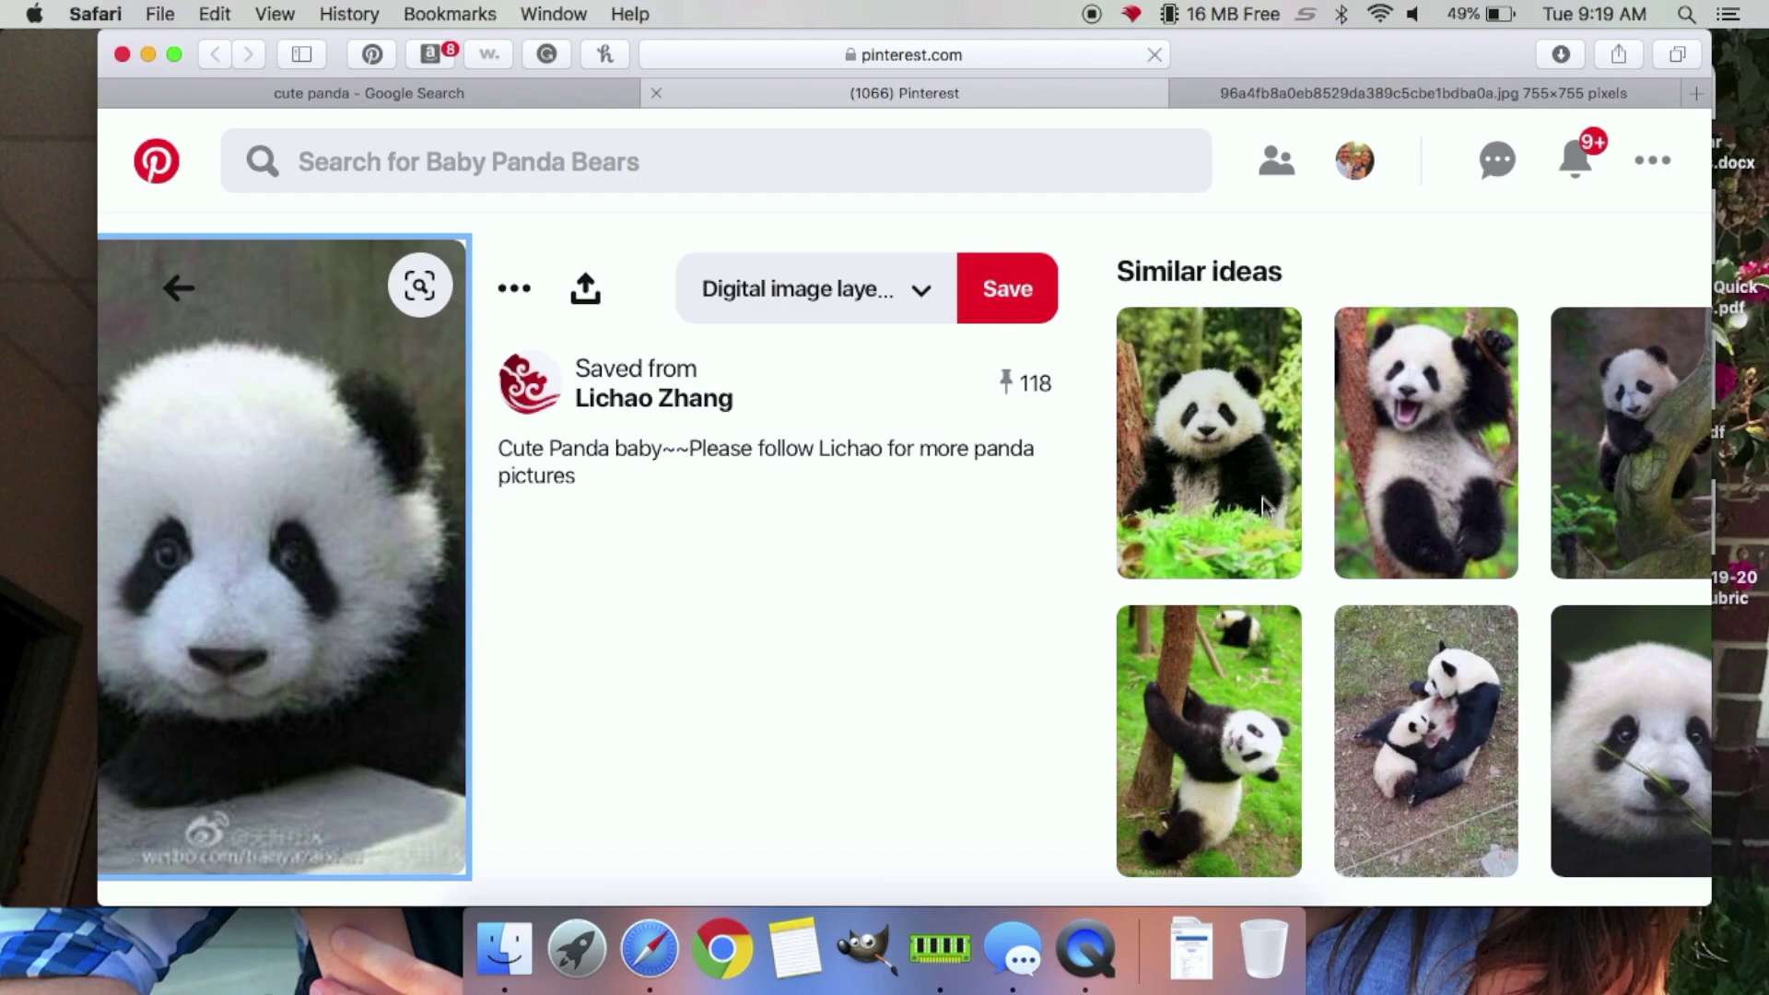
click(1213, 440)
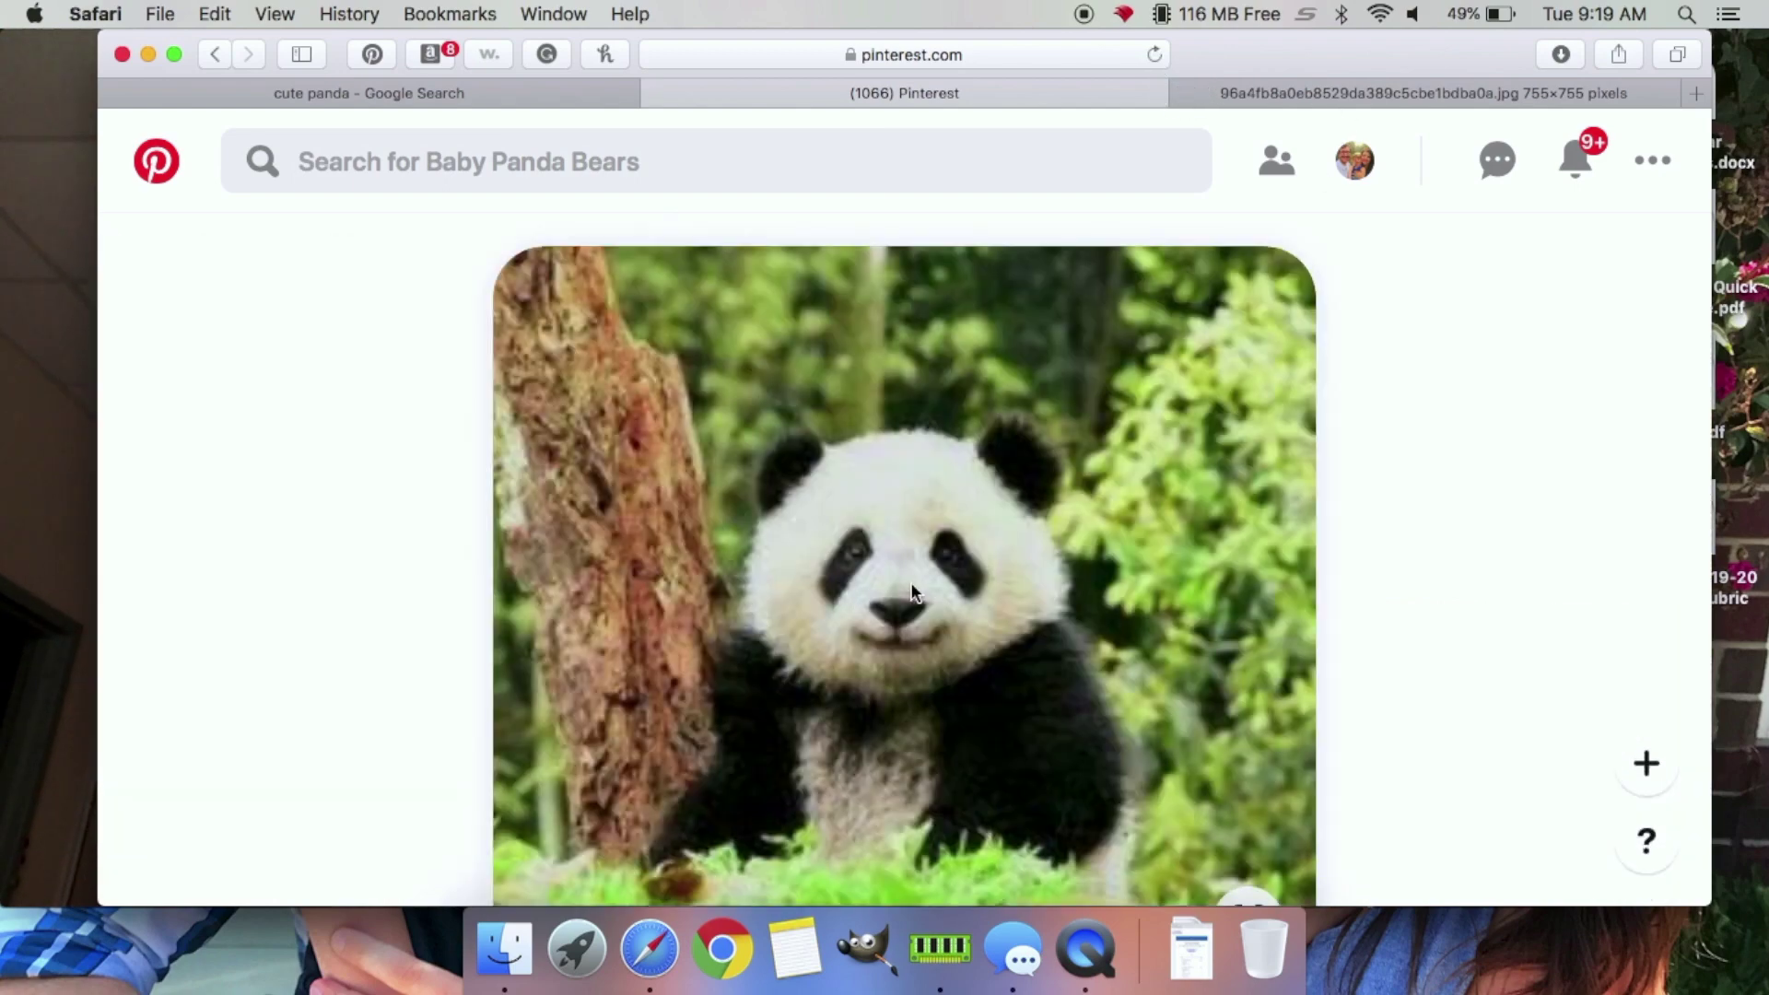
click(926, 551)
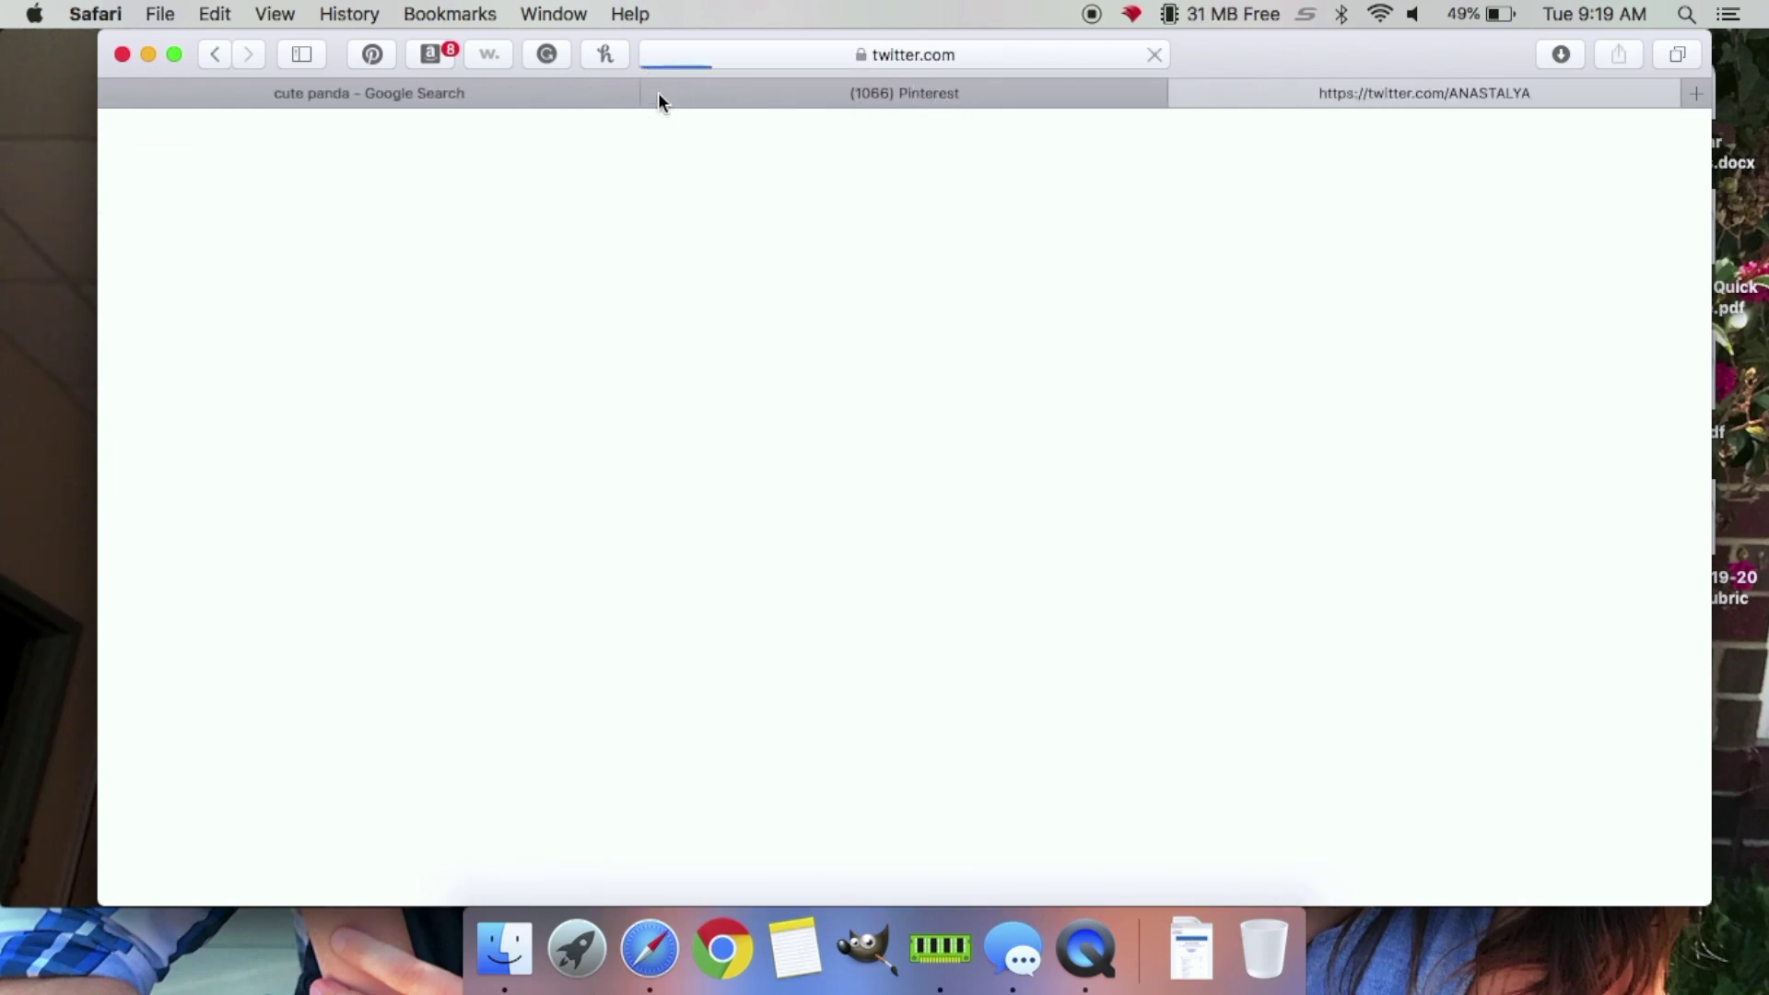
Close the Pinterest tab and scroll through the linked Twitter profile's timeline
click(658, 92)
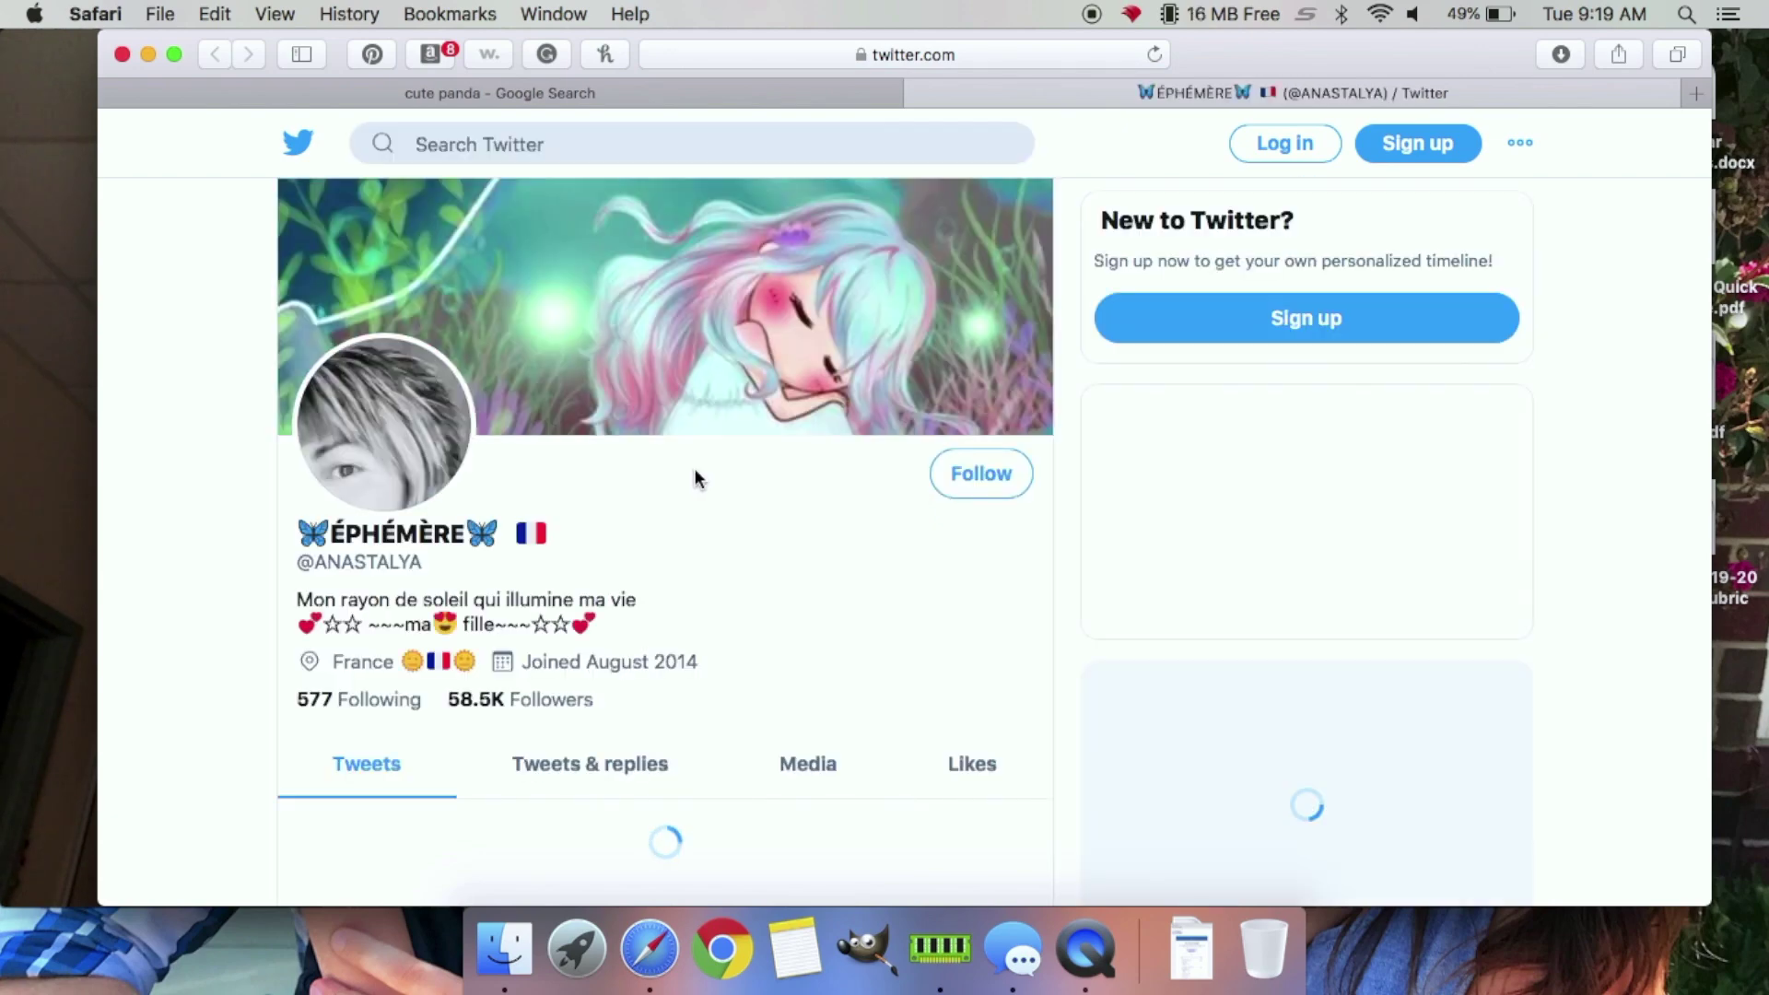
scroll(695, 478, down, 6)
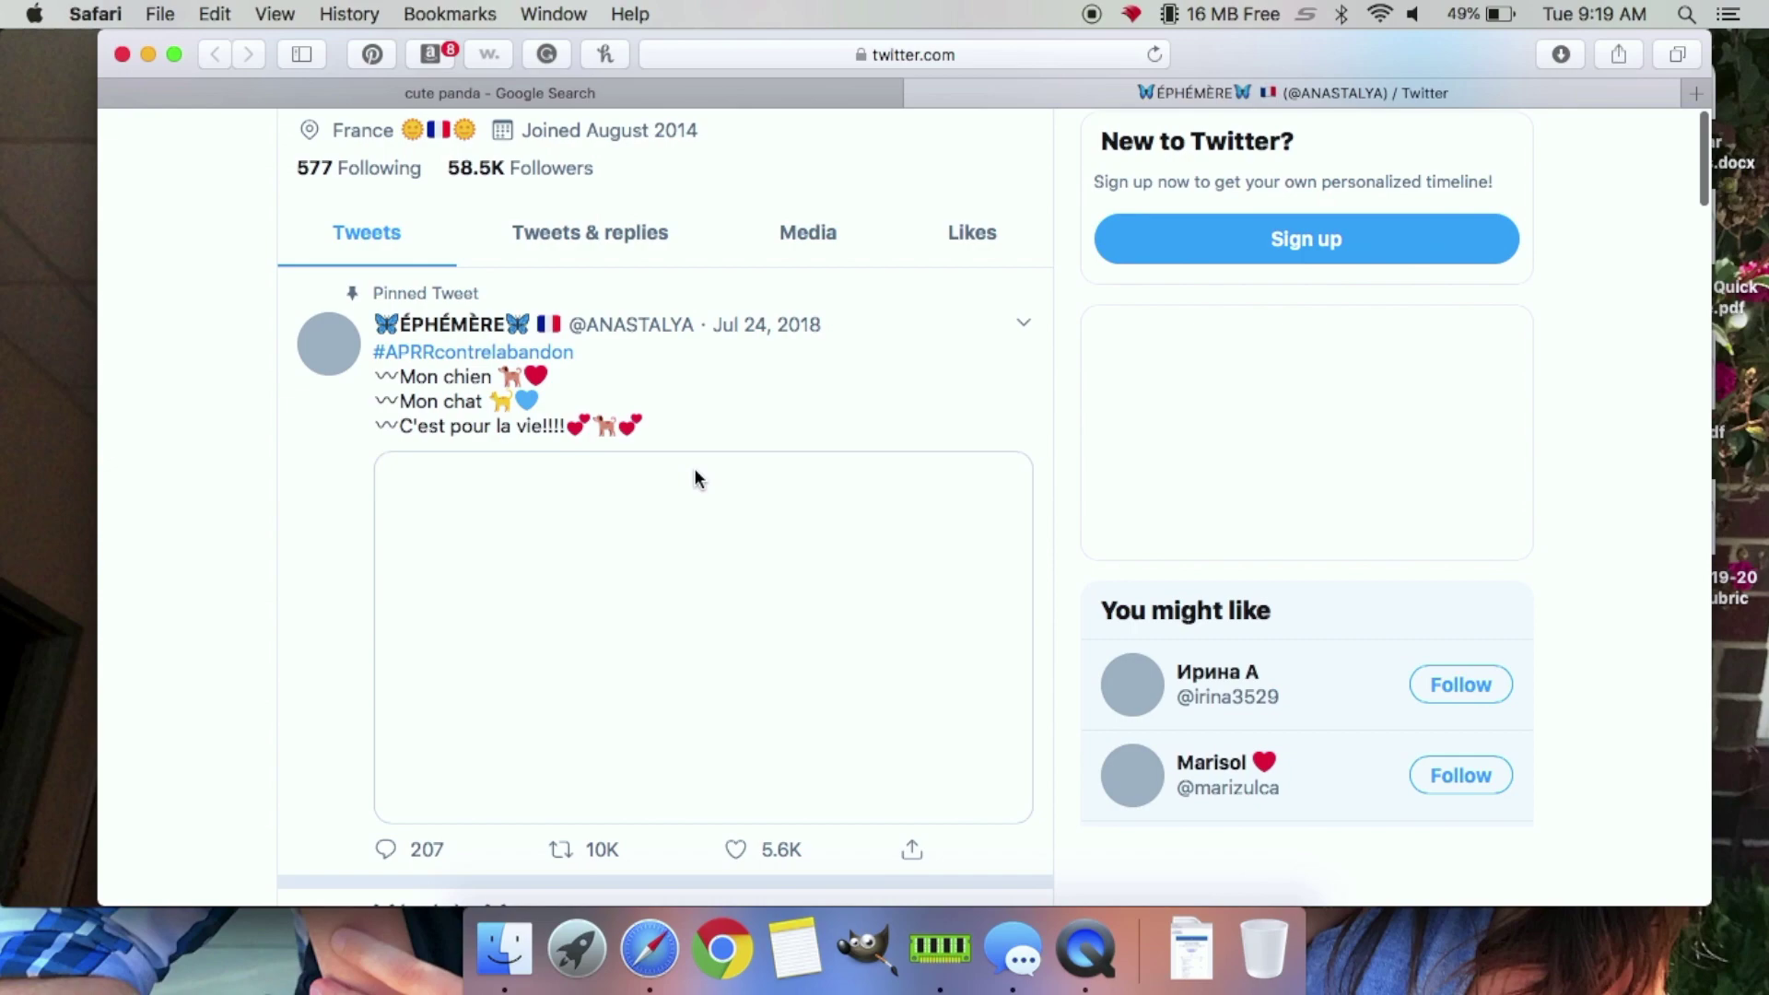
scroll(697, 479, up, 4)
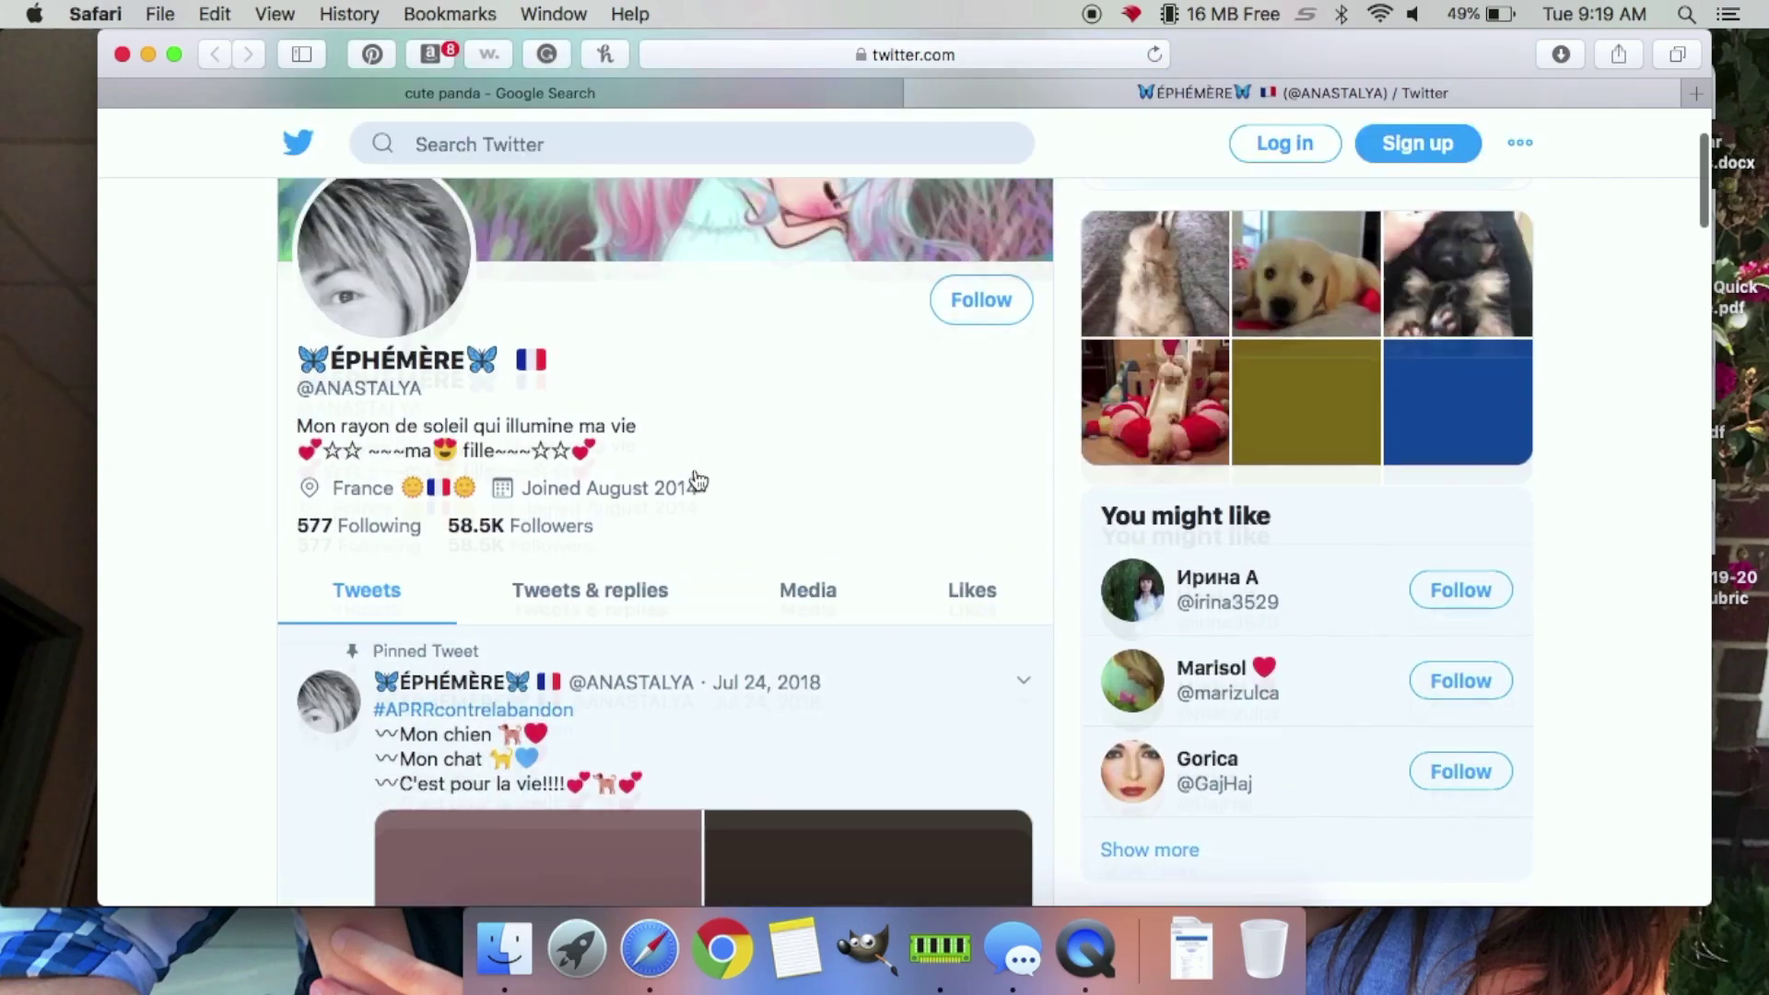
scroll(692, 478, up, 1)
scroll(697, 479, down, 10)
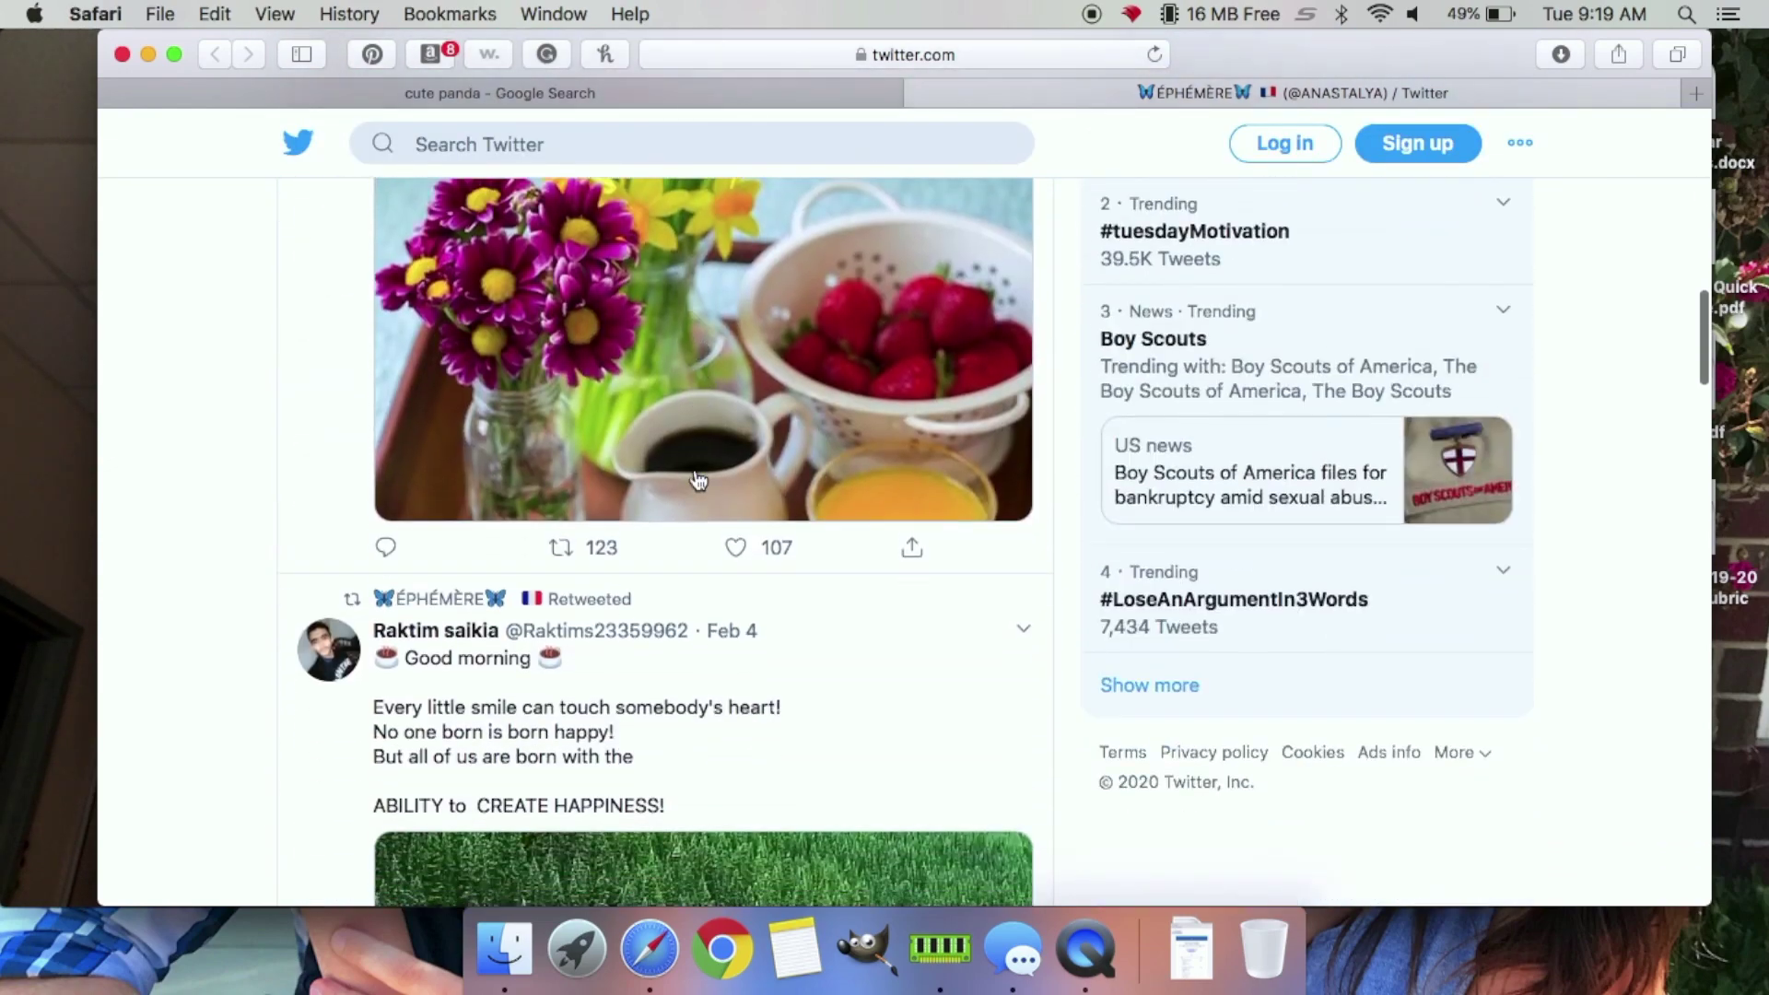
scroll(697, 478, down, 7)
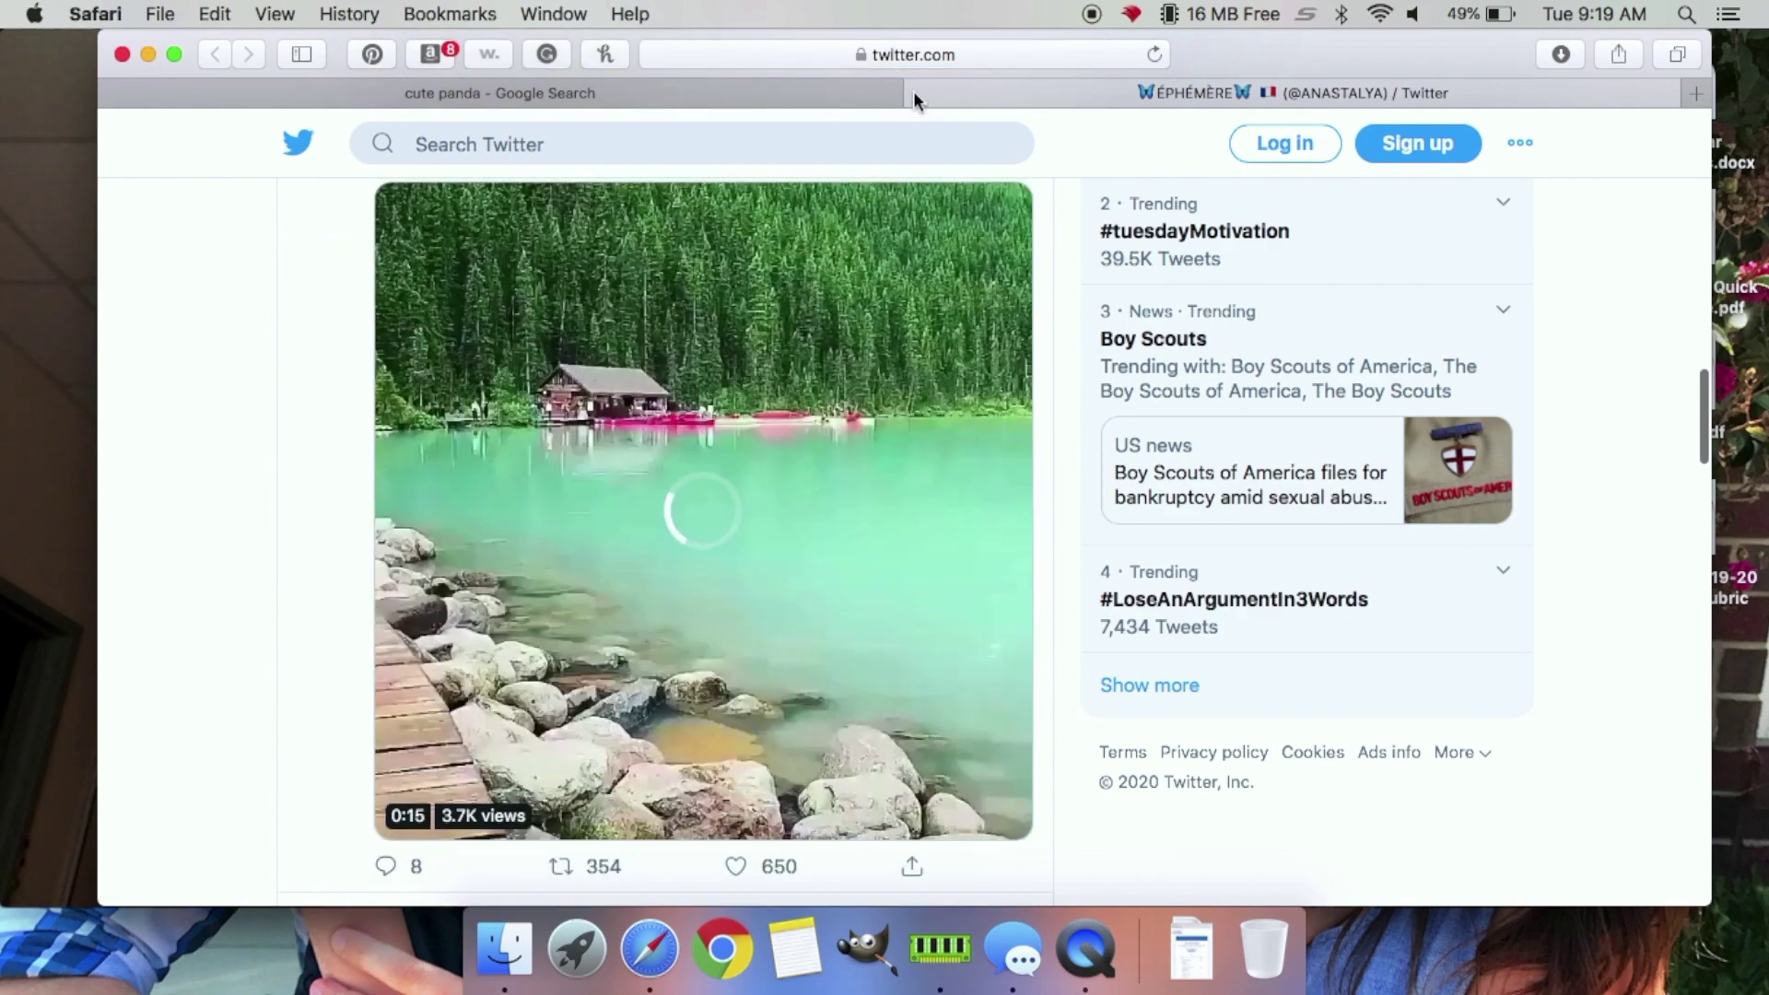
Close the Twitter tab and quit Safari from the Safari menu
click(914, 90)
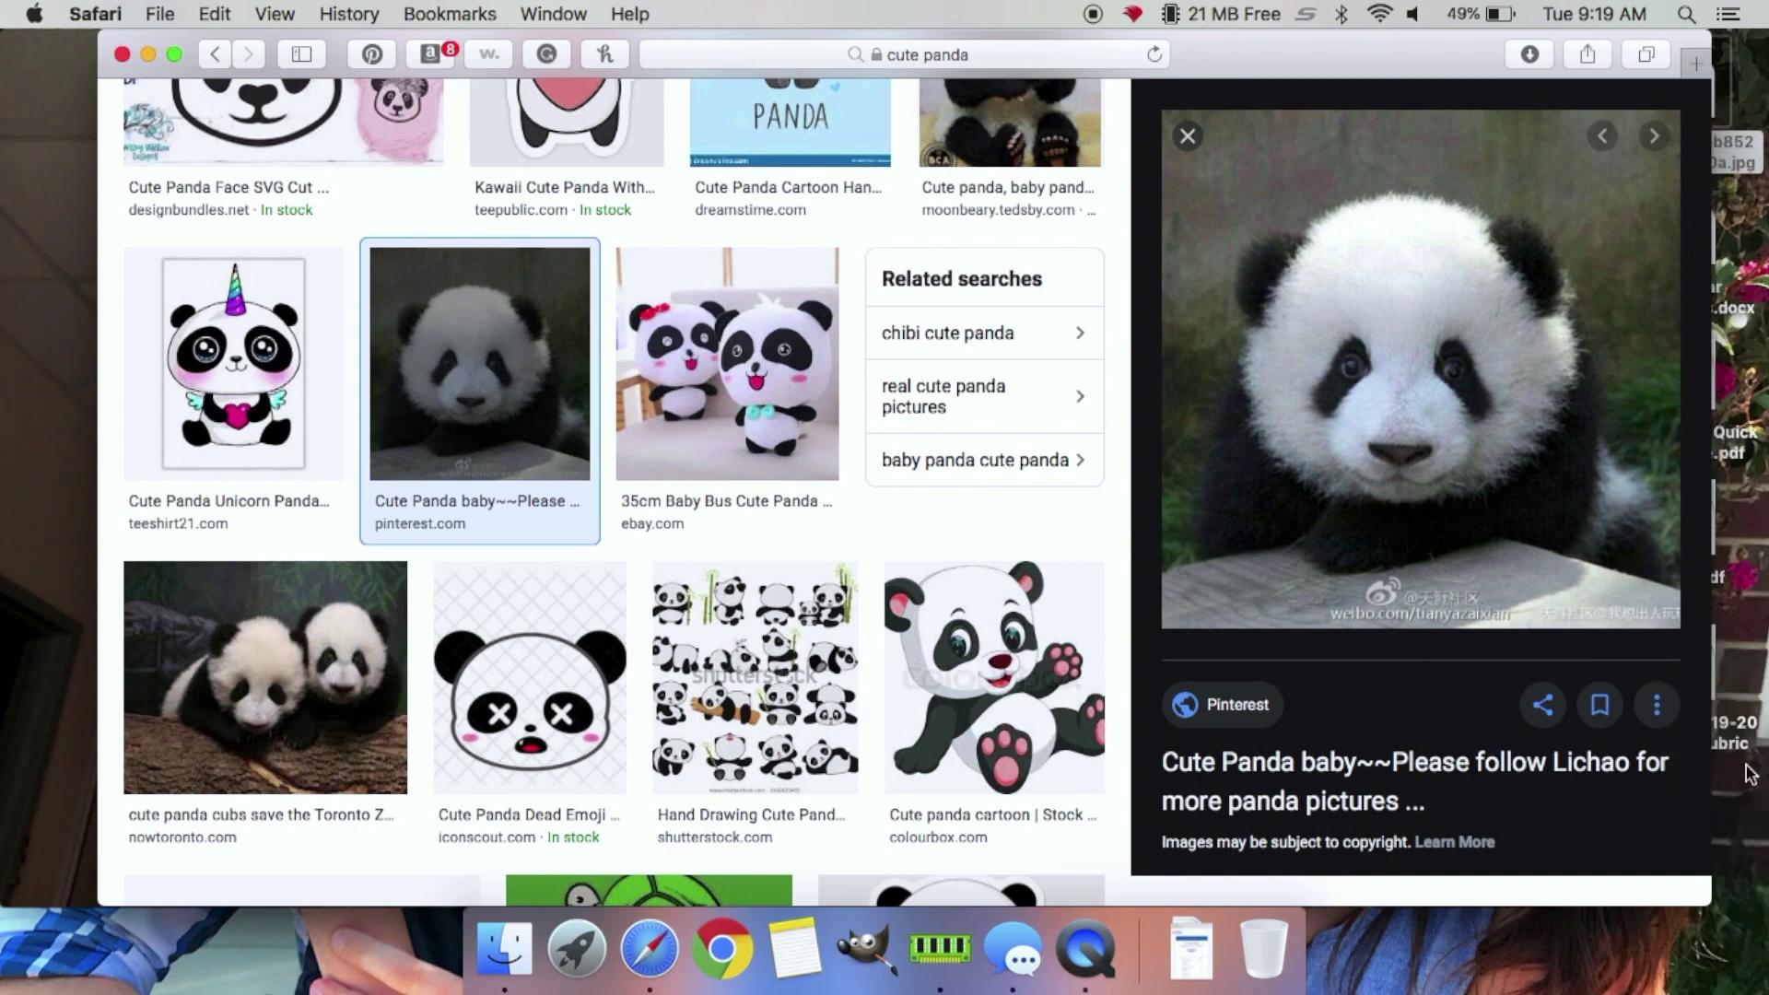
click(99, 14)
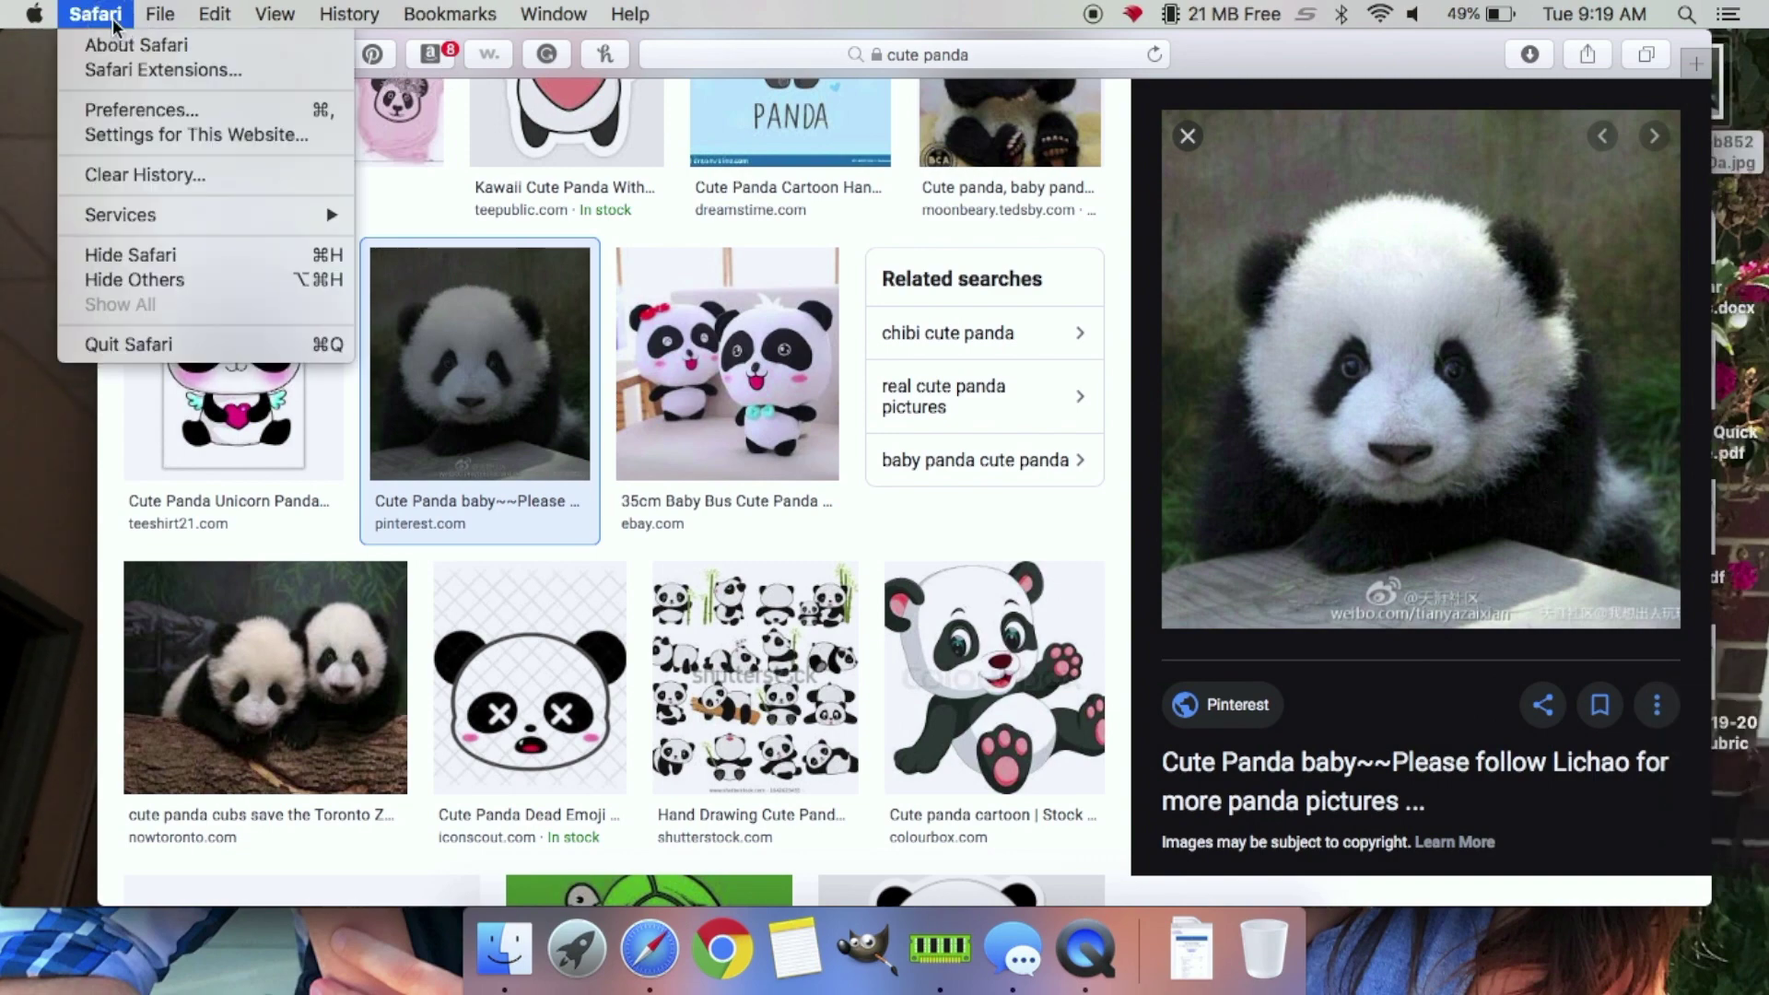
click(148, 345)
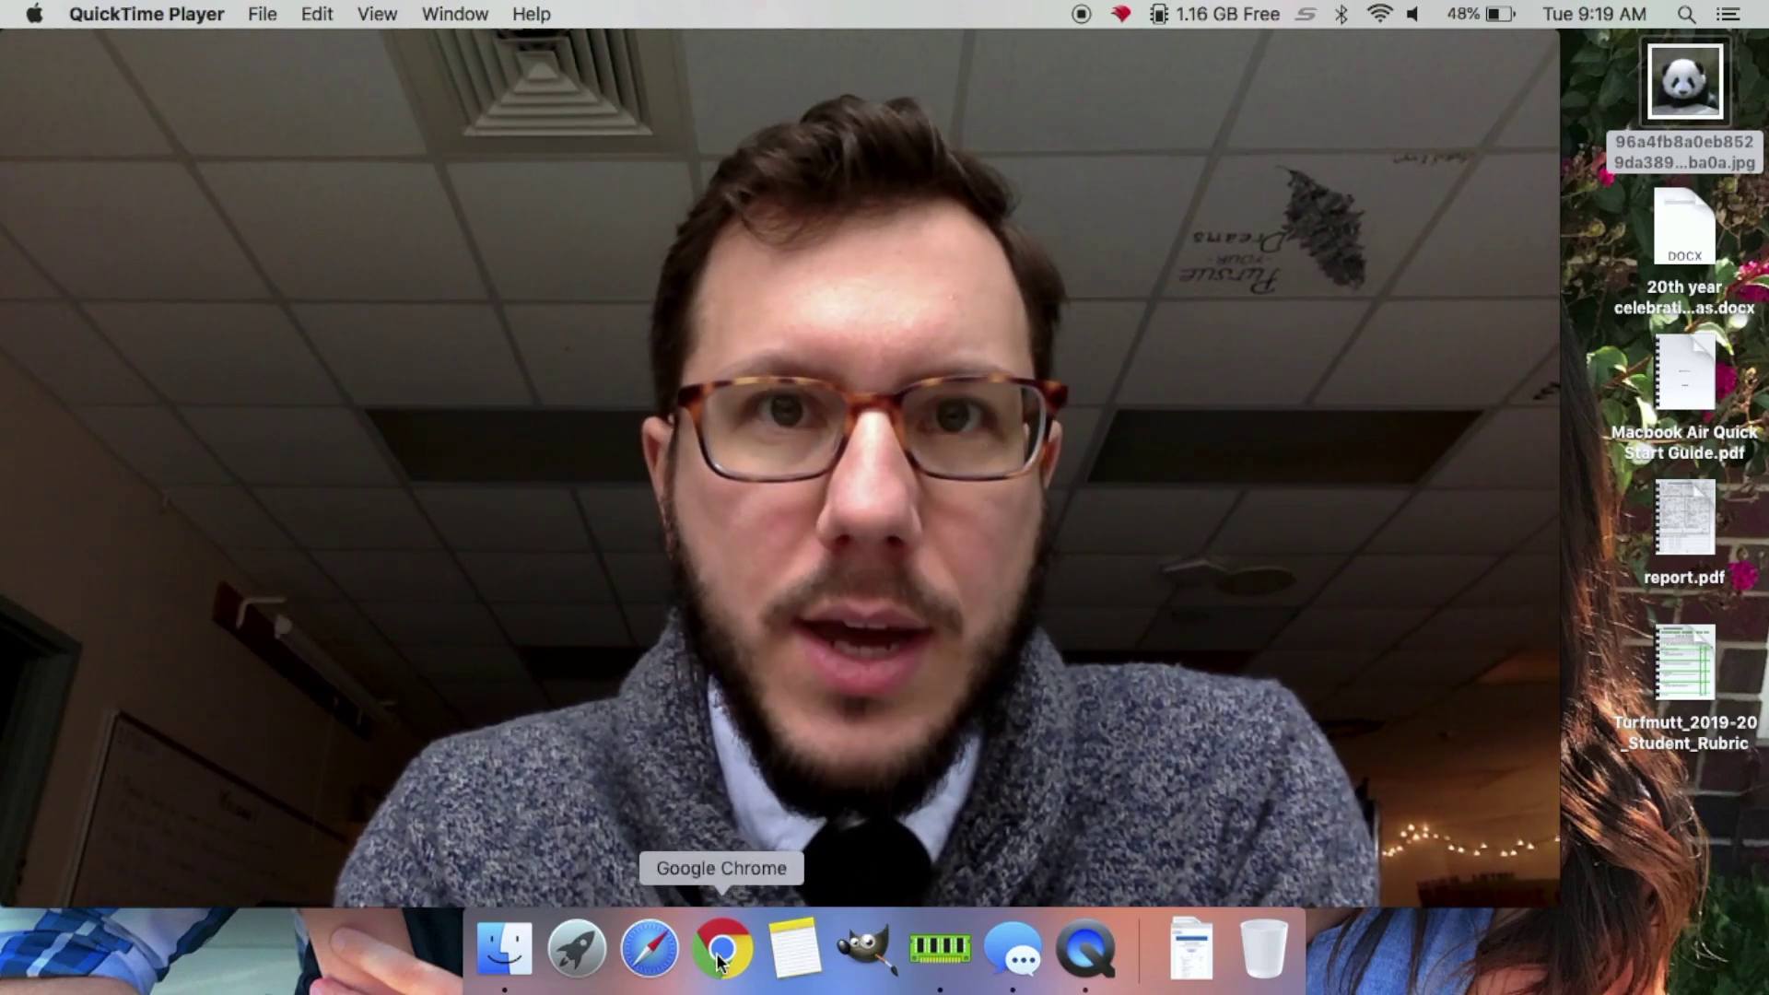
From Launchpad, close the Other folder and launch Gimp-2.10
key(F4)
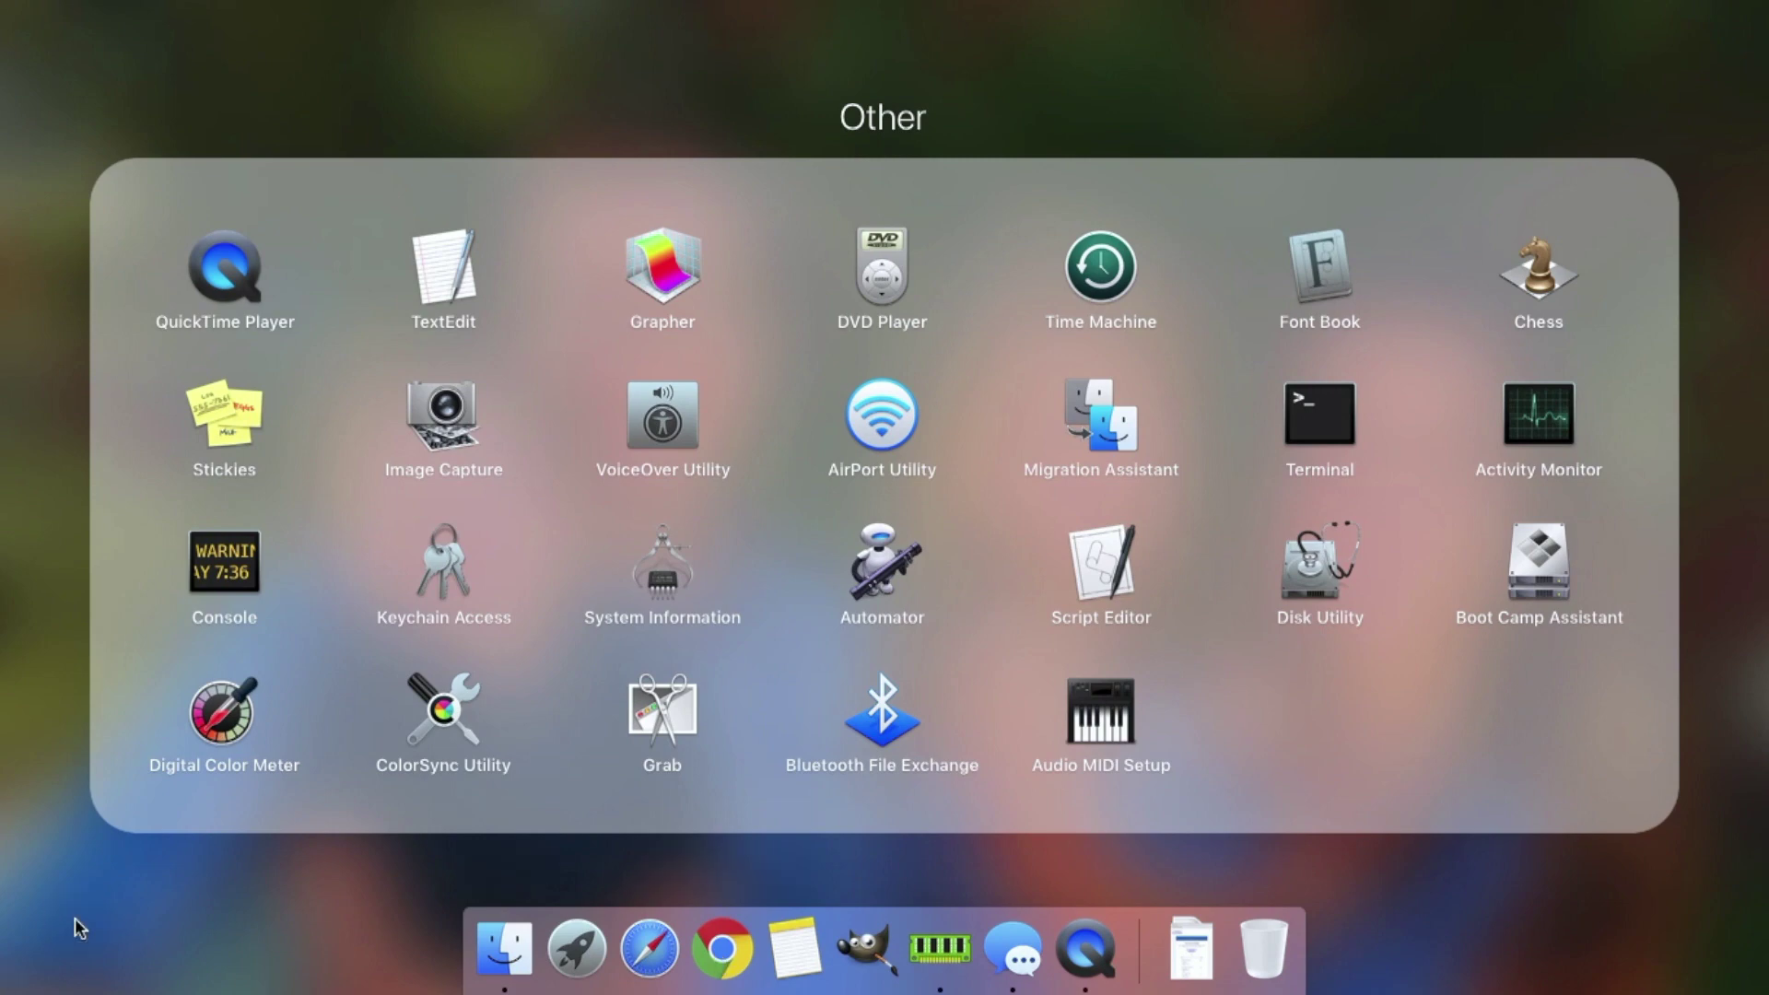
click(58, 734)
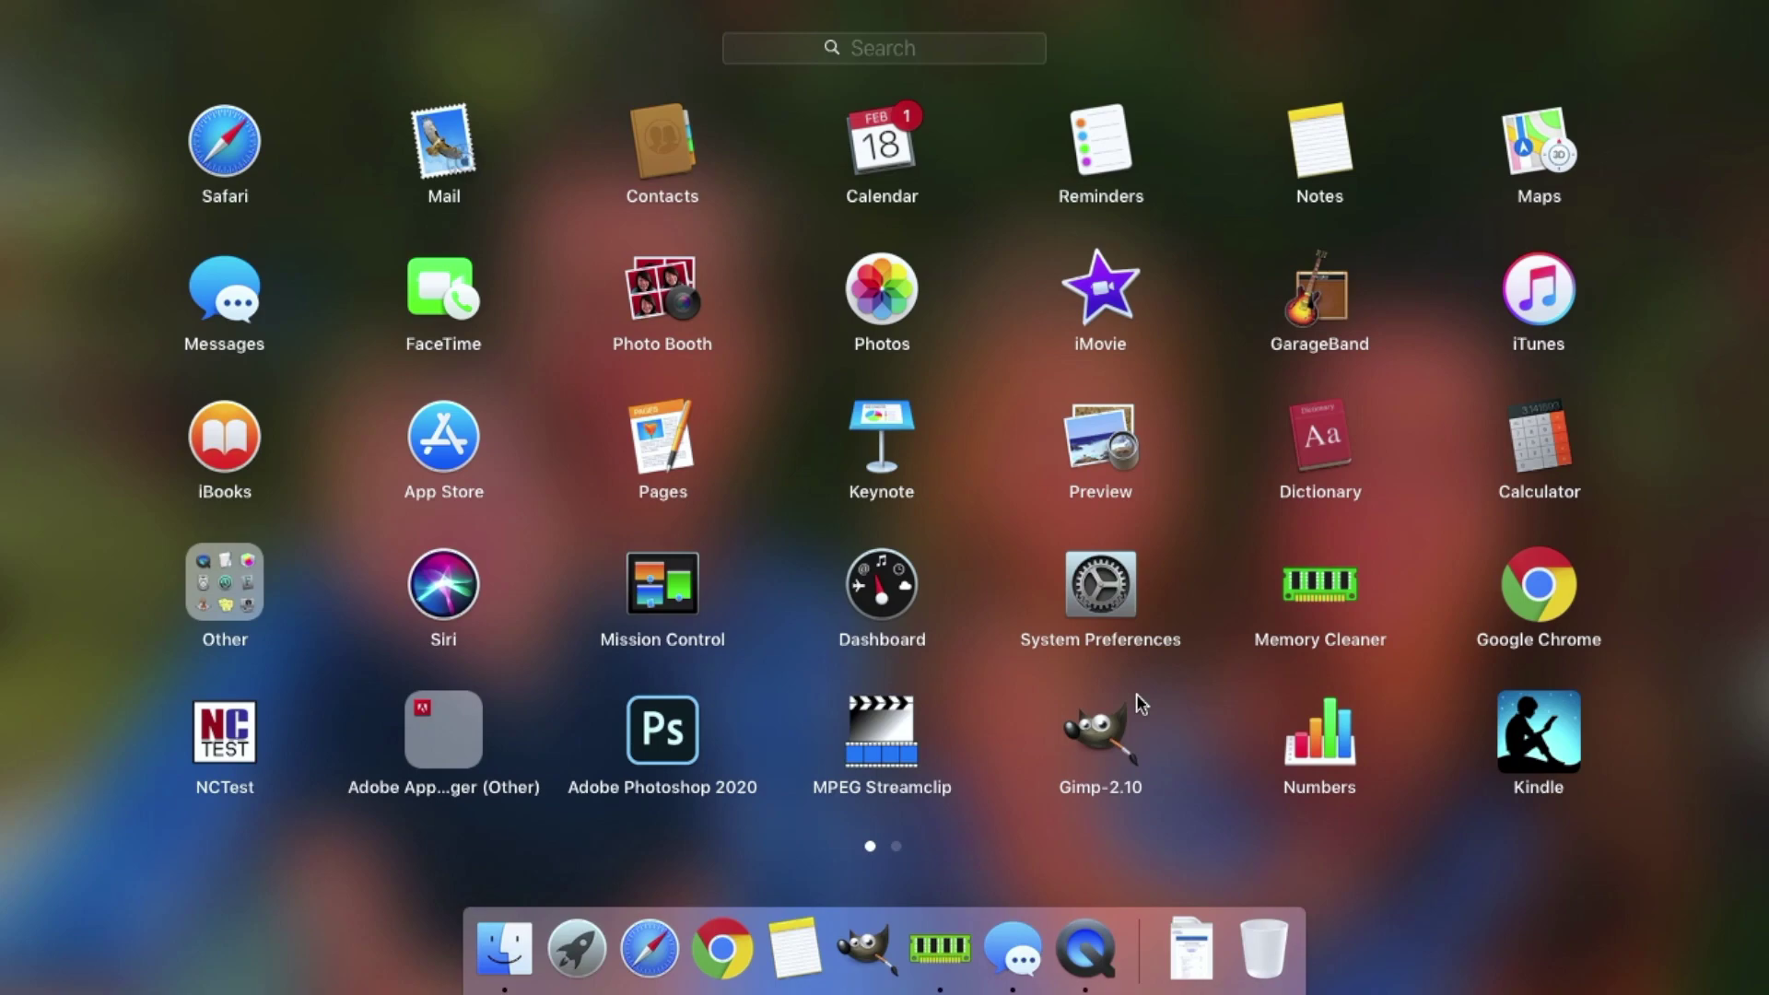
scroll(1136, 694, right, 3)
scroll(1135, 694, left, 3)
click(1098, 737)
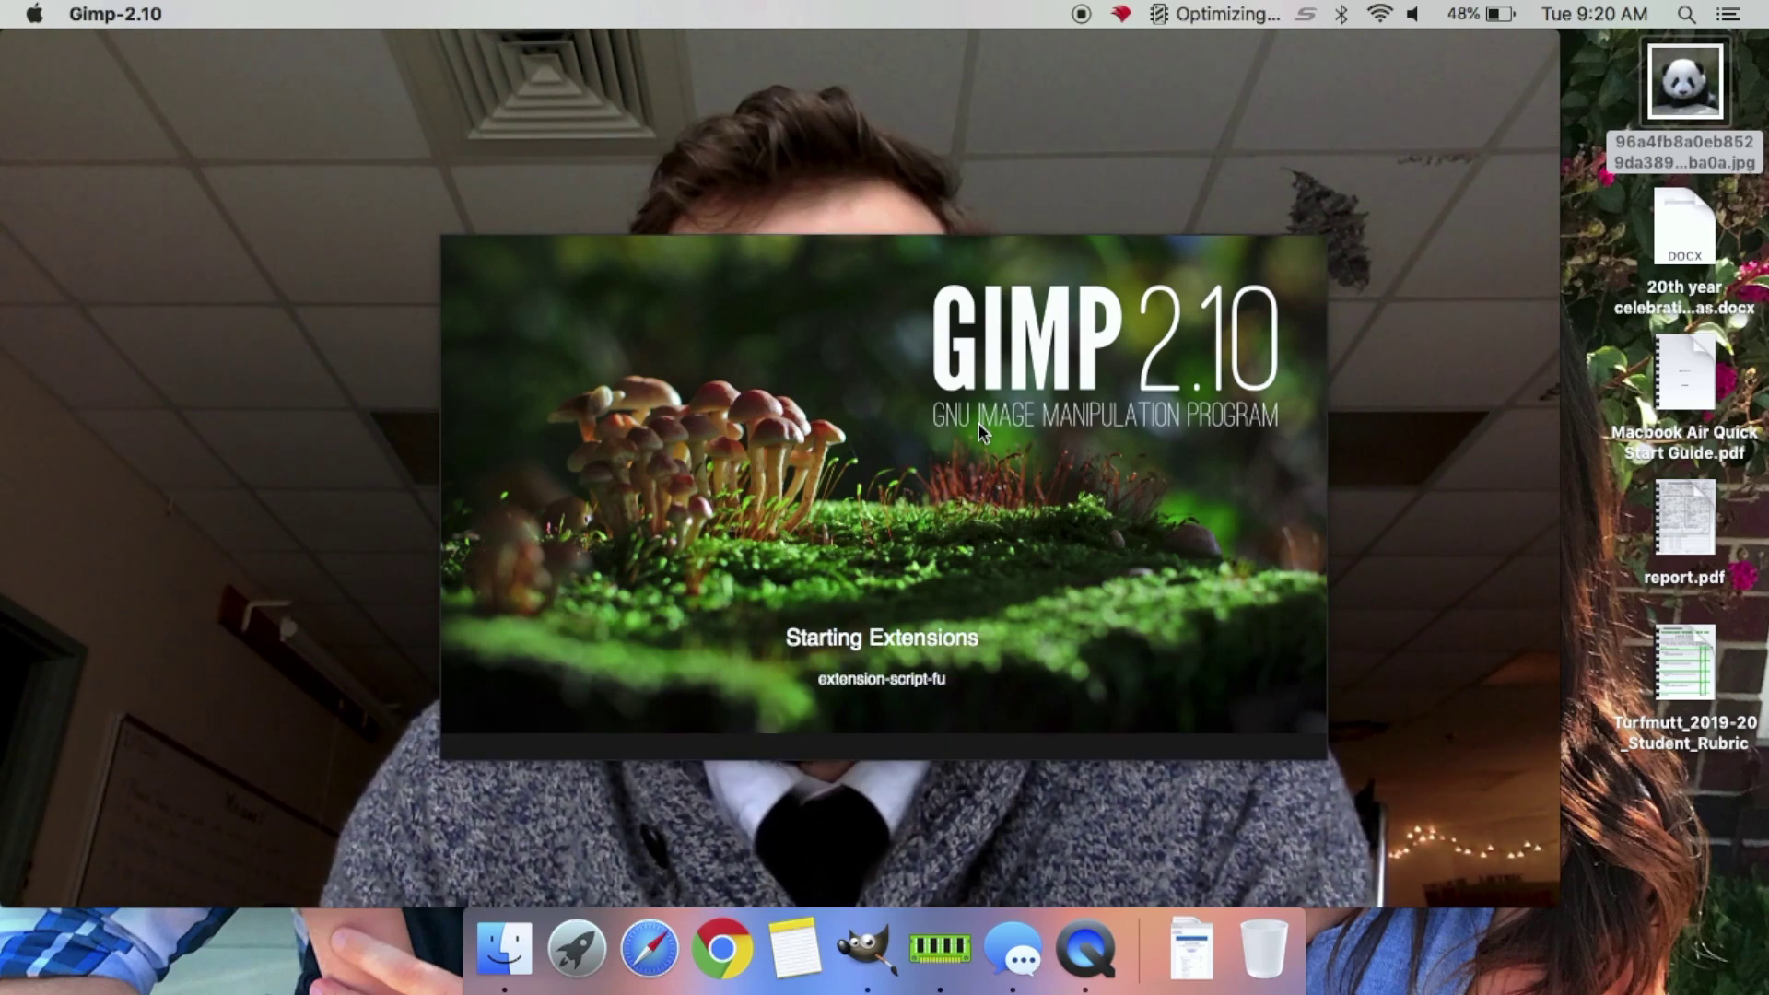
Force quit Messages and Preview via Apple menu > Force Quit while GIMP finishes loading
click(35, 13)
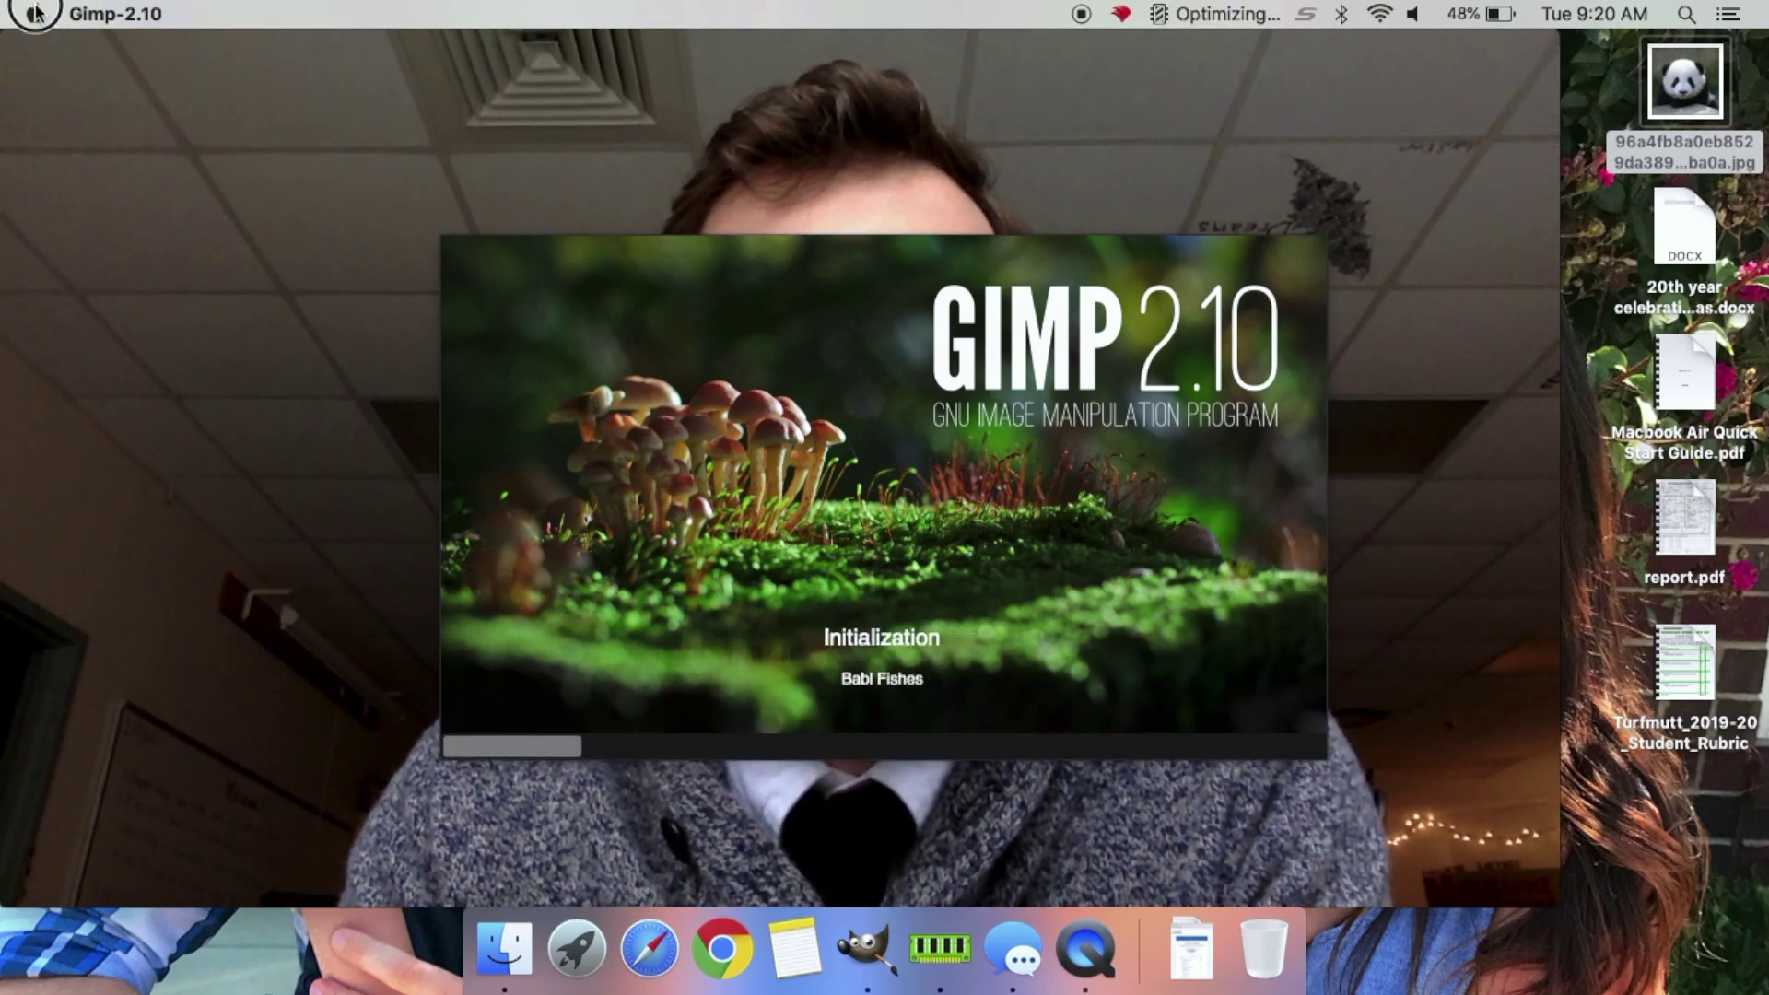
click(91, 195)
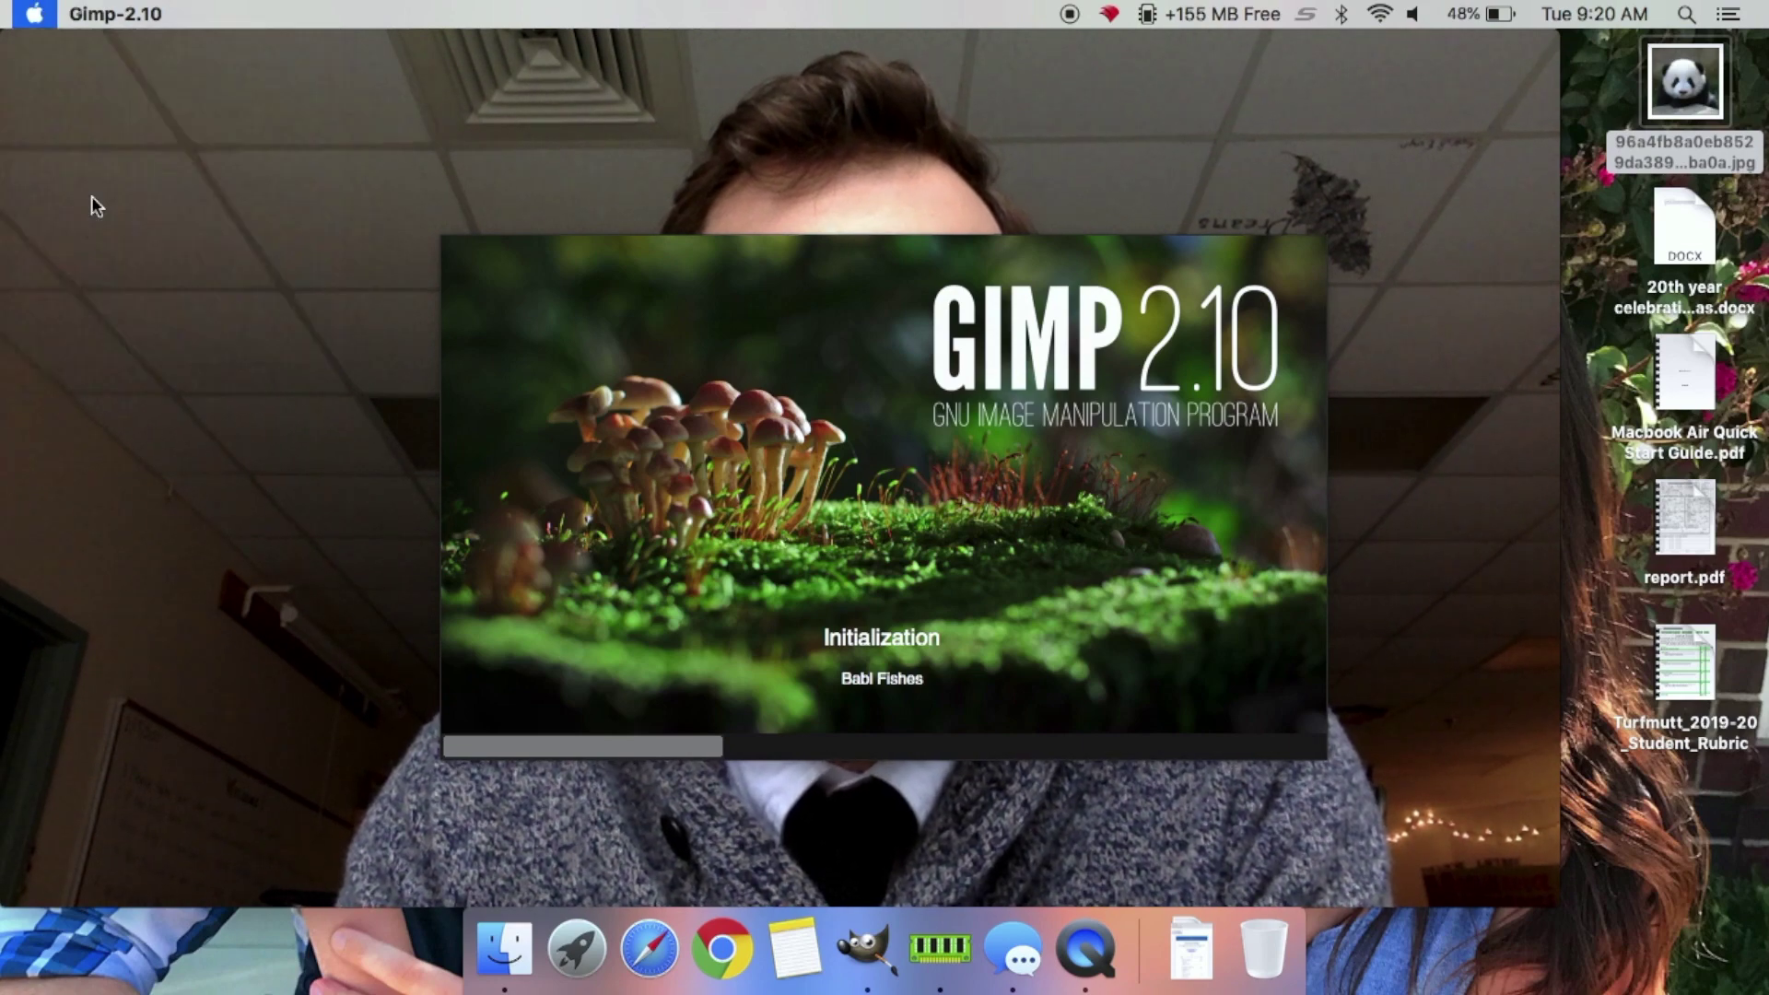
click(768, 337)
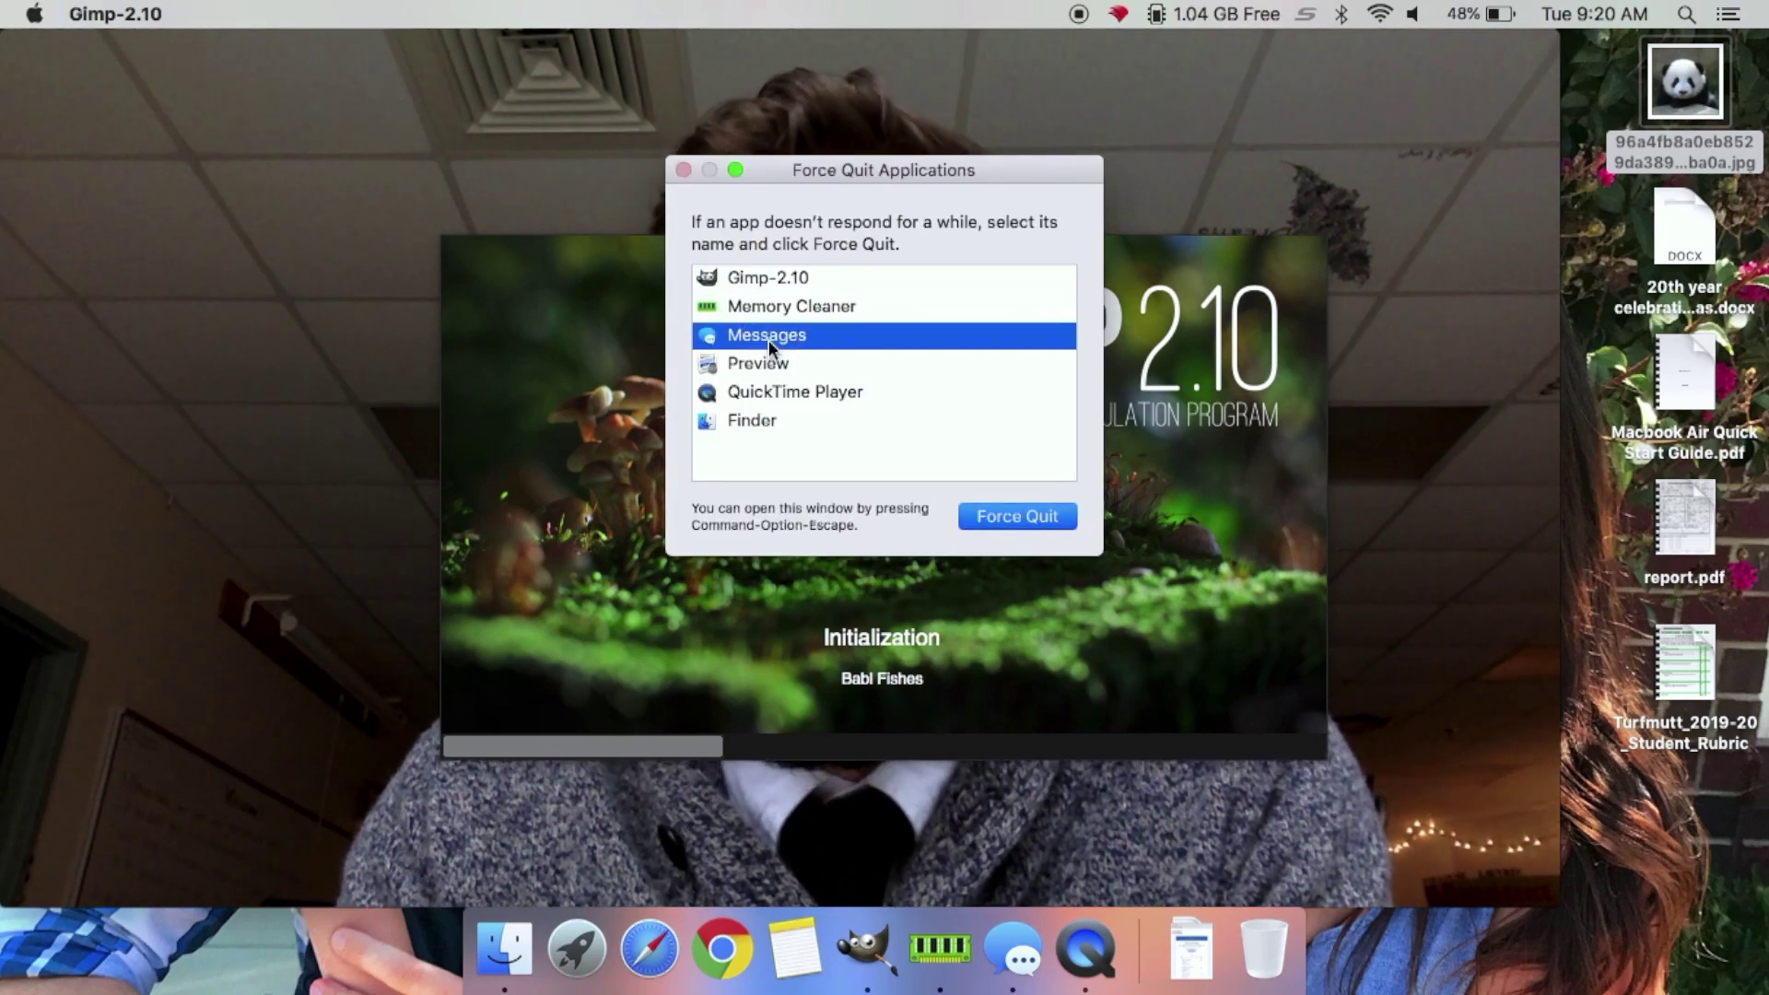
key(Return)
key(Return)
click(760, 334)
key(Return)
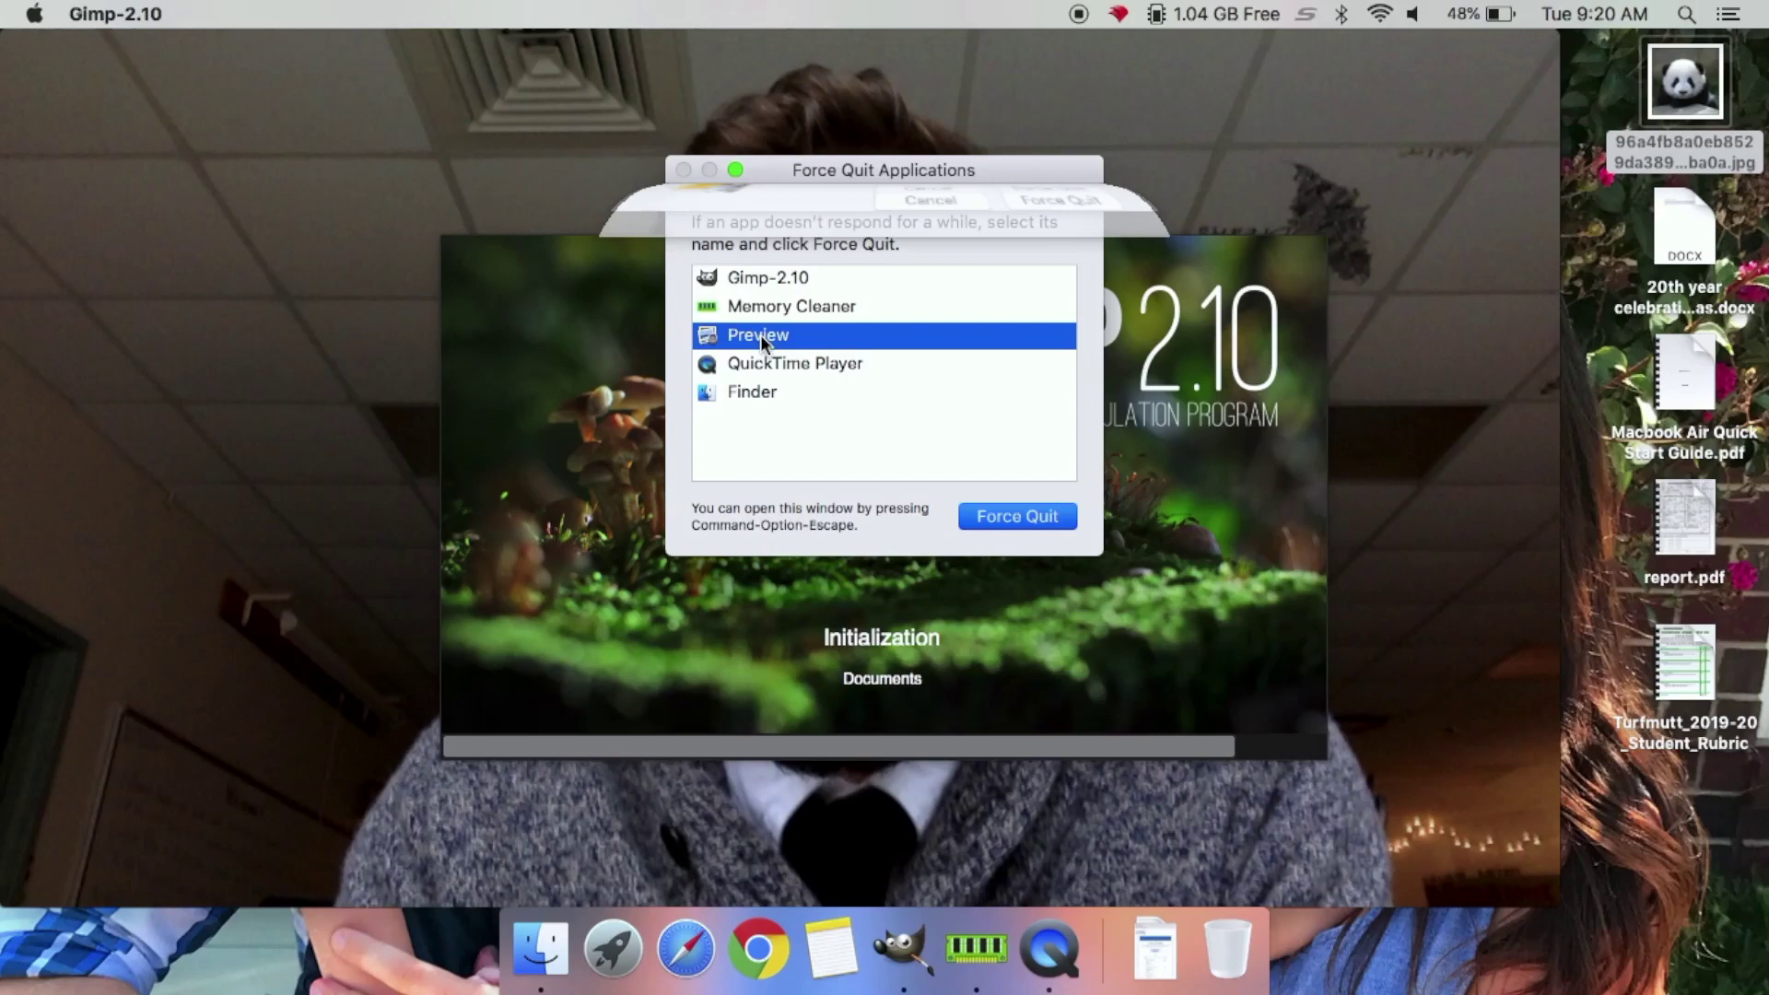
key(Return)
click(683, 169)
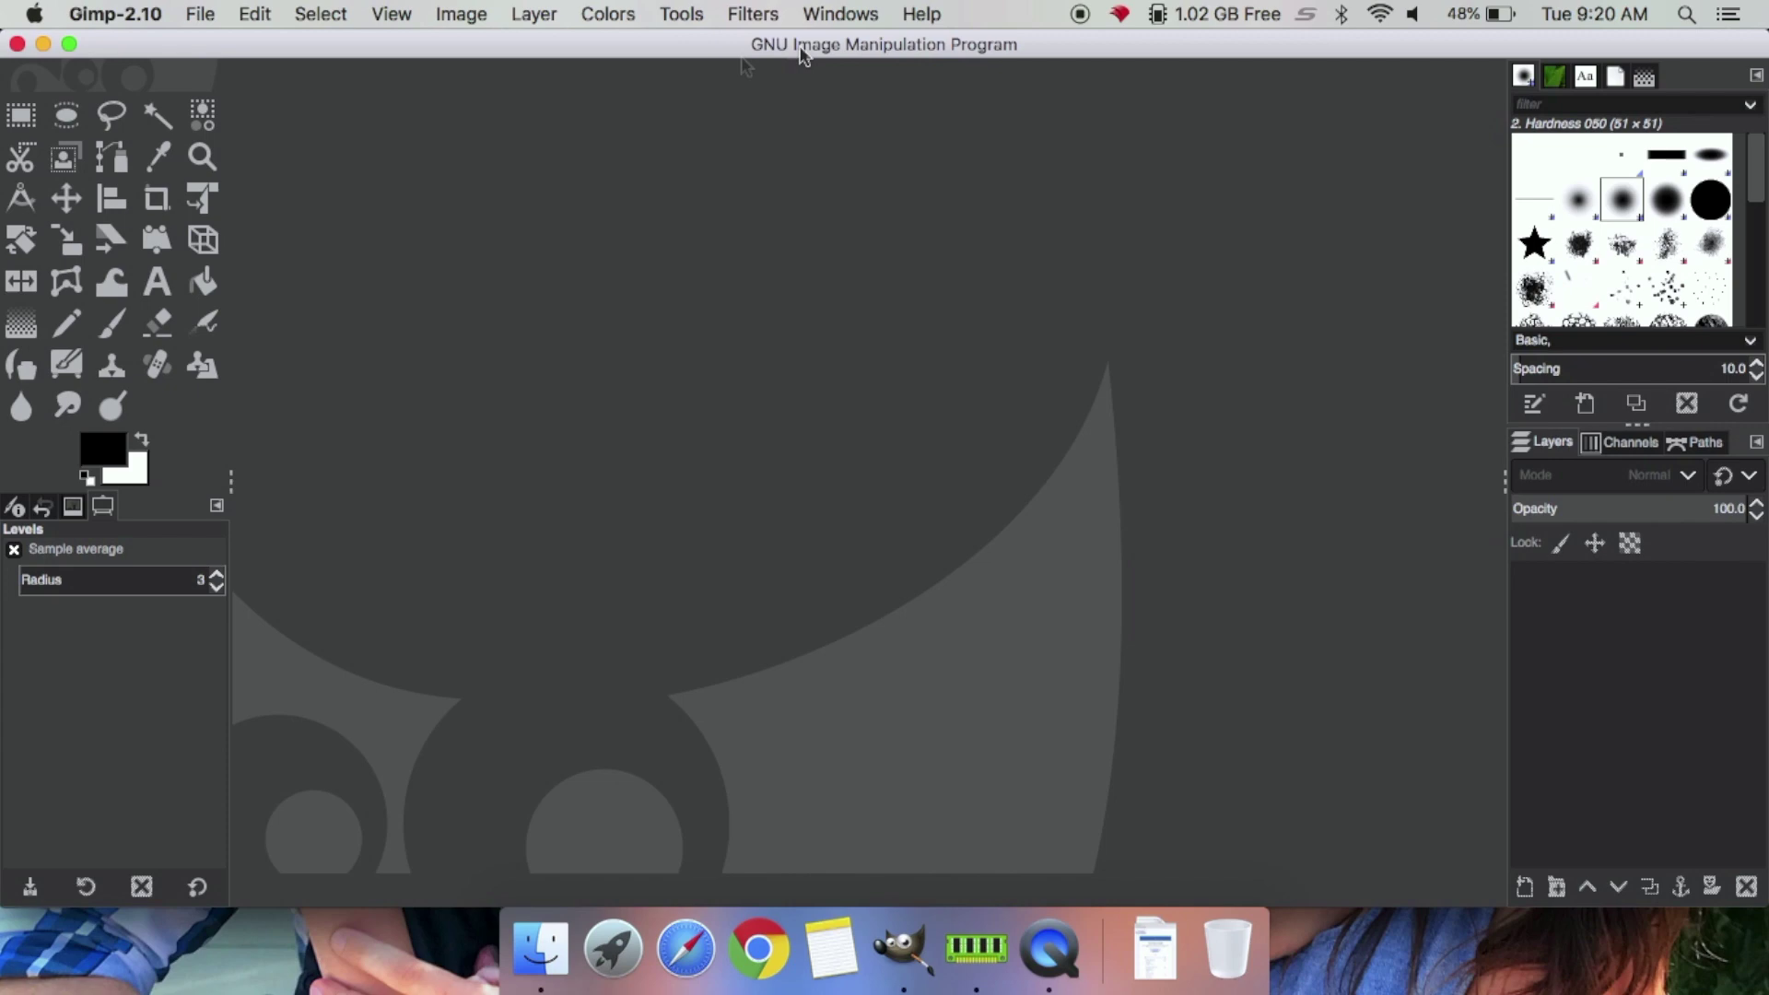
Open the panda JPG from the Desktop in GIMP
click(202, 13)
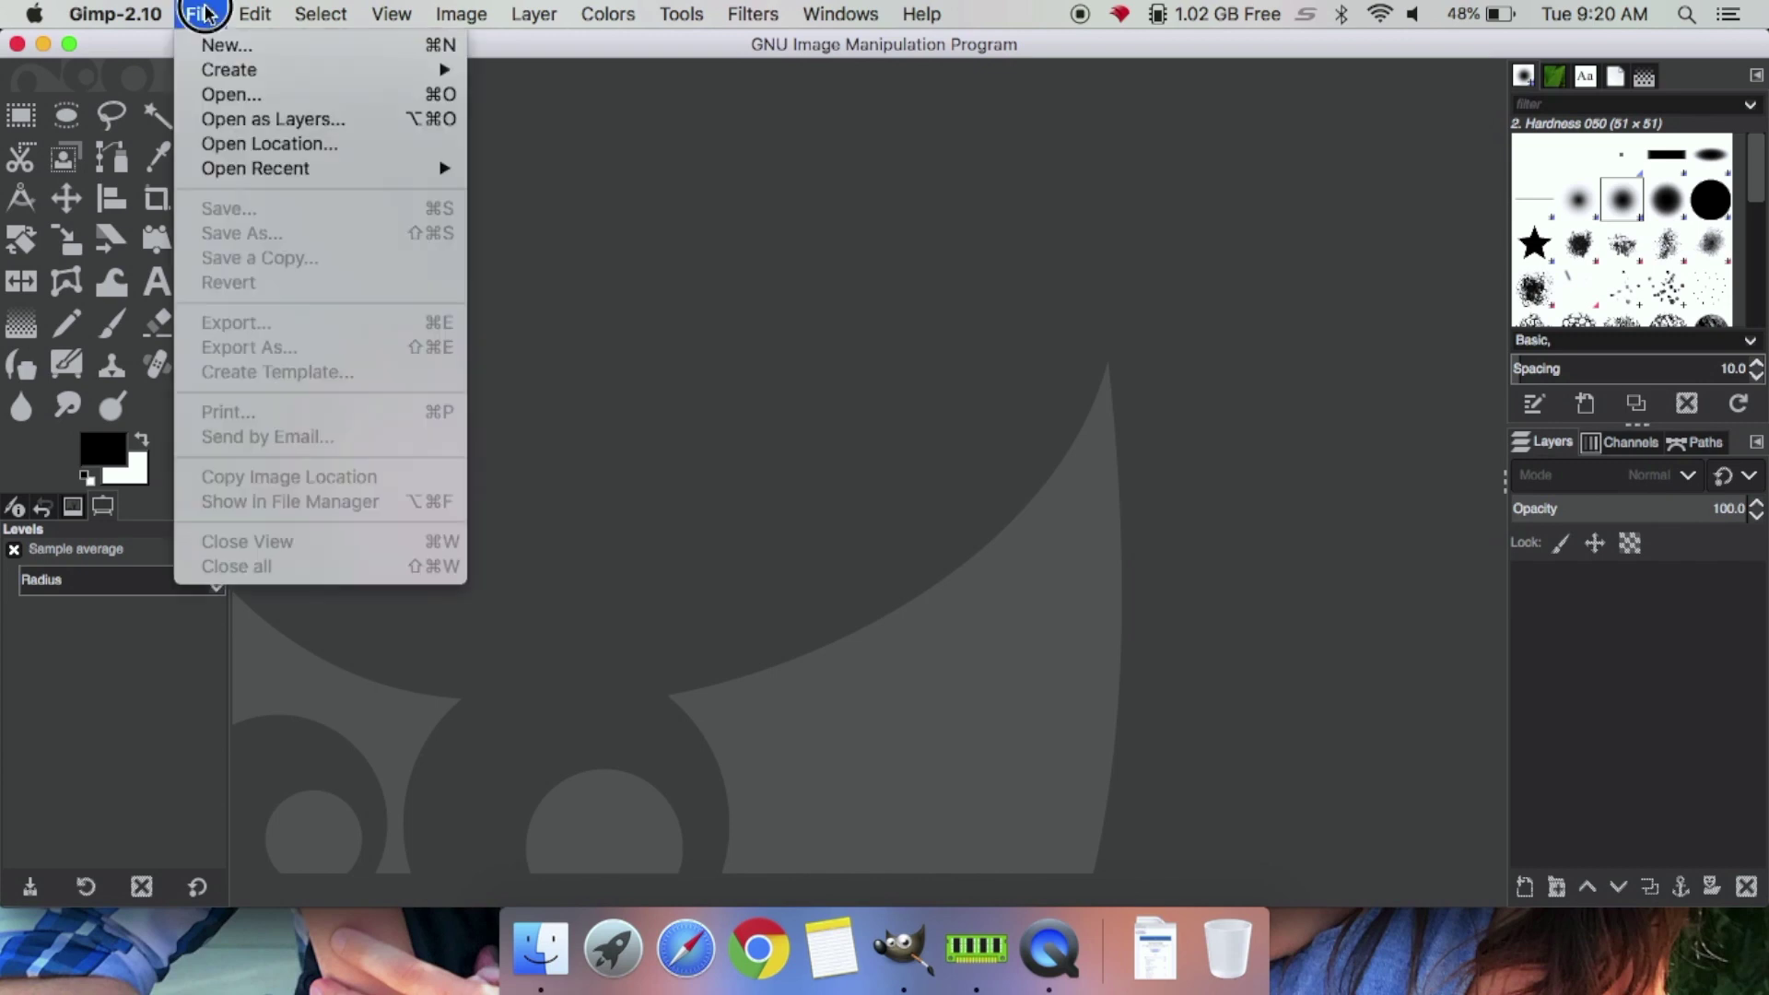
click(231, 96)
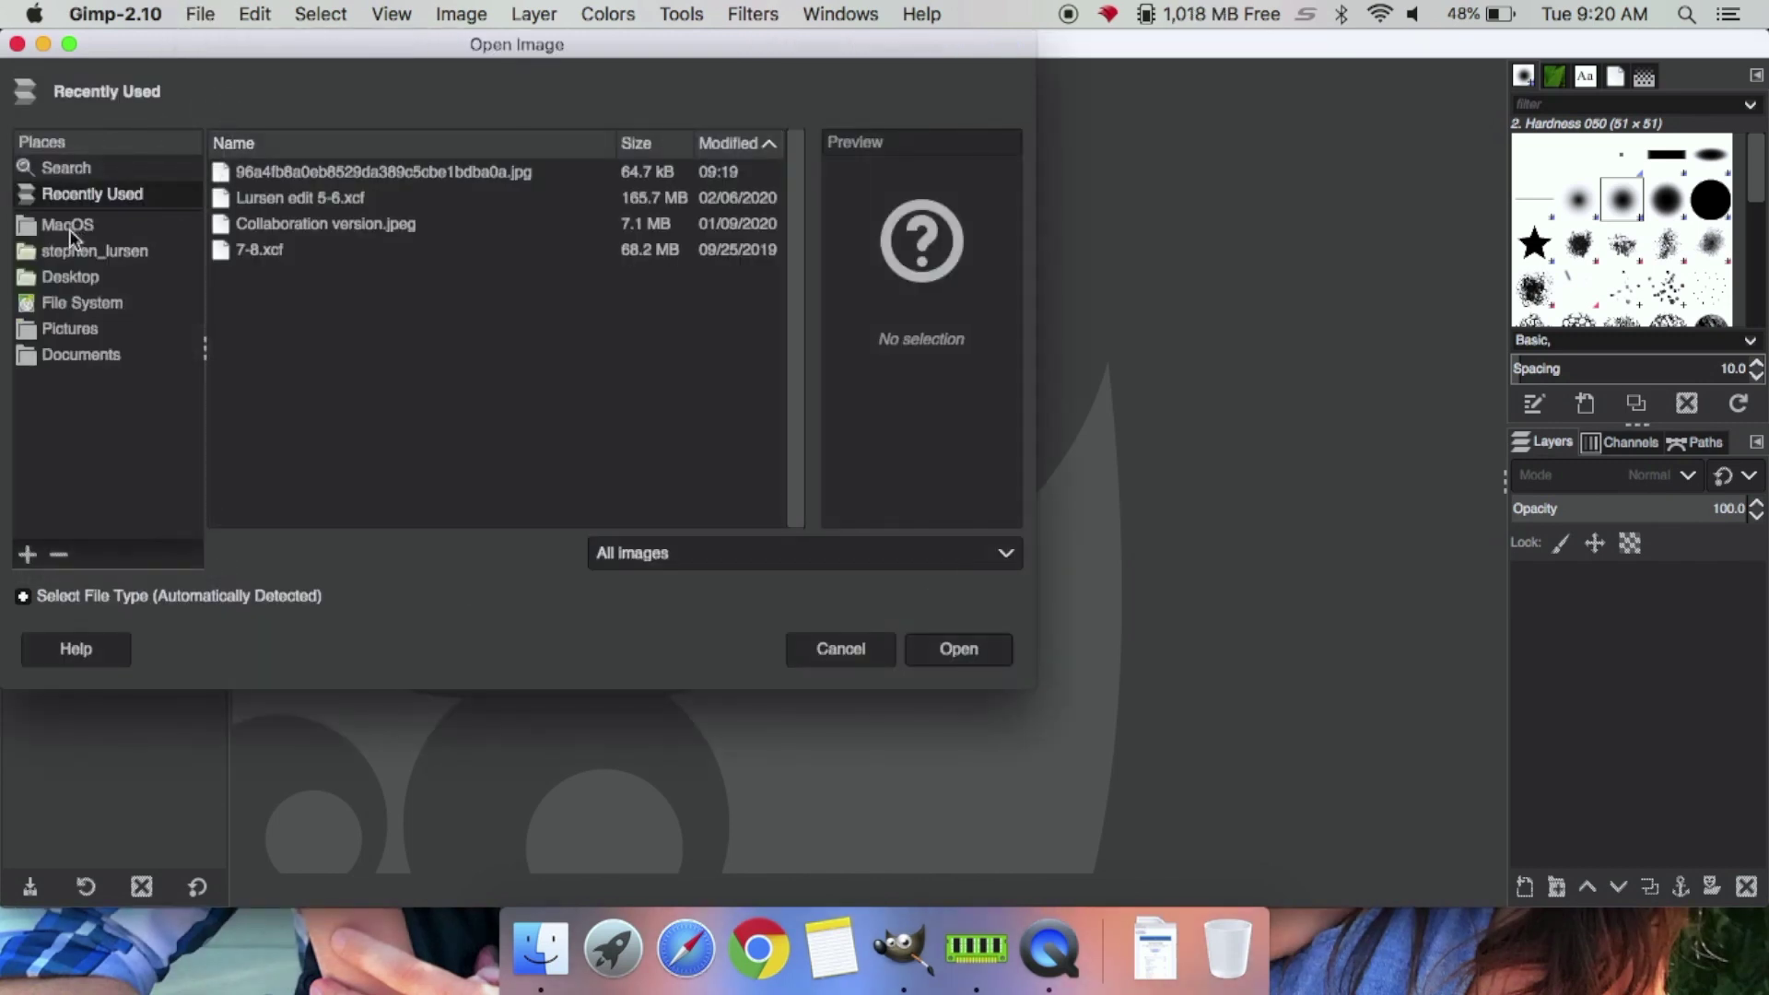
click(64, 280)
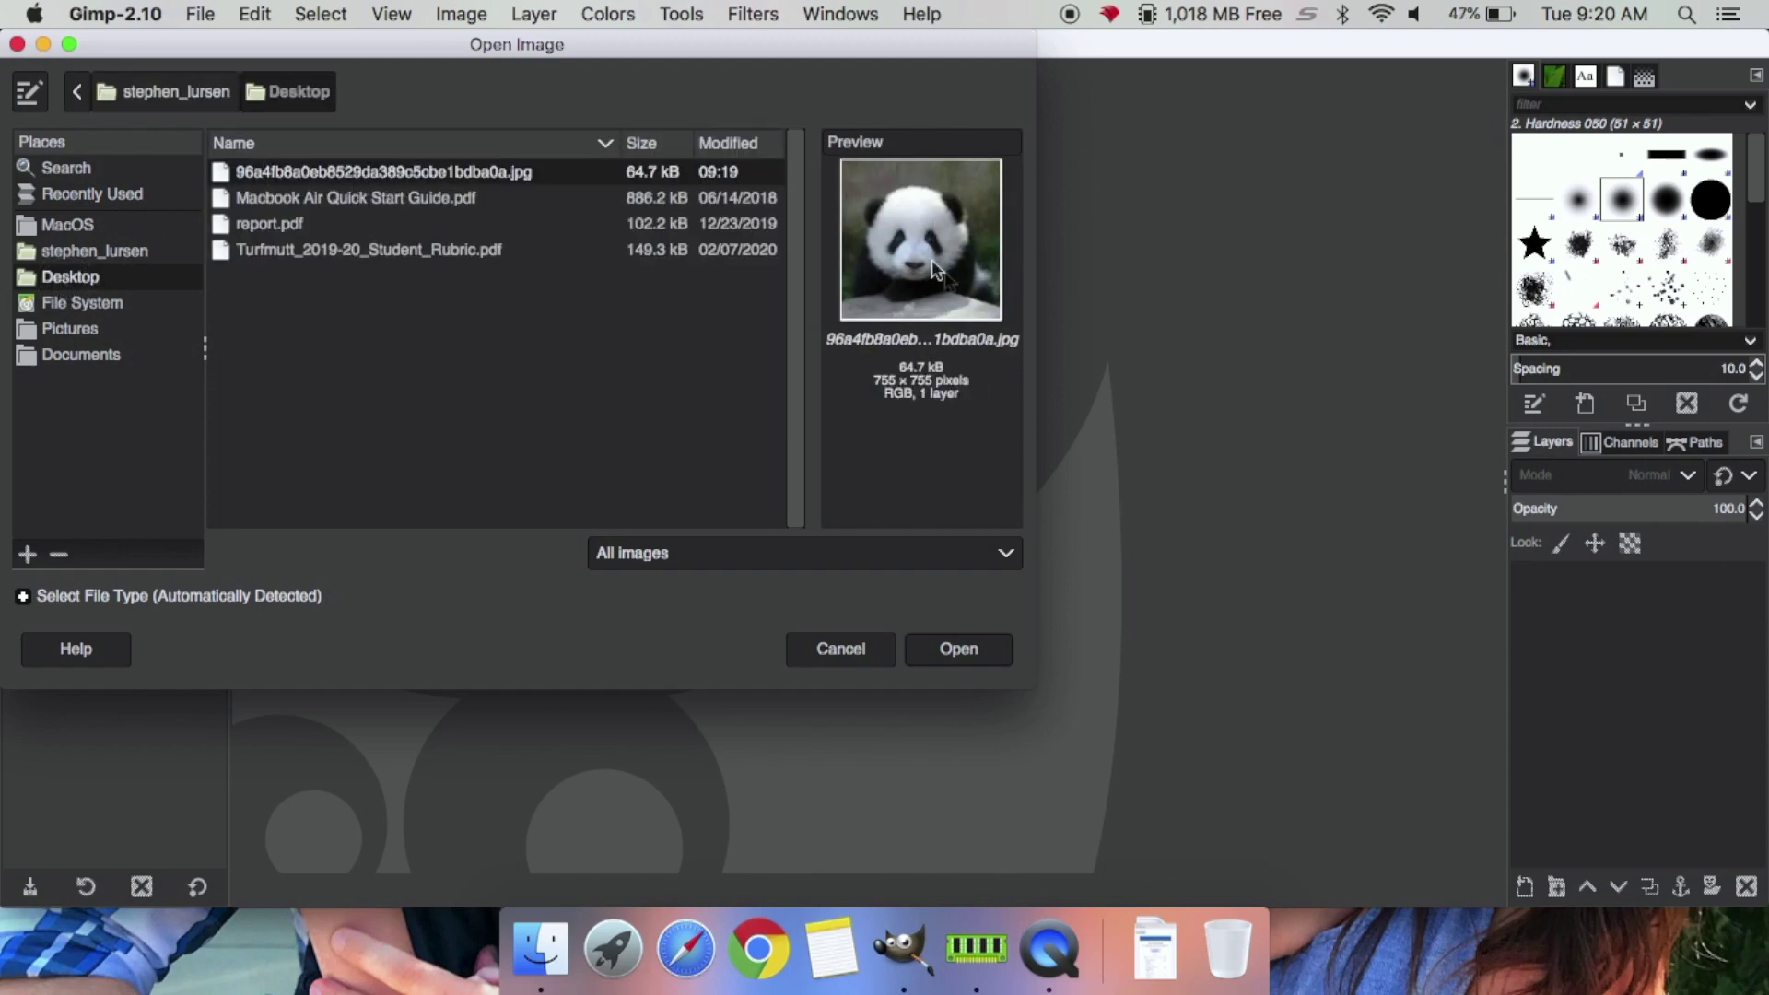
click(967, 645)
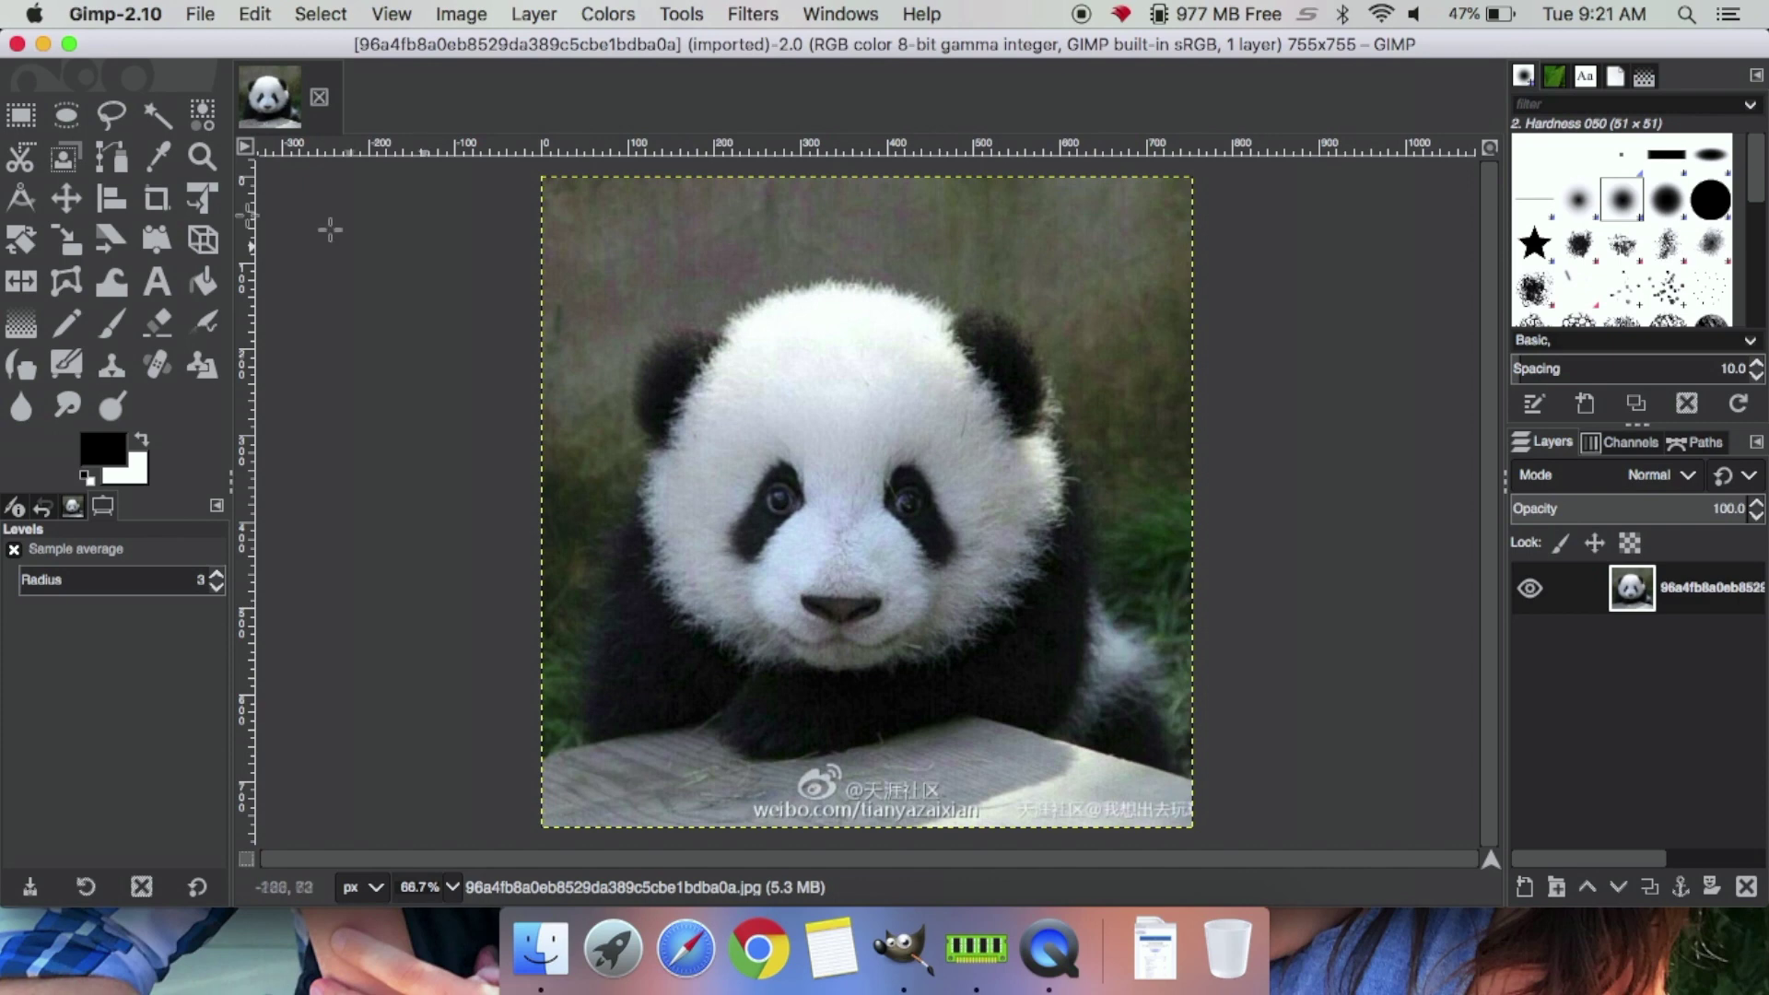
Draw a trial crop area around the panda's face, then cancel it
click(157, 199)
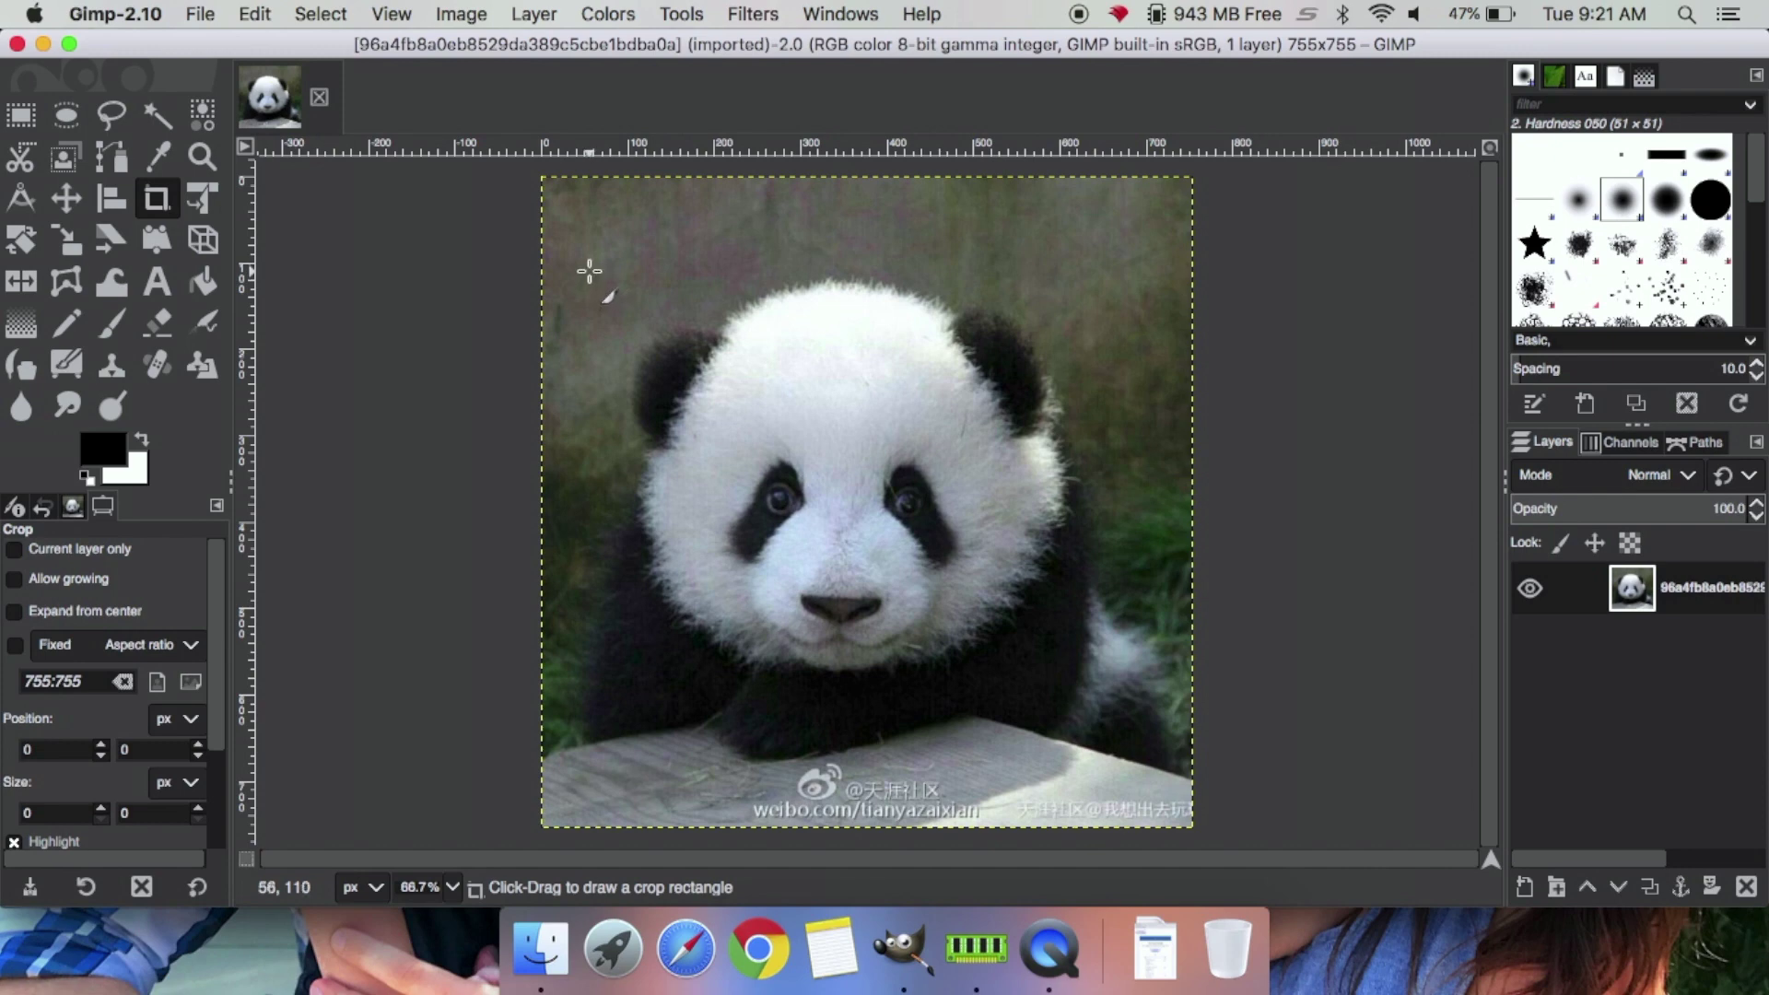
drag(590, 271, 1124, 706)
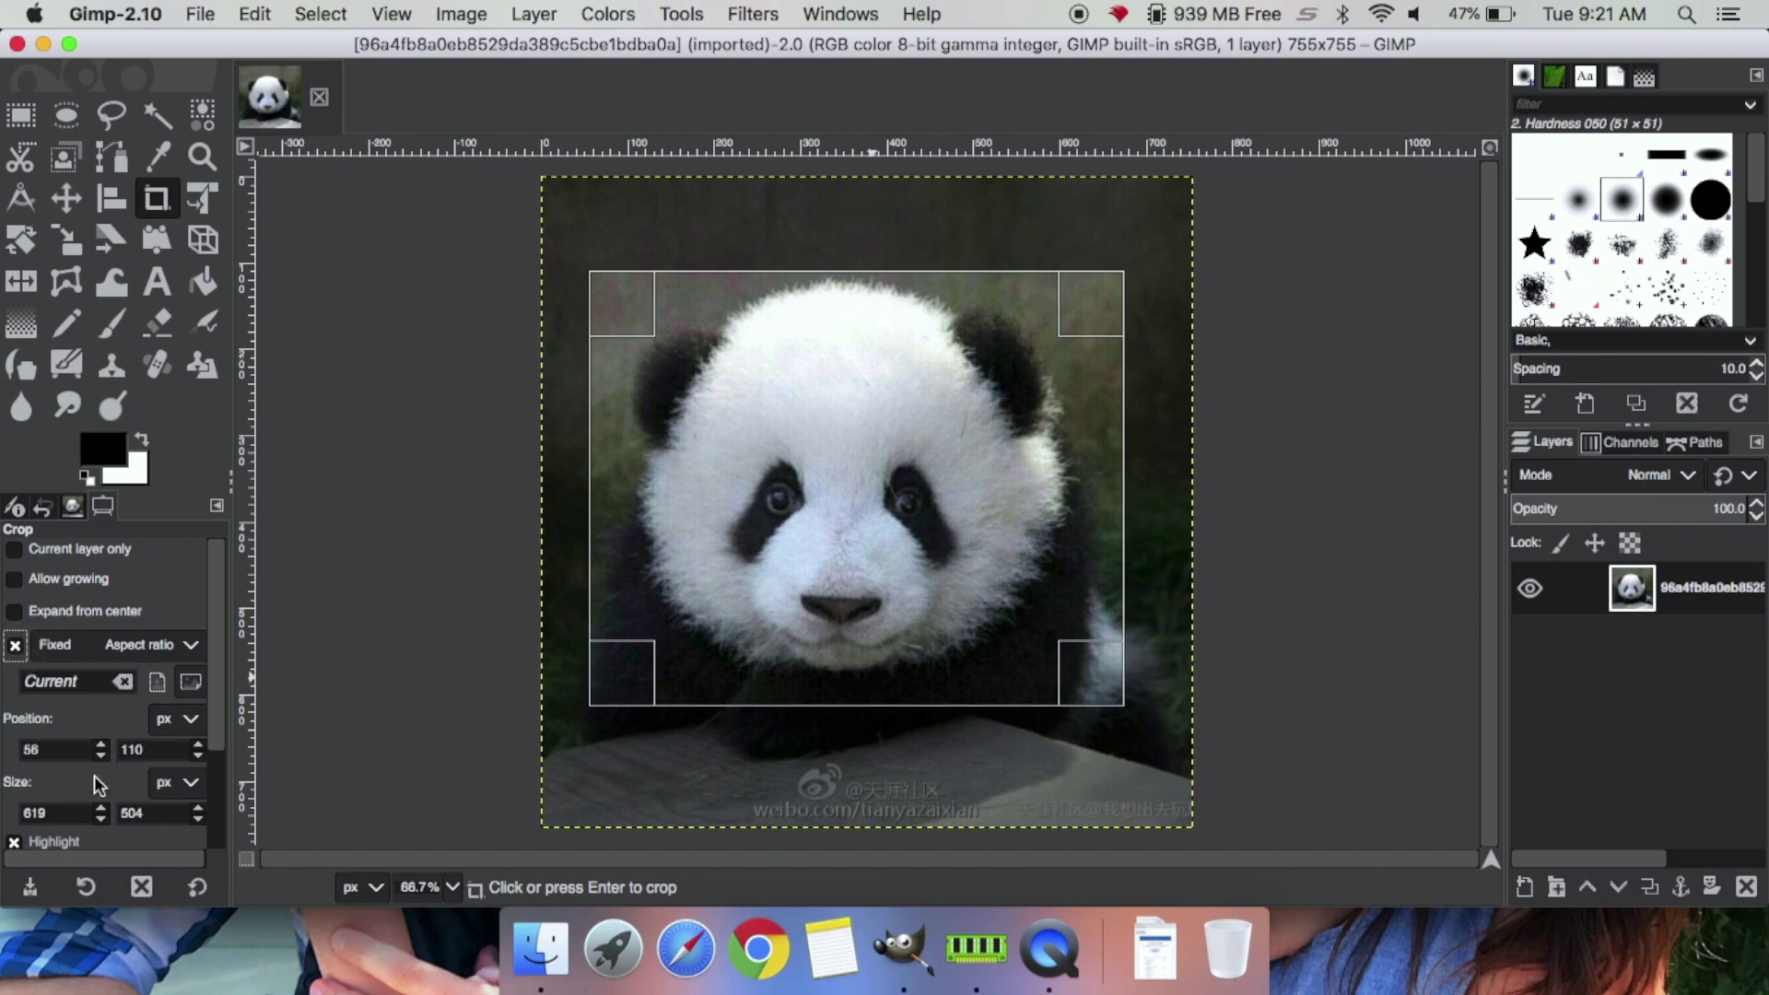
scroll(78, 748, down, 2)
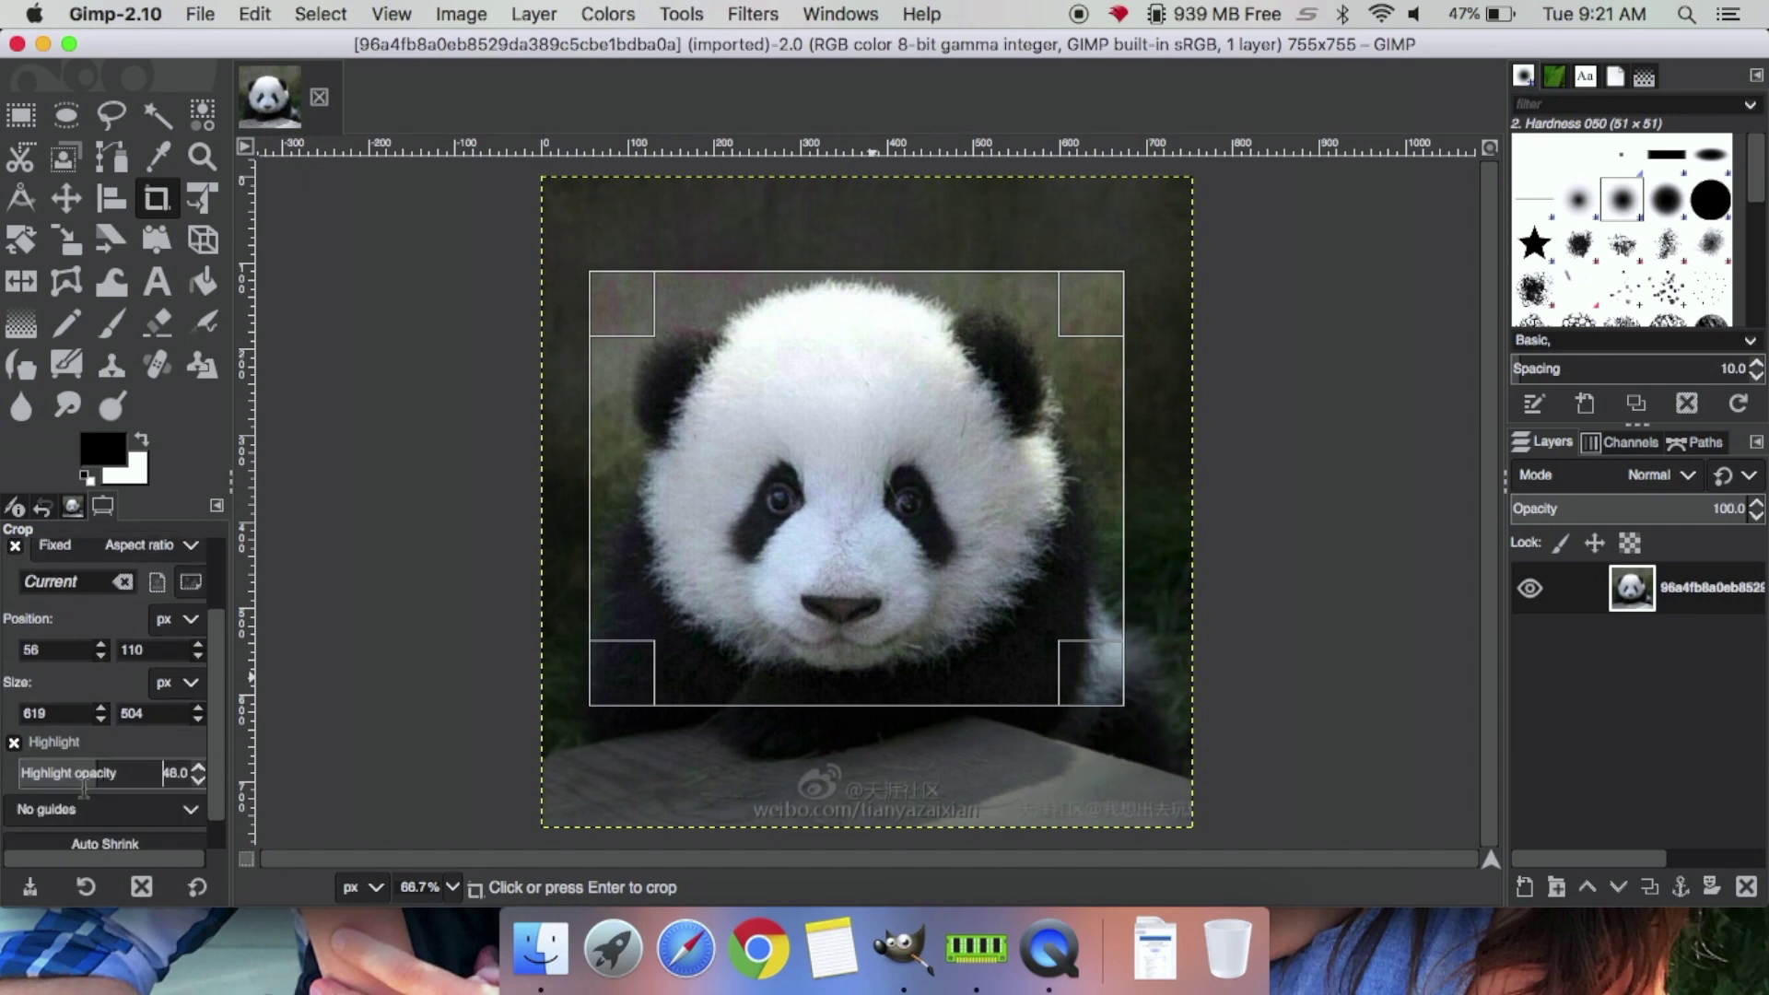
drag(84, 787, 99, 730)
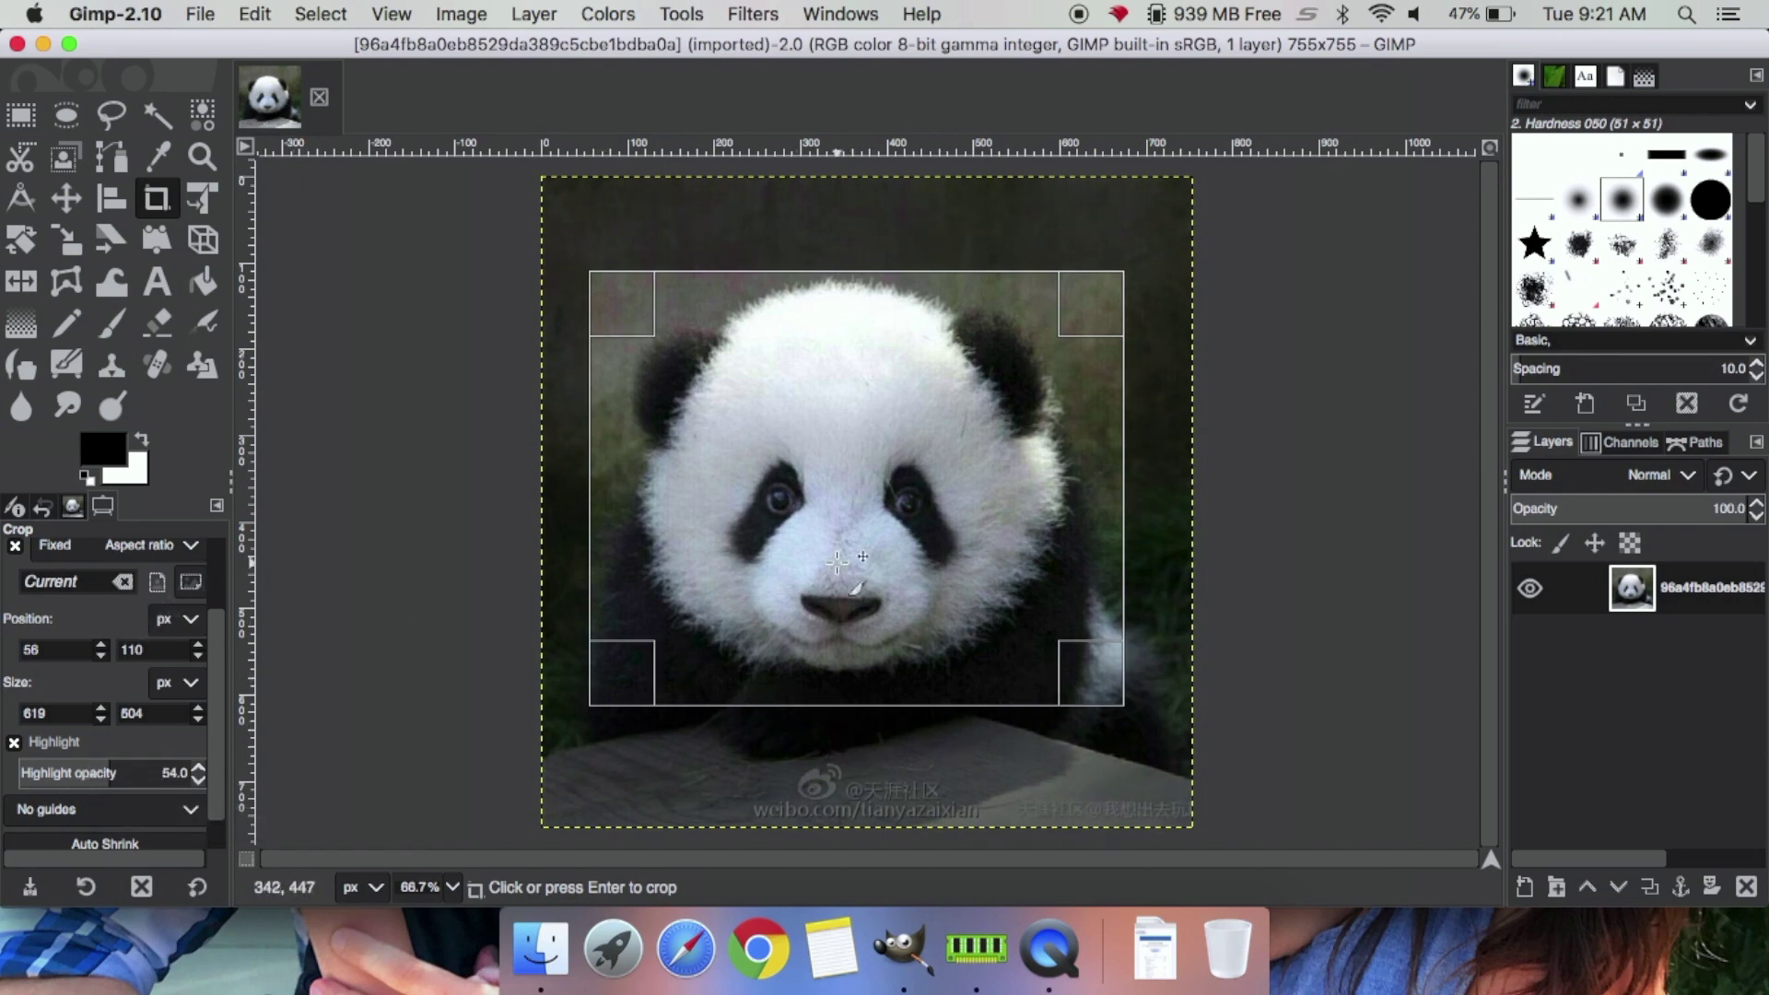
key(Escape)
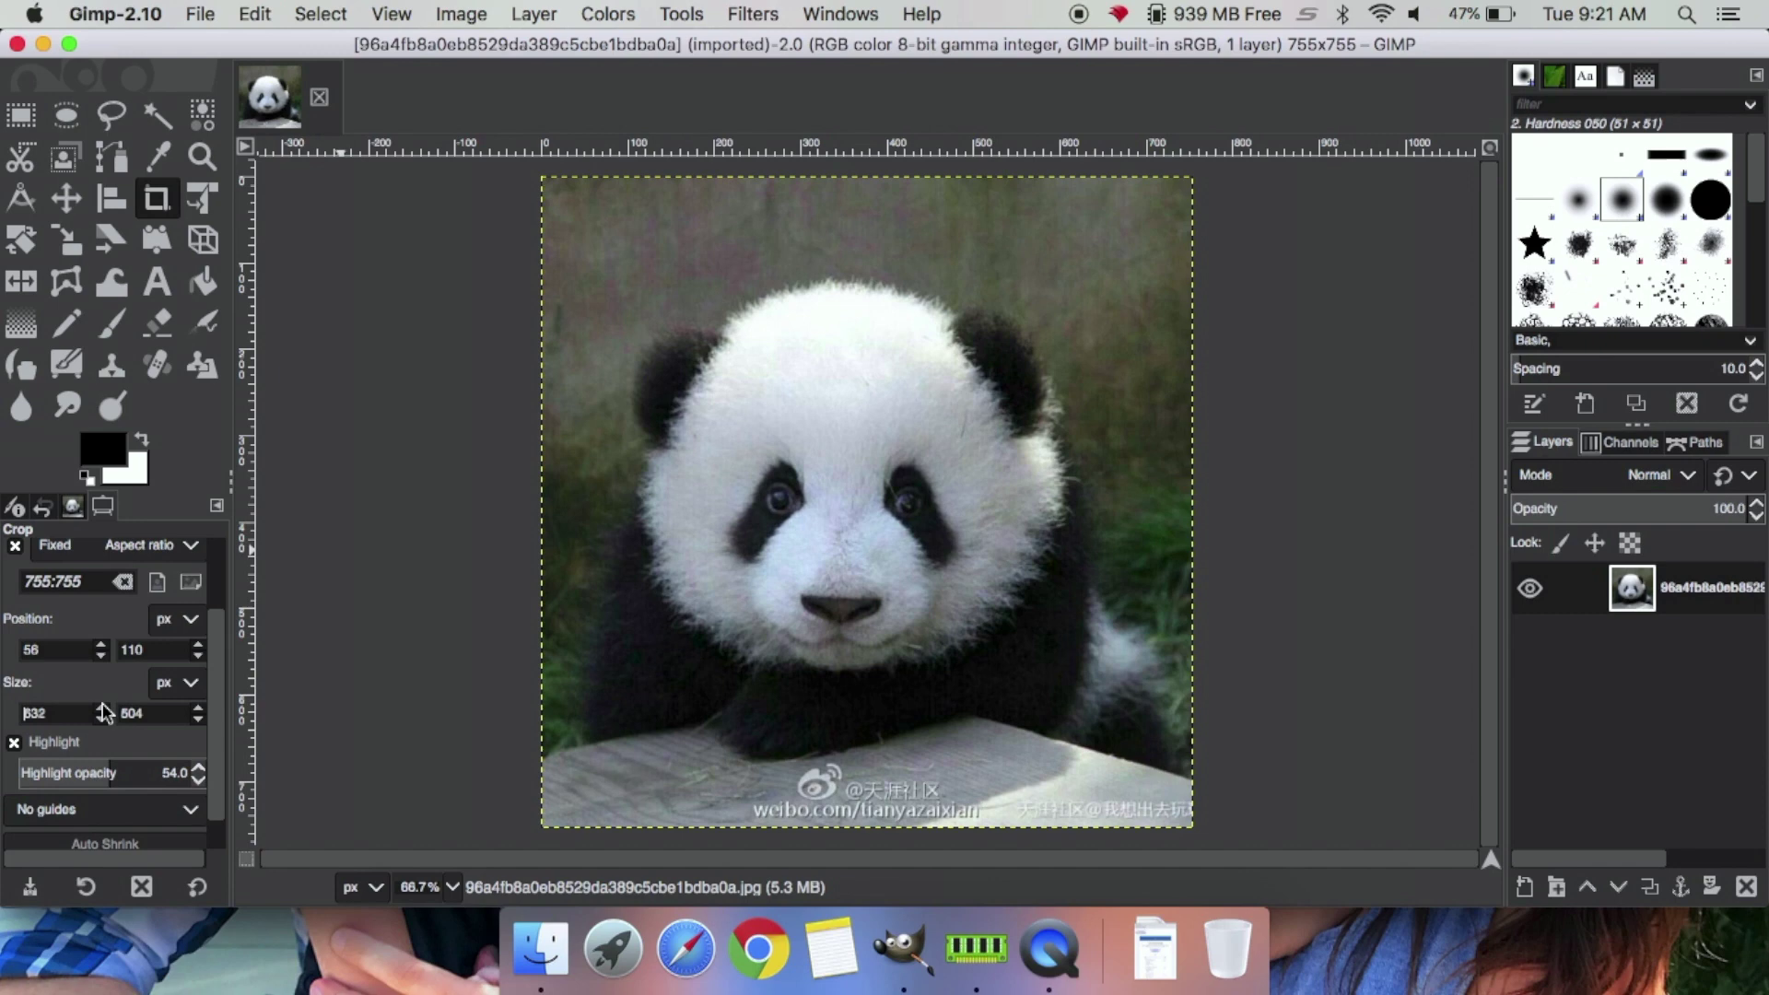
Set the Crop tool's Fixed option to Aspect ratio
click(112, 198)
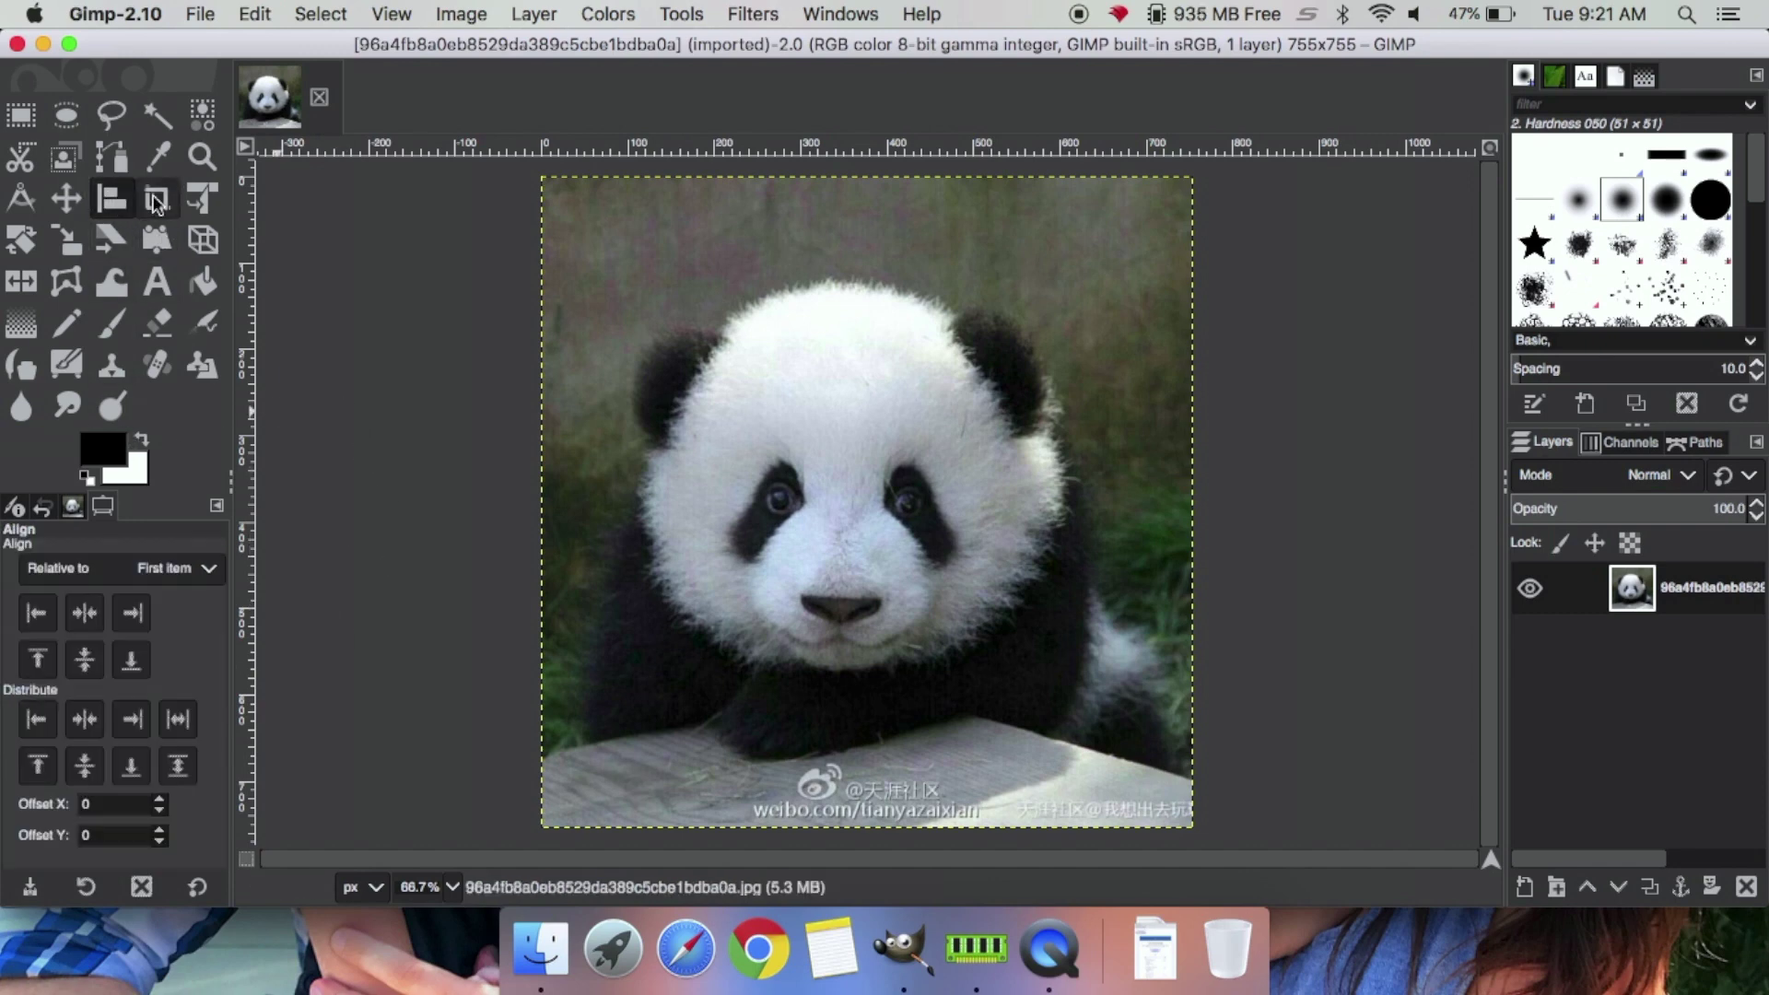
click(157, 200)
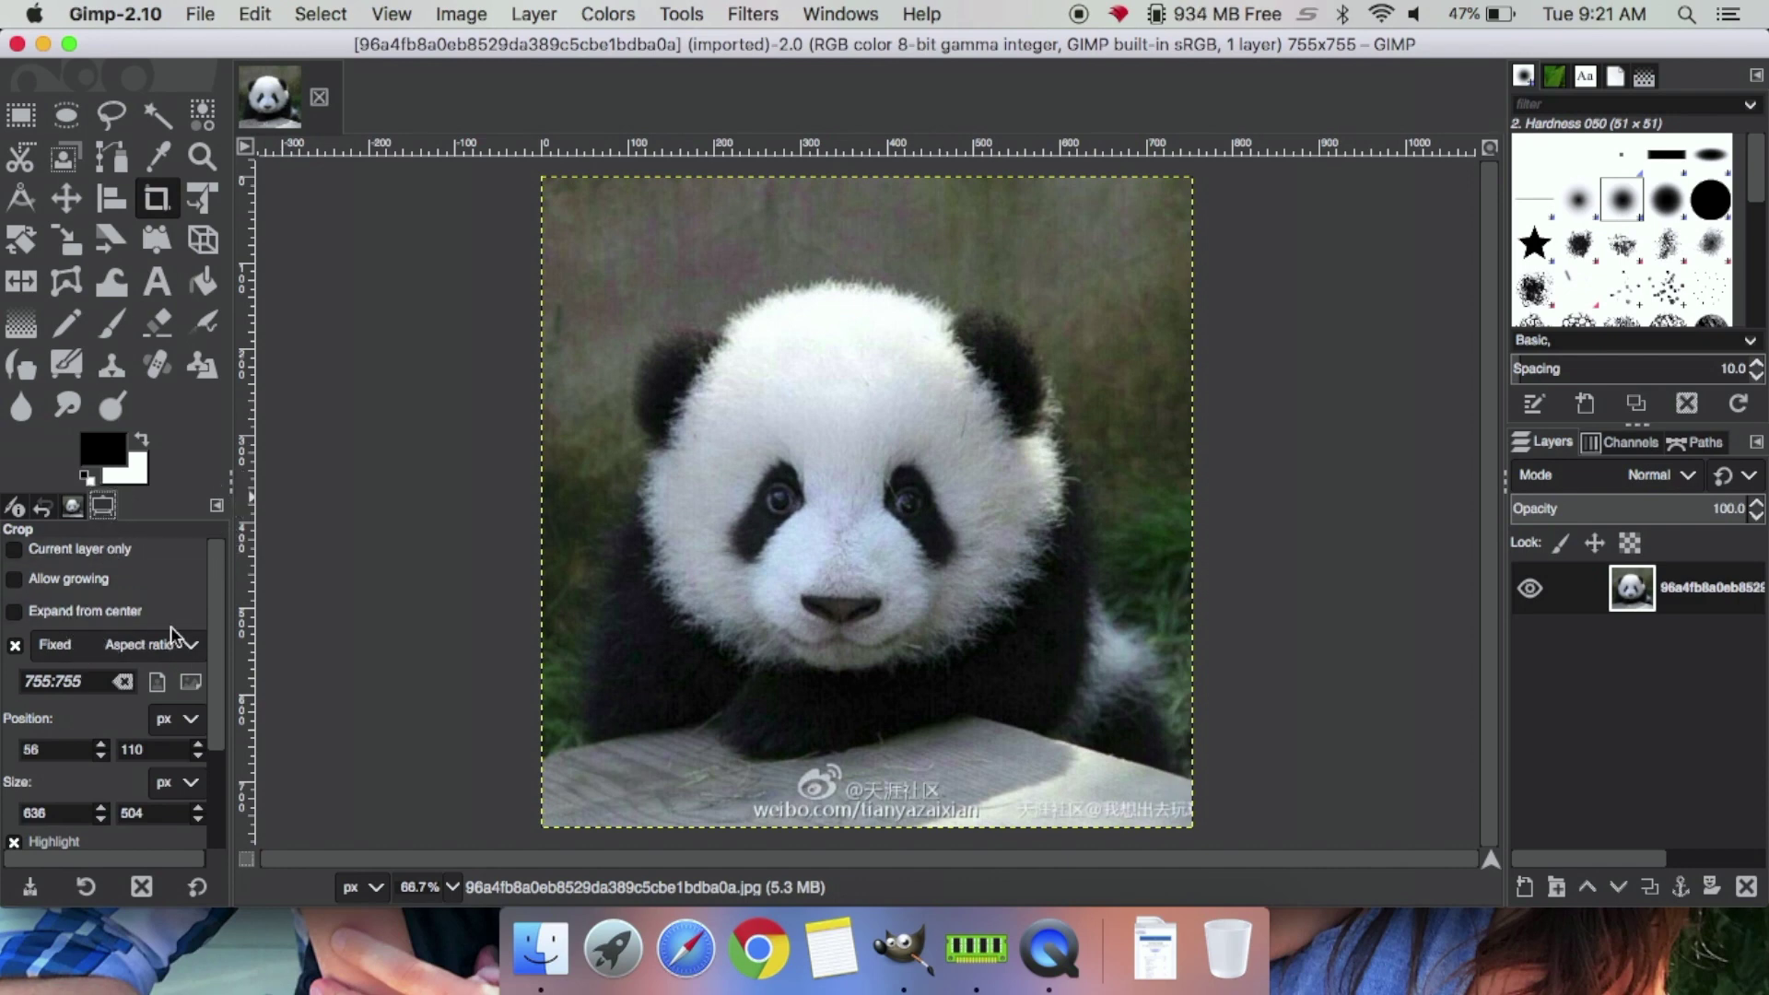
click(189, 648)
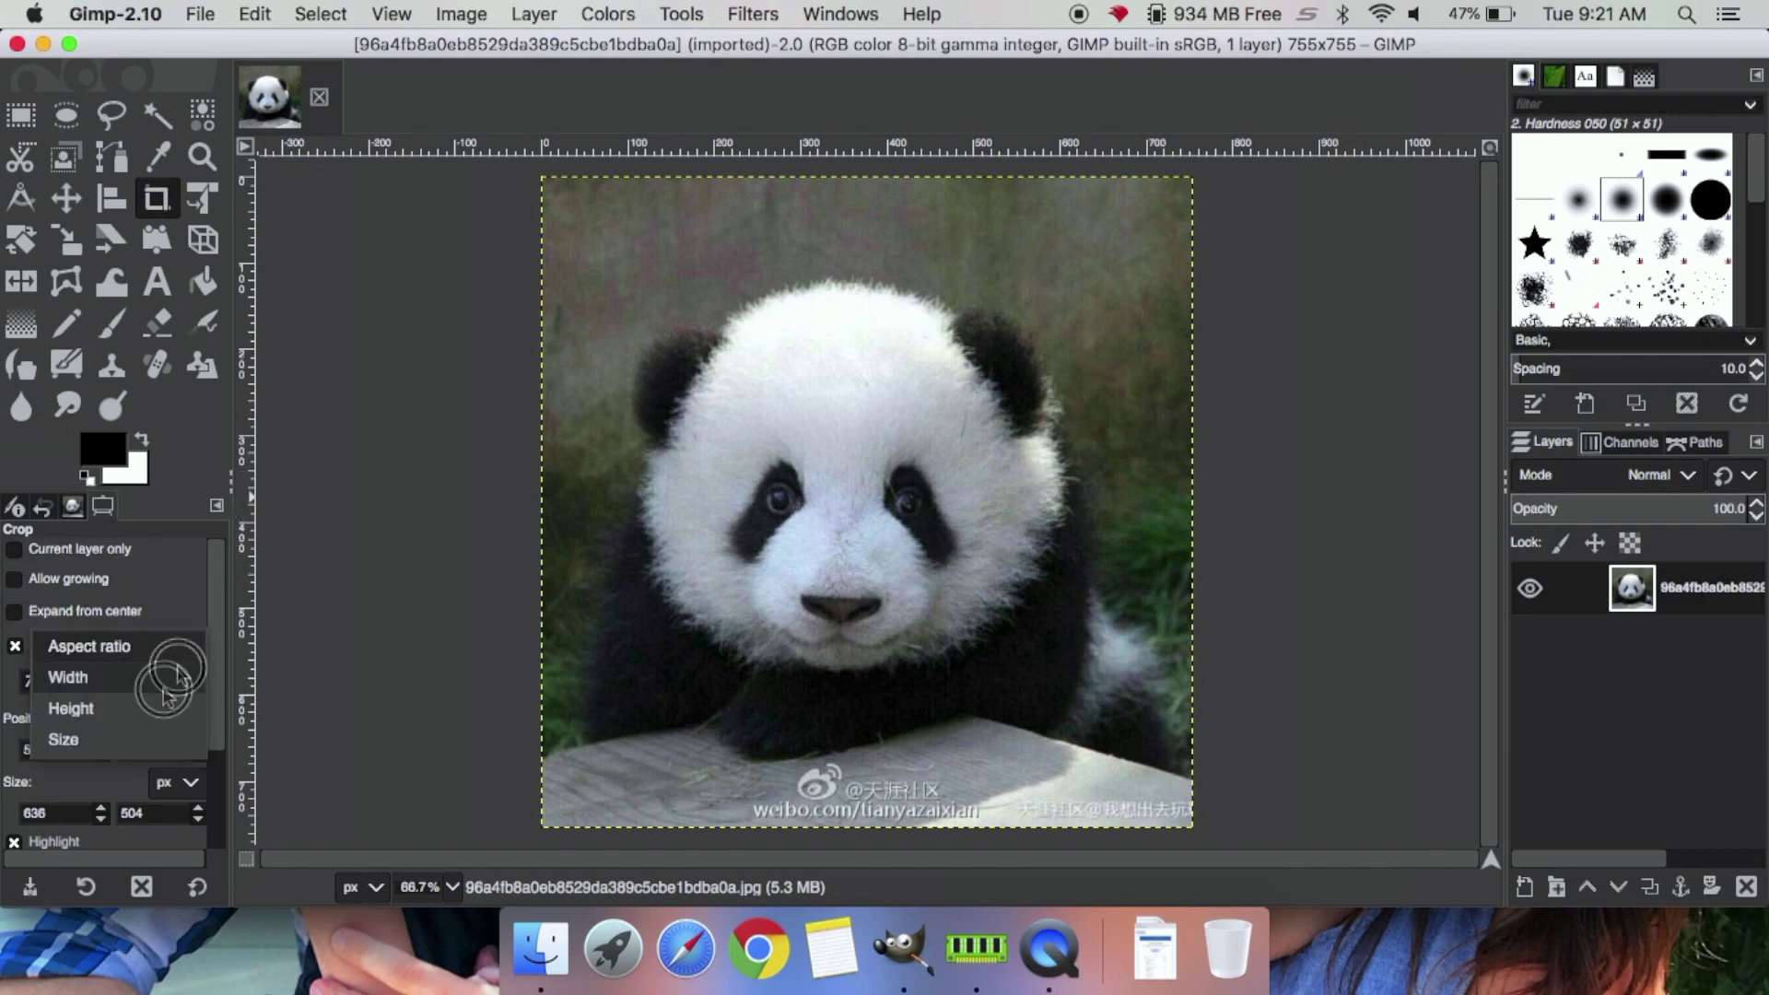
click(99, 738)
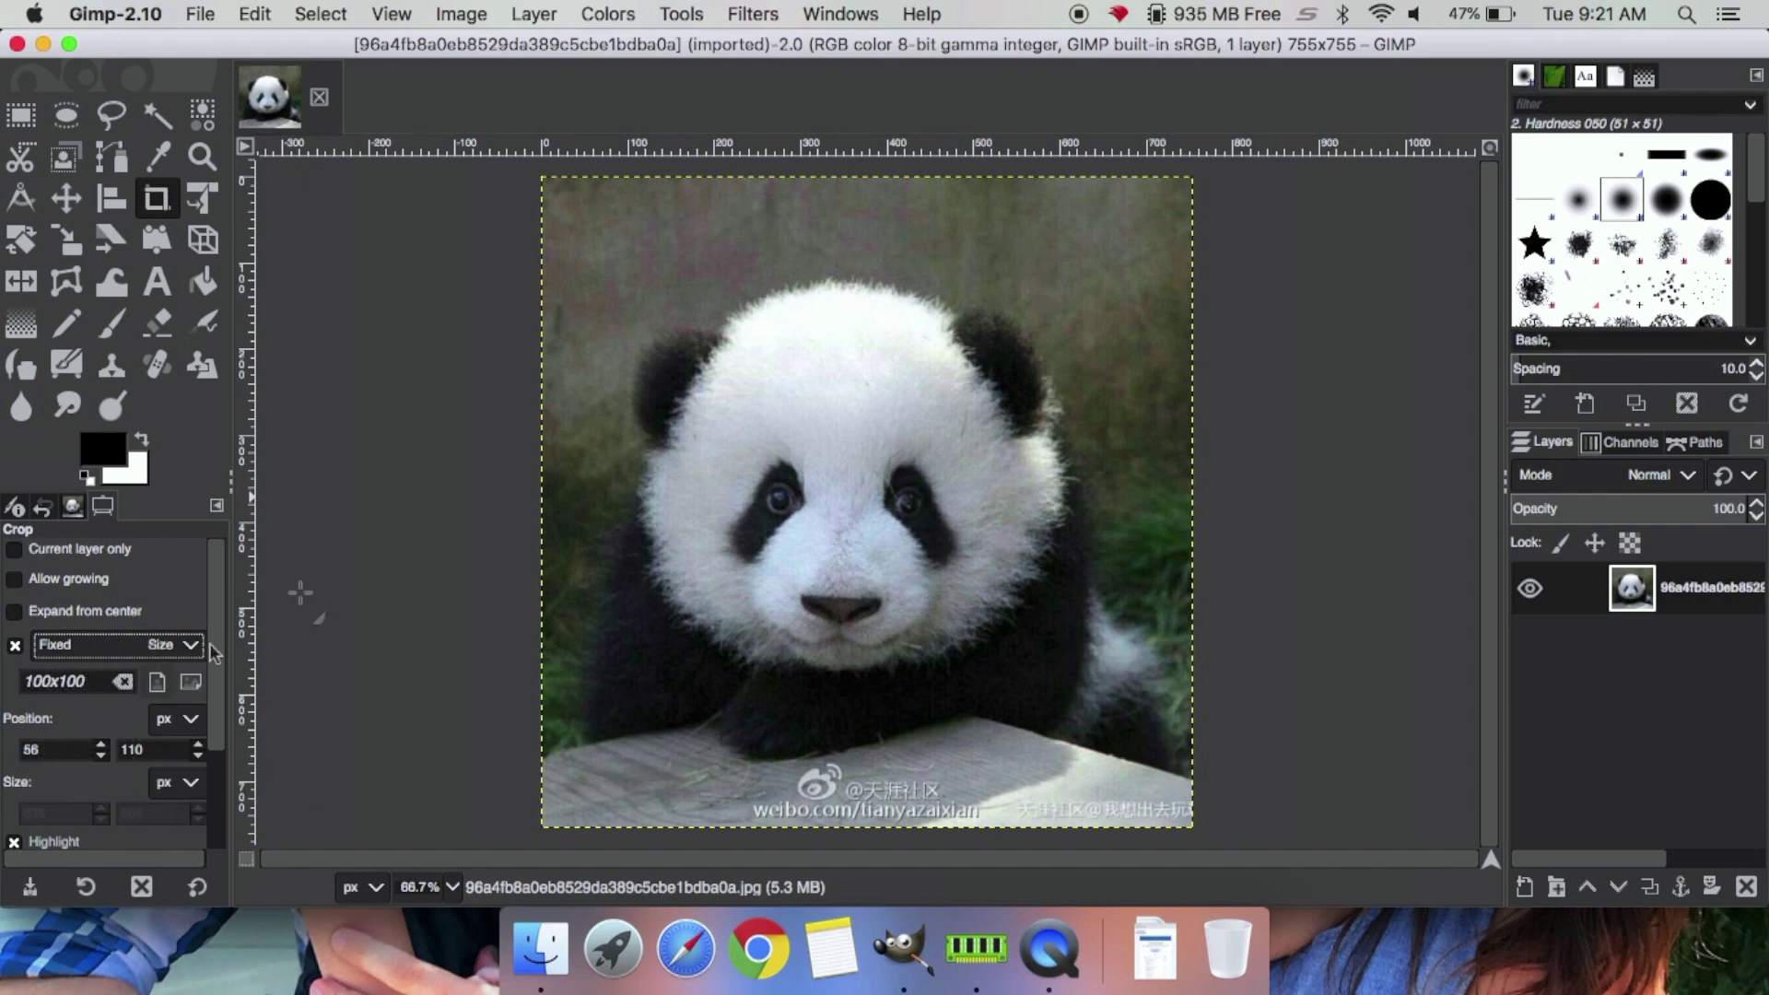
click(613, 274)
drag(613, 274, 996, 514)
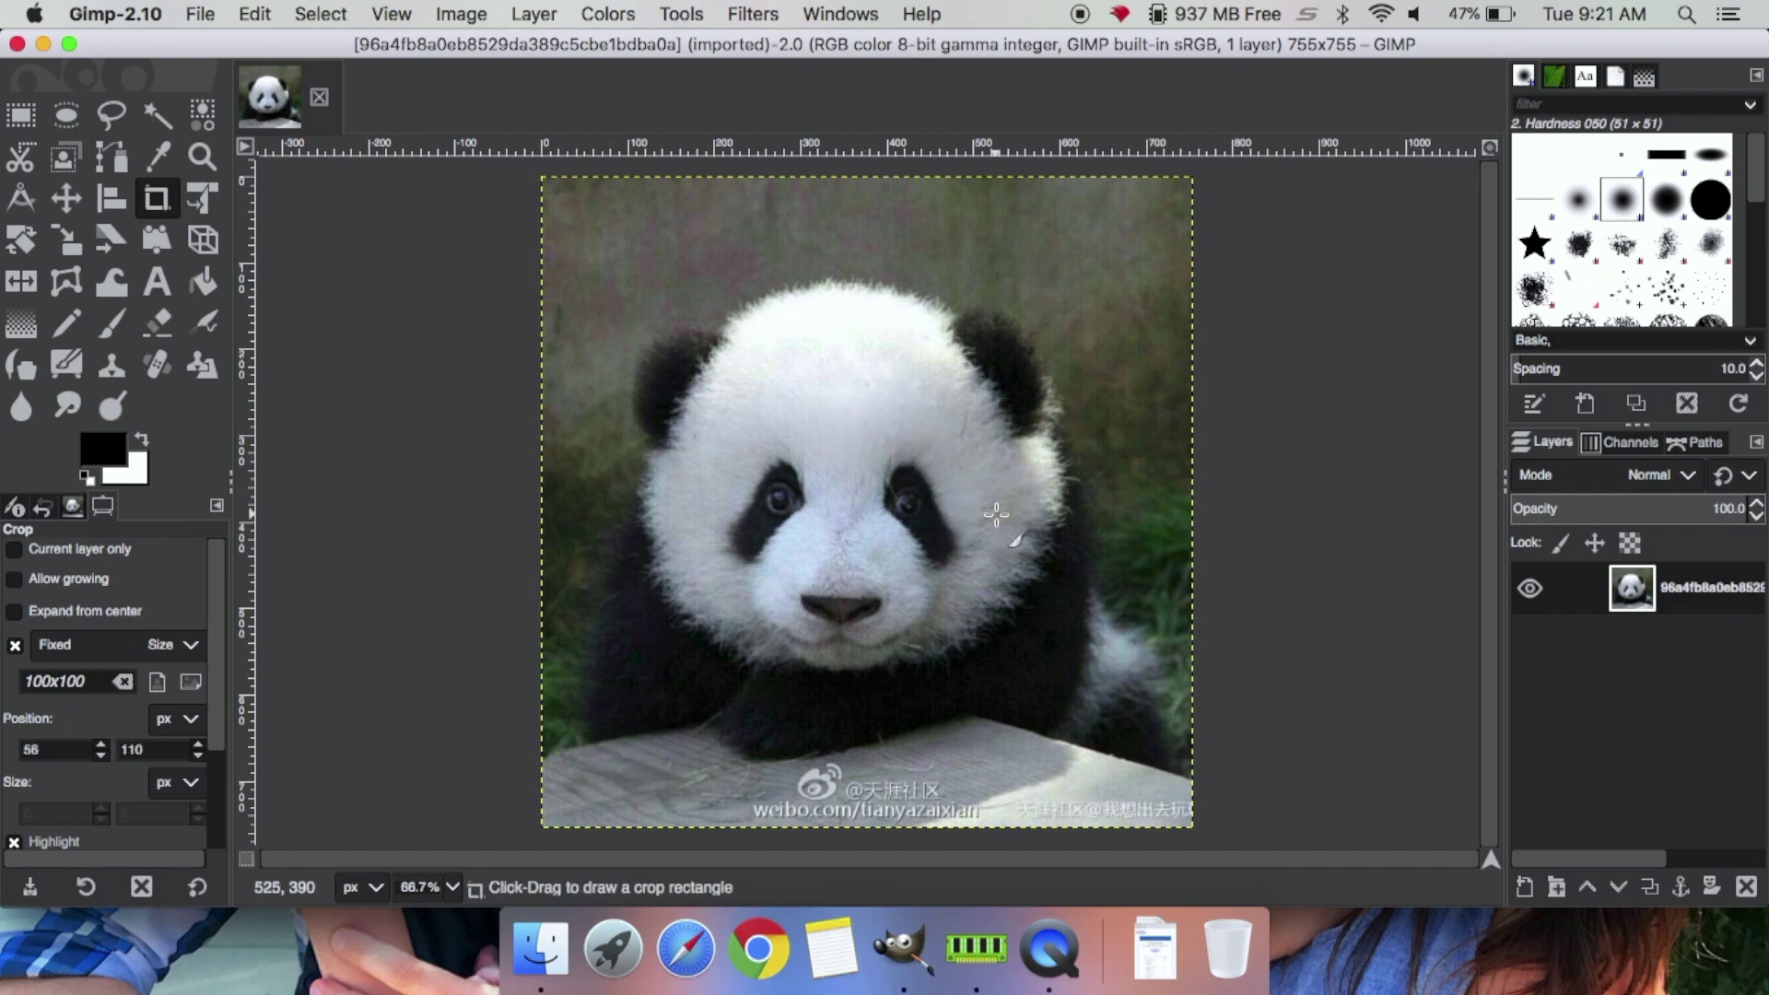
drag(600, 237, 1047, 584)
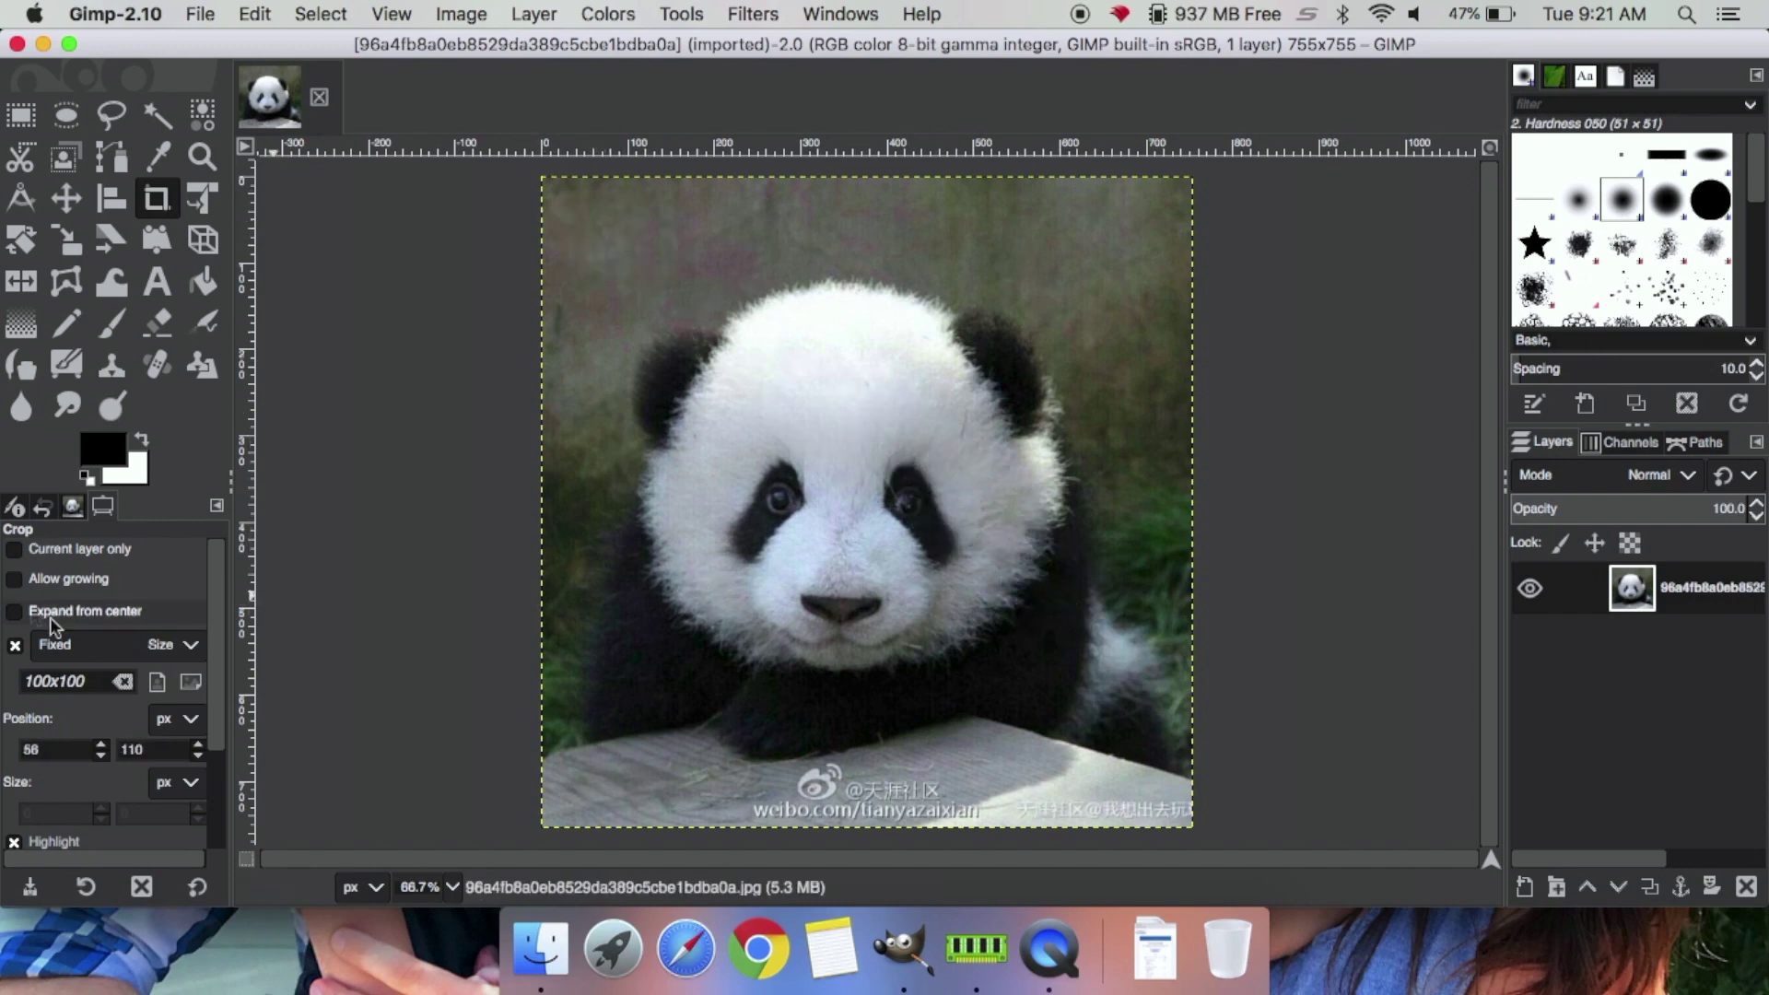
drag(172, 645, 132, 545)
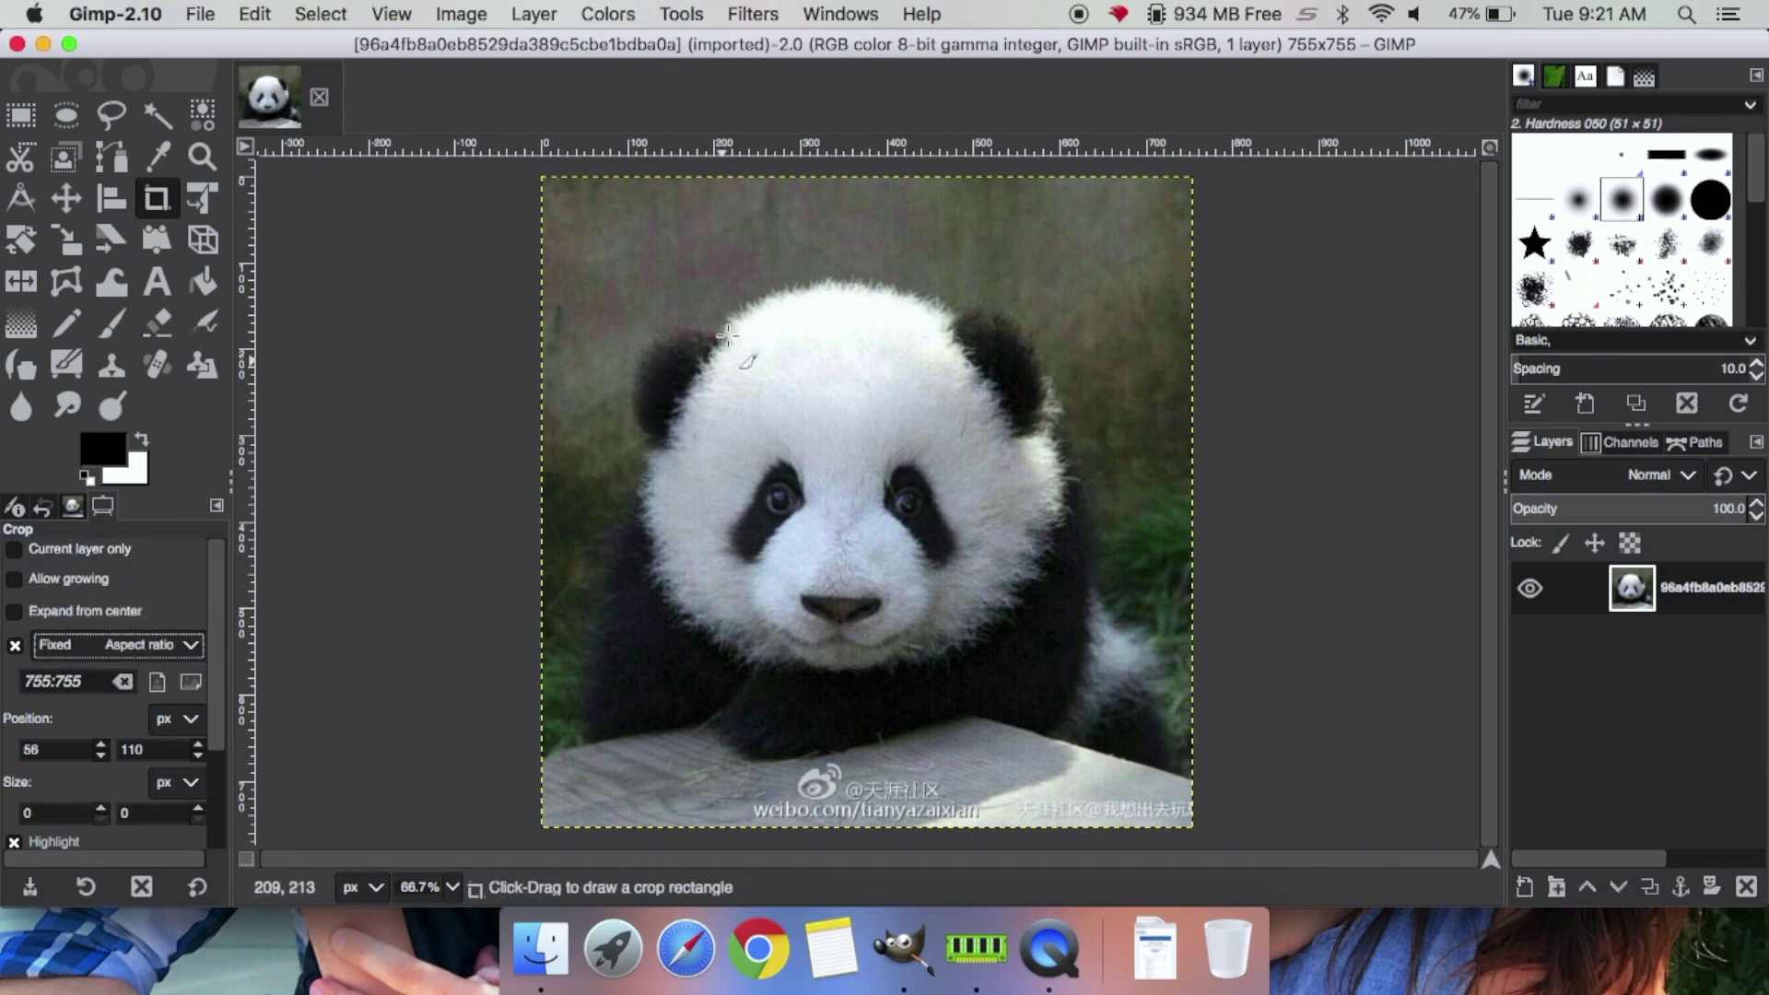
Crop the image to a 566×565 square around the panda's head
drag(619, 276, 1111, 533)
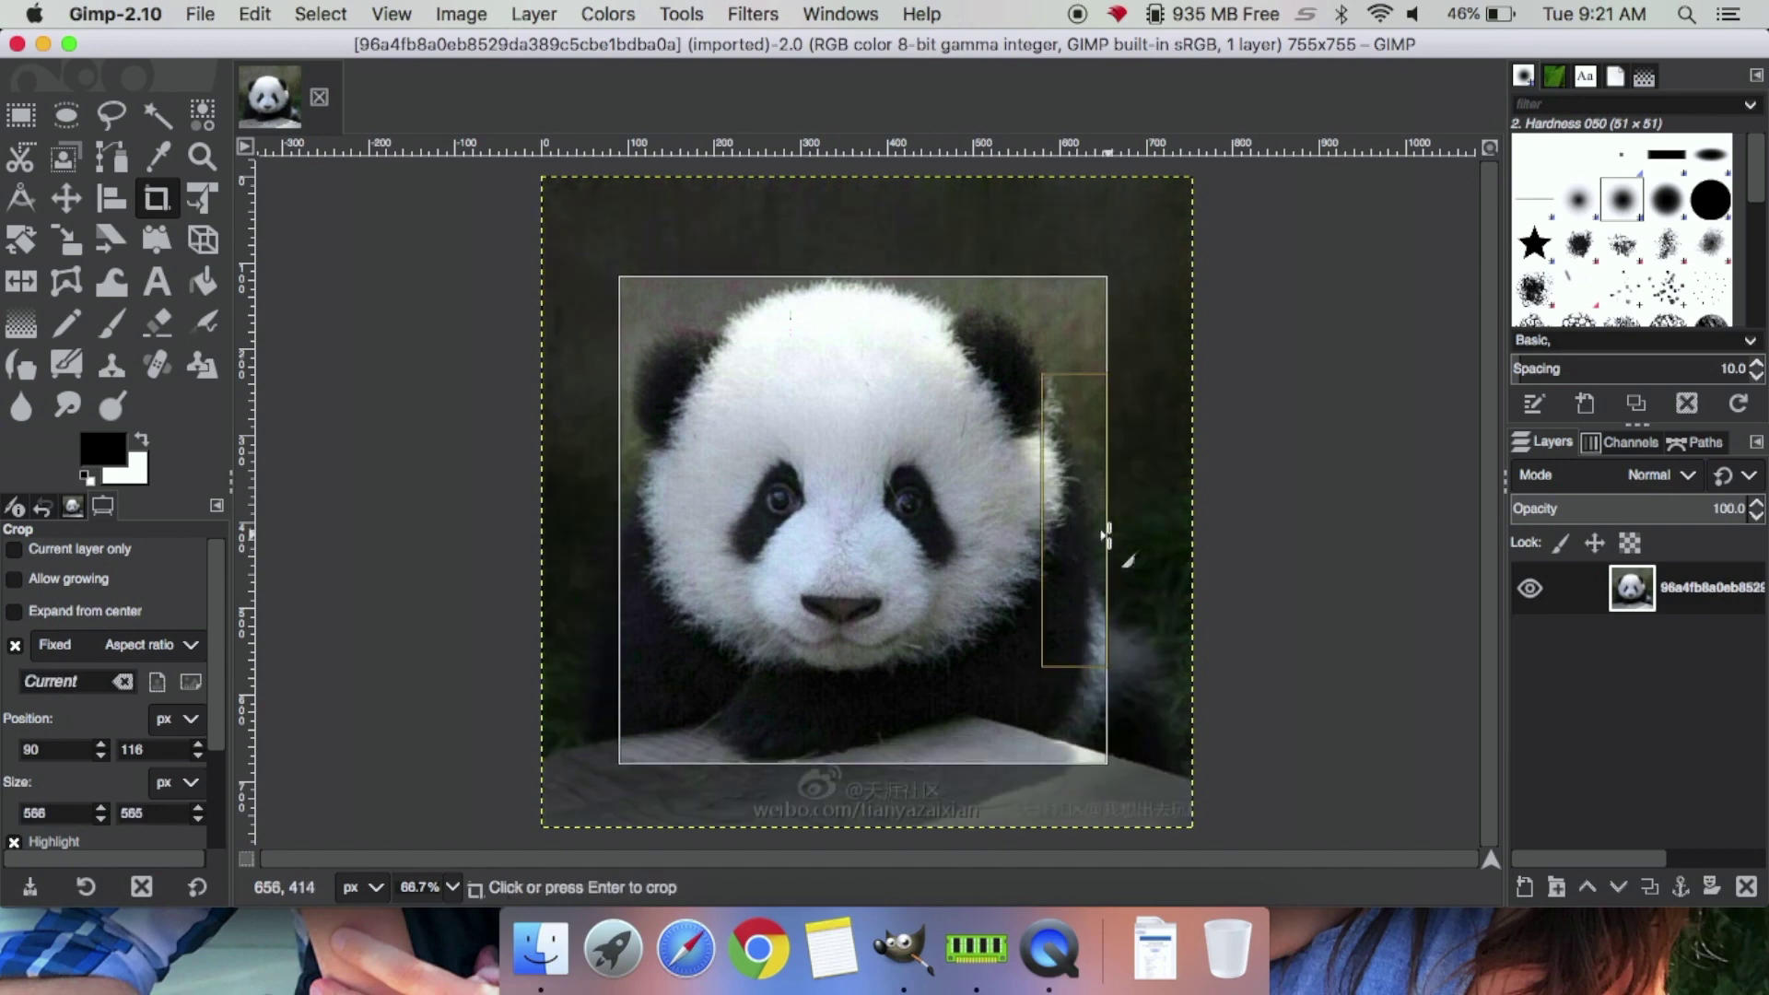
drag(820, 534, 810, 514)
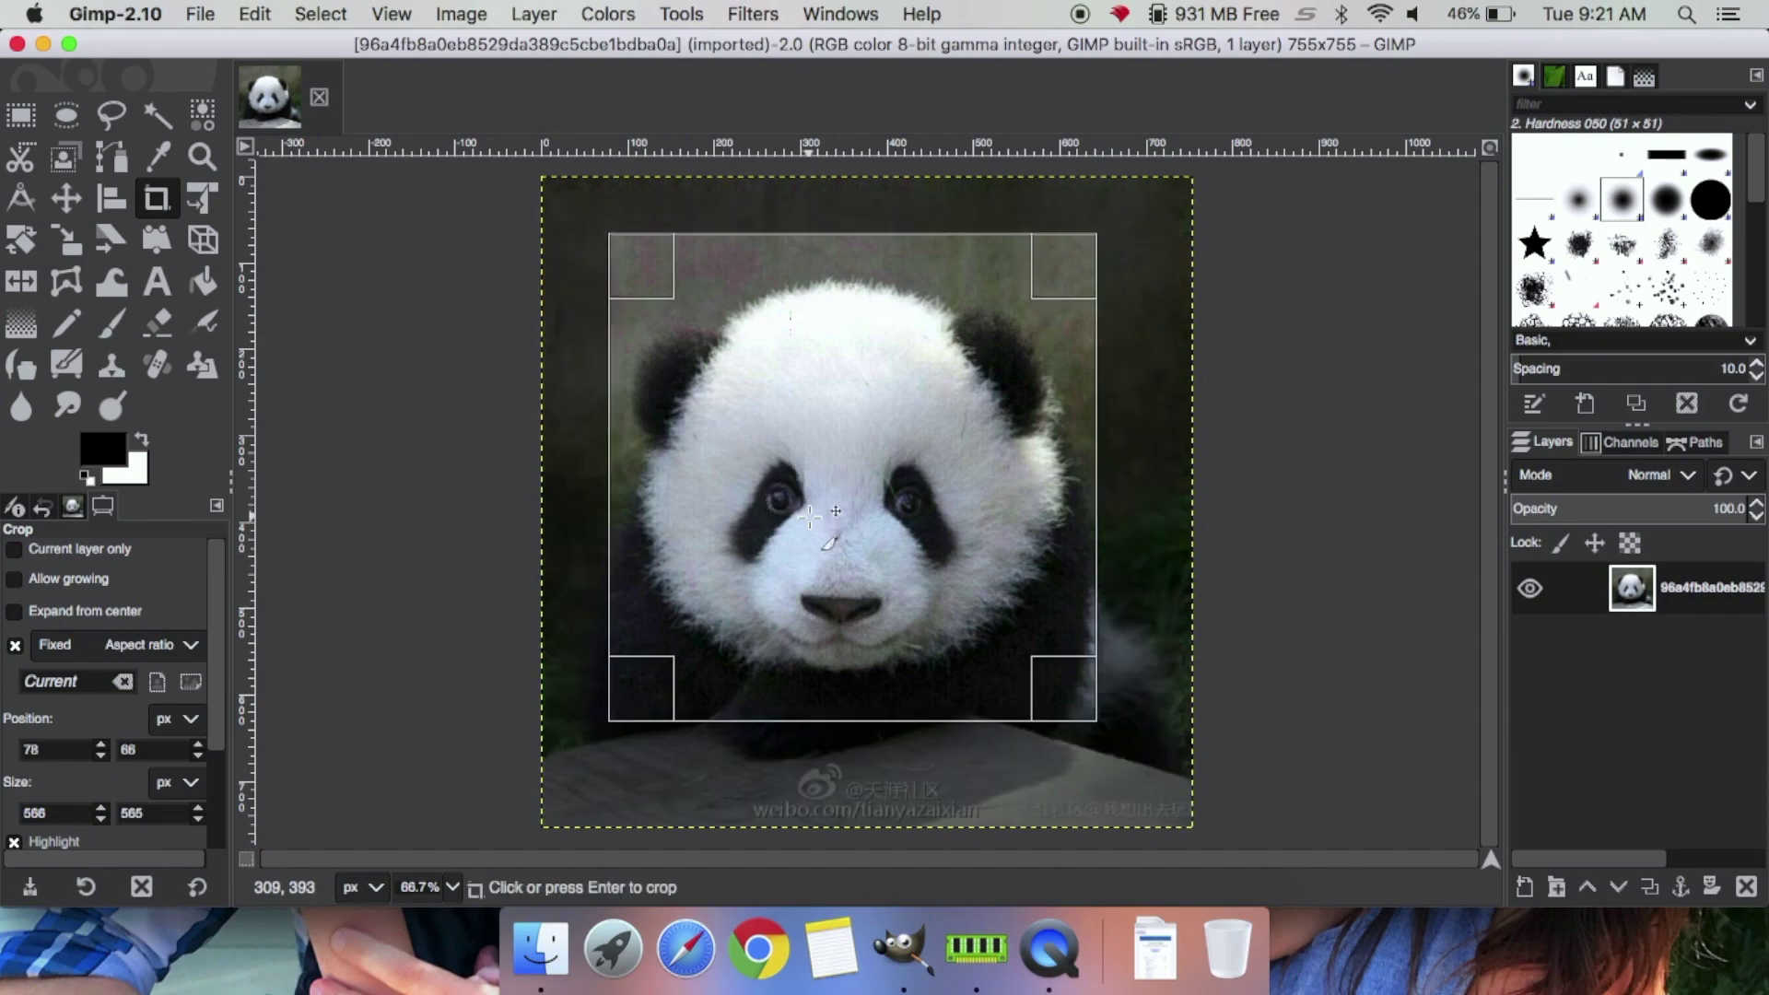
click(810, 514)
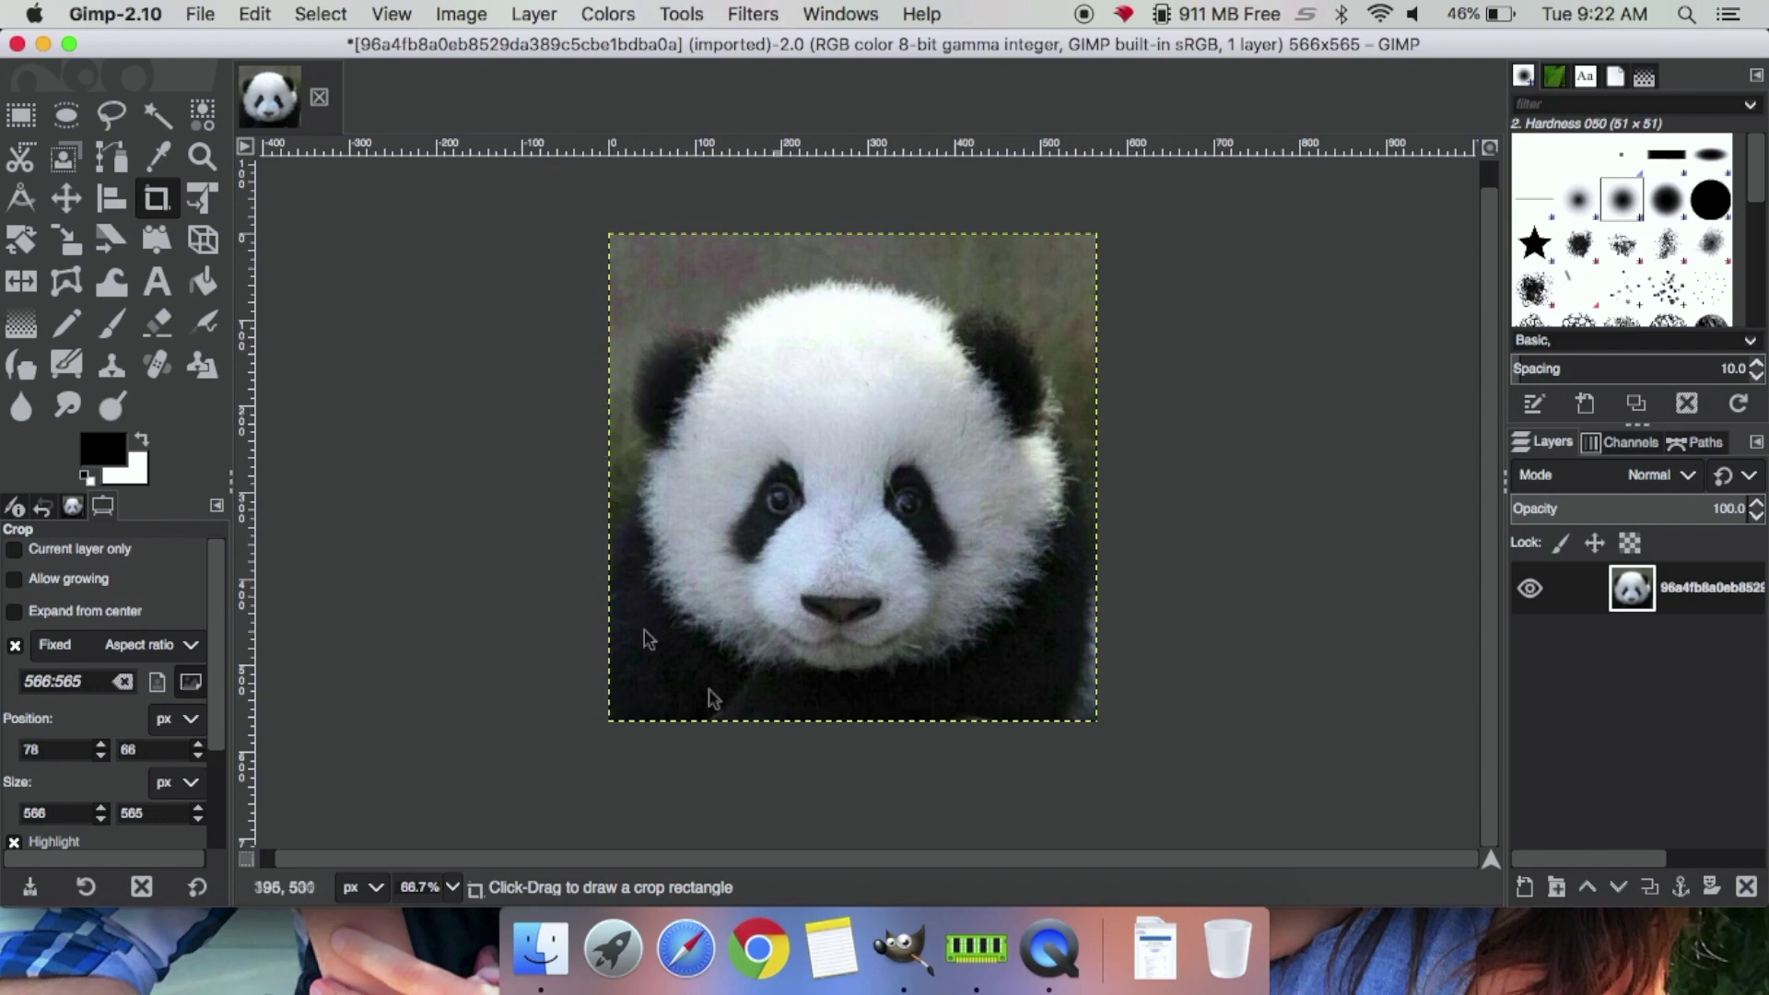
Select the Pencil tool with a bright red foreground colour
click(68, 326)
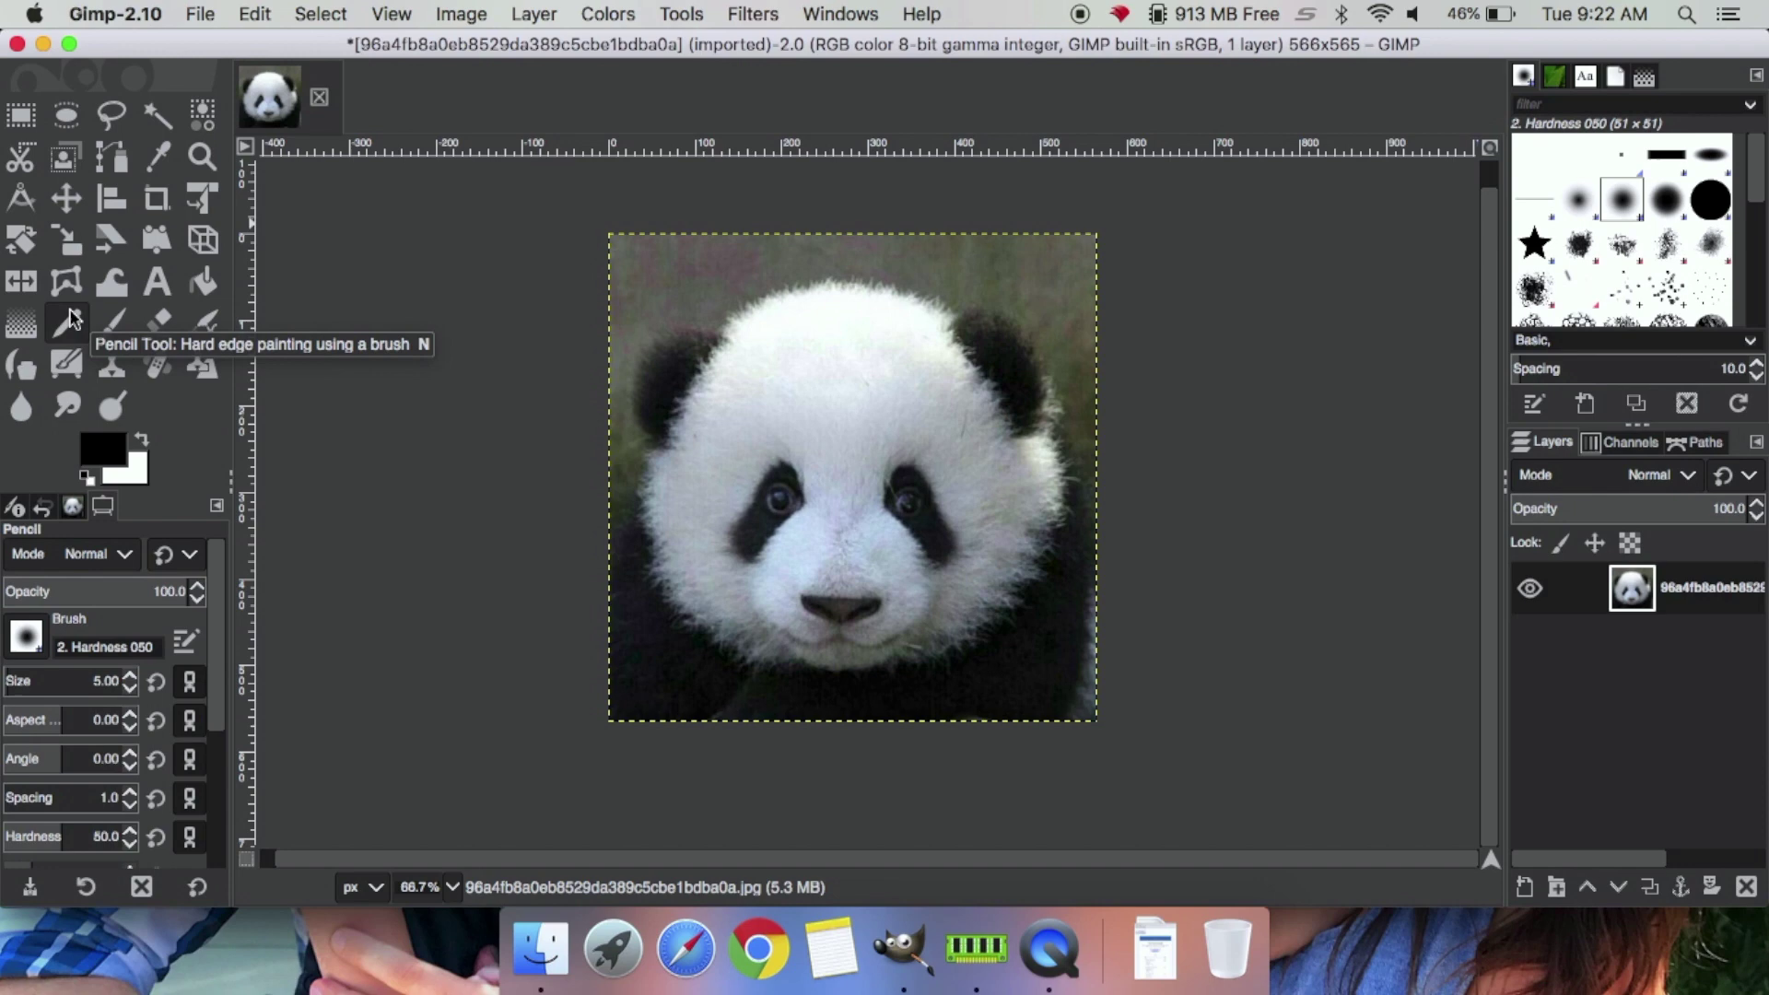
click(99, 455)
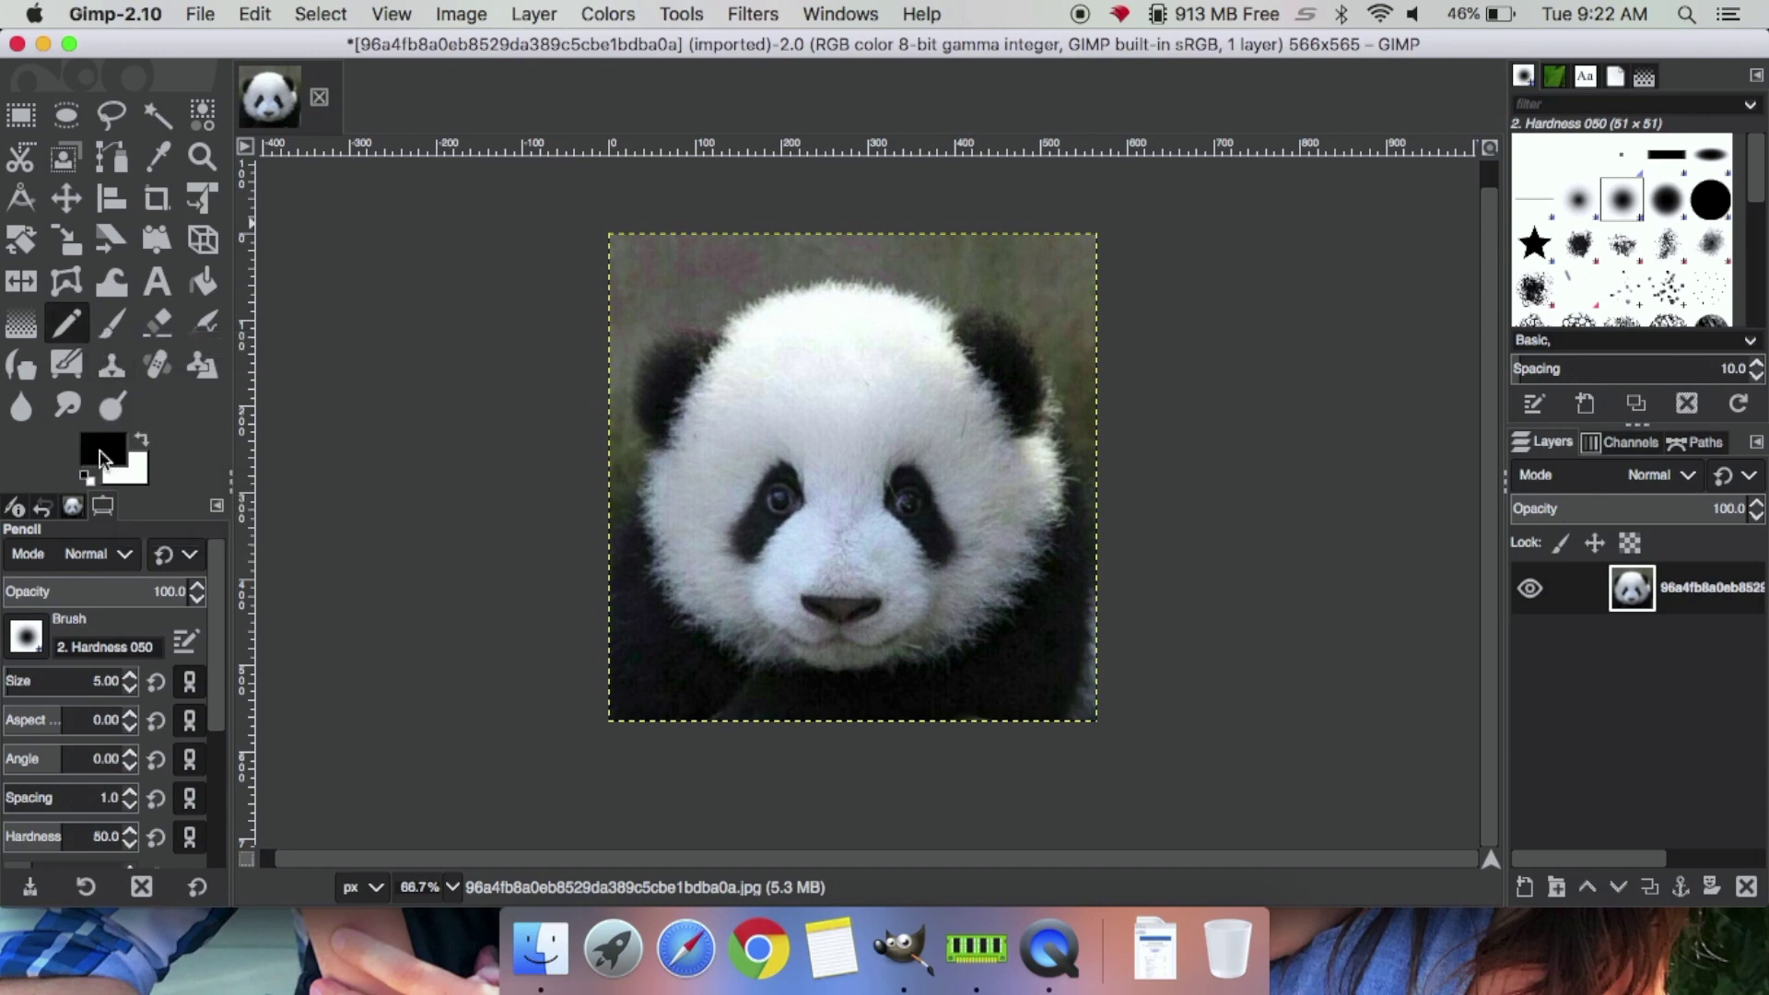
drag(268, 142, 337, 79)
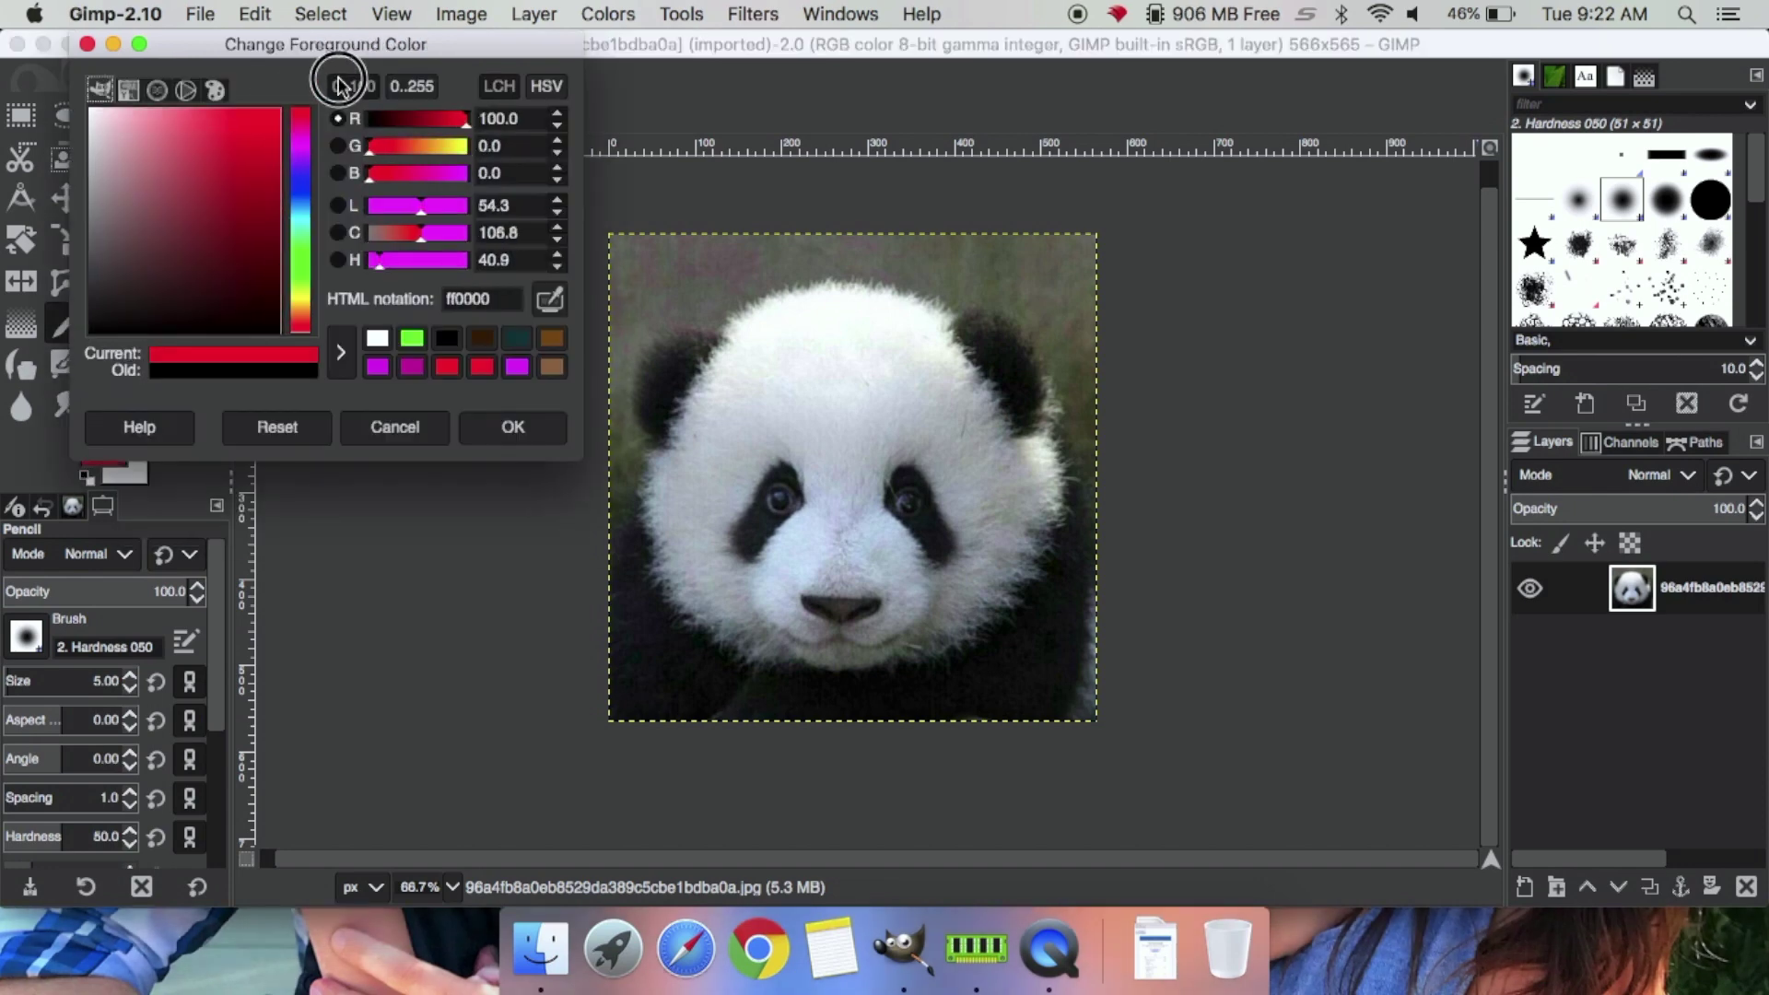
click(512, 430)
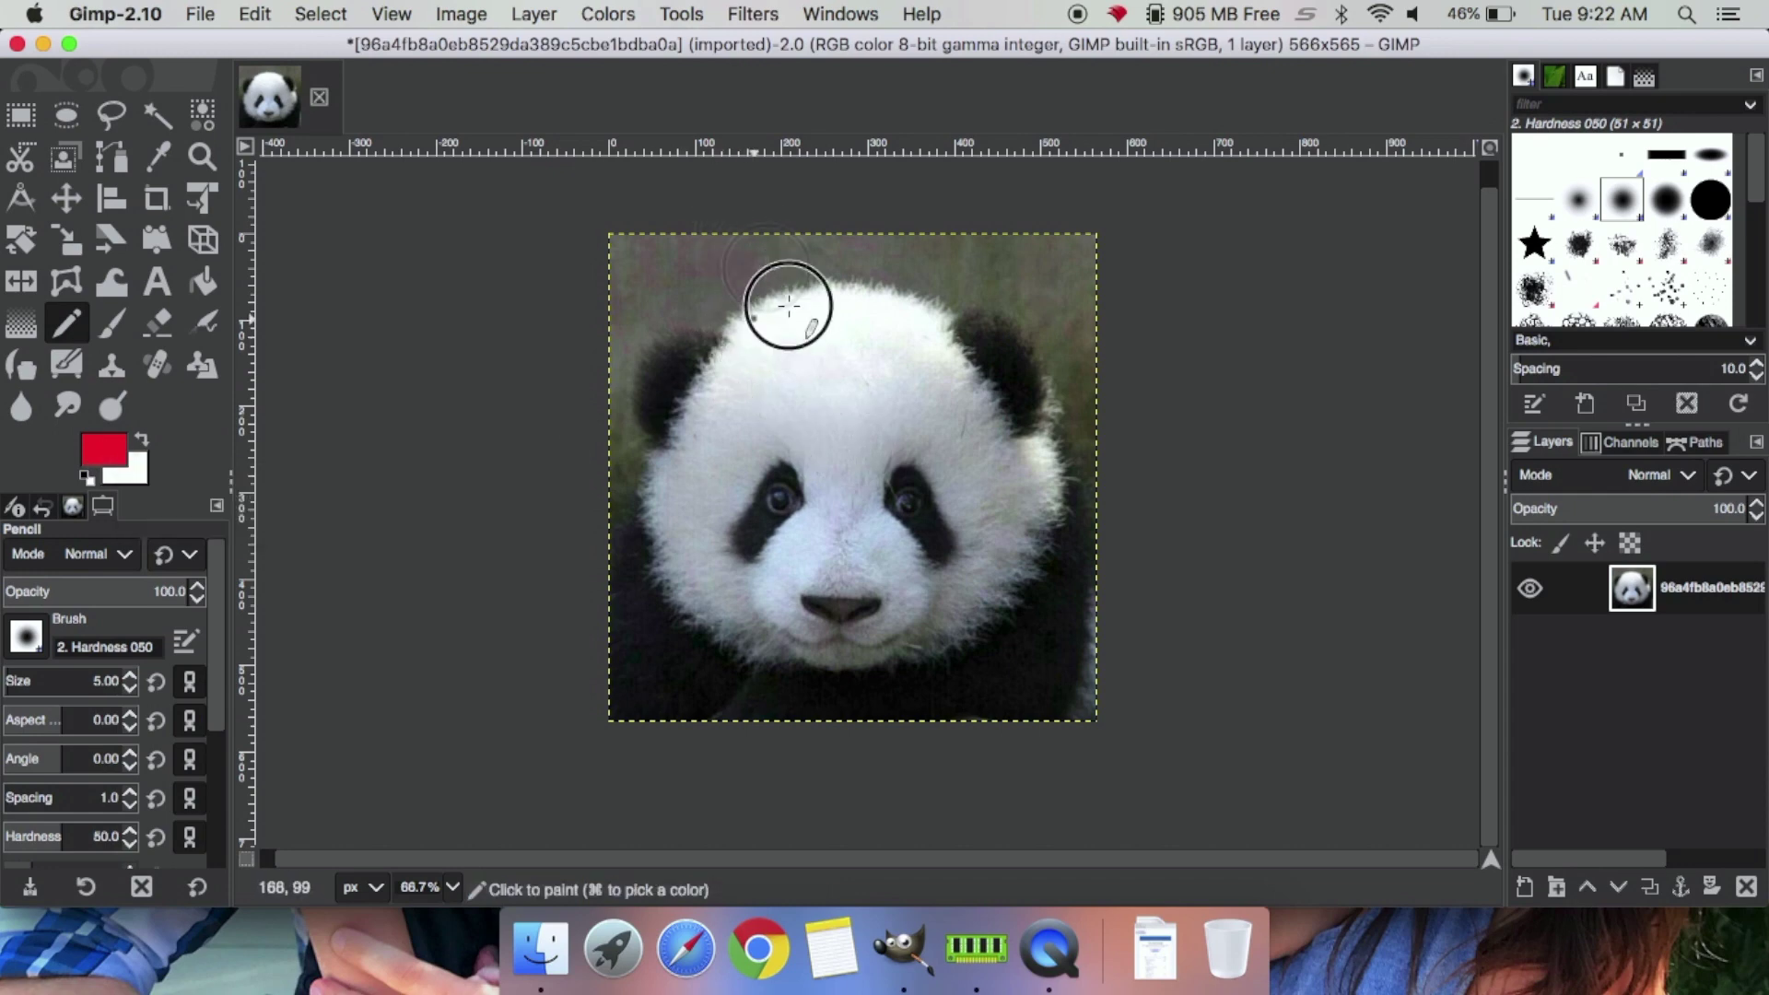
Test a red stroke on the panda's forehead, then undo it
drag(753, 318, 825, 399)
key(super+z)
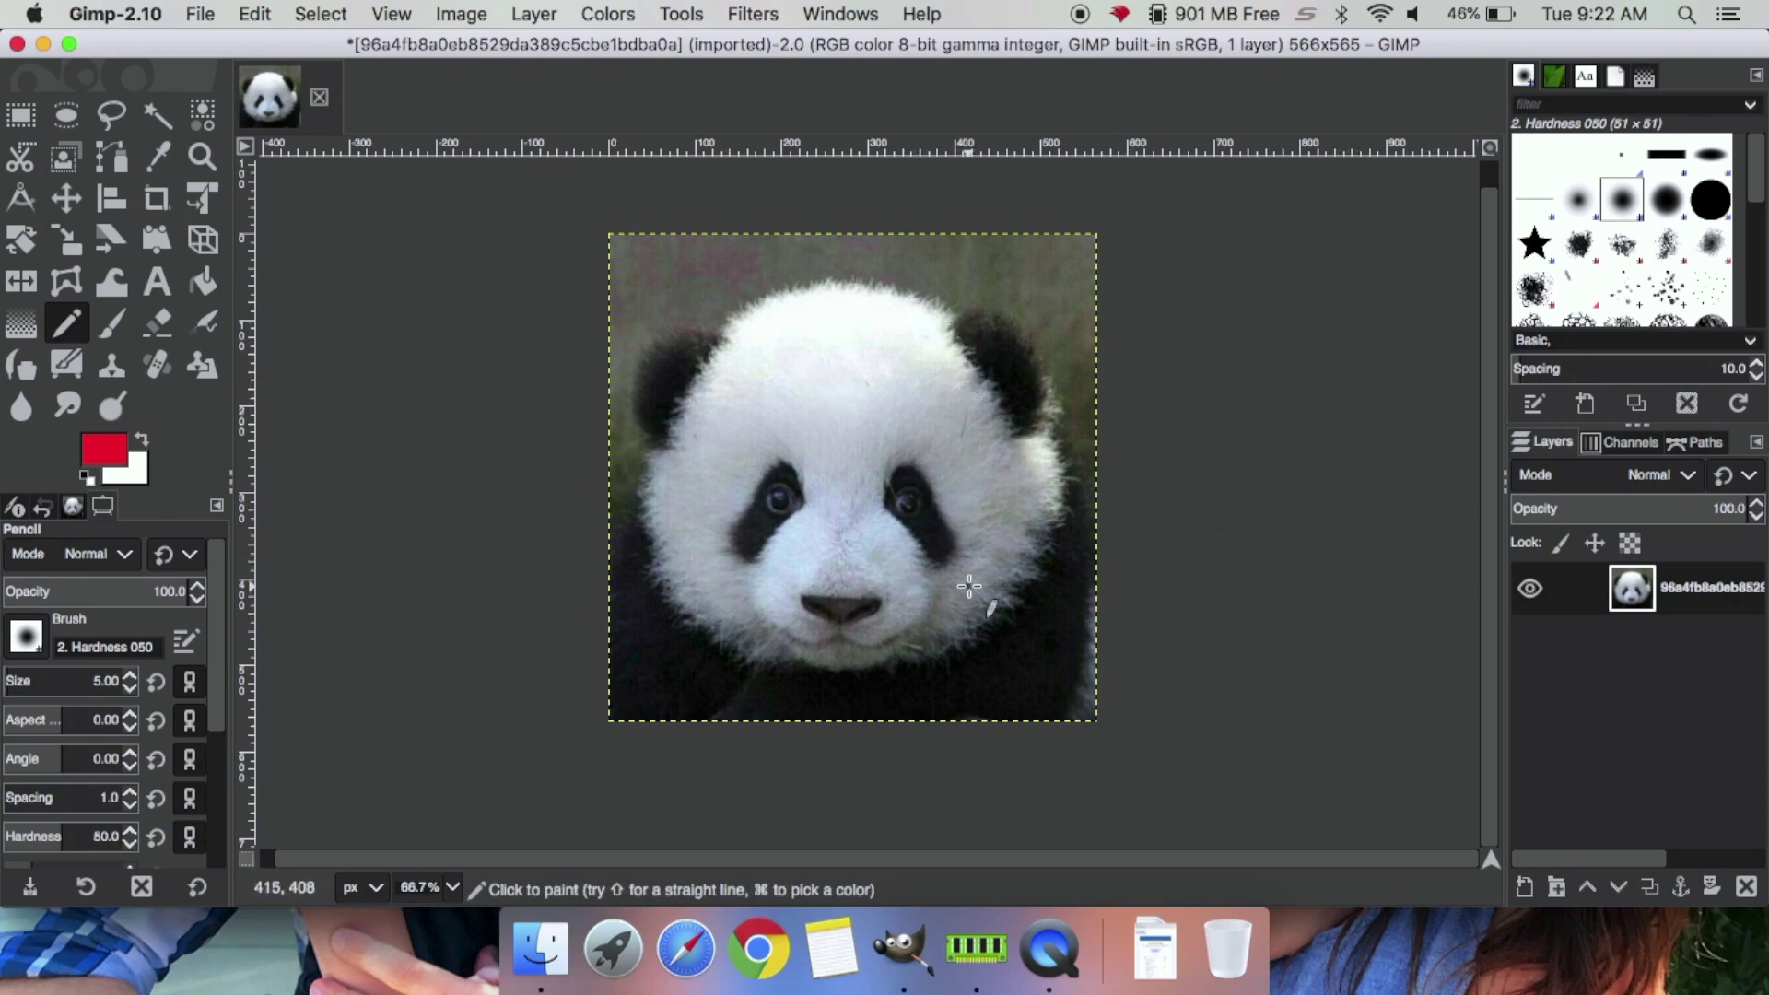
click(1526, 888)
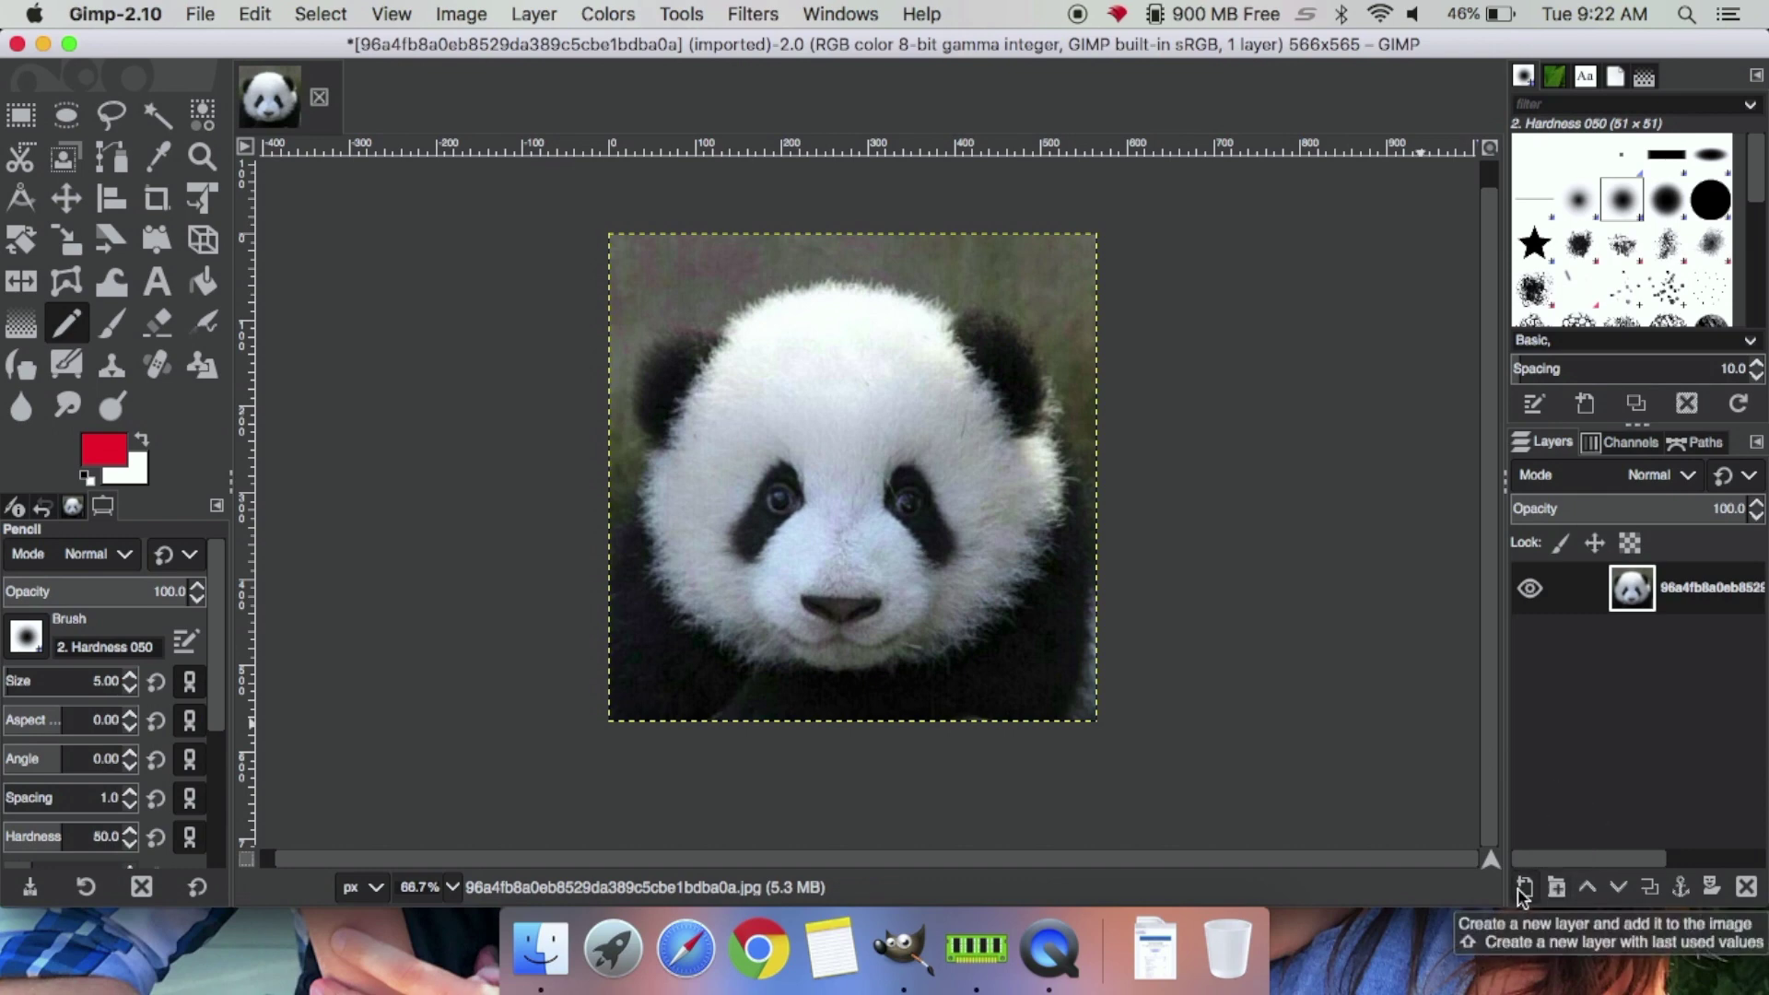
Add a transparent layer named 'Geometric line art' above the photo
click(1523, 888)
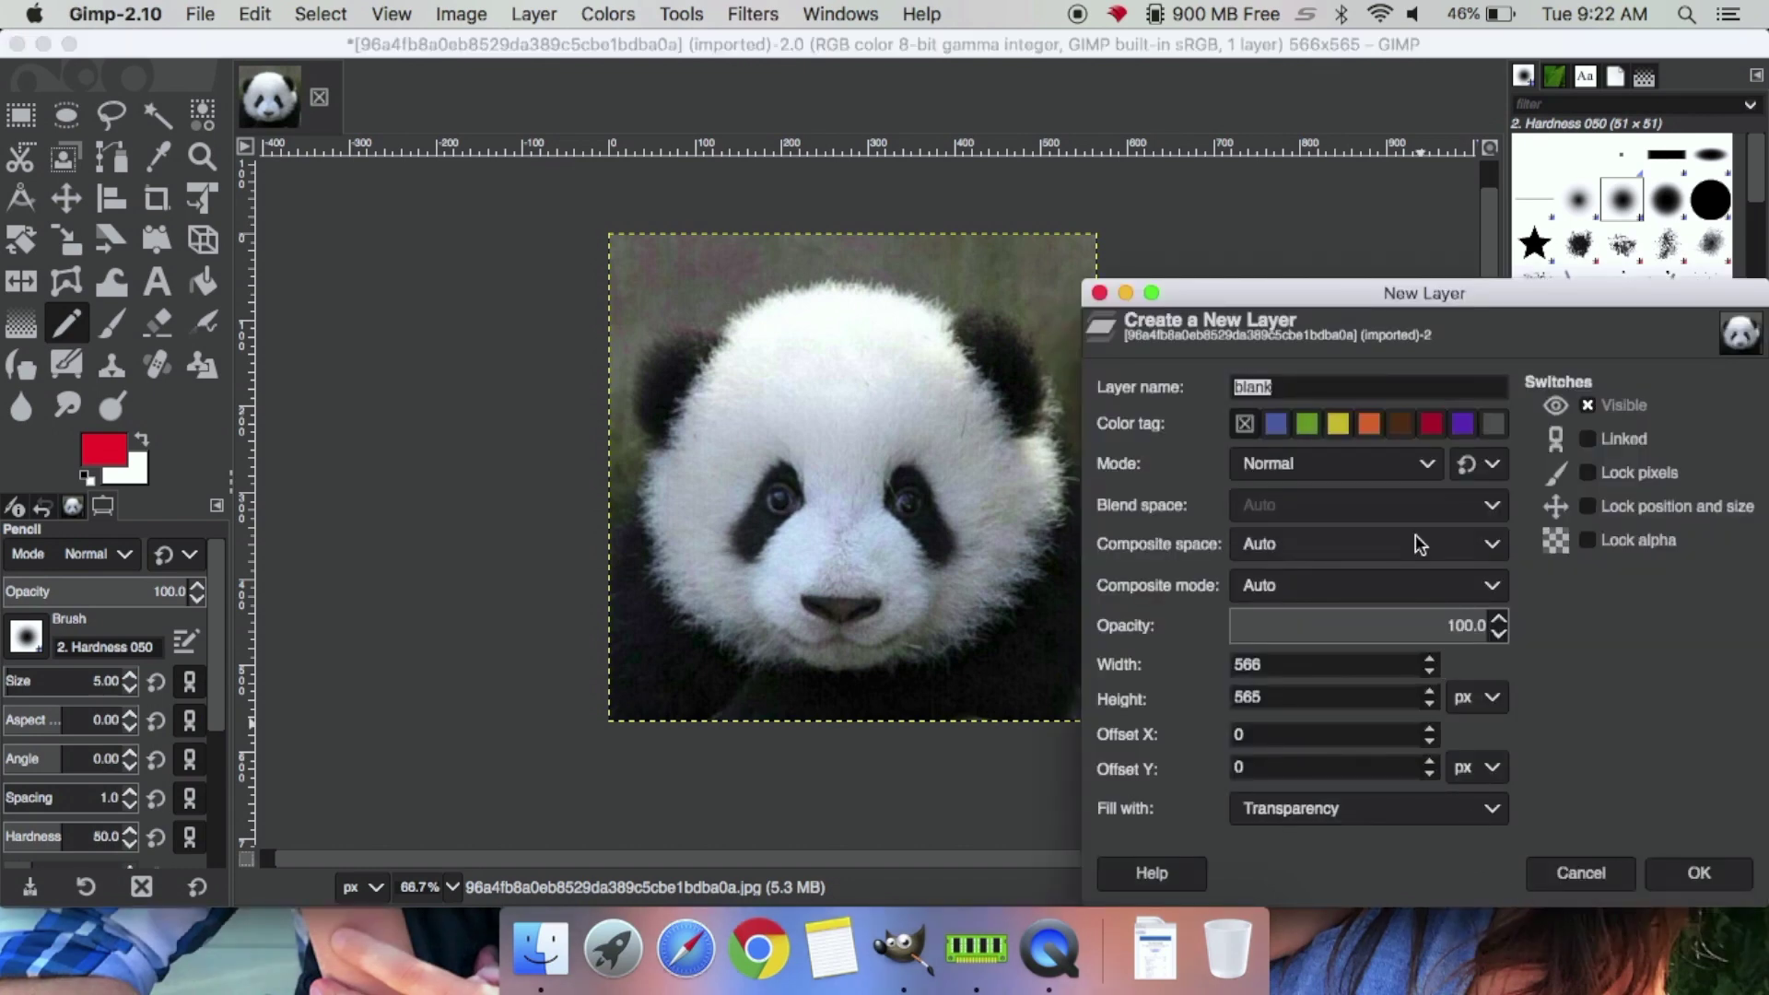
text(Geometric line art)
key(Return)
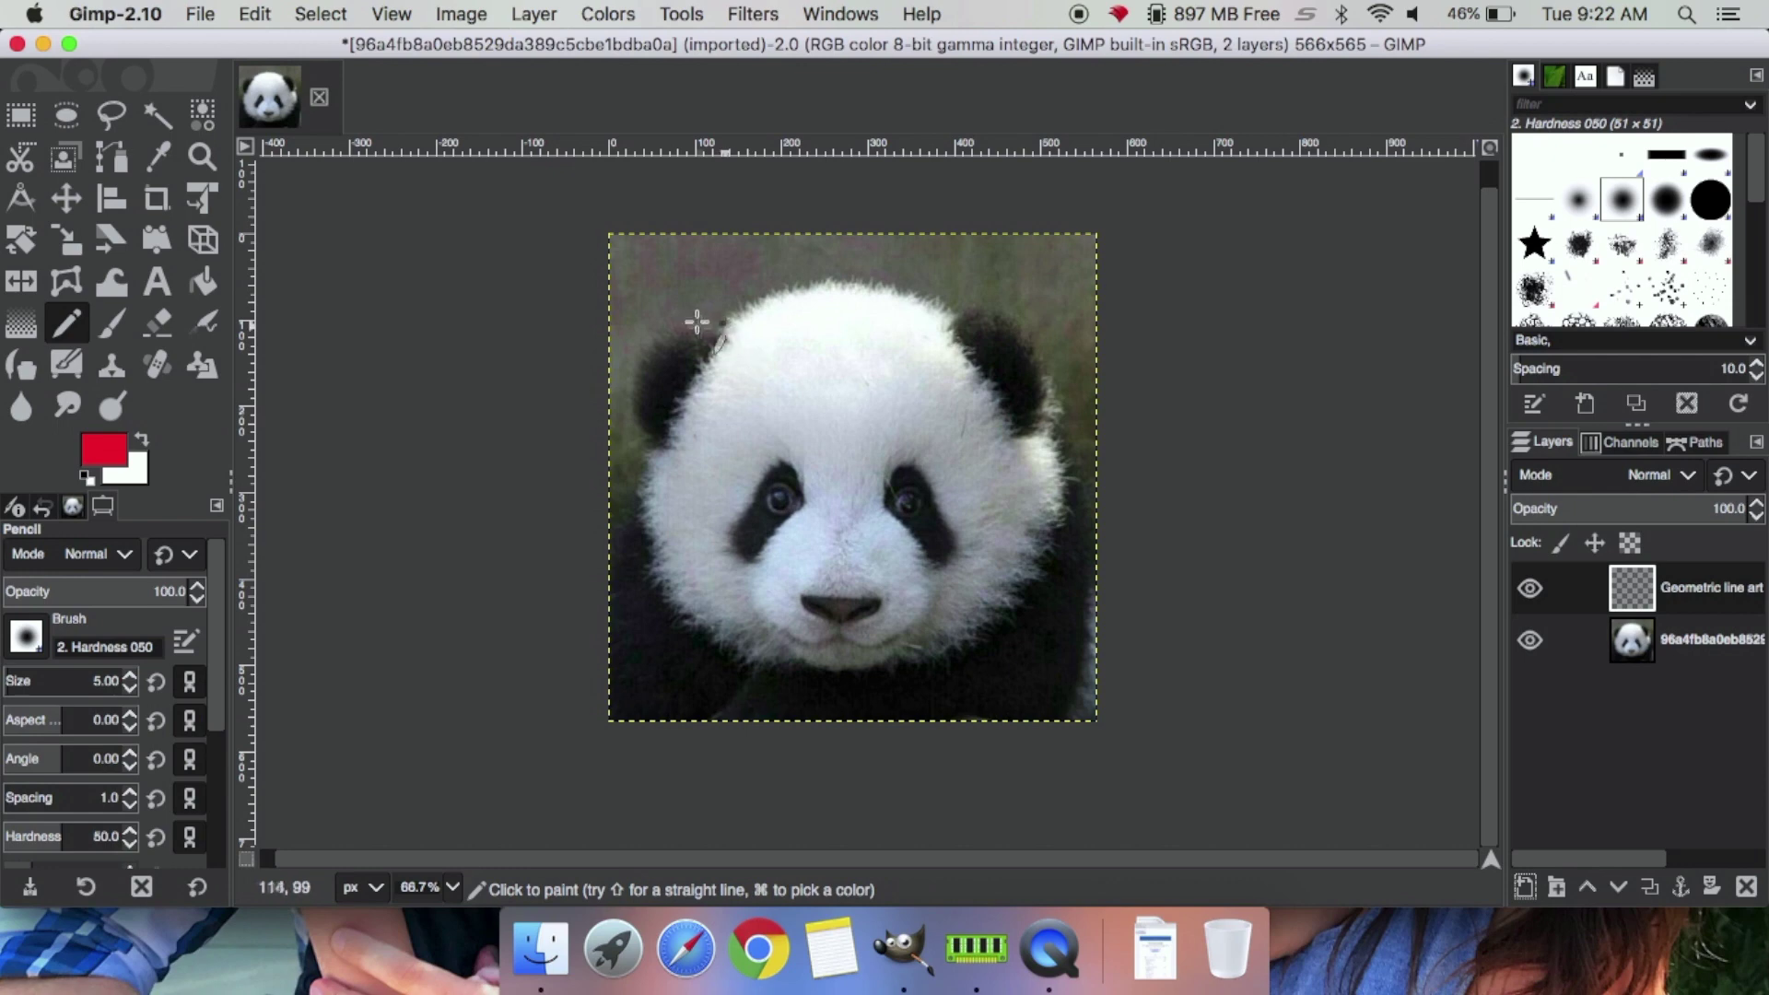
drag(721, 329, 922, 336)
mouse_move(970, 454)
mouse_down()
mouse_move(688, 426)
mouse_move(805, 442)
mouse_up()
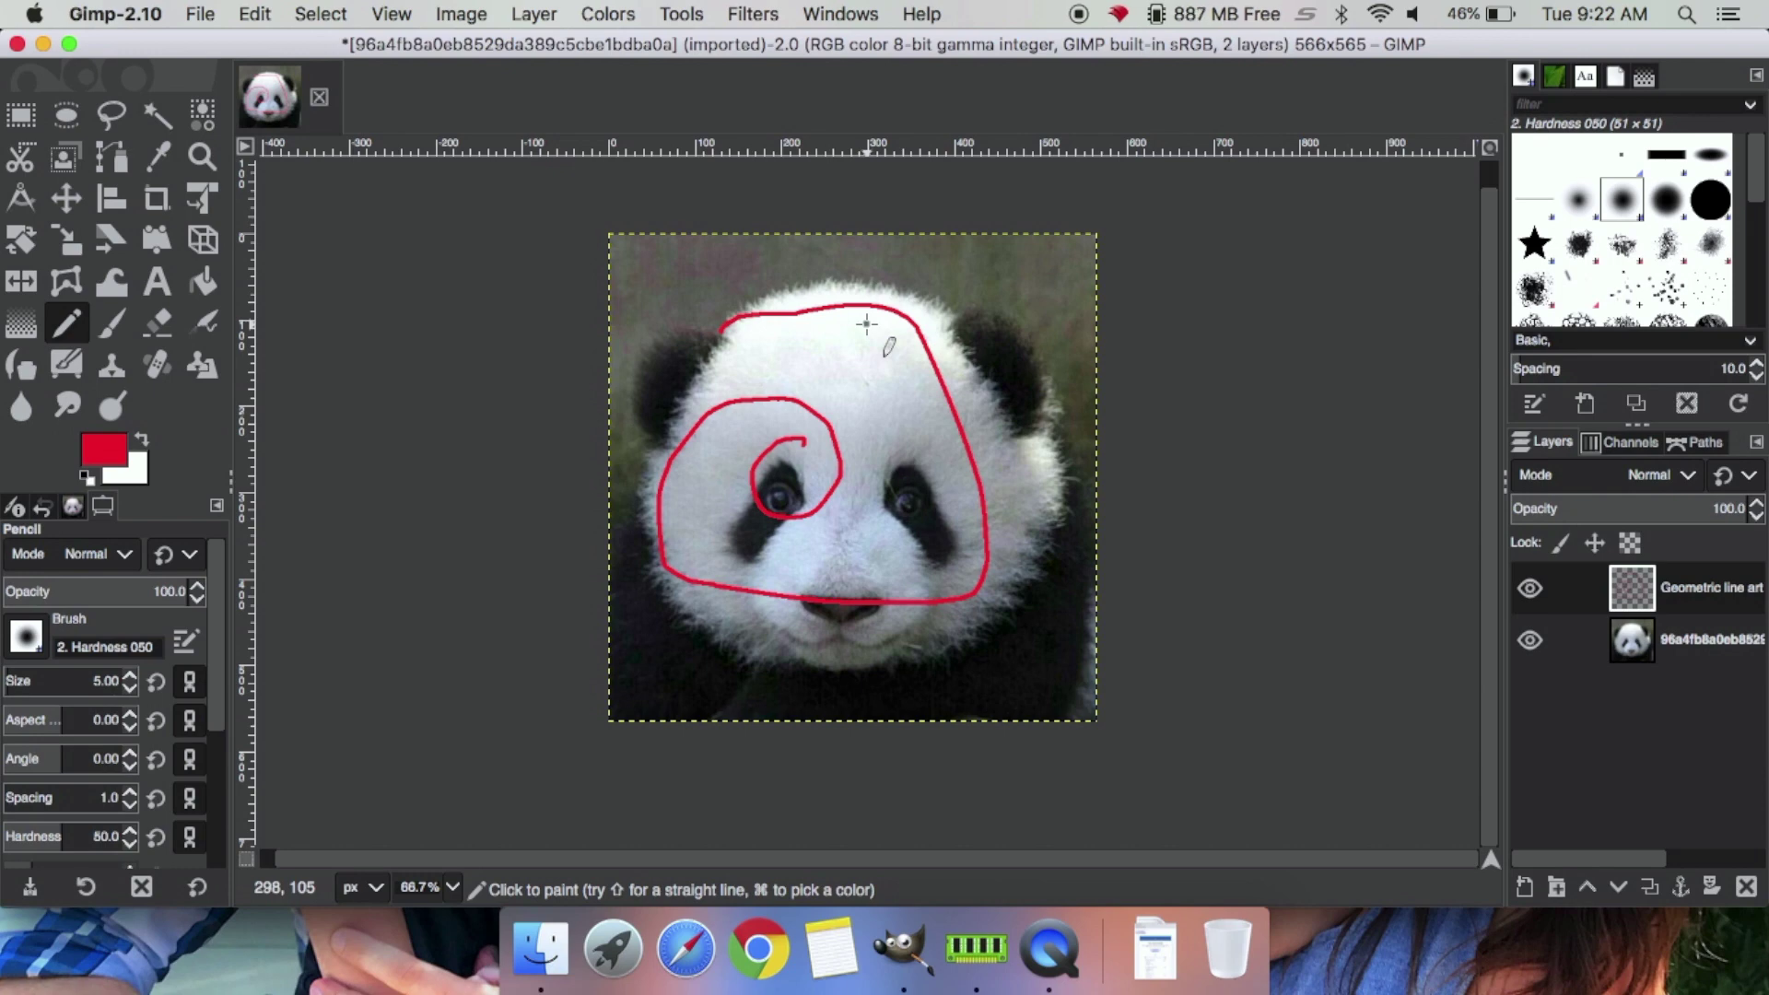
key(super+z)
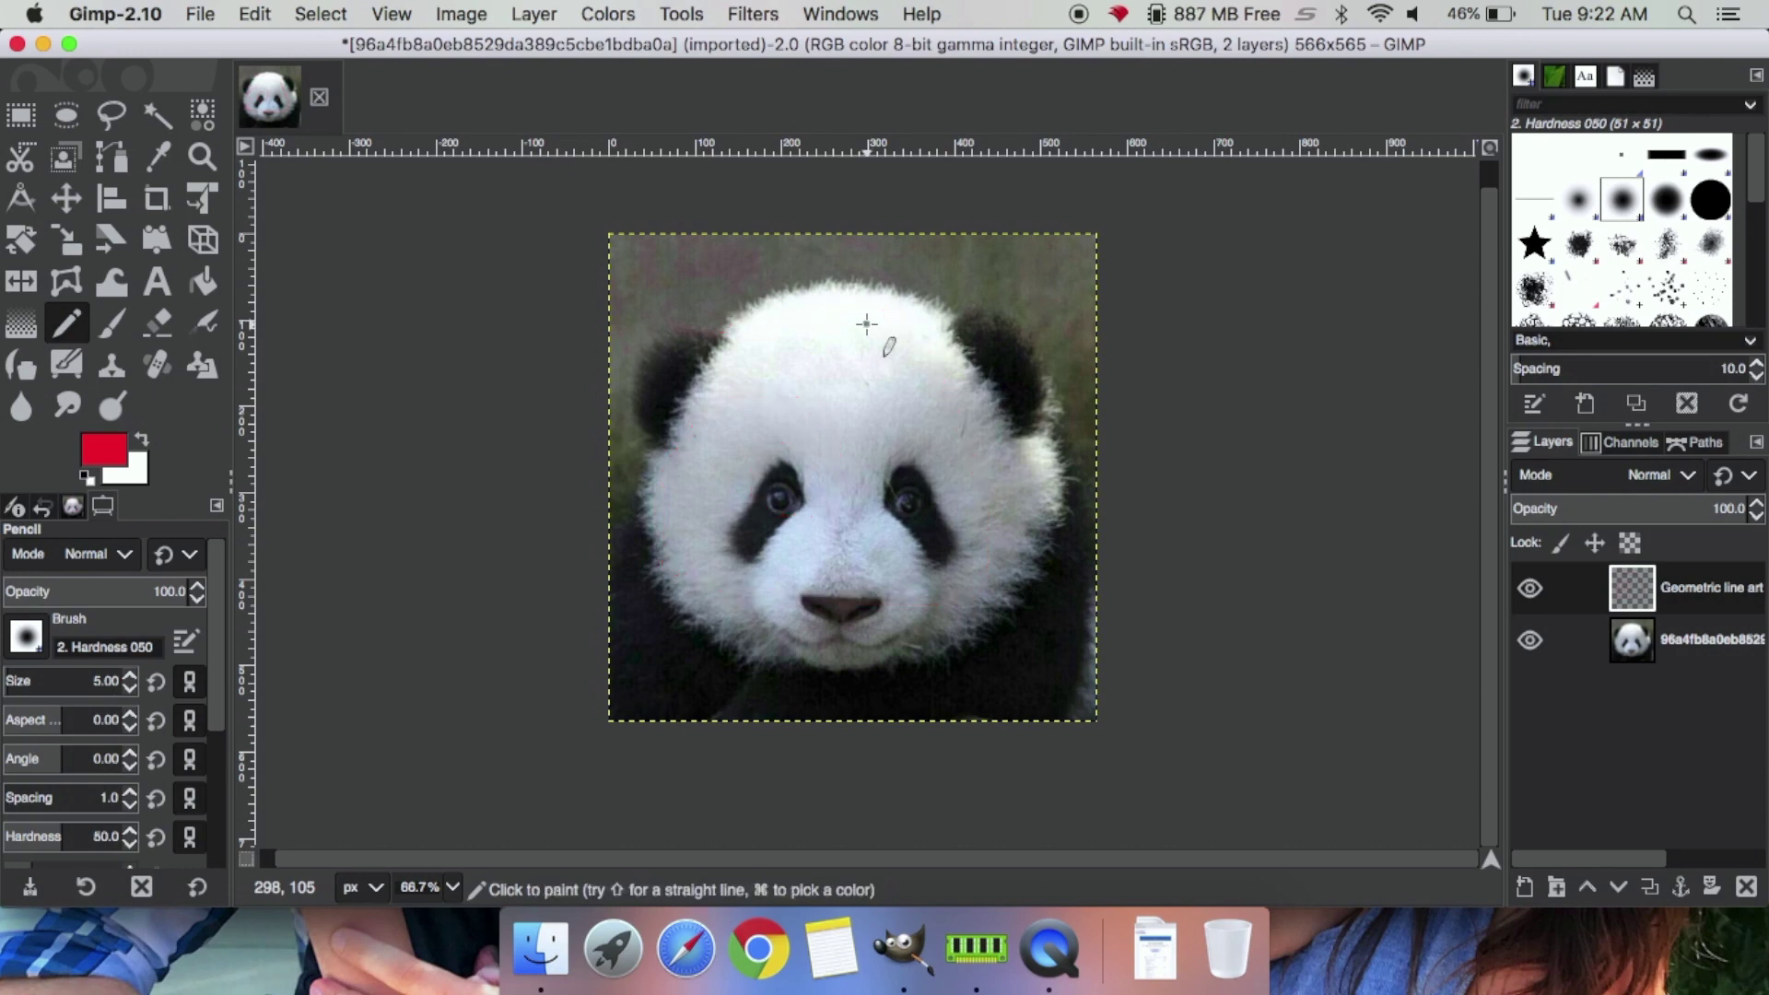
click(723, 329)
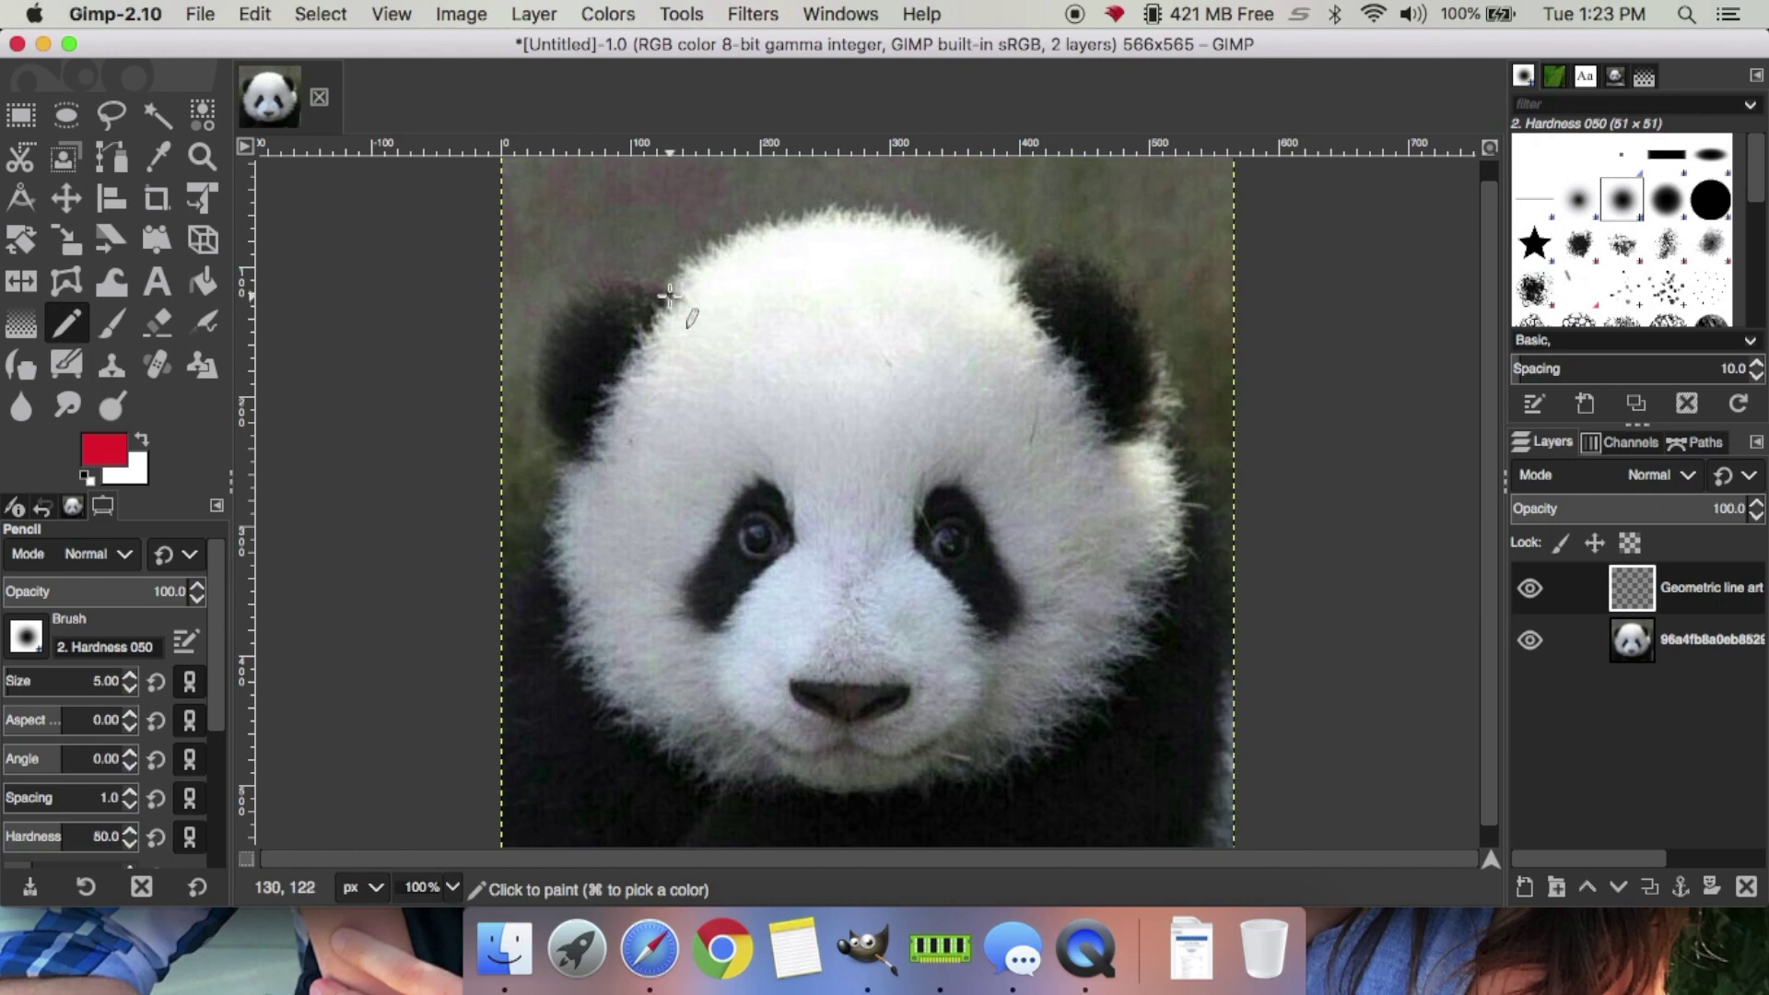
Undo two trial red outline strokes and set the pencil size to 10
mouse_move(670, 295)
mouse_down()
mouse_move(711, 257)
mouse_move(959, 265)
mouse_move(975, 308)
mouse_move(738, 383)
mouse_move(912, 434)
mouse_move(811, 438)
mouse_up()
mouse_move(772, 516)
mouse_down()
mouse_move(810, 446)
mouse_move(933, 484)
mouse_up()
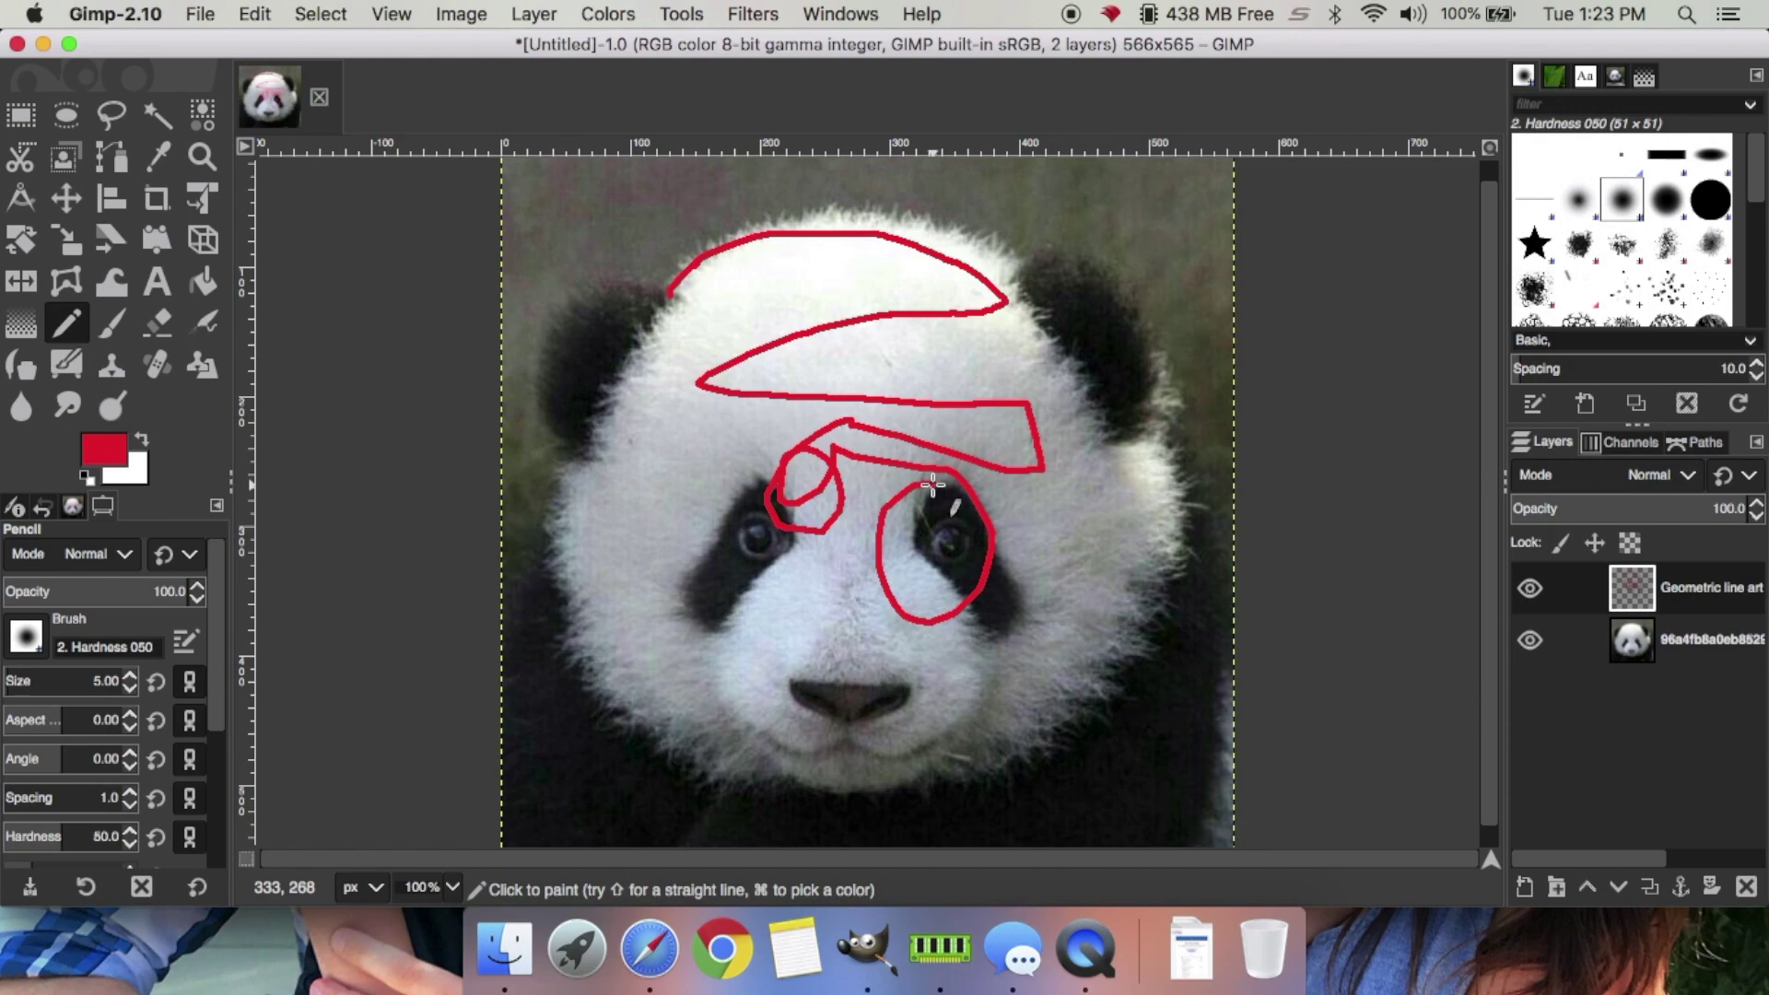
key(super+z)
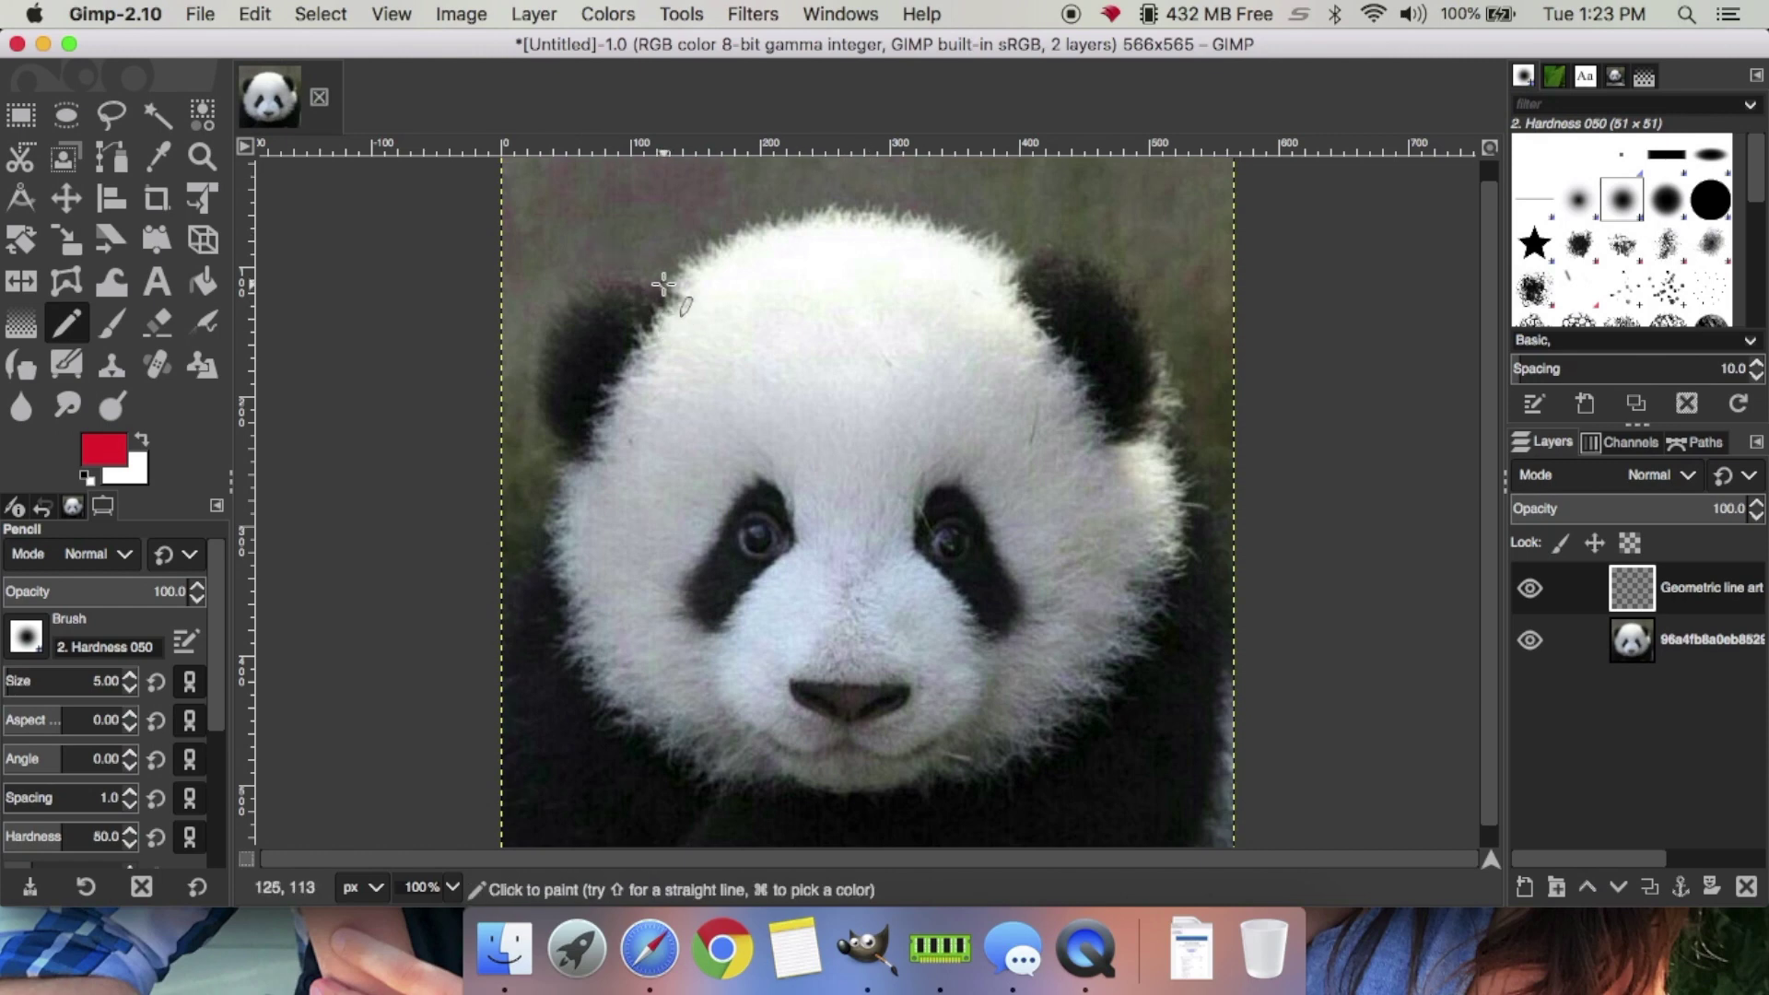
click(103, 686)
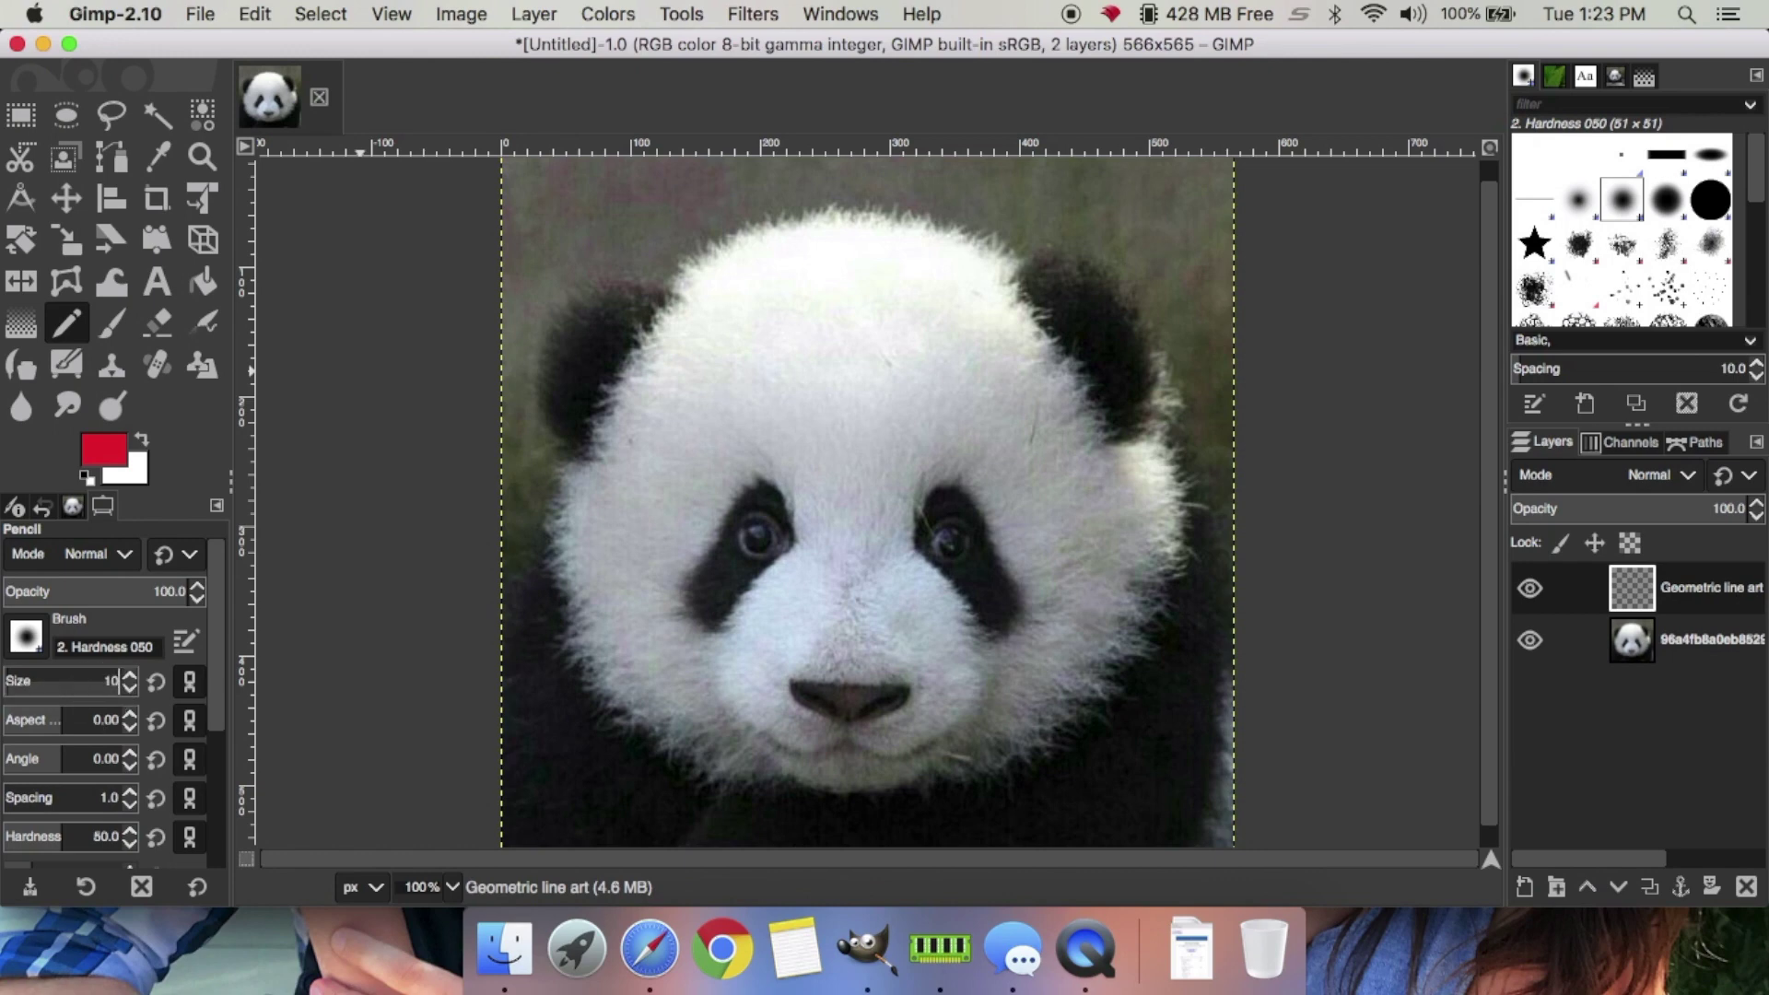
key(Return)
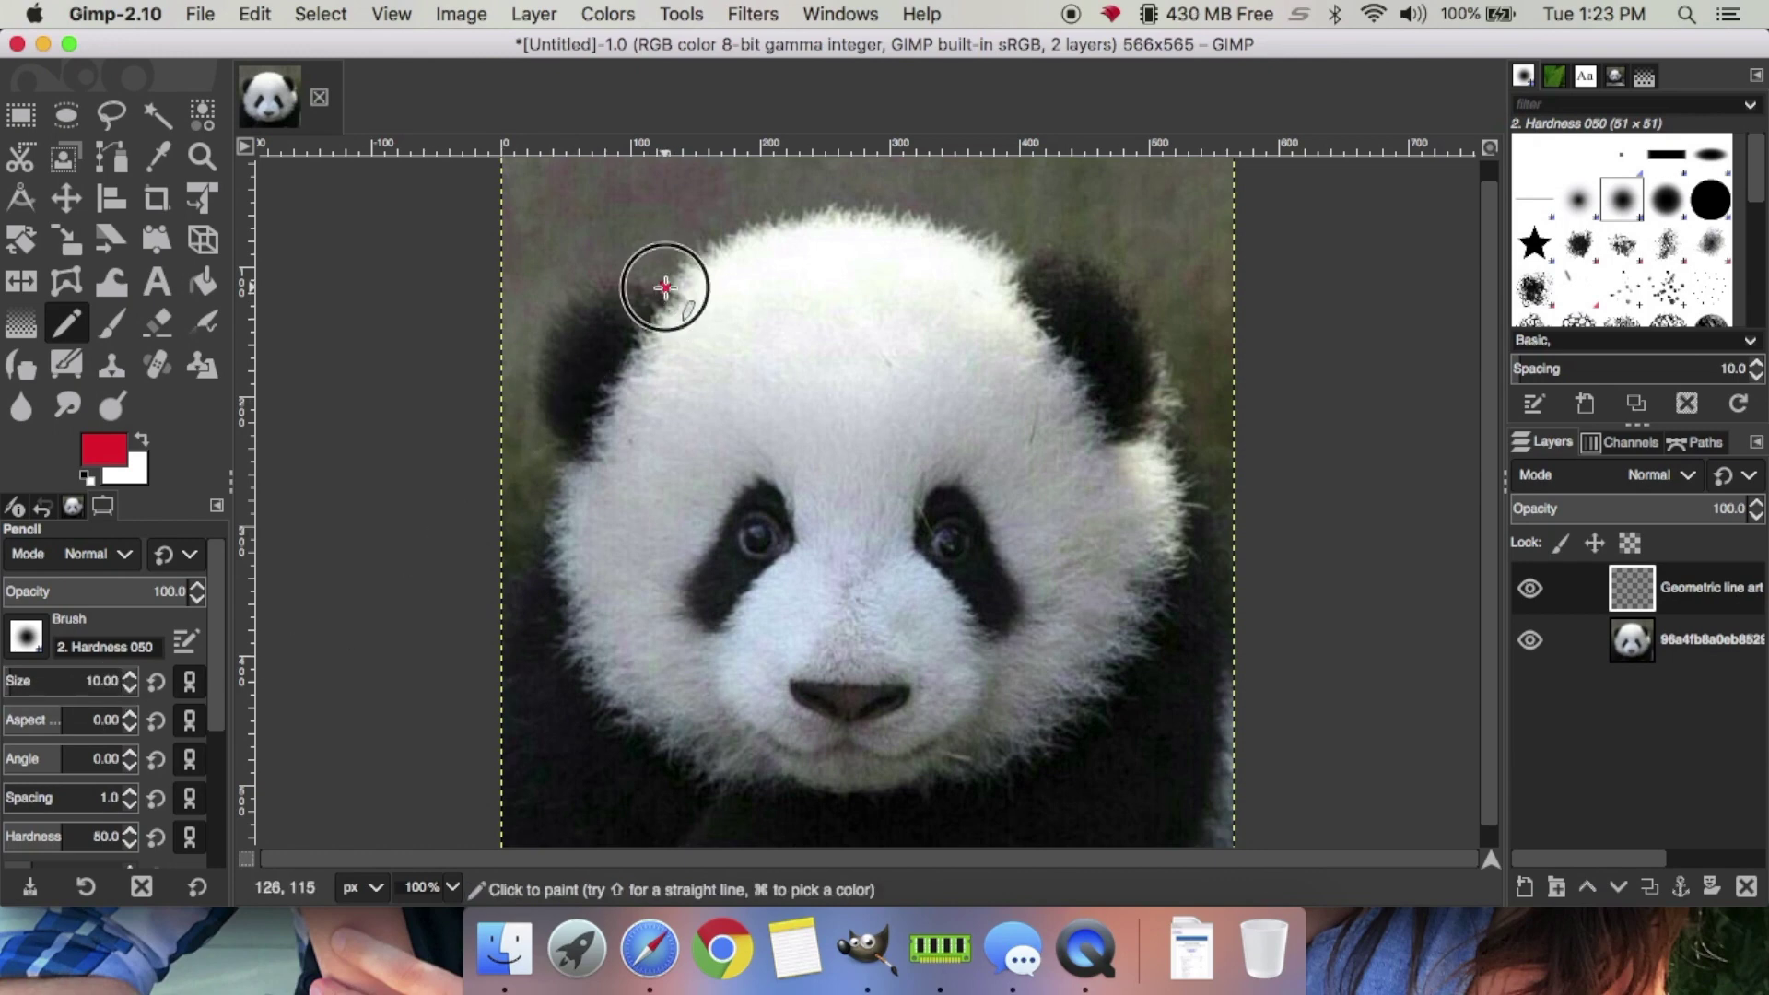
Place red dots across the top of the head and around the right ear
click(665, 287)
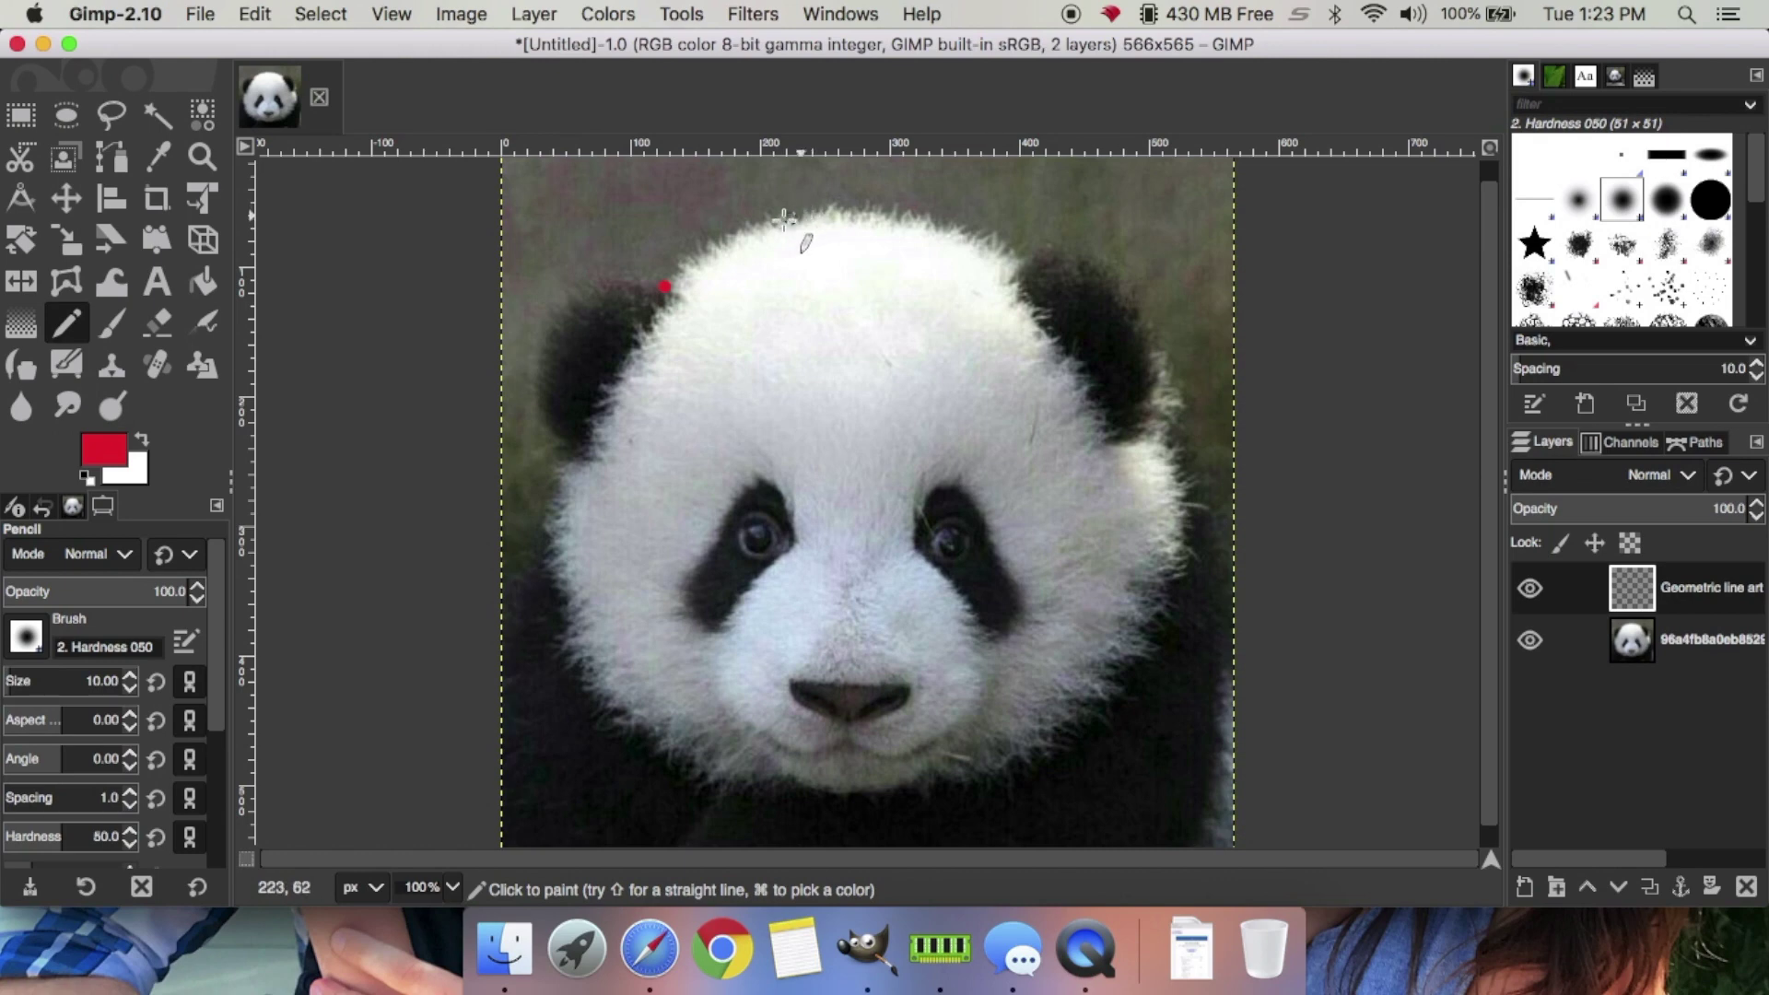
click(855, 206)
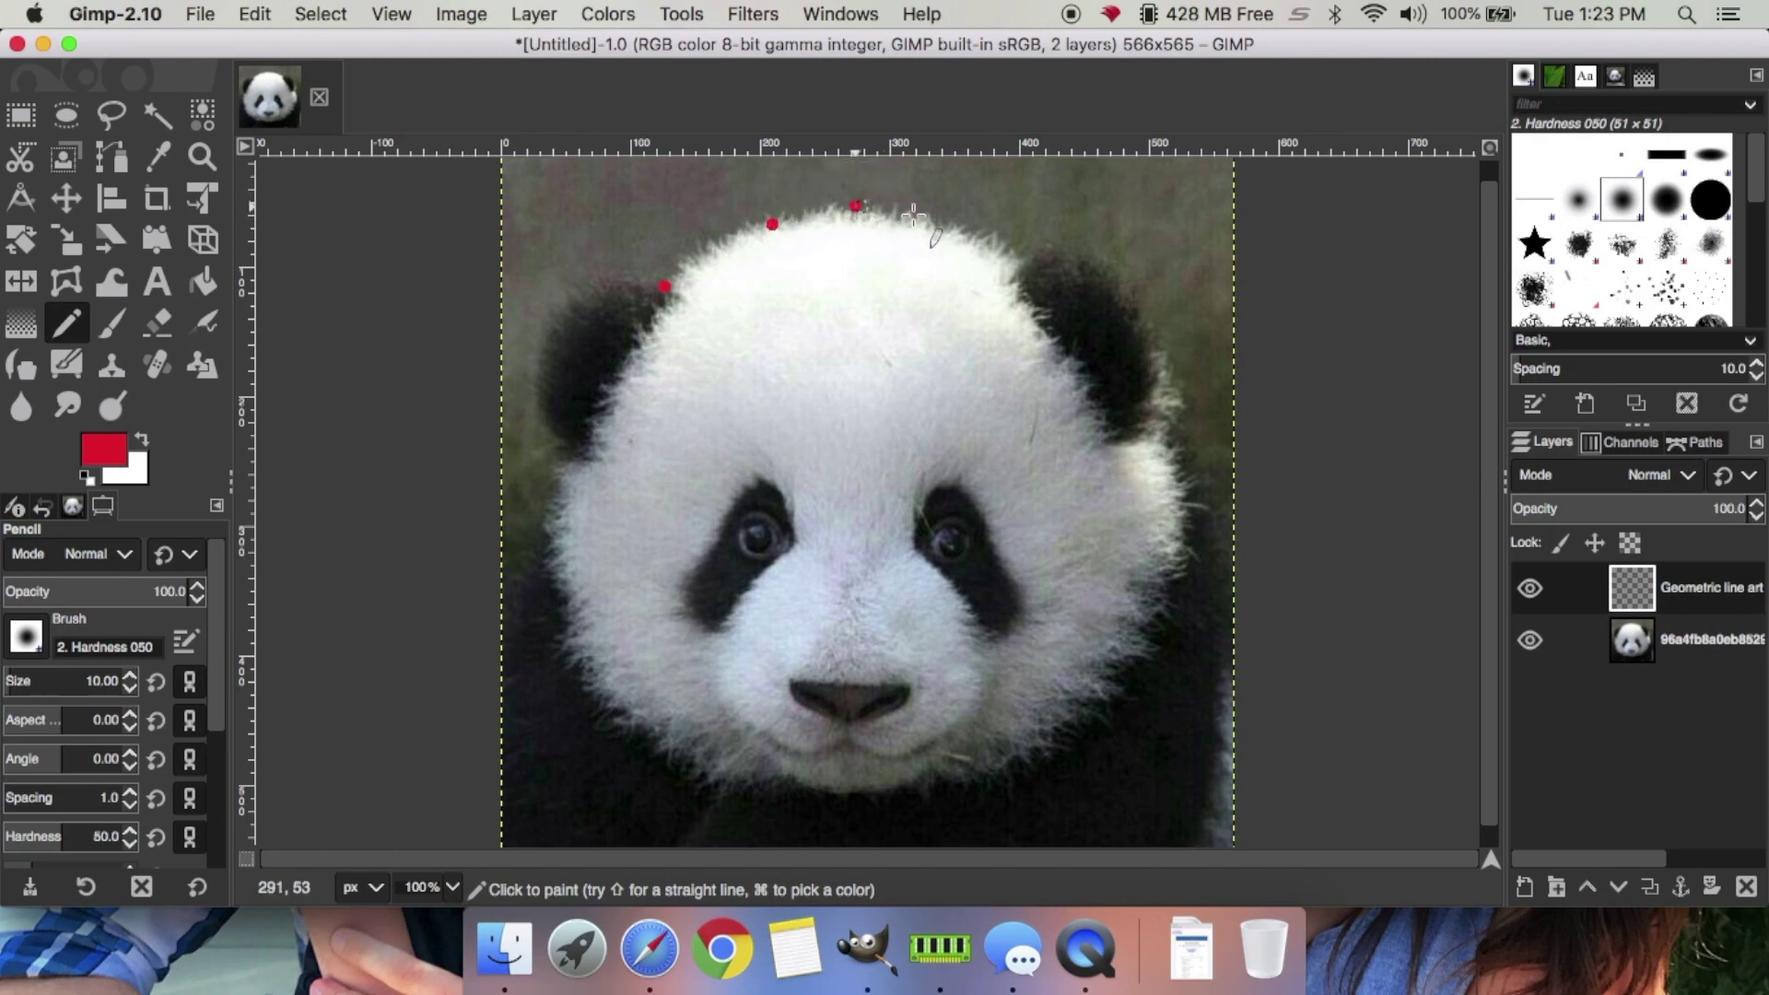
click(1023, 260)
click(1009, 283)
click(1053, 244)
click(1119, 277)
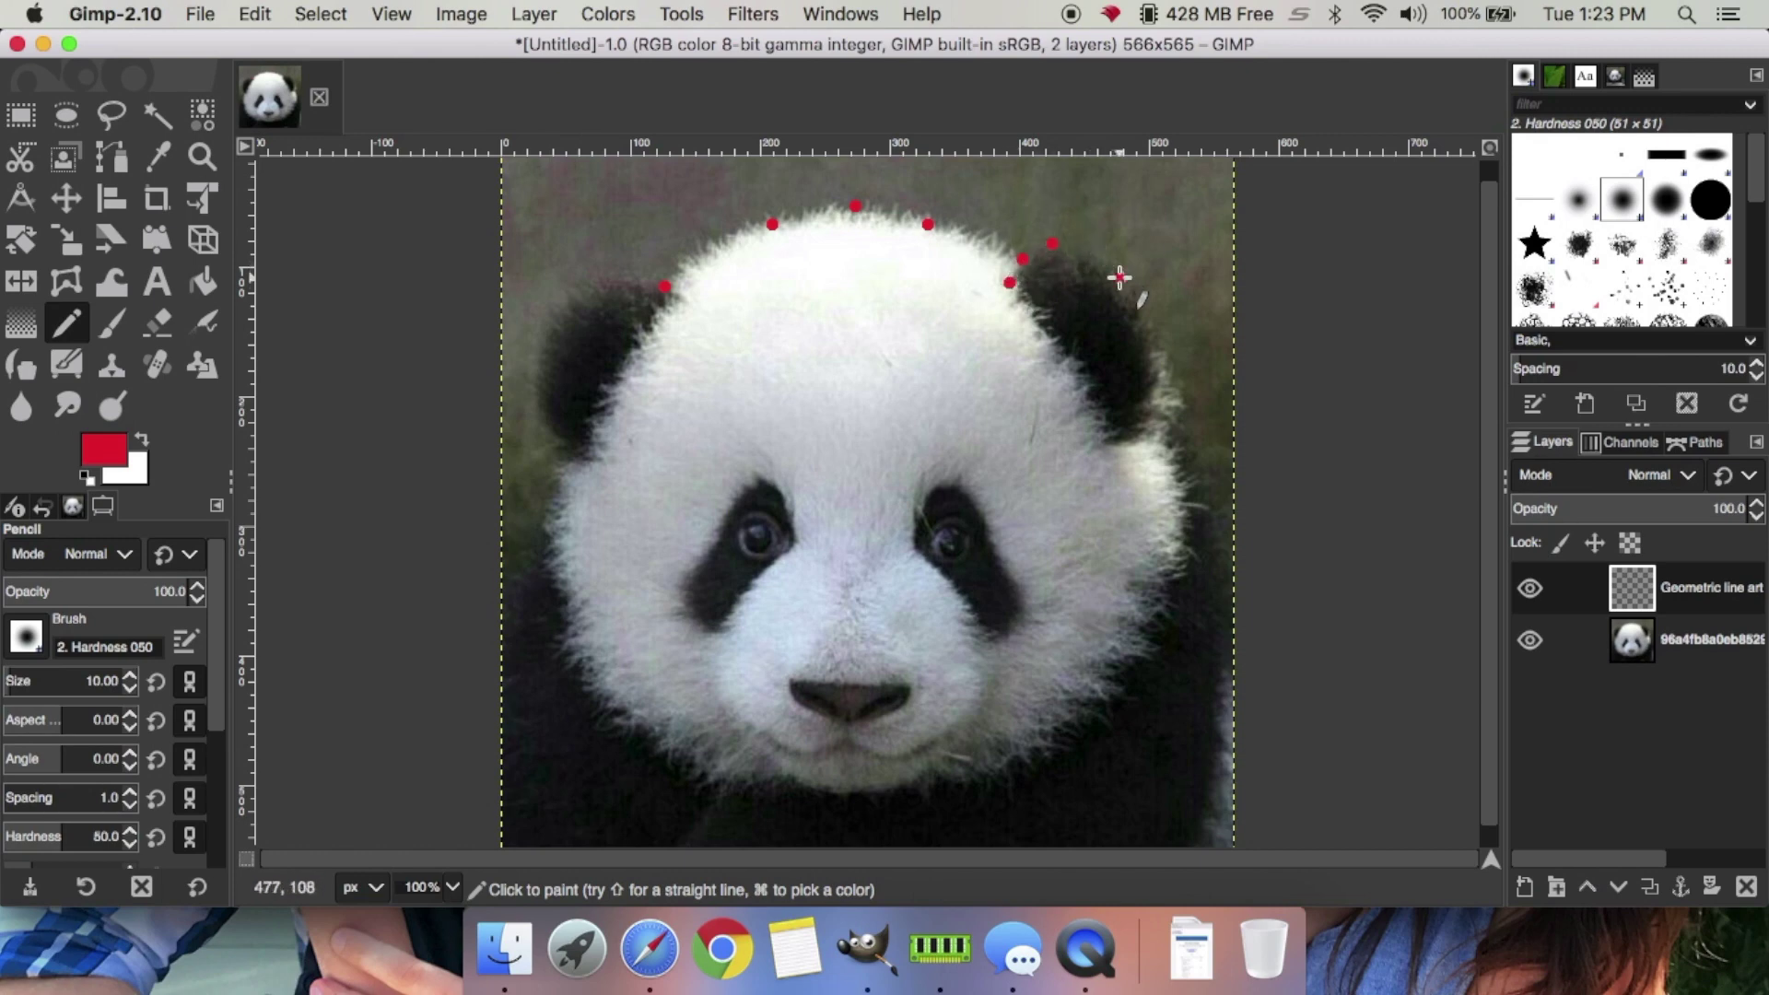
click(1151, 350)
click(1132, 442)
click(1109, 443)
Place red dots down the left ear, both cheeks and the lower jaw corners
click(539, 344)
click(542, 406)
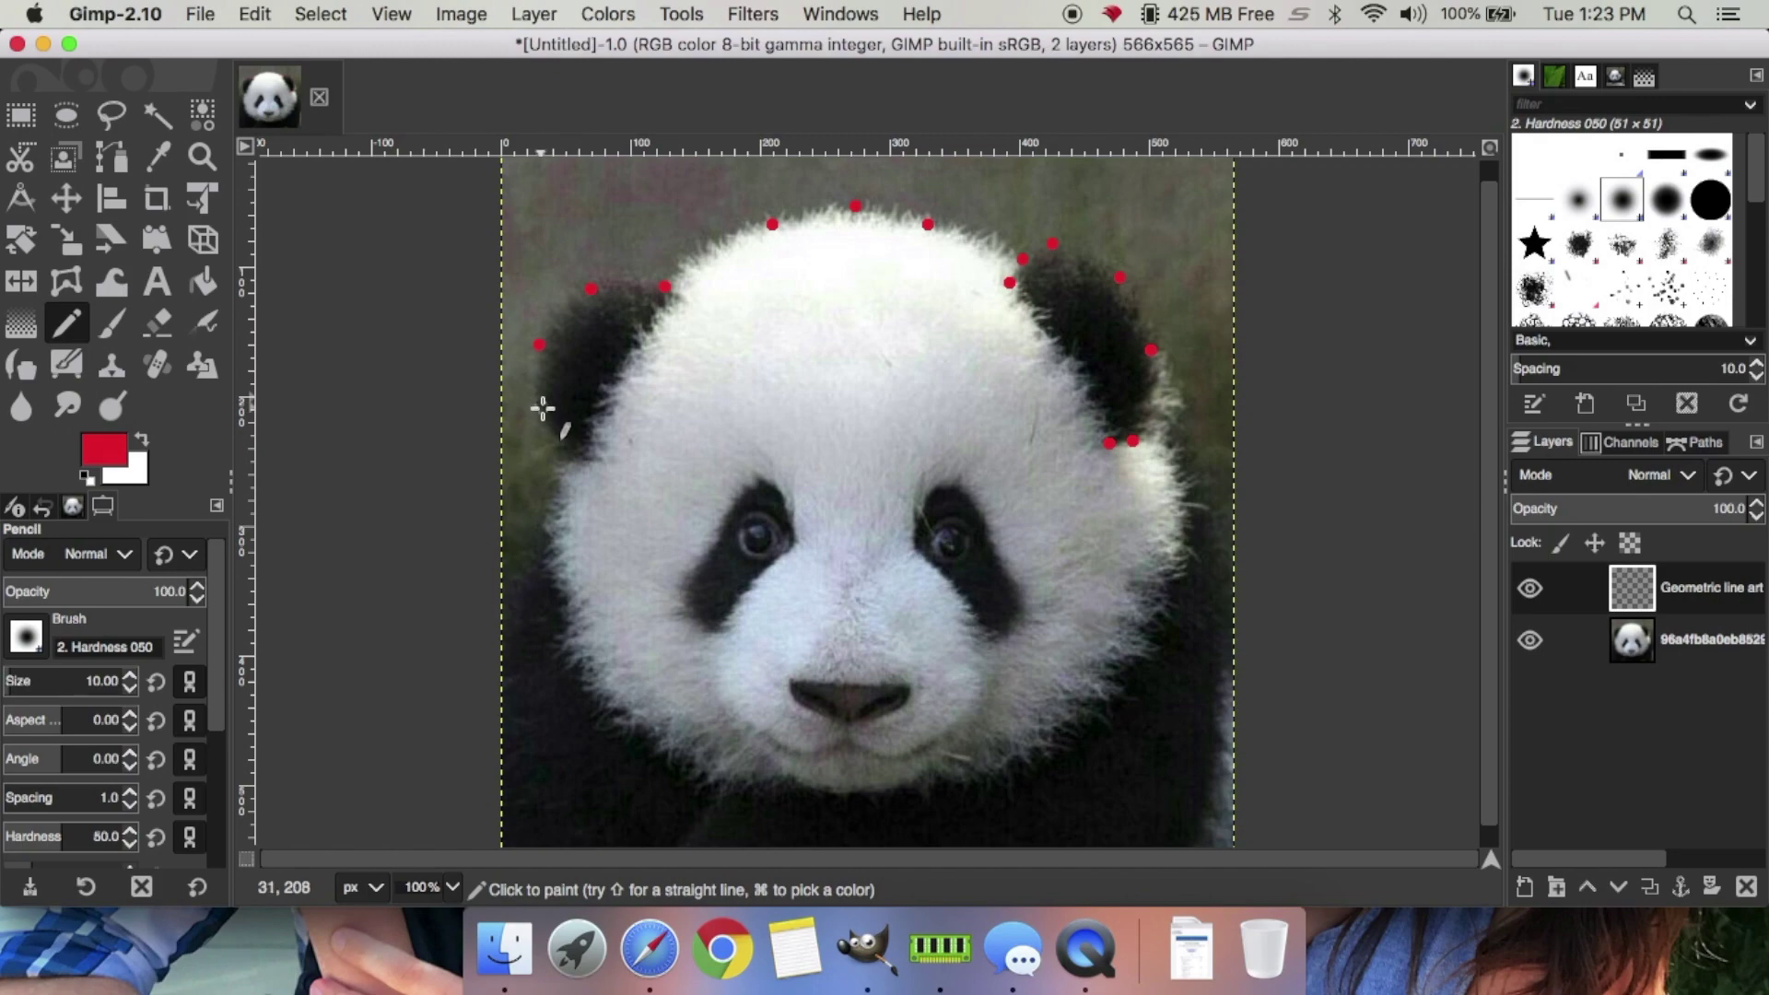
click(582, 452)
click(561, 463)
click(549, 570)
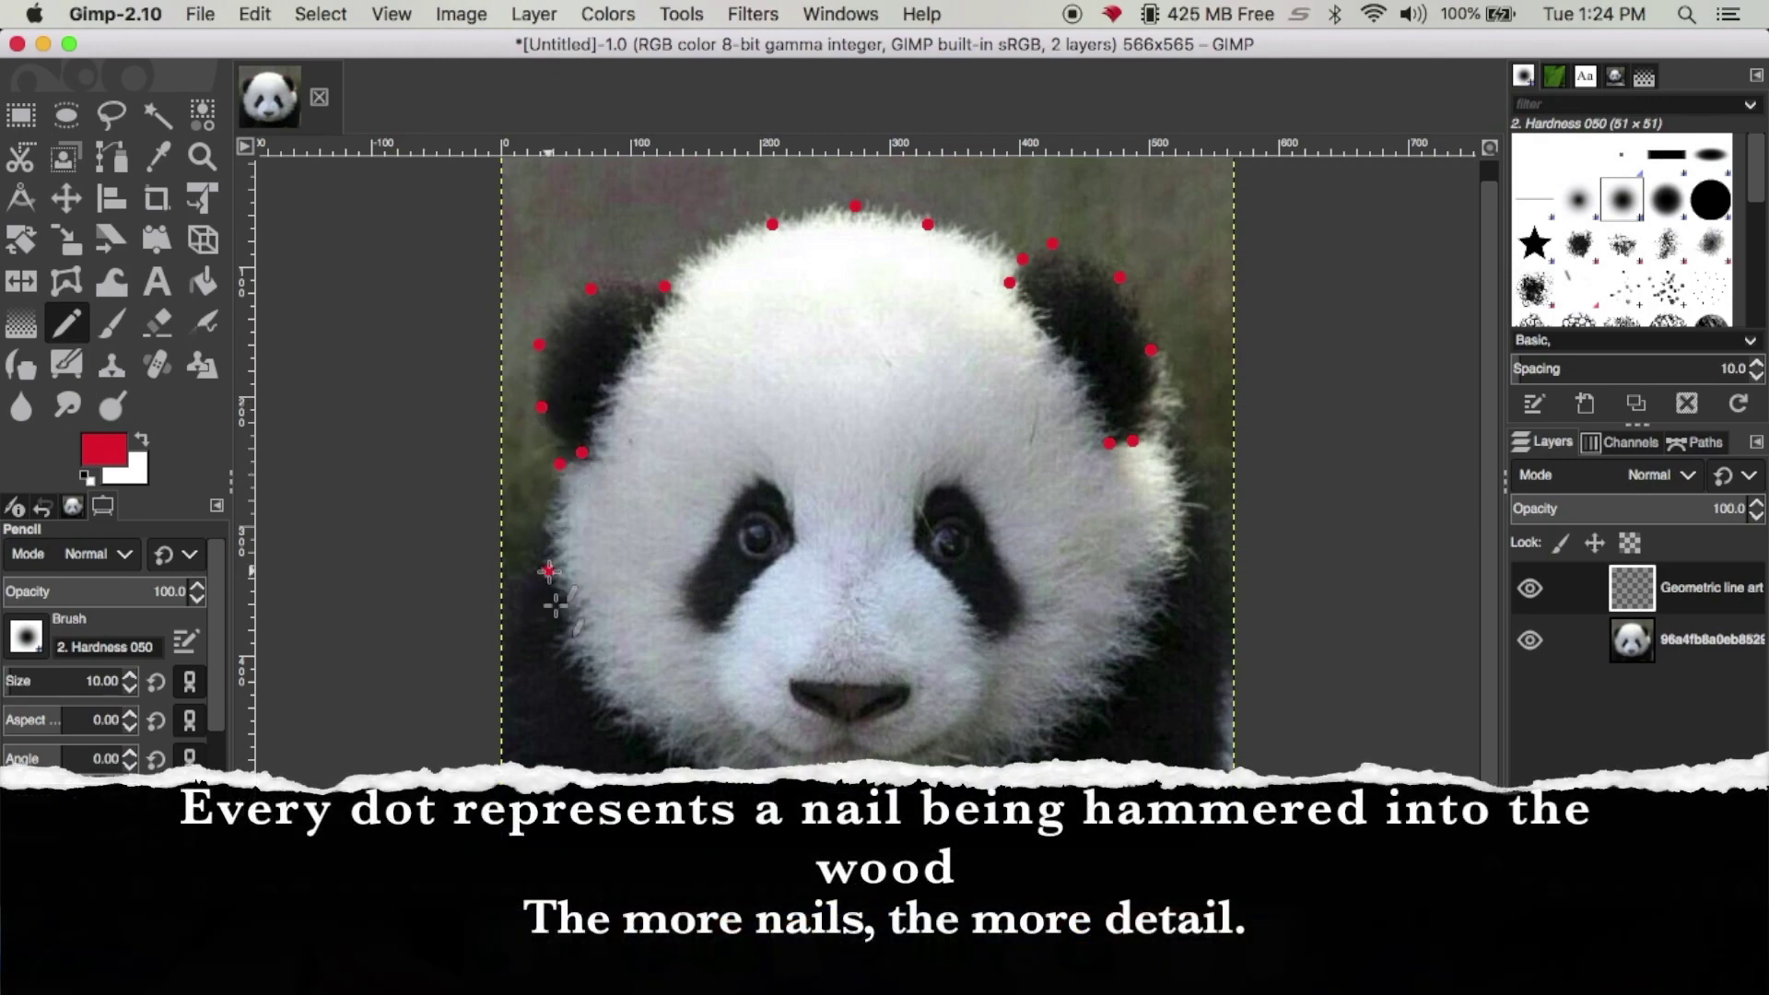
click(608, 707)
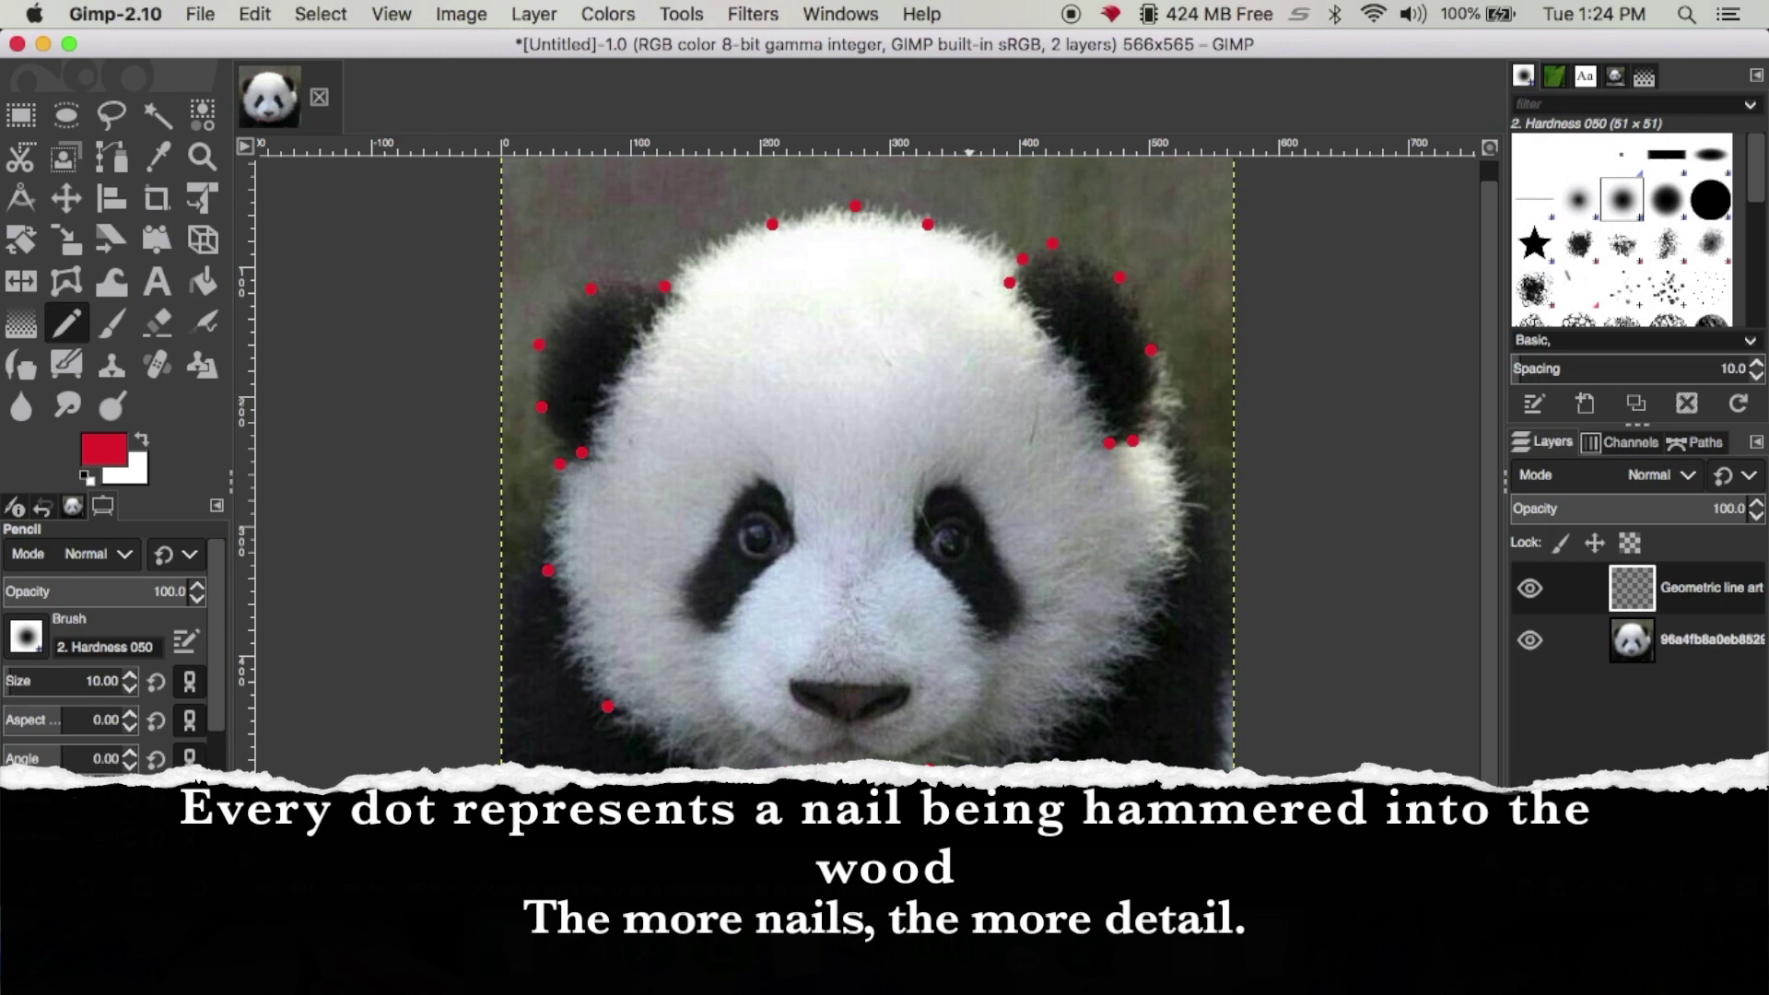
click(1106, 693)
click(1194, 557)
click(1165, 389)
Mark the outline of the left eye patch with six red dots
click(759, 471)
click(784, 490)
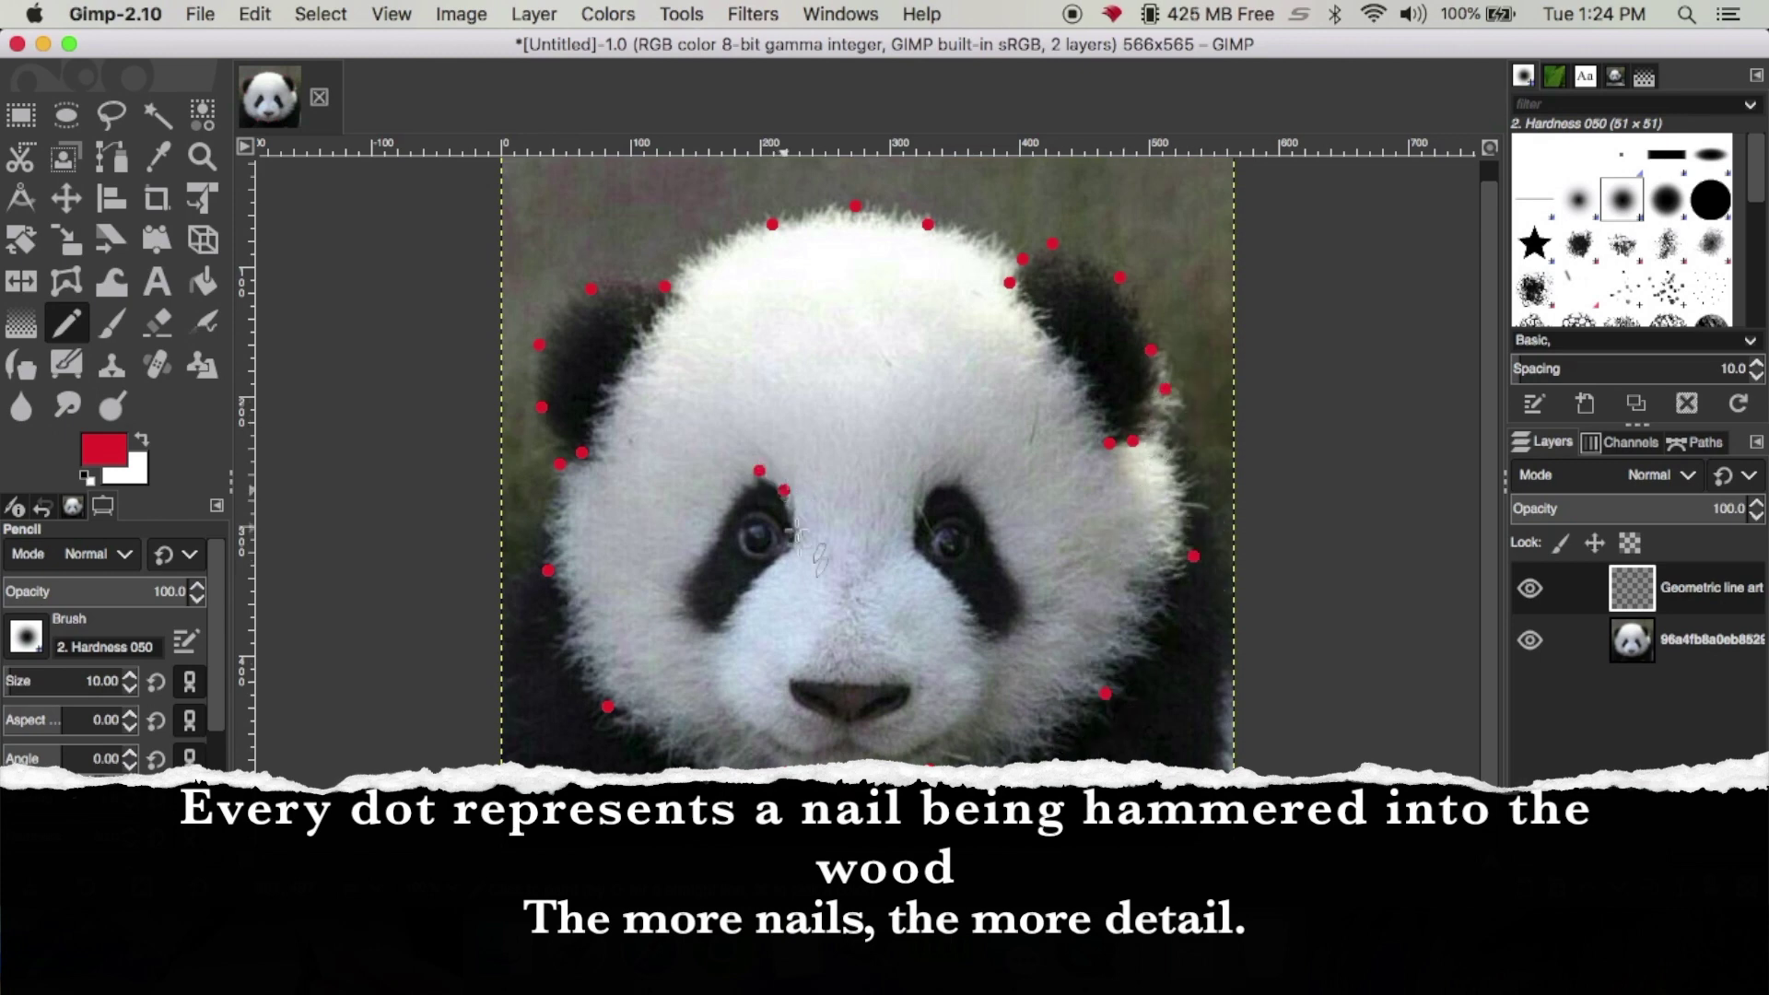
click(800, 544)
click(716, 632)
click(672, 588)
click(707, 550)
Mark the outline of the right eye patch with eight red dots
click(930, 478)
click(962, 481)
click(990, 533)
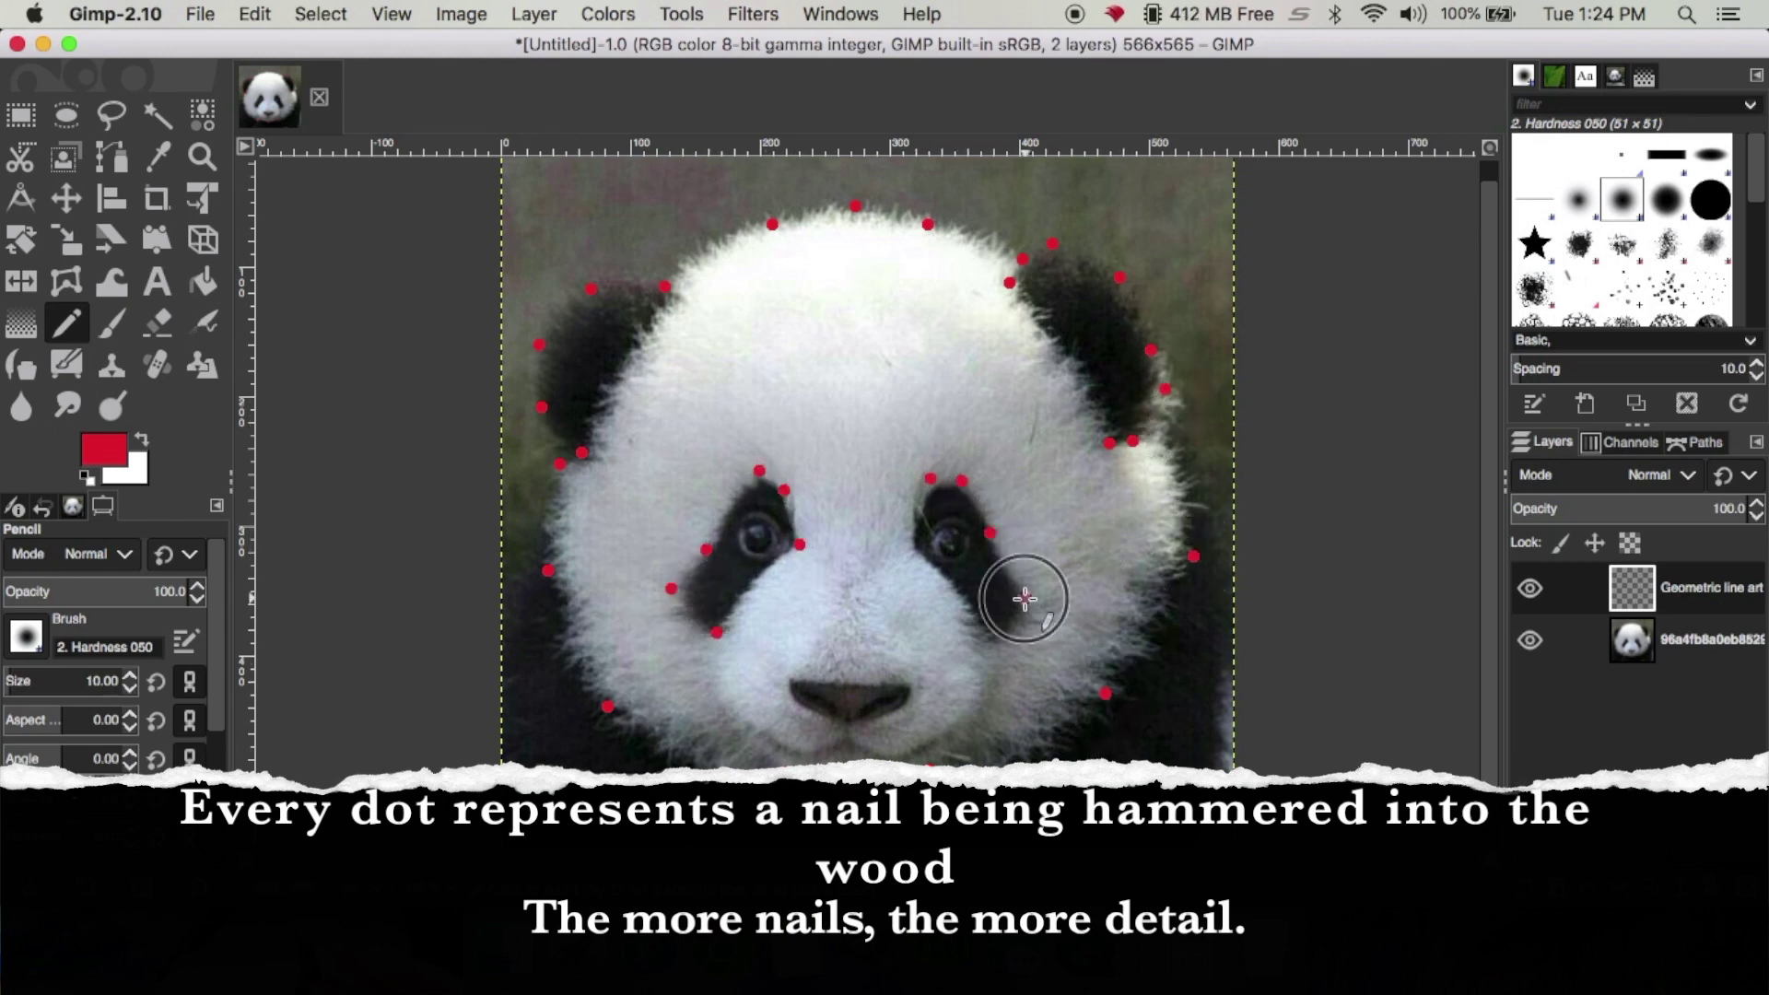
click(1025, 597)
click(1001, 642)
click(977, 627)
click(952, 584)
click(911, 547)
Place red dots around the nose, mouth and chin
click(794, 682)
click(910, 683)
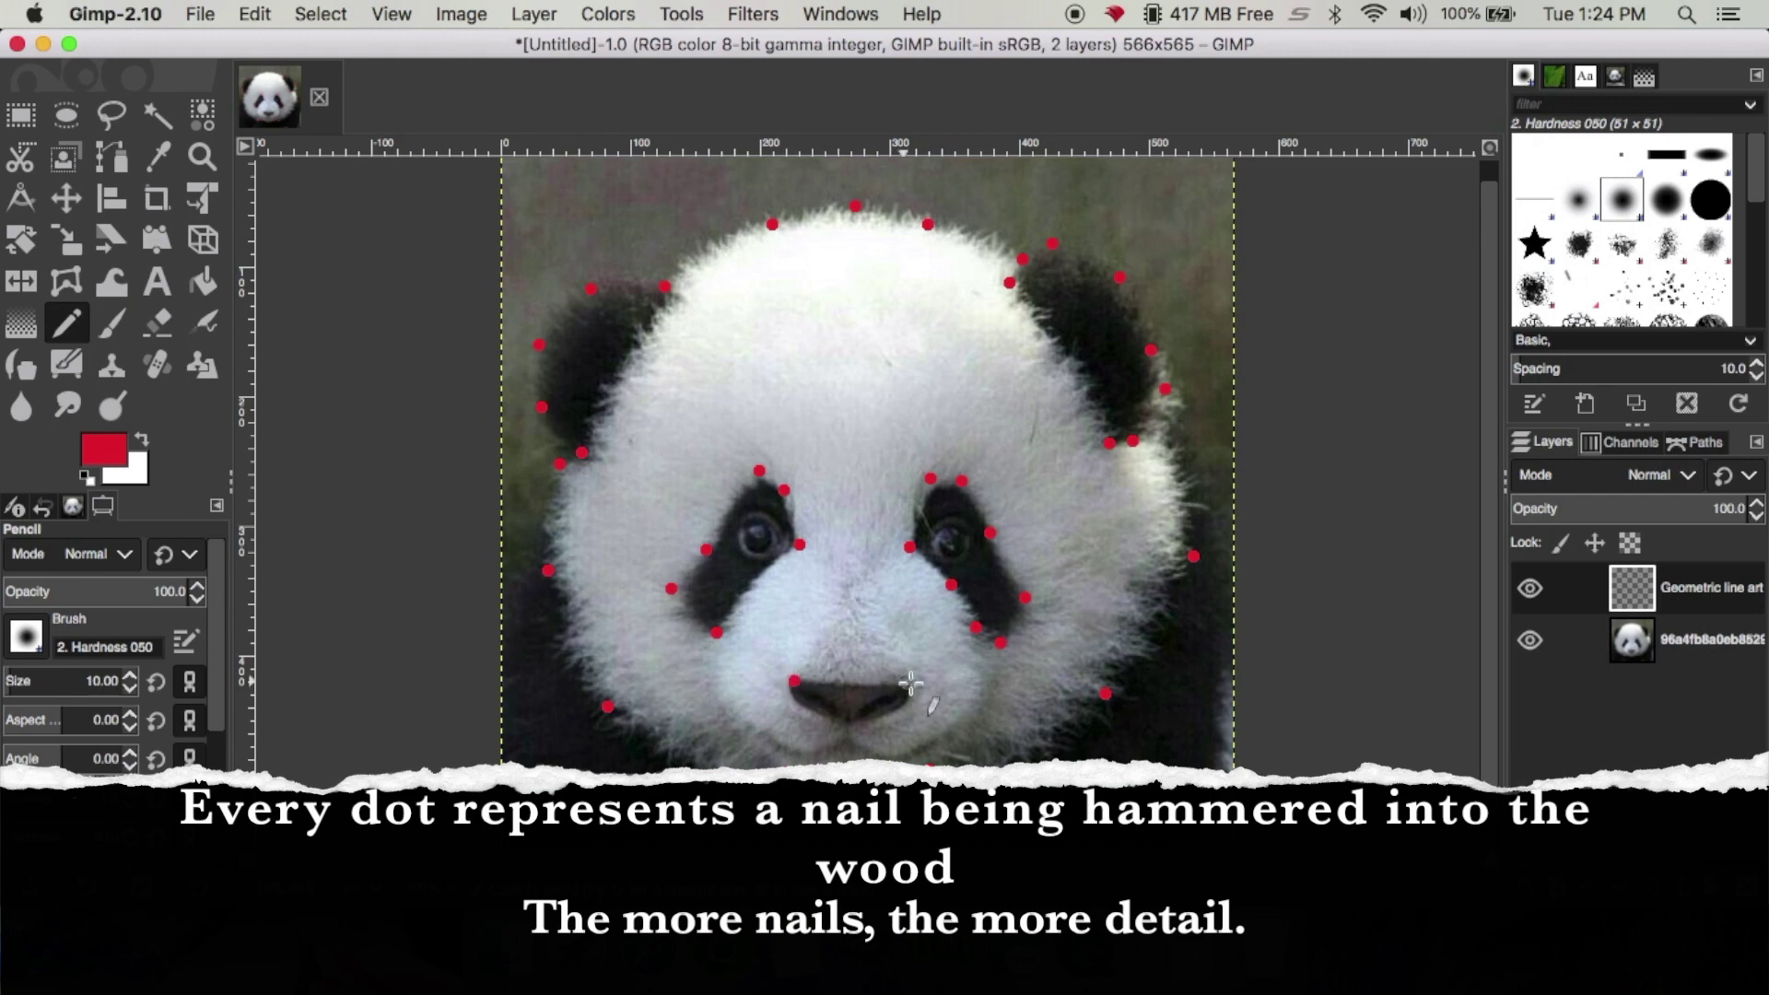
click(907, 710)
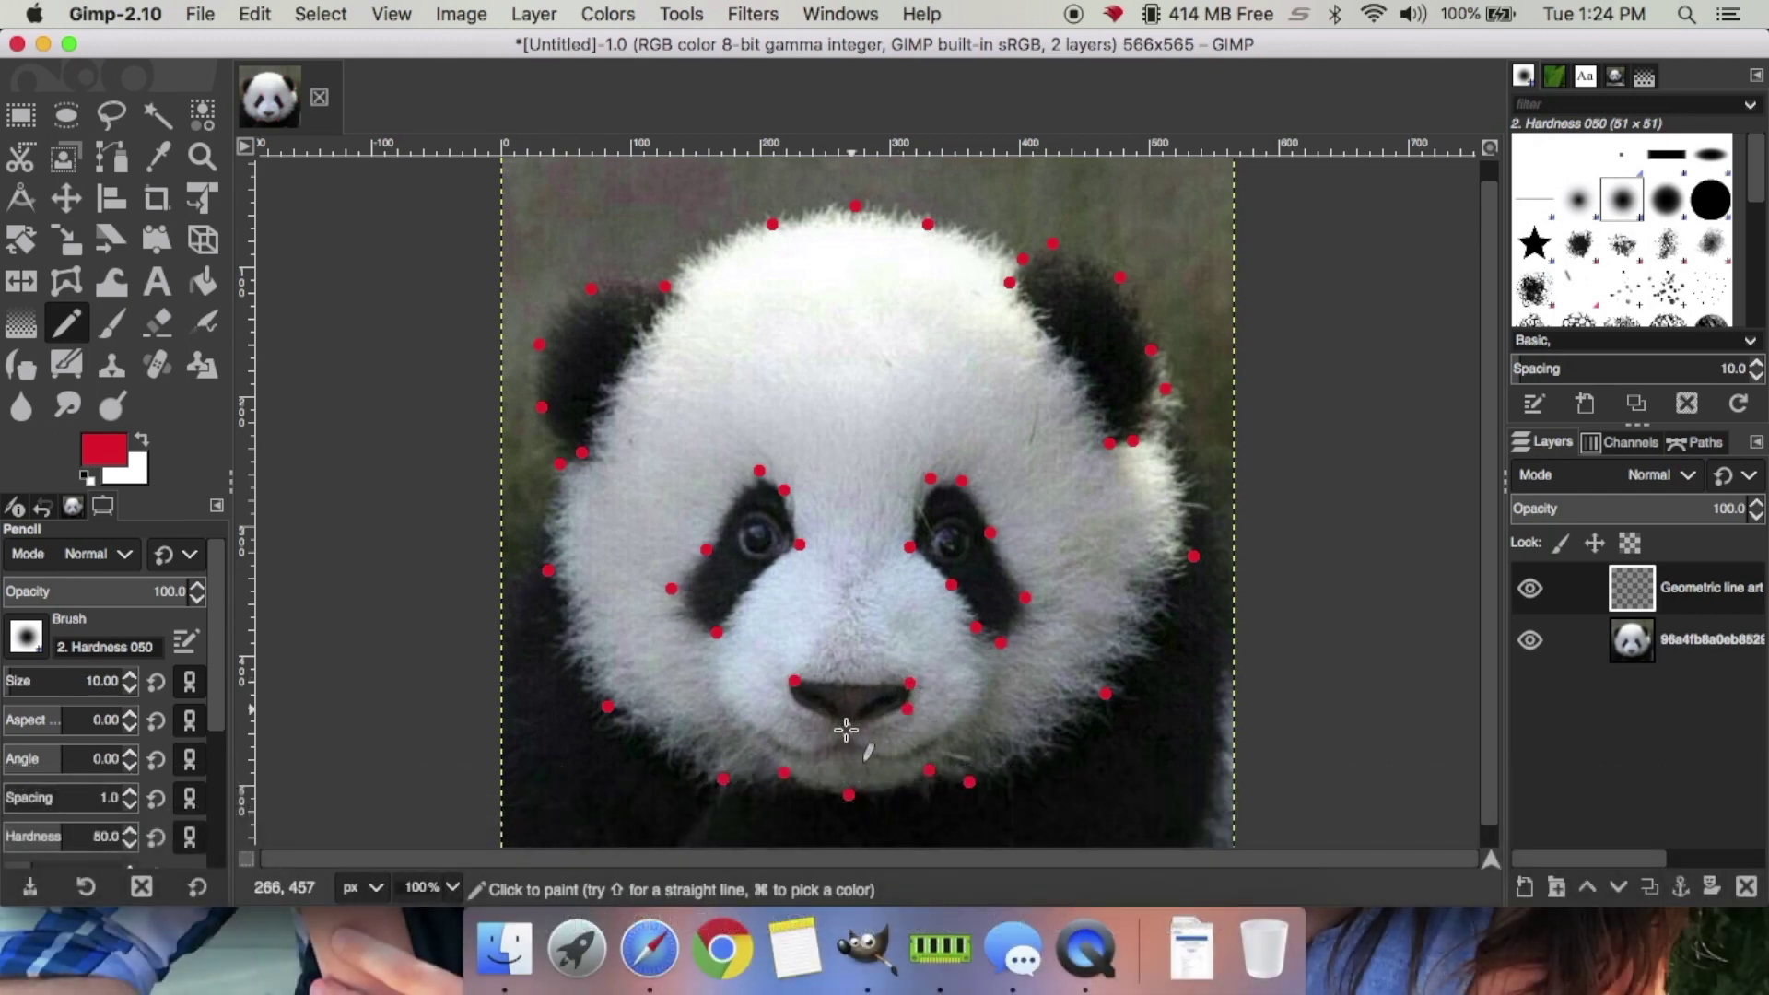
click(846, 730)
click(798, 703)
click(846, 743)
click(805, 757)
click(736, 720)
click(898, 759)
click(969, 716)
Set the foreground colour to green (14ff00) and the pencil size to 5
click(104, 450)
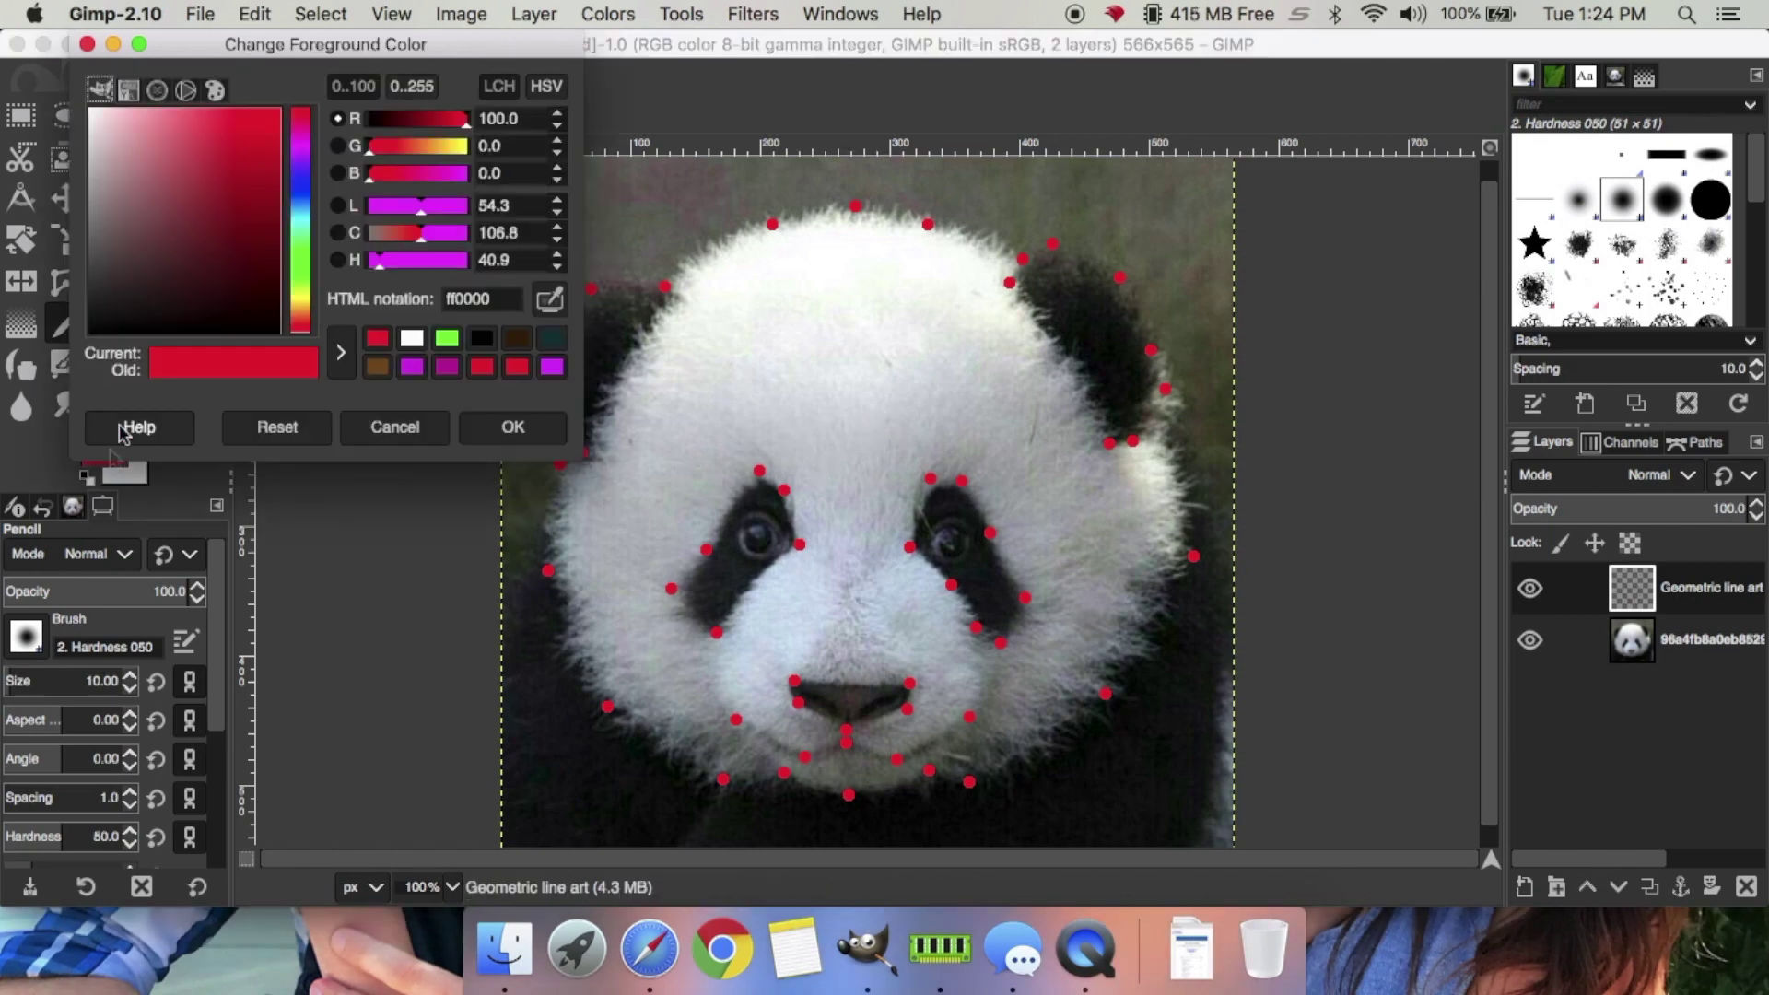
click(300, 262)
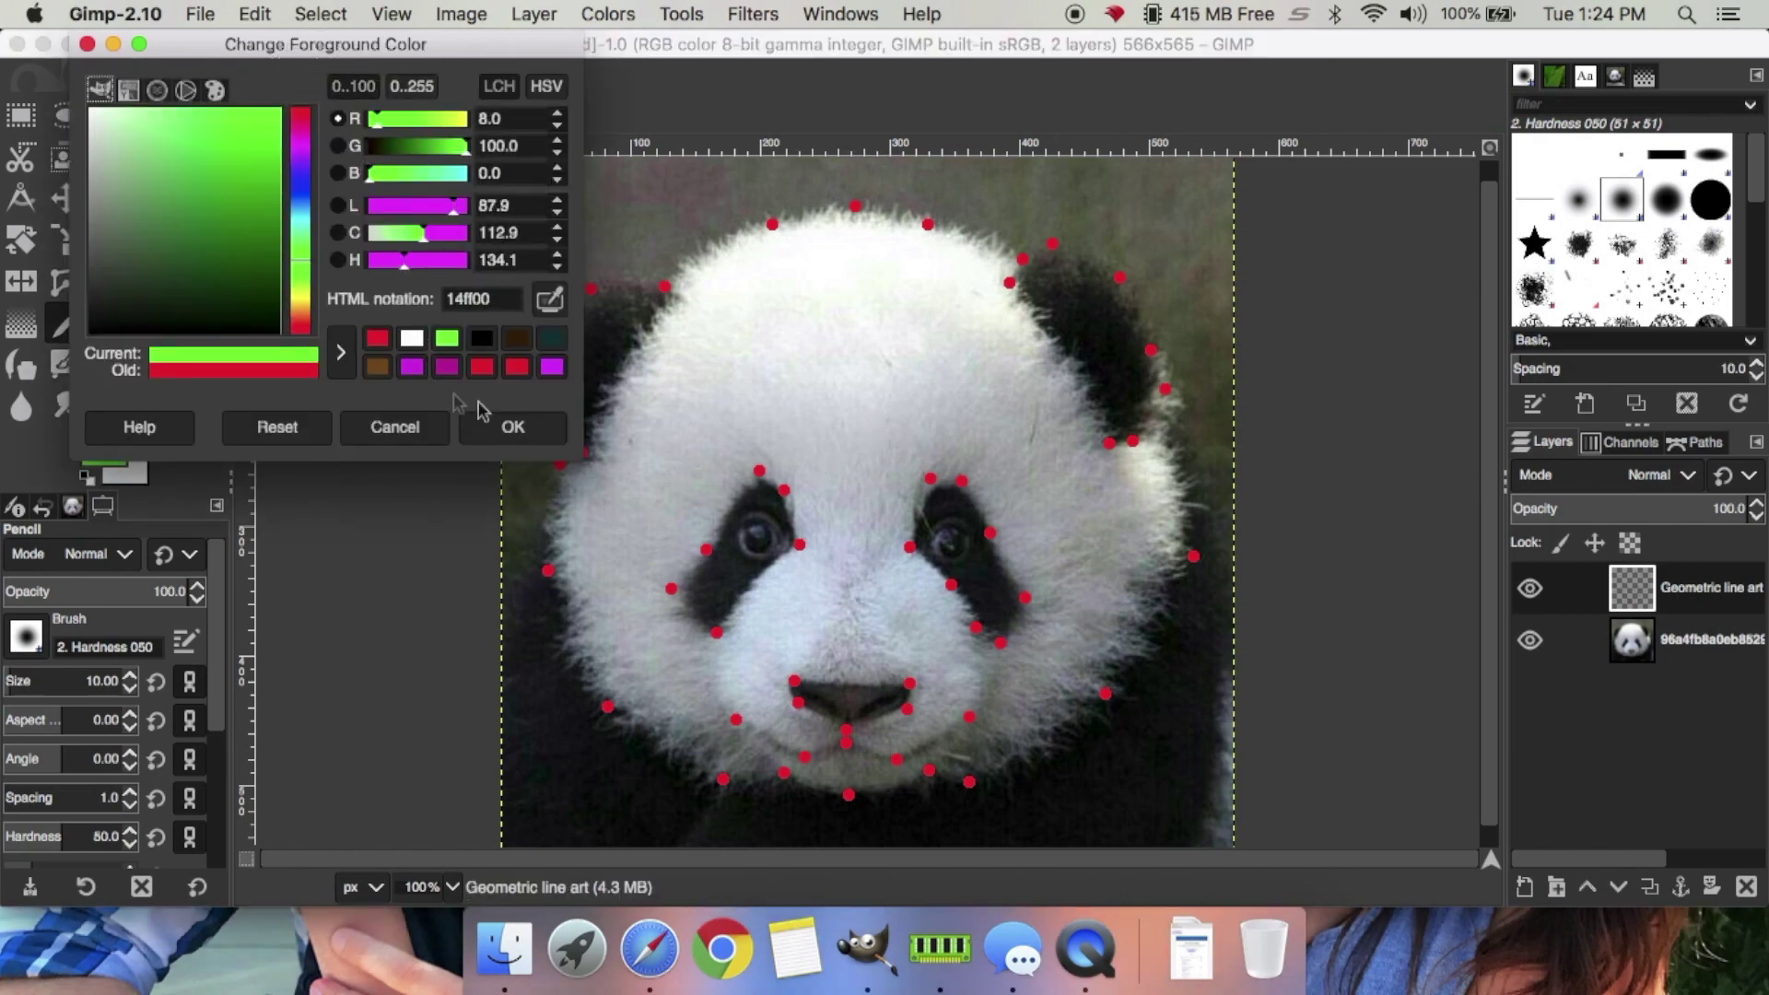
click(513, 429)
click(103, 681)
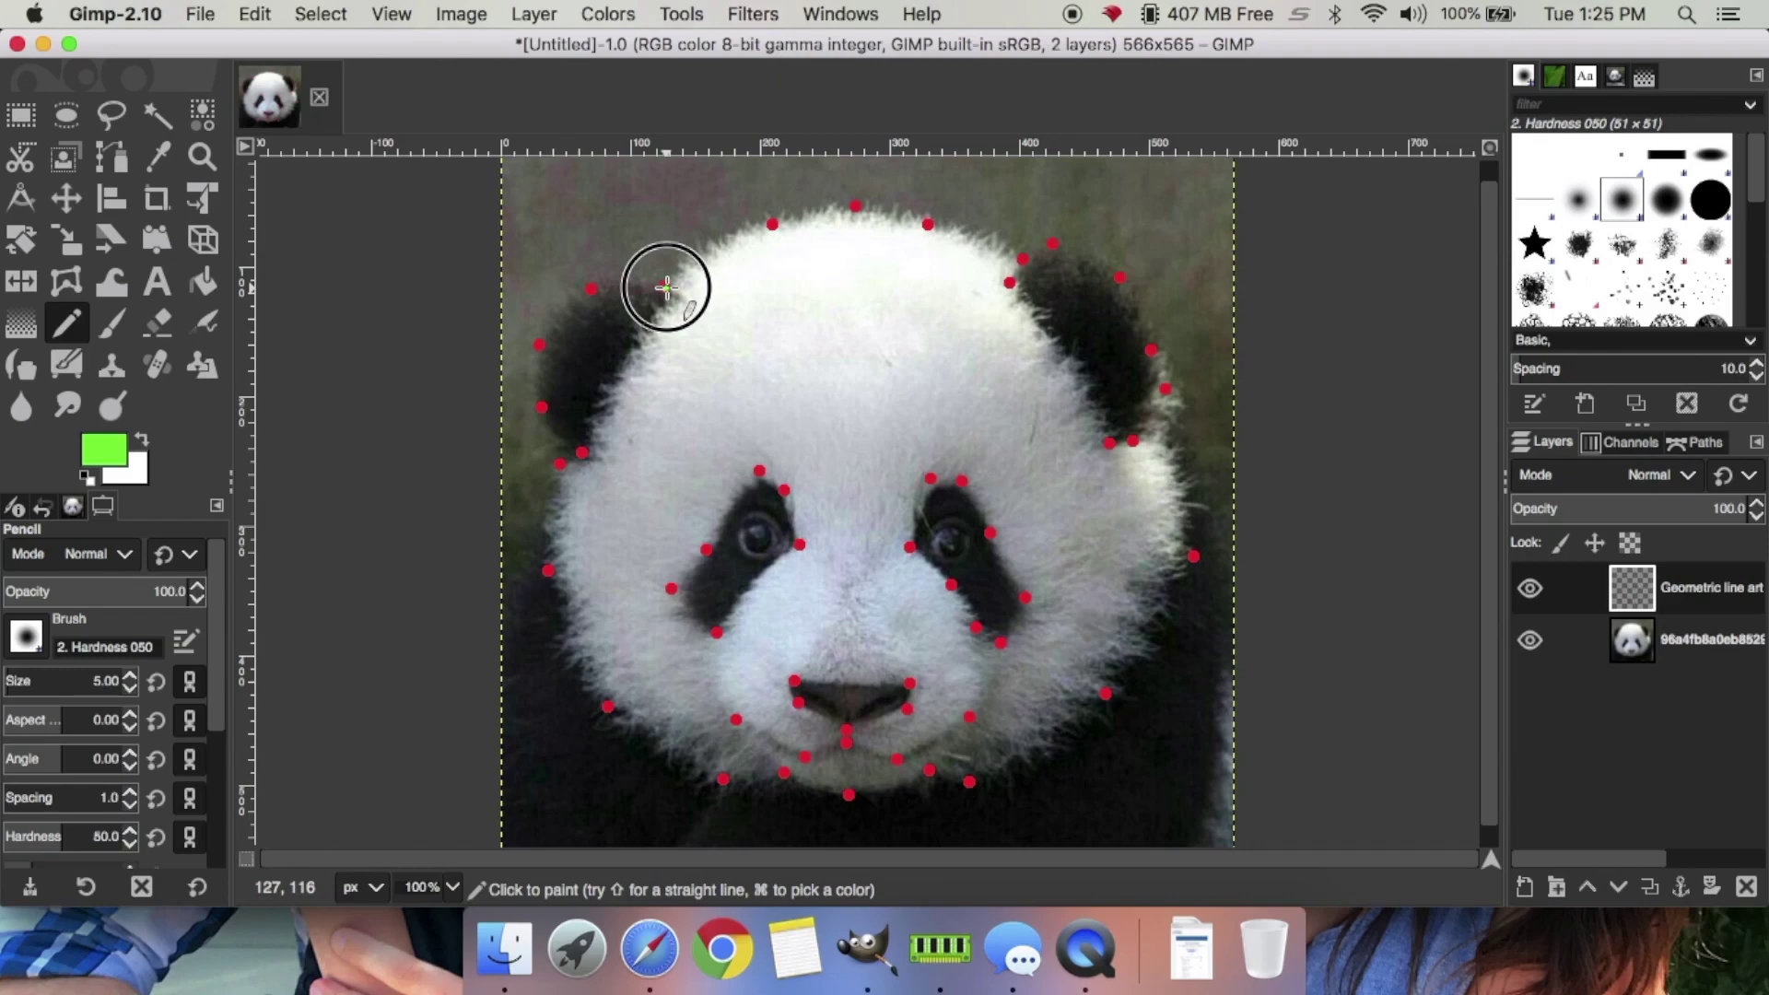
Draw straight green lines joining the dots across the top of the head
click(666, 287)
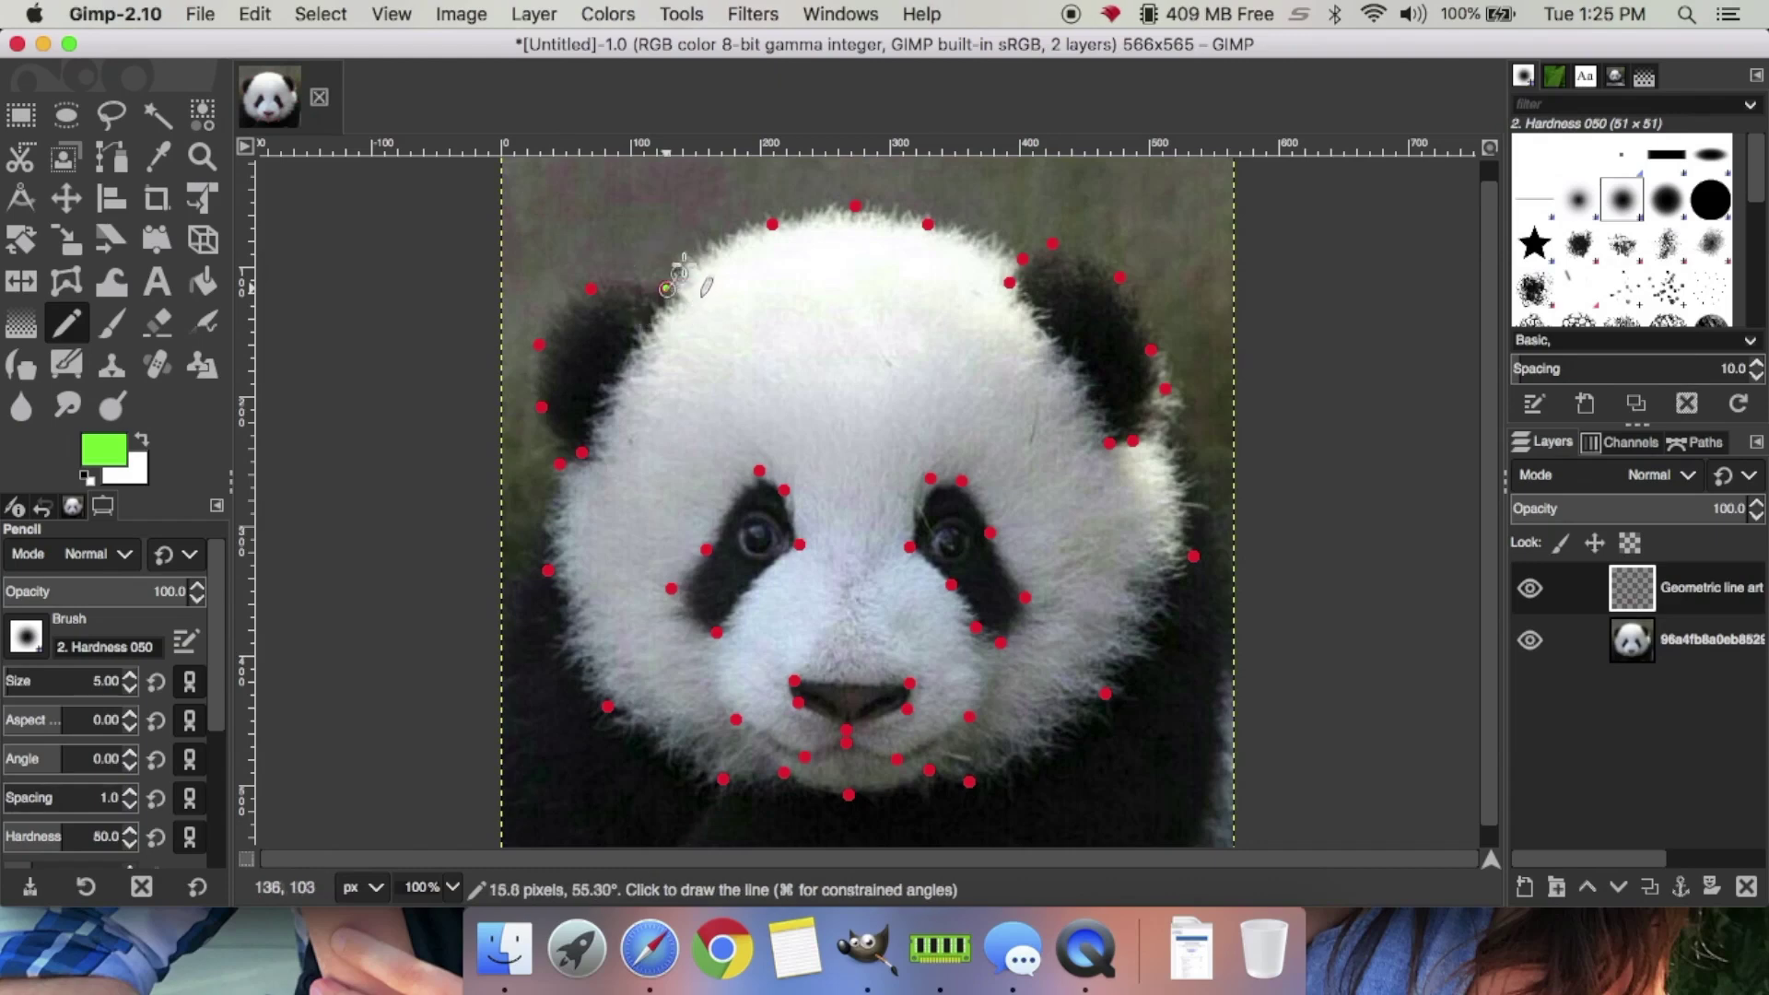
shift+click(771, 223)
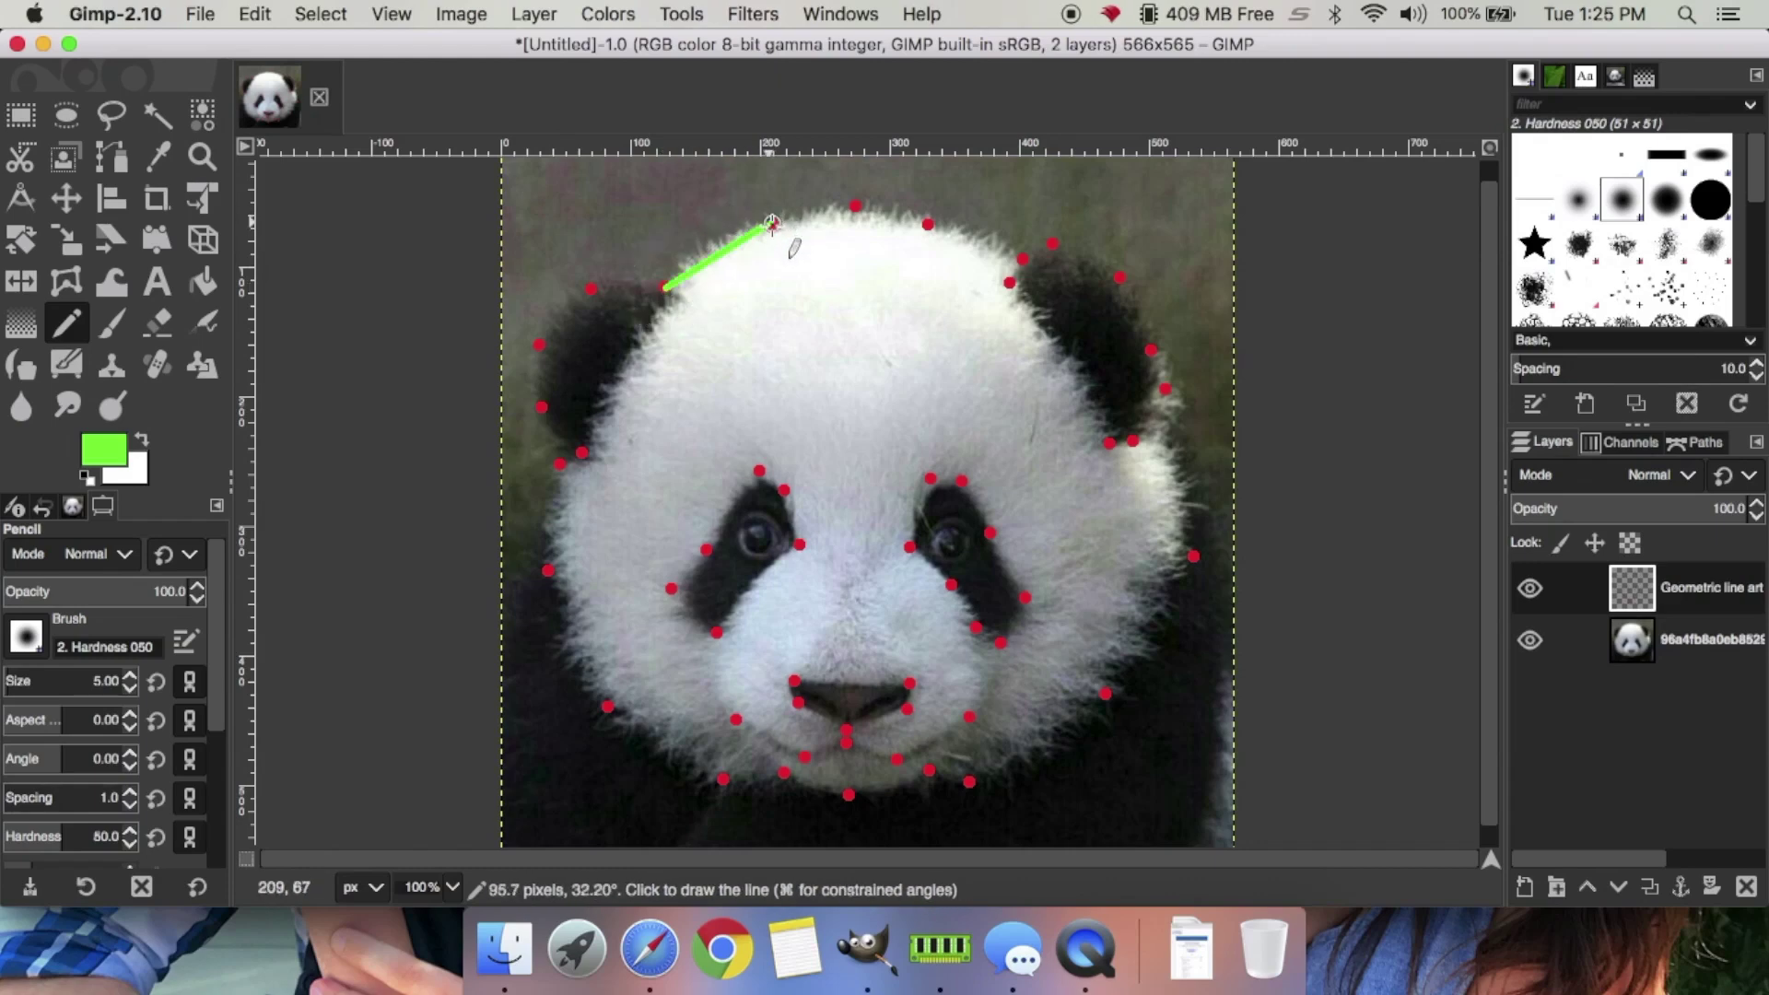
shift+click(856, 206)
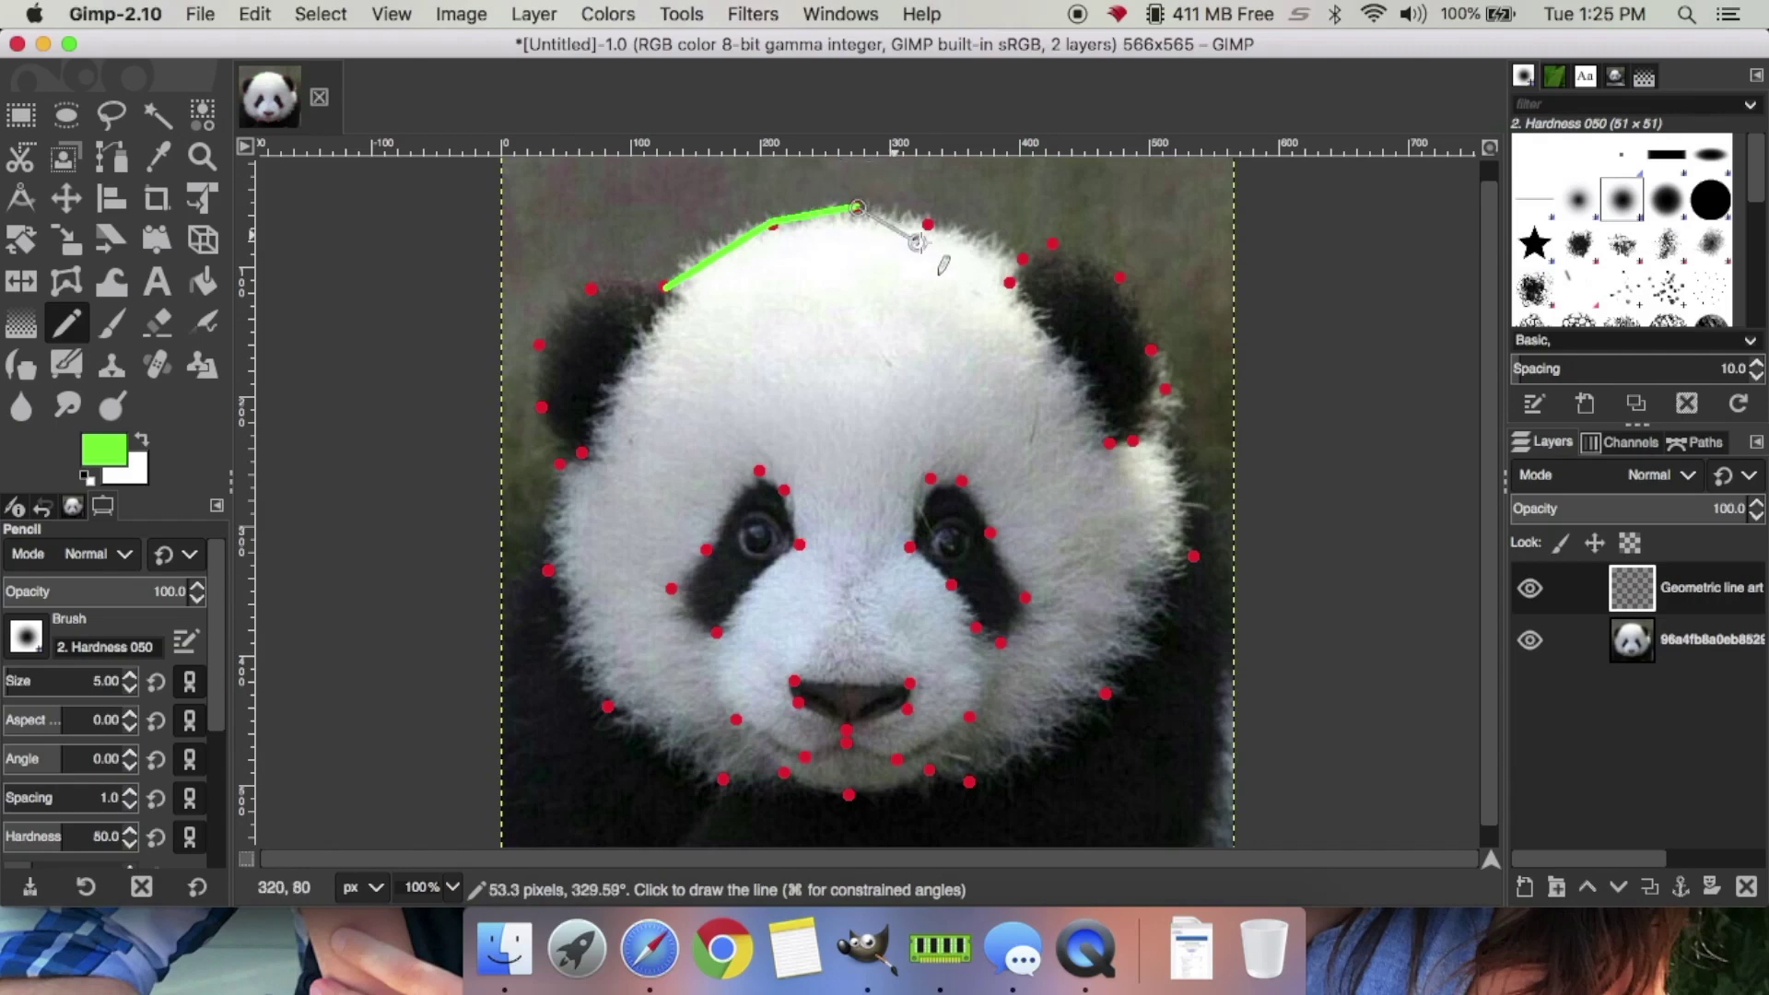
shift+click(927, 222)
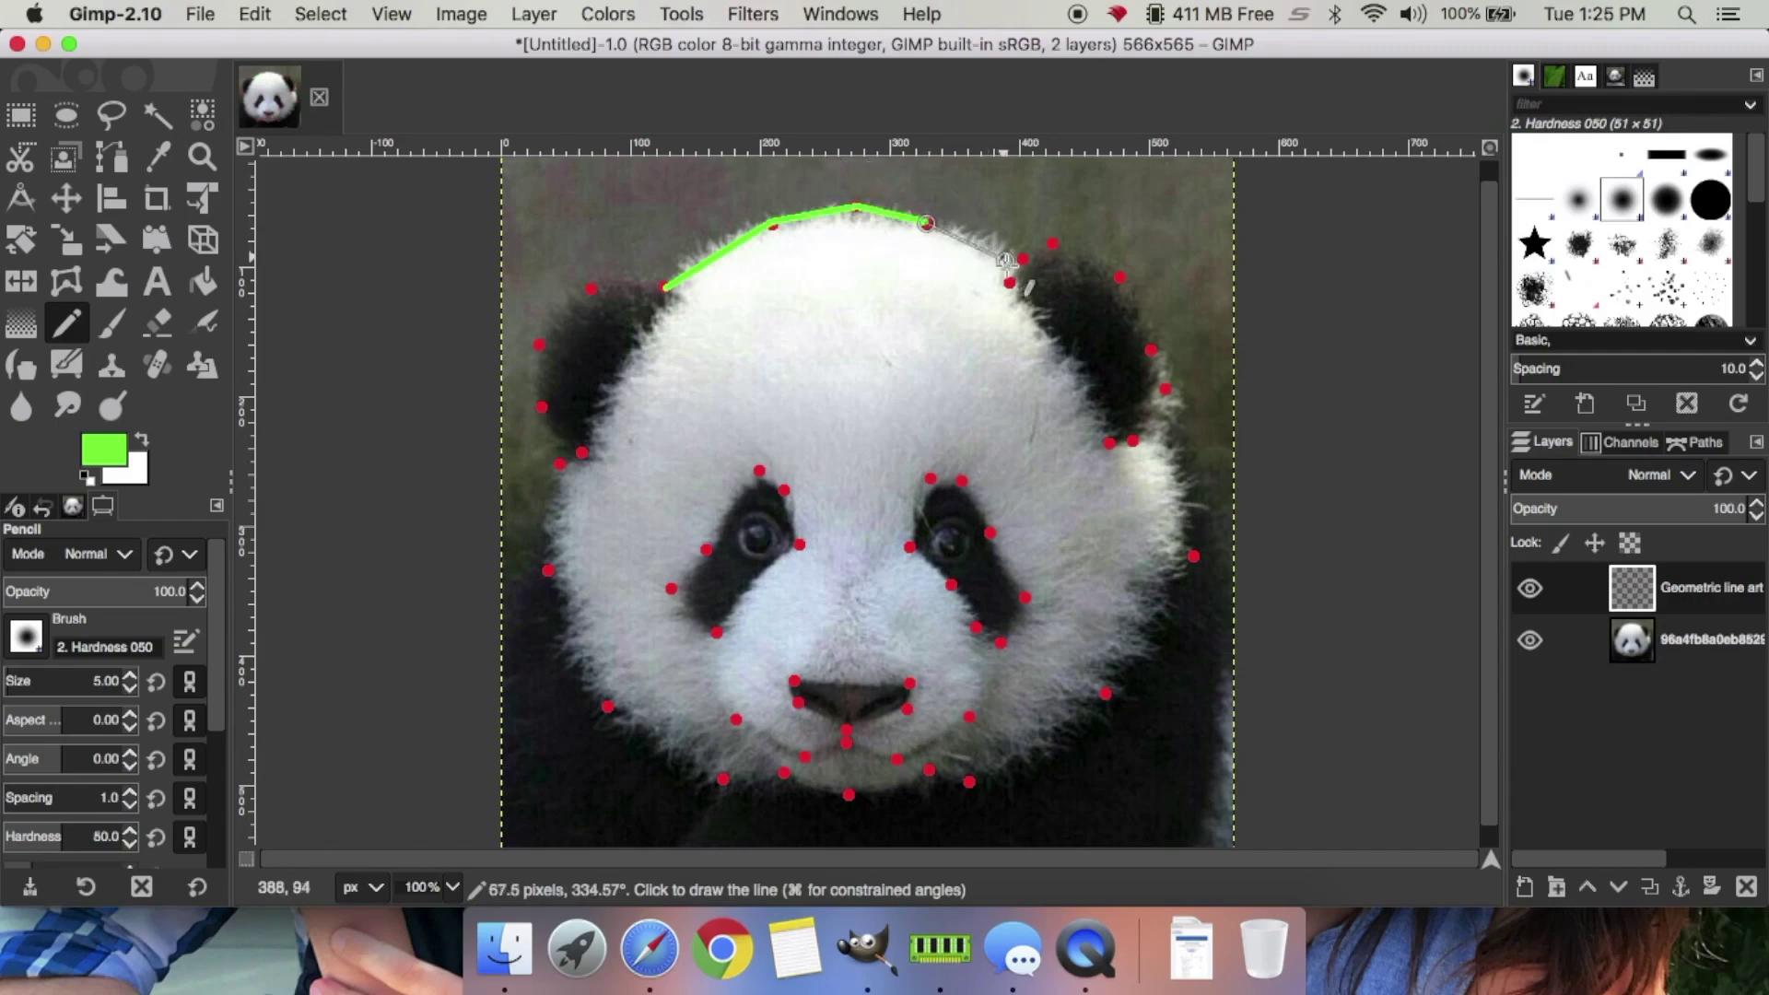
shift+click(1023, 260)
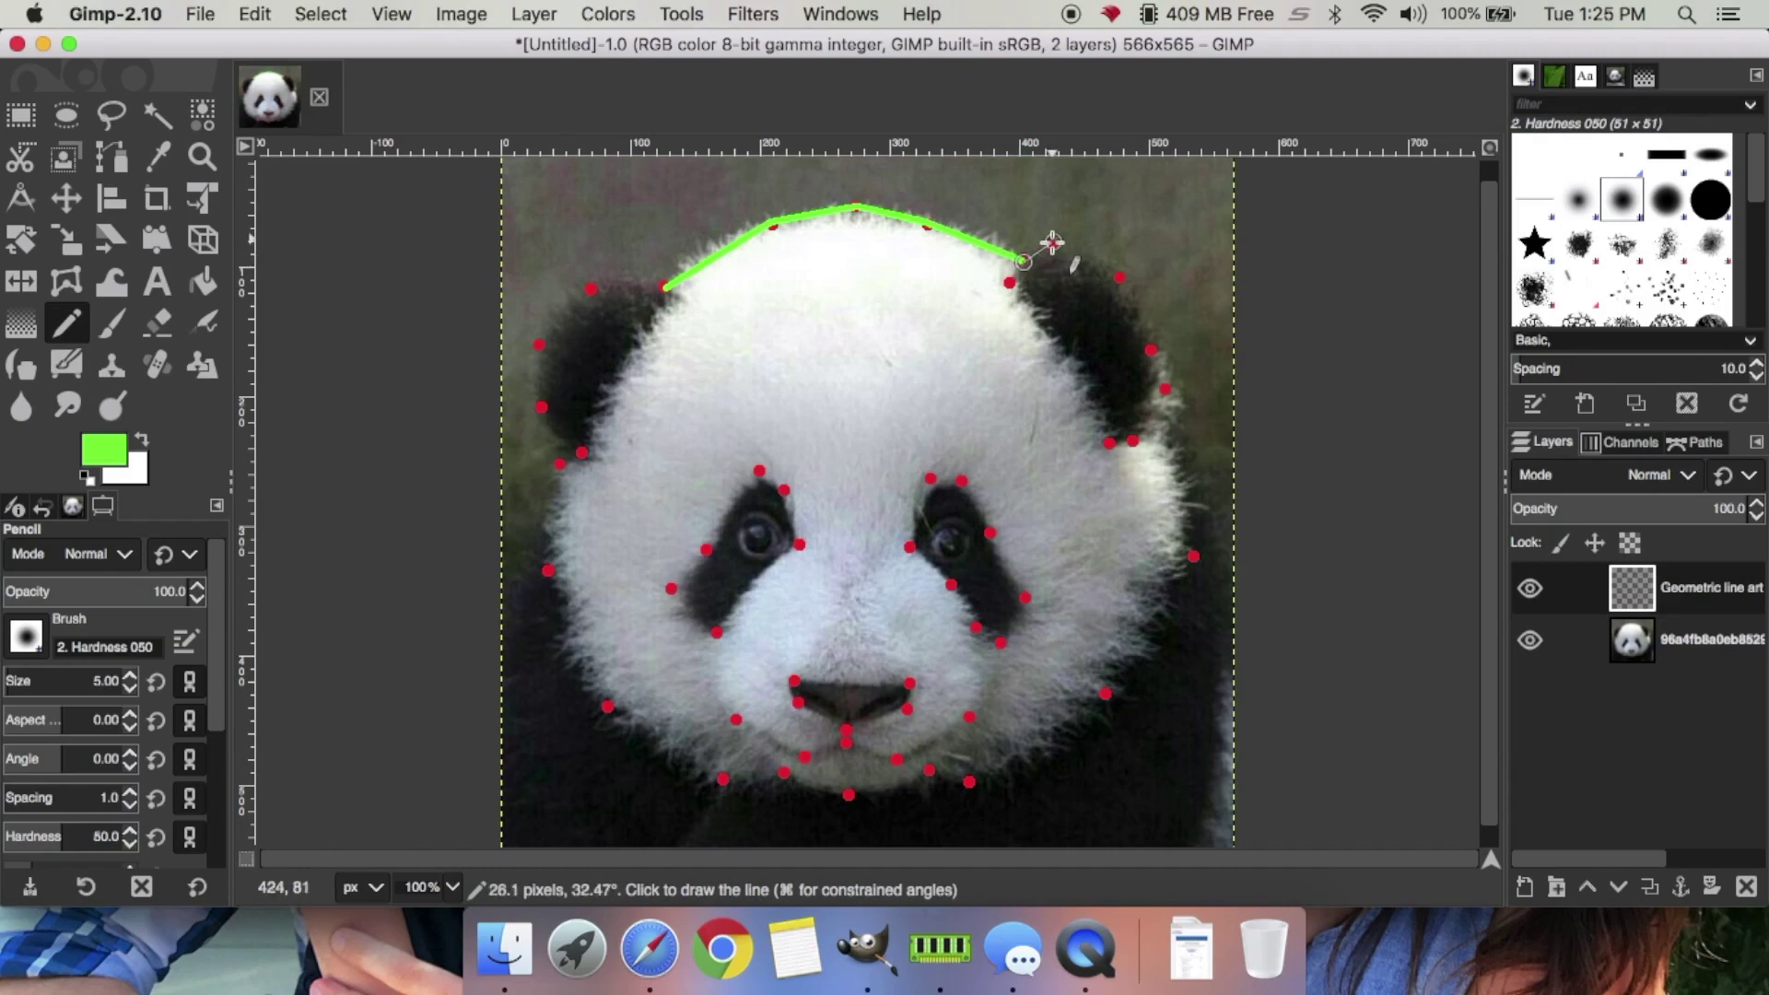
Enclose the right ear with straight green lines between its dots
shift+click(1052, 244)
shift+click(1119, 275)
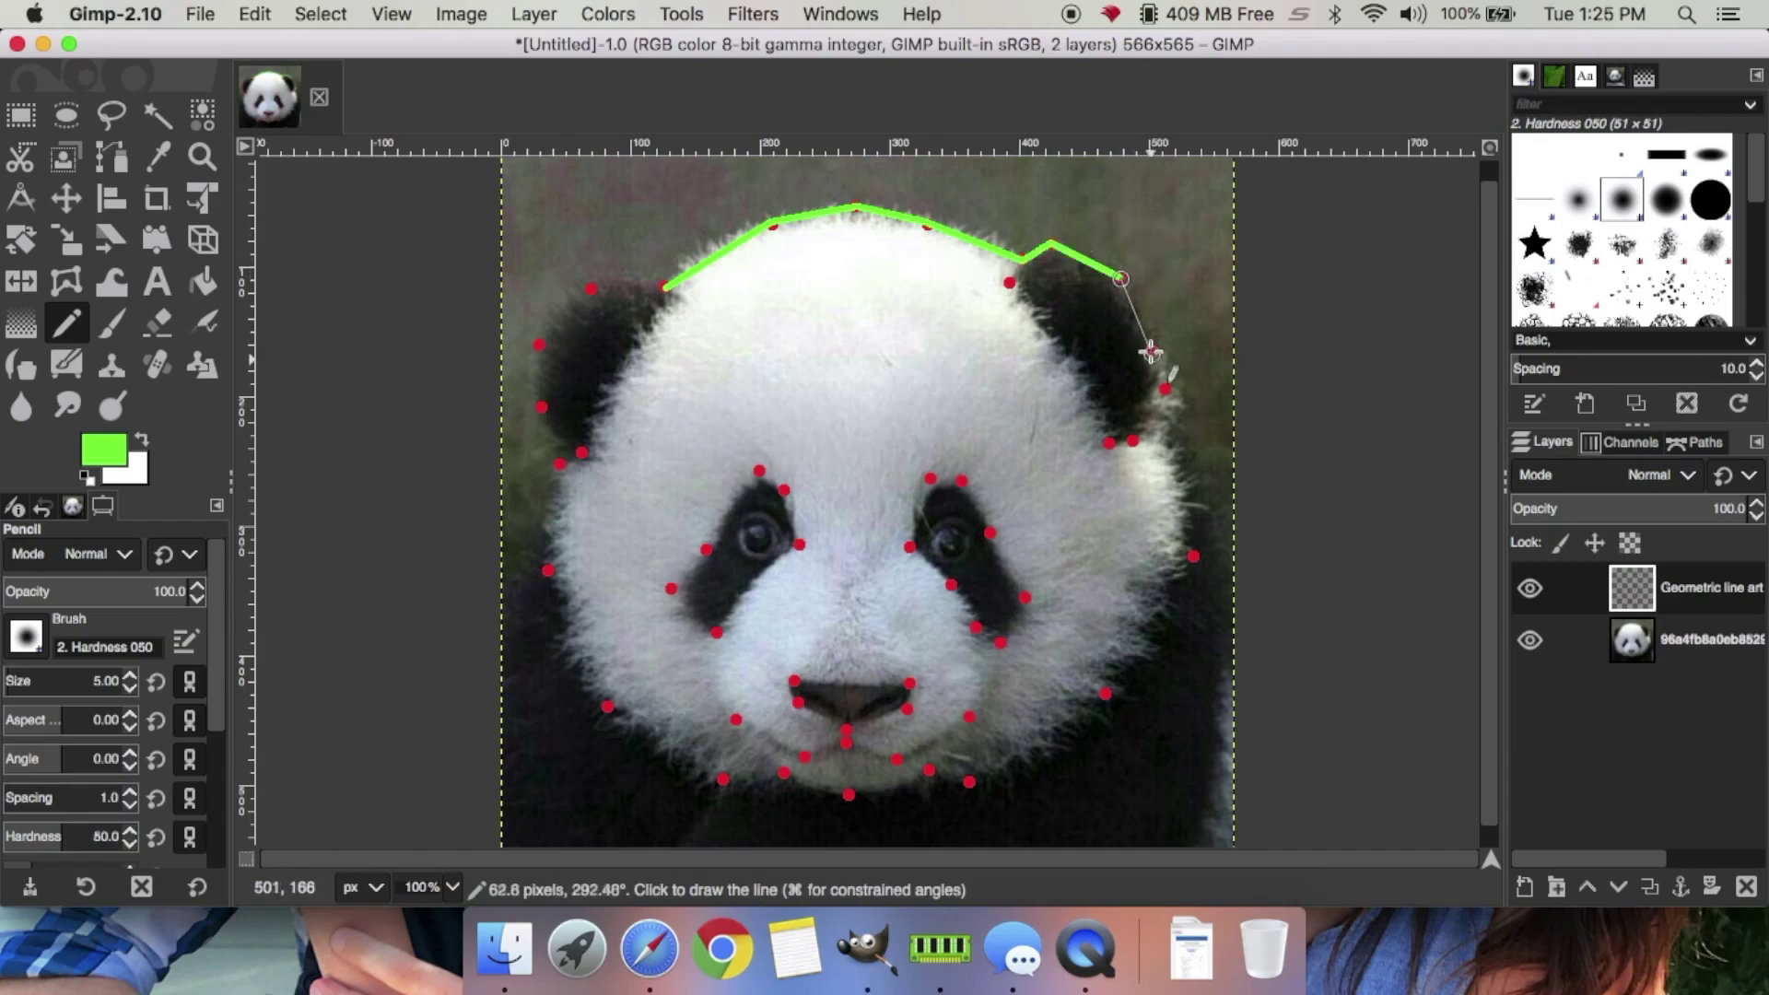
shift+click(1163, 381)
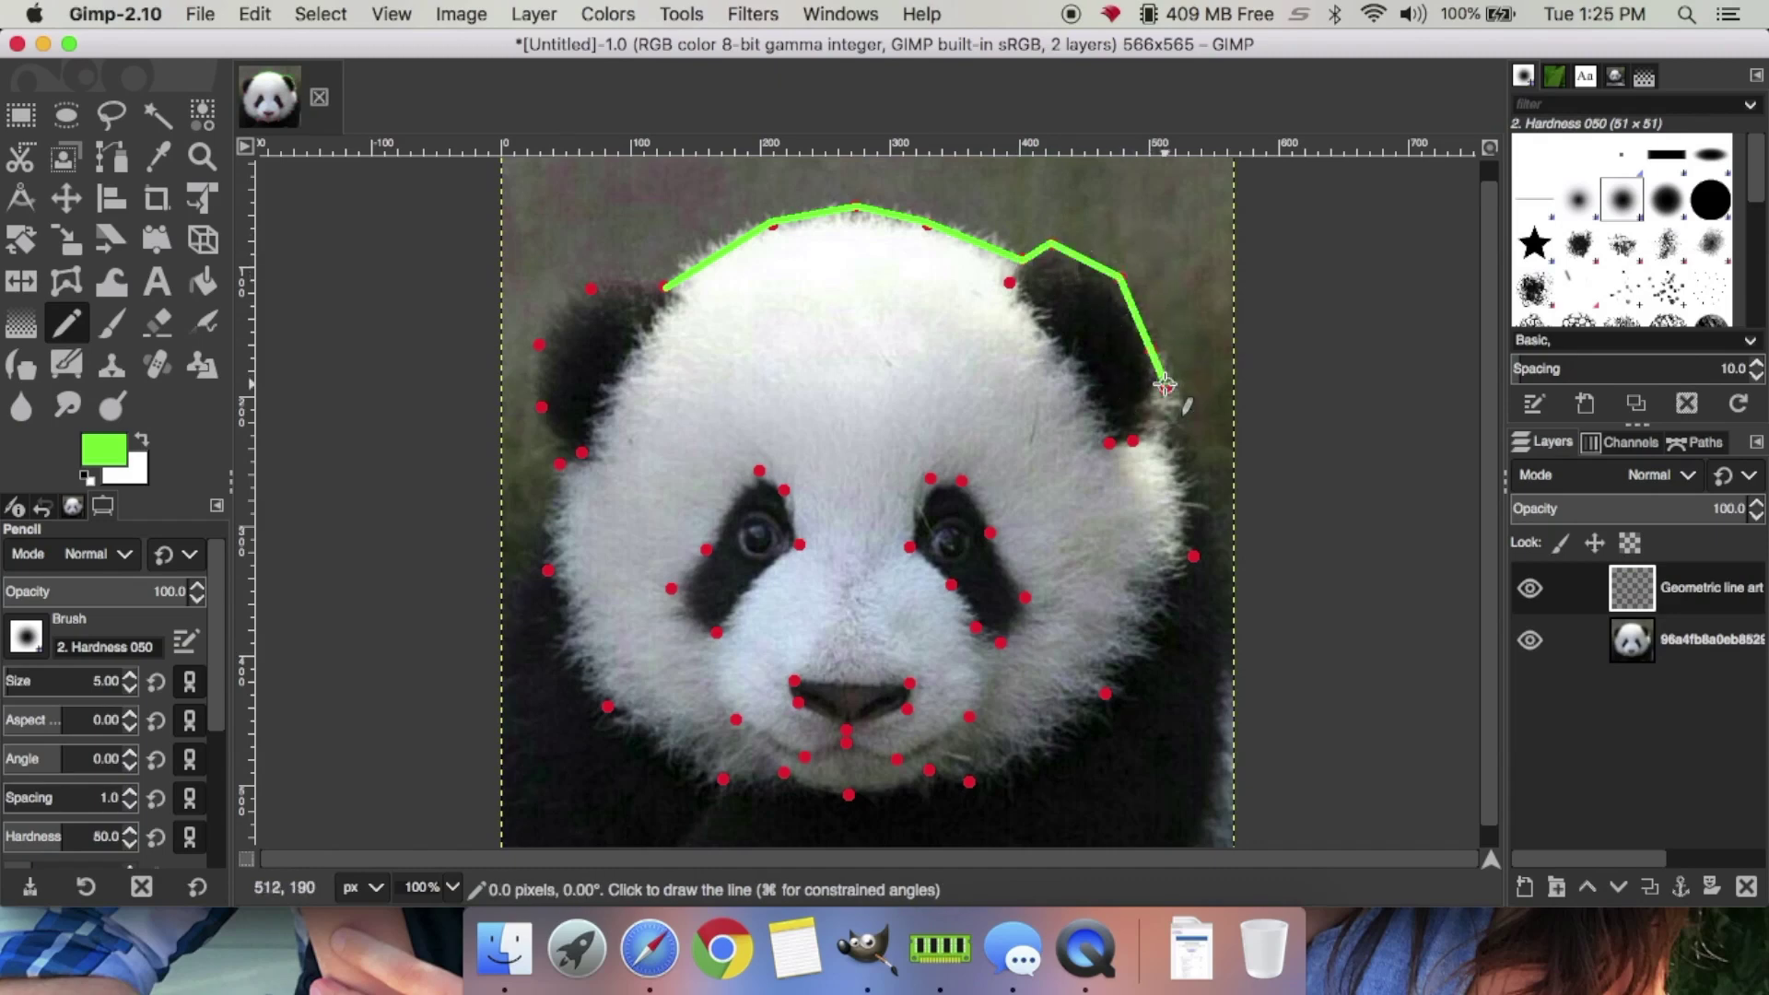
shift+click(1113, 447)
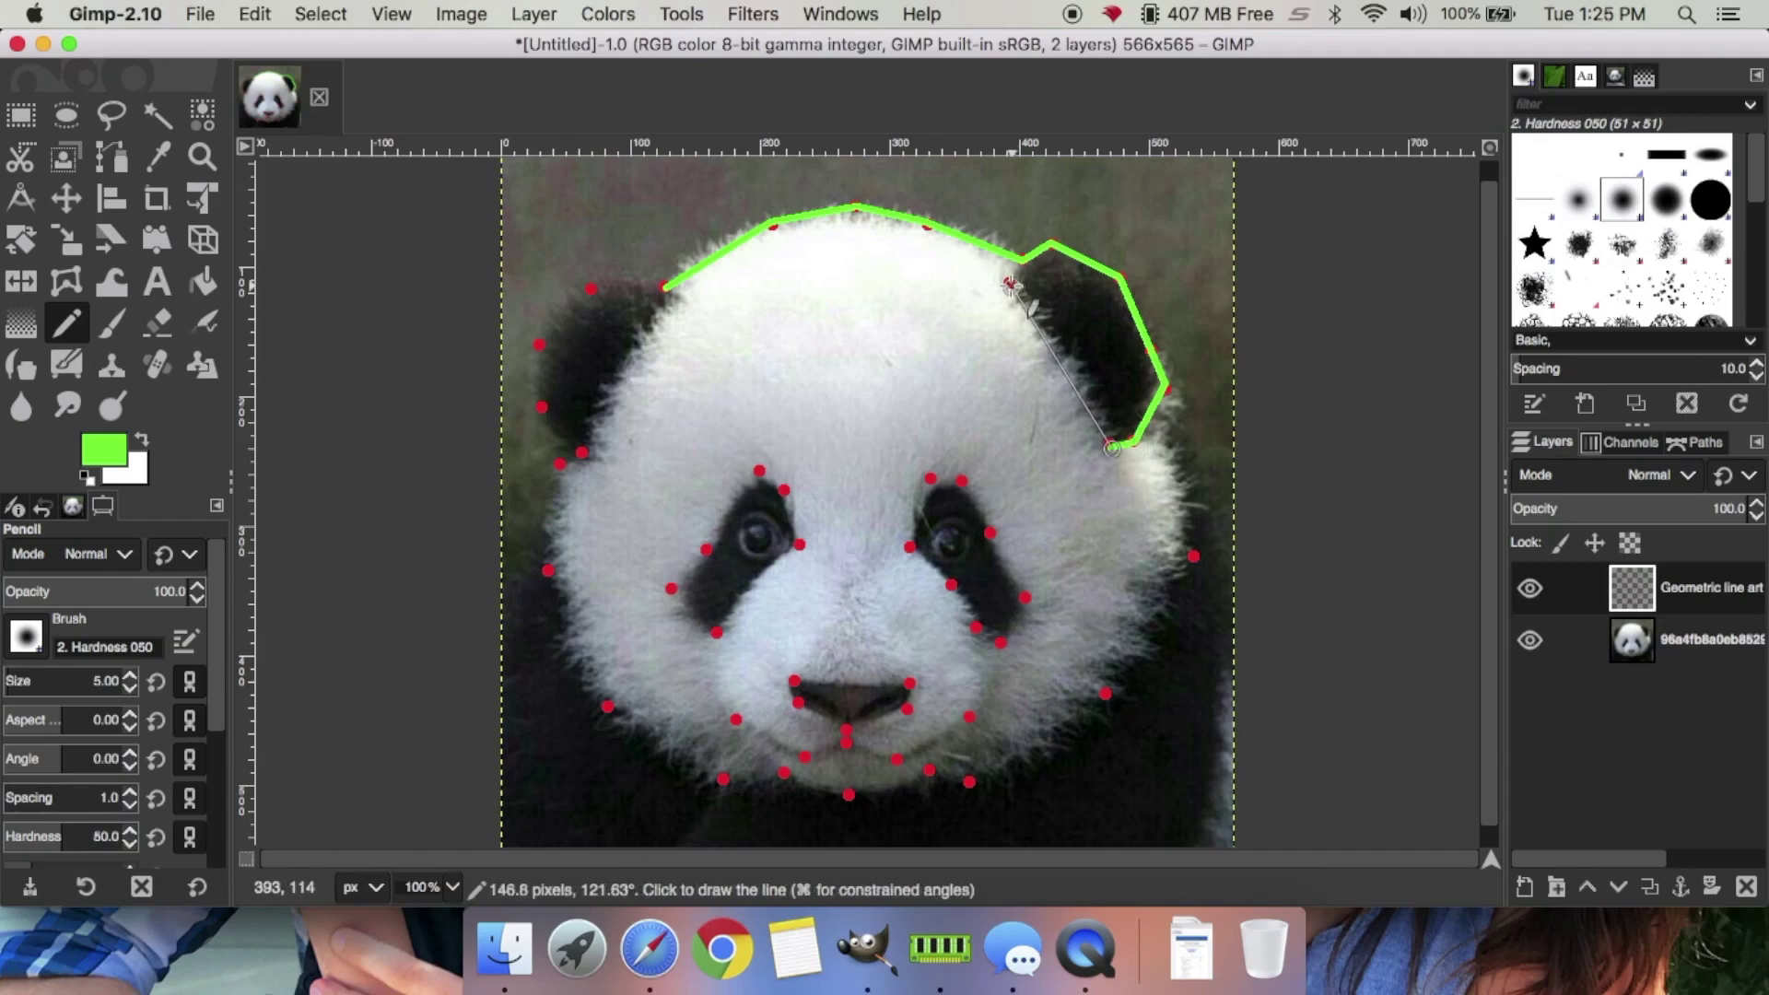
shift+click(1010, 281)
shift+click(1021, 257)
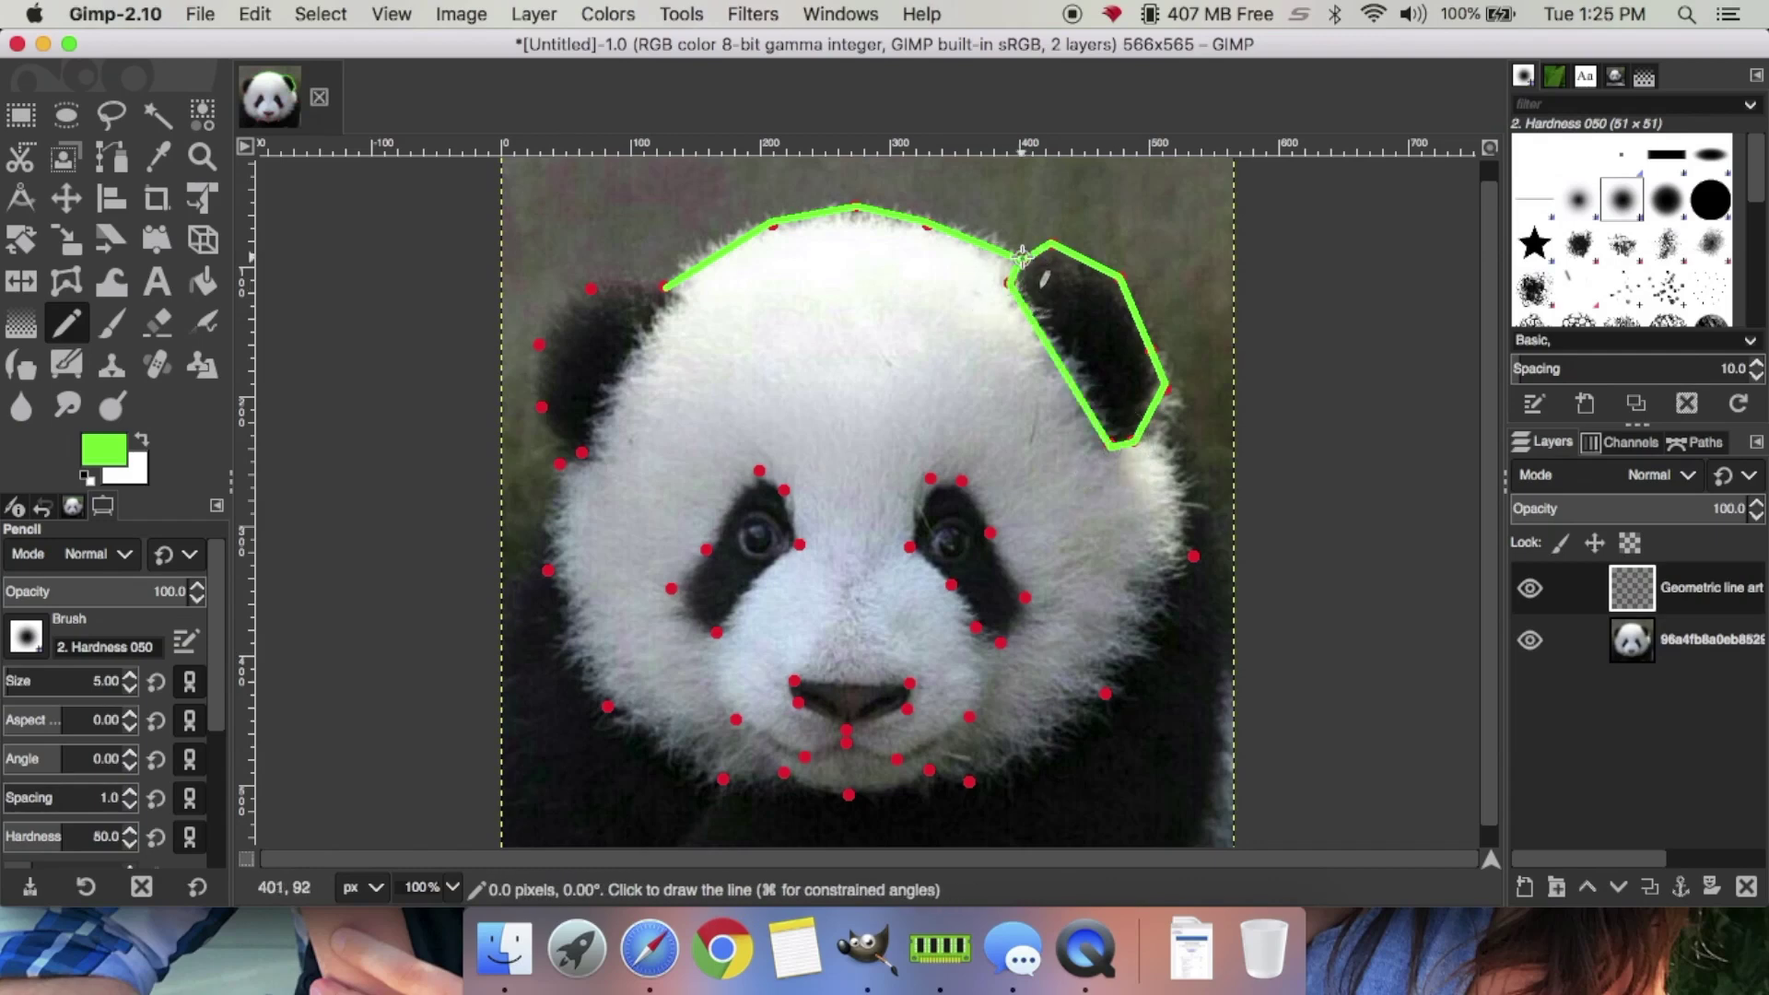
Trace green lines down the right cheek, along the jaw and around the chin
click(1153, 410)
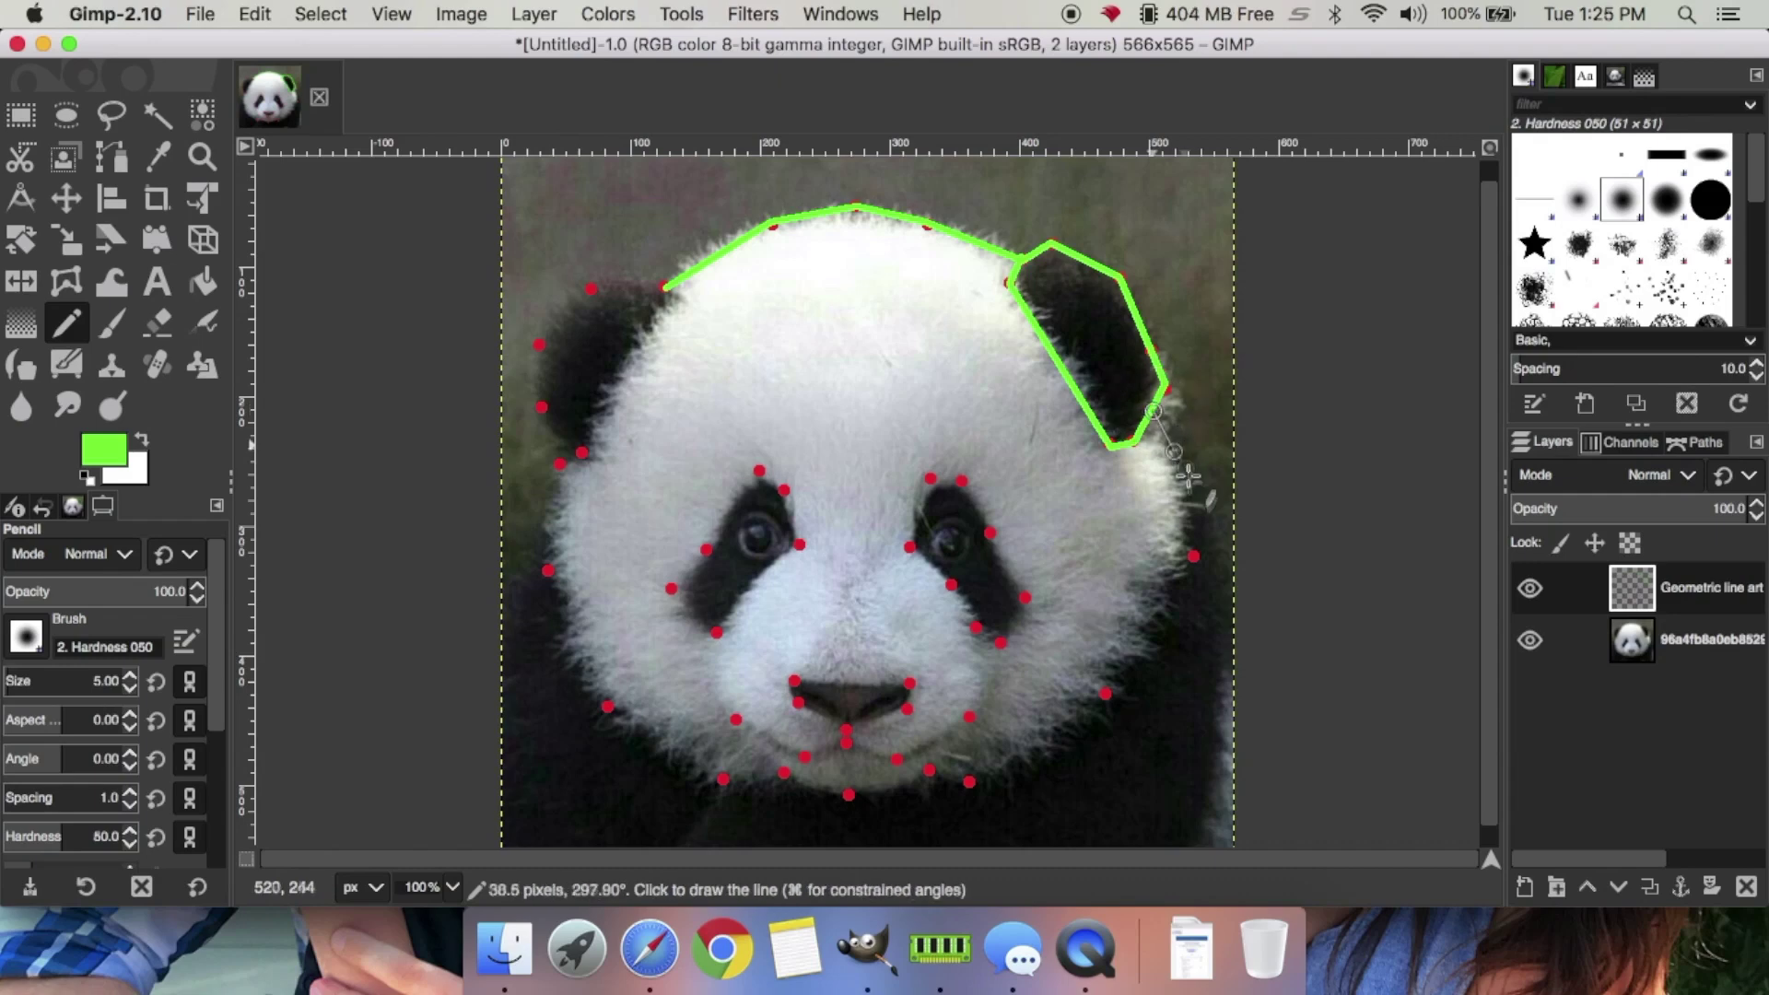
shift+click(1194, 556)
shift+click(1104, 695)
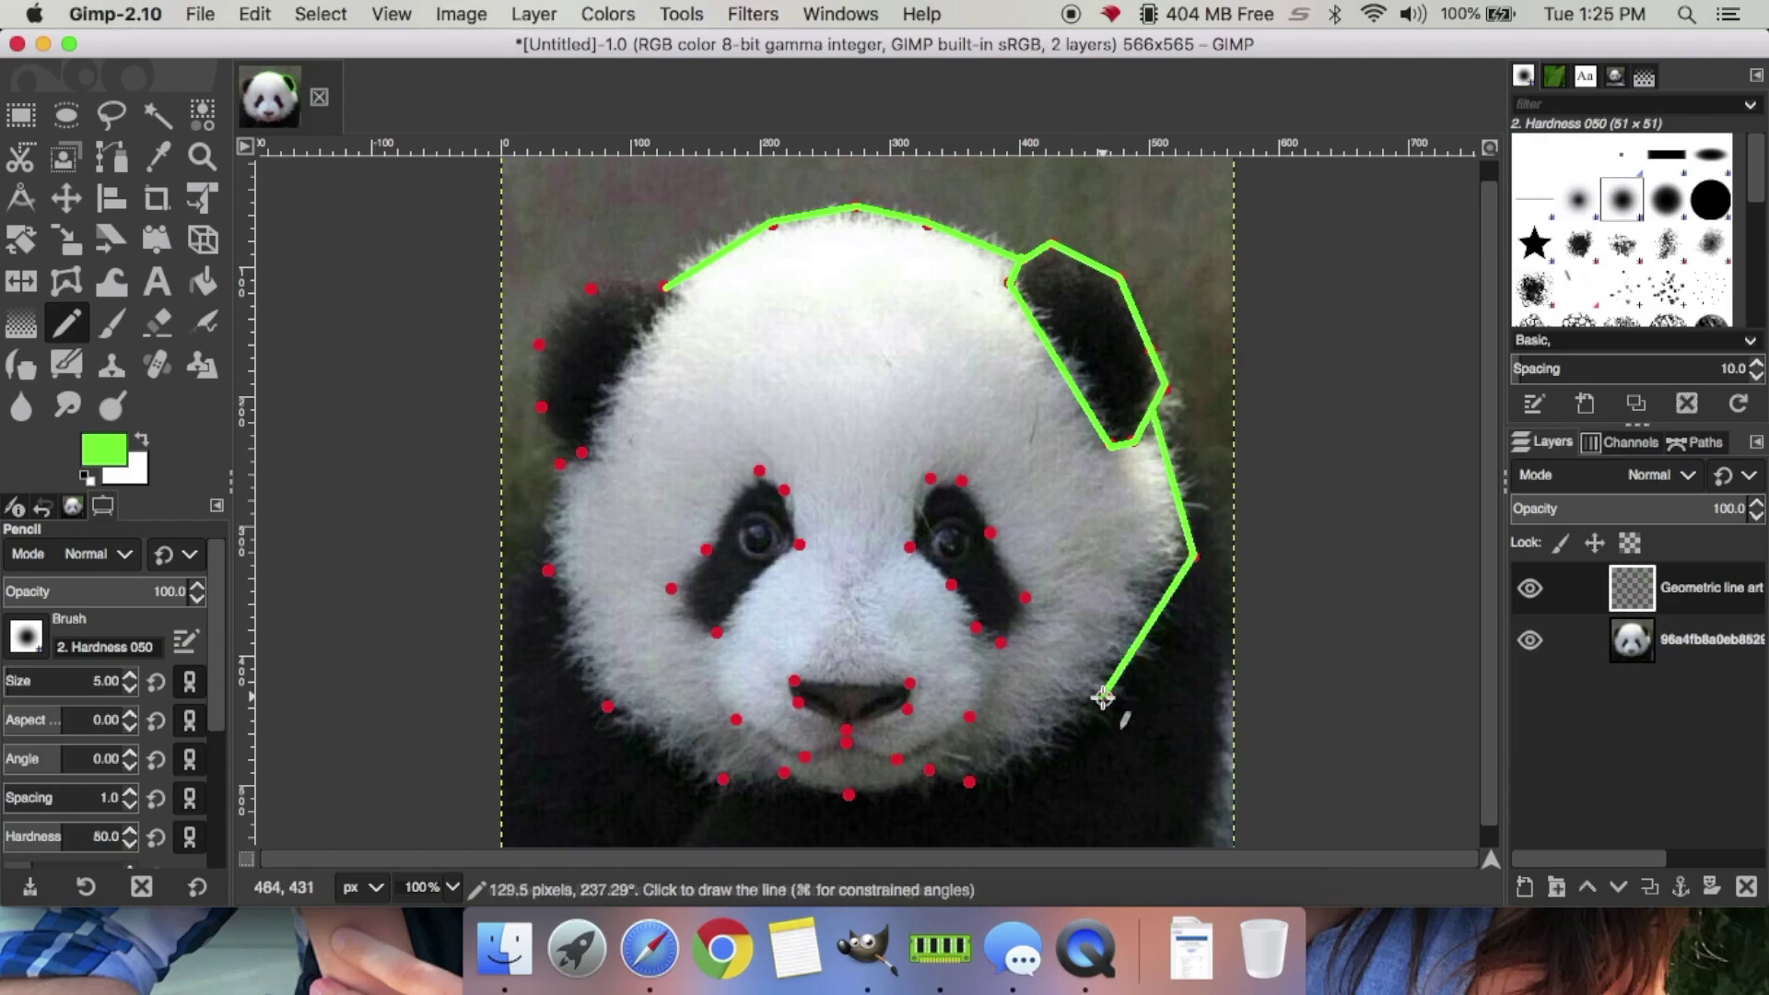
shift+click(967, 785)
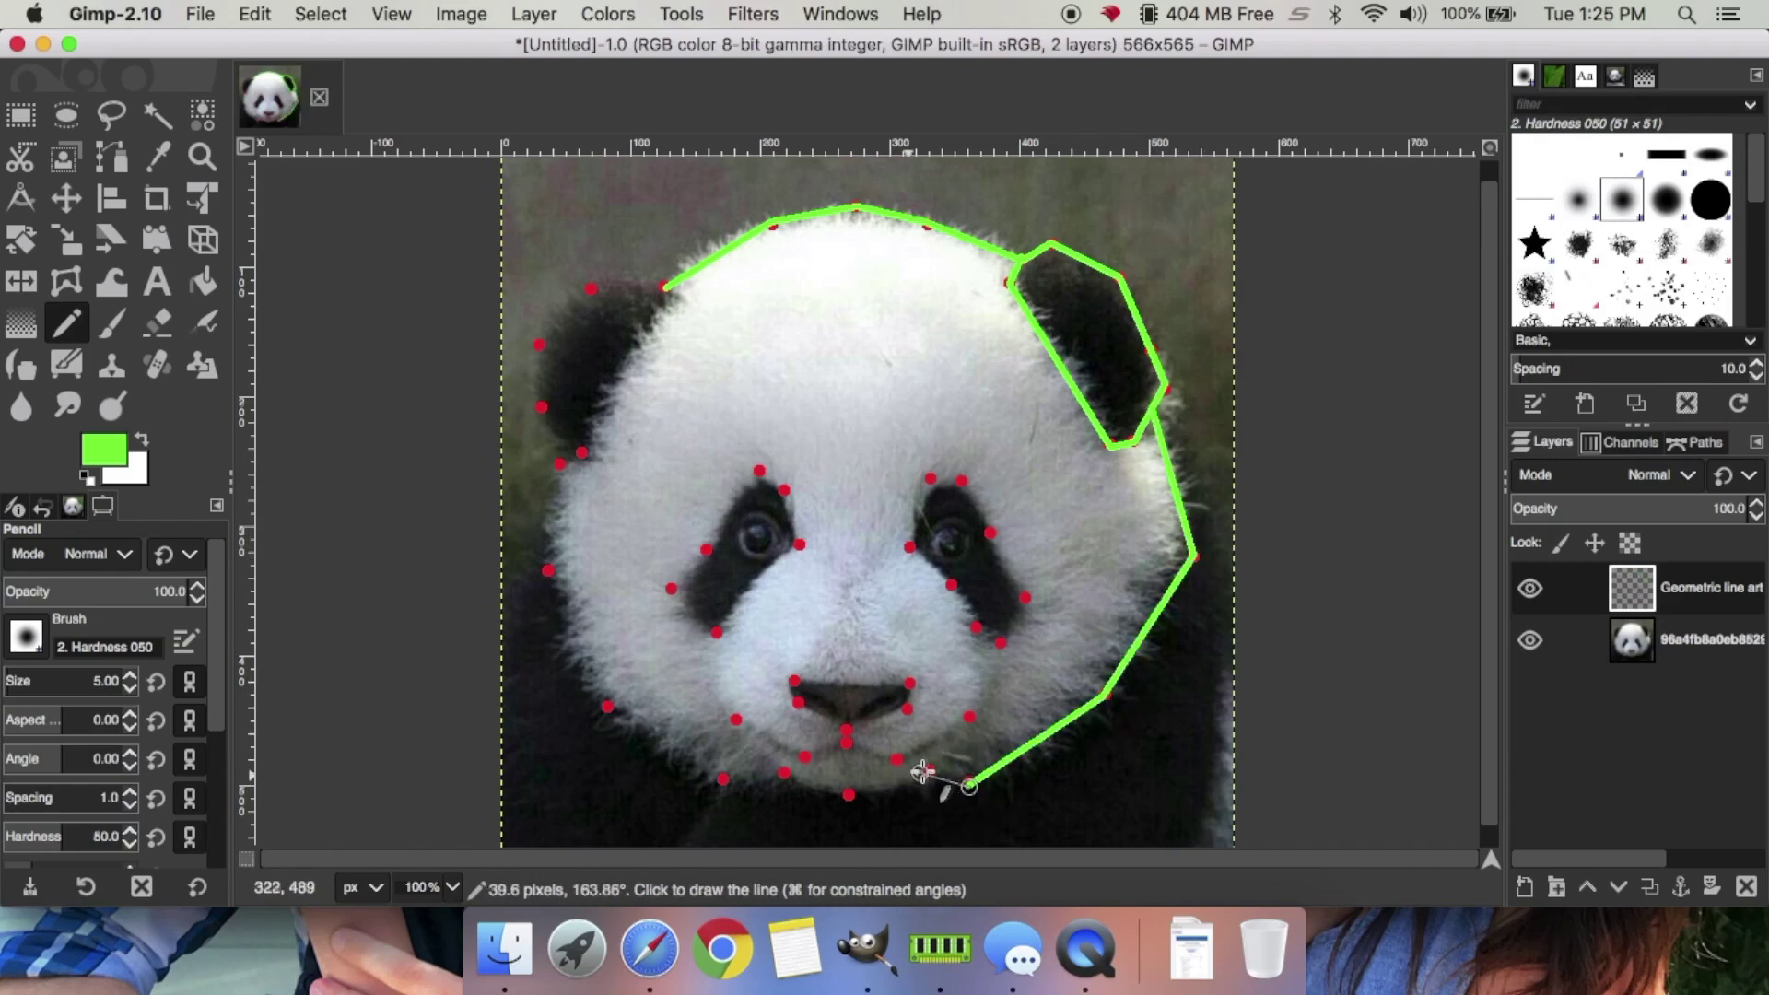
shift+click(927, 770)
shift+click(849, 796)
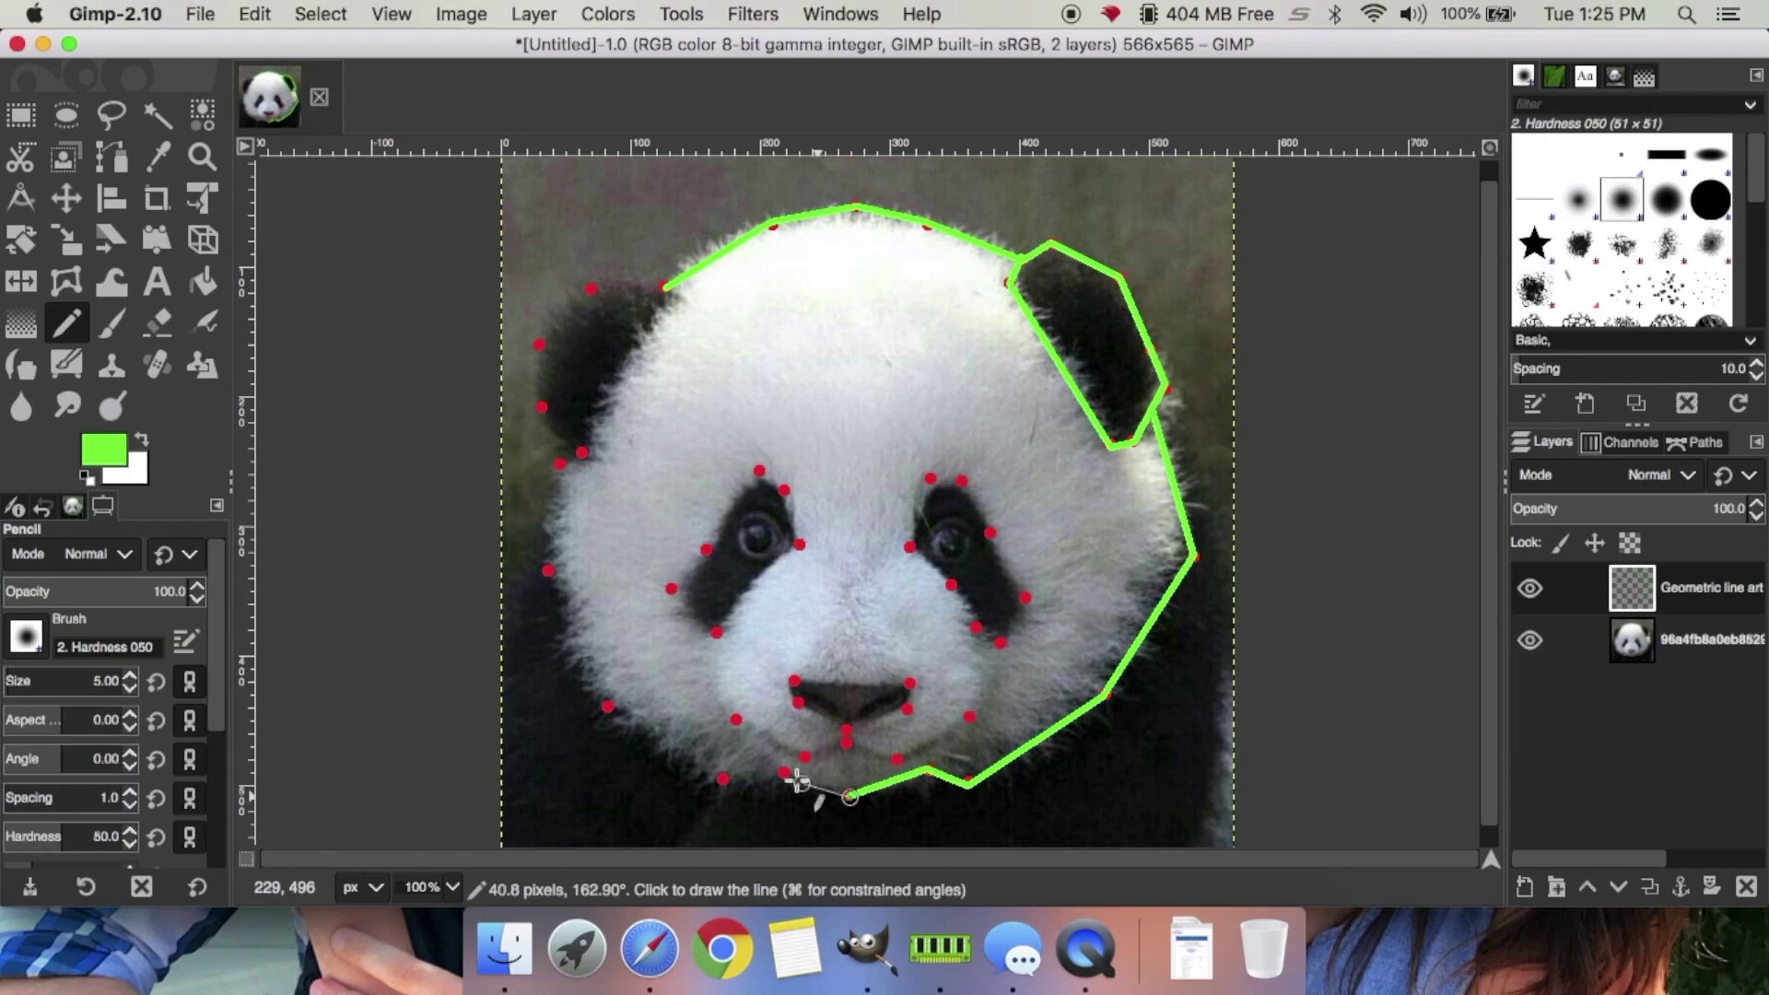
shift+click(781, 776)
shift+click(719, 783)
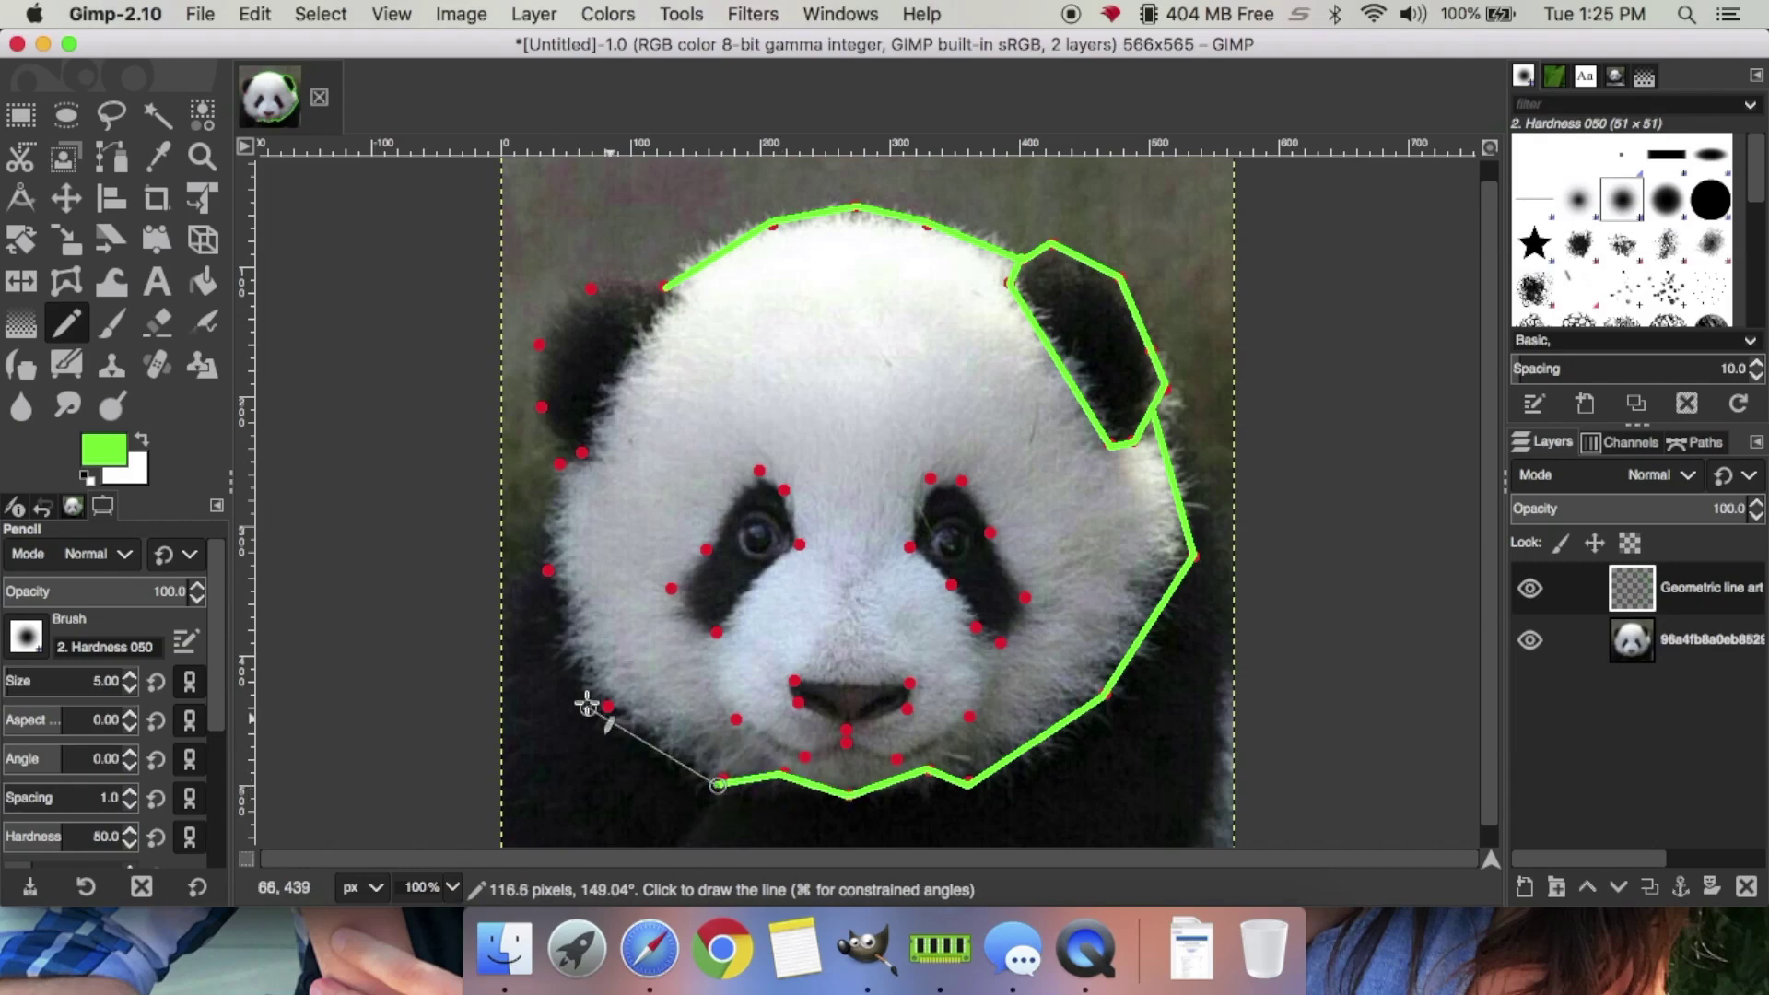
shift+click(607, 706)
Trace the left cheek and enclose the left ear, undoing a stray line toward the left eye
shift+click(547, 570)
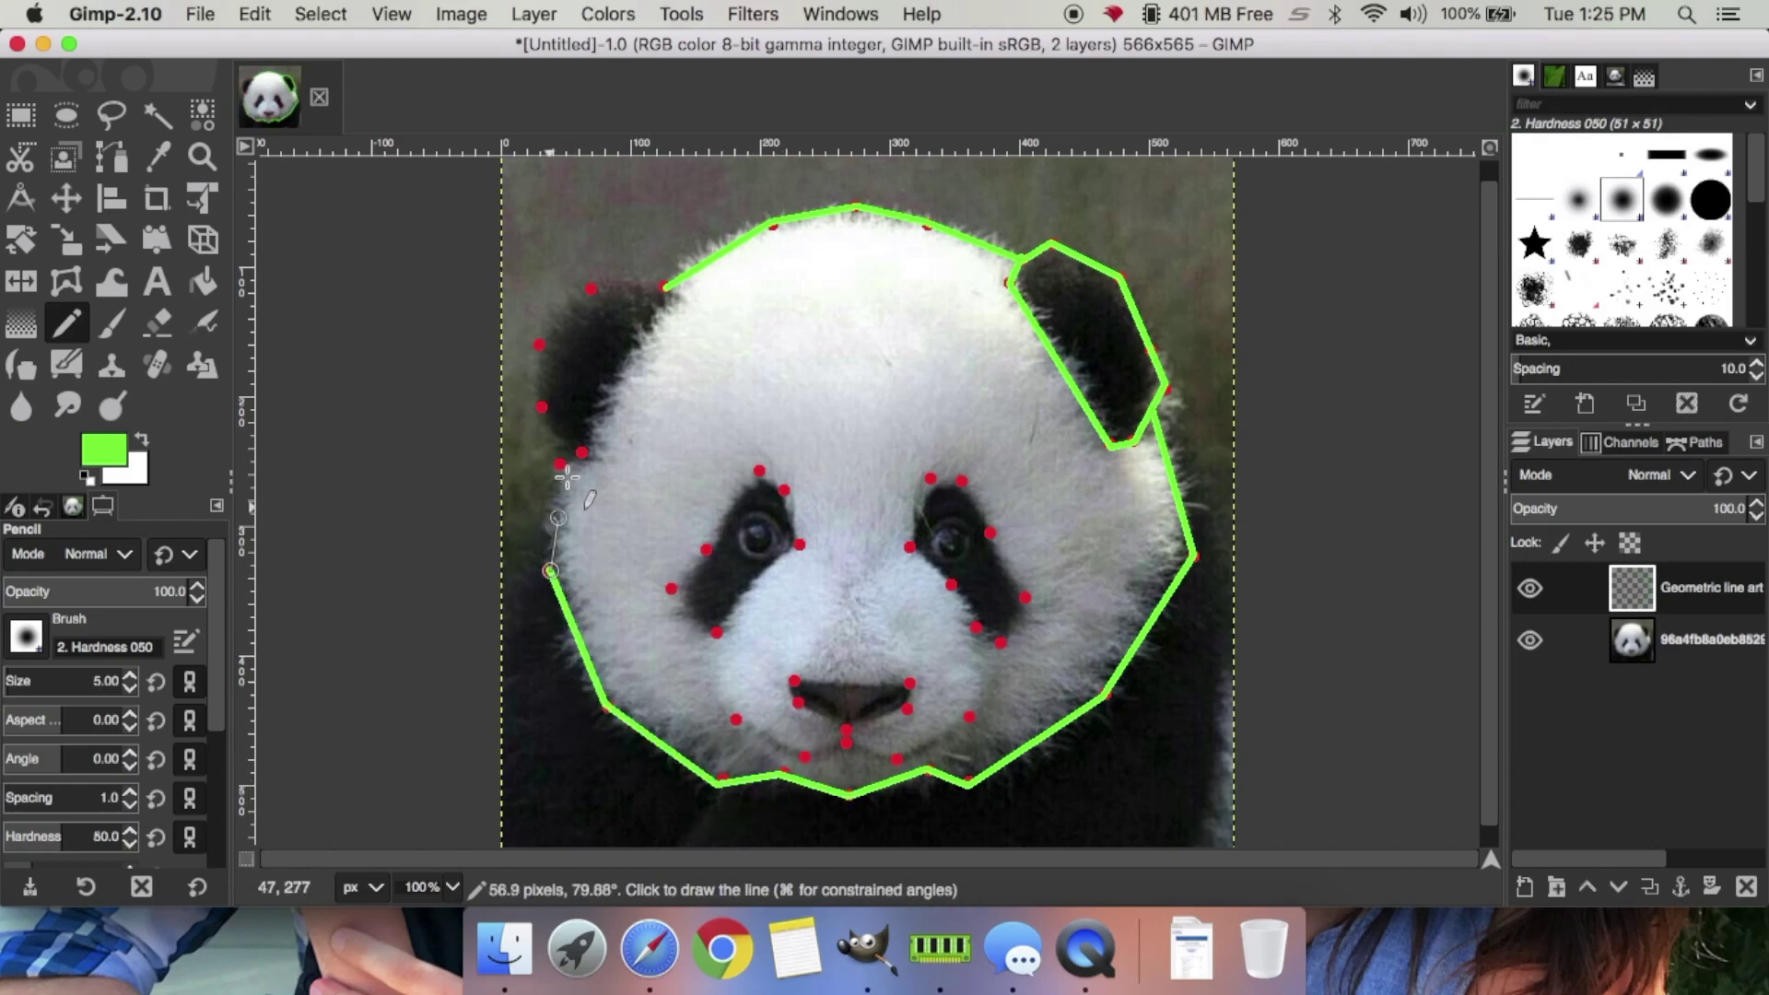
shift+click(560, 462)
shift+click(580, 450)
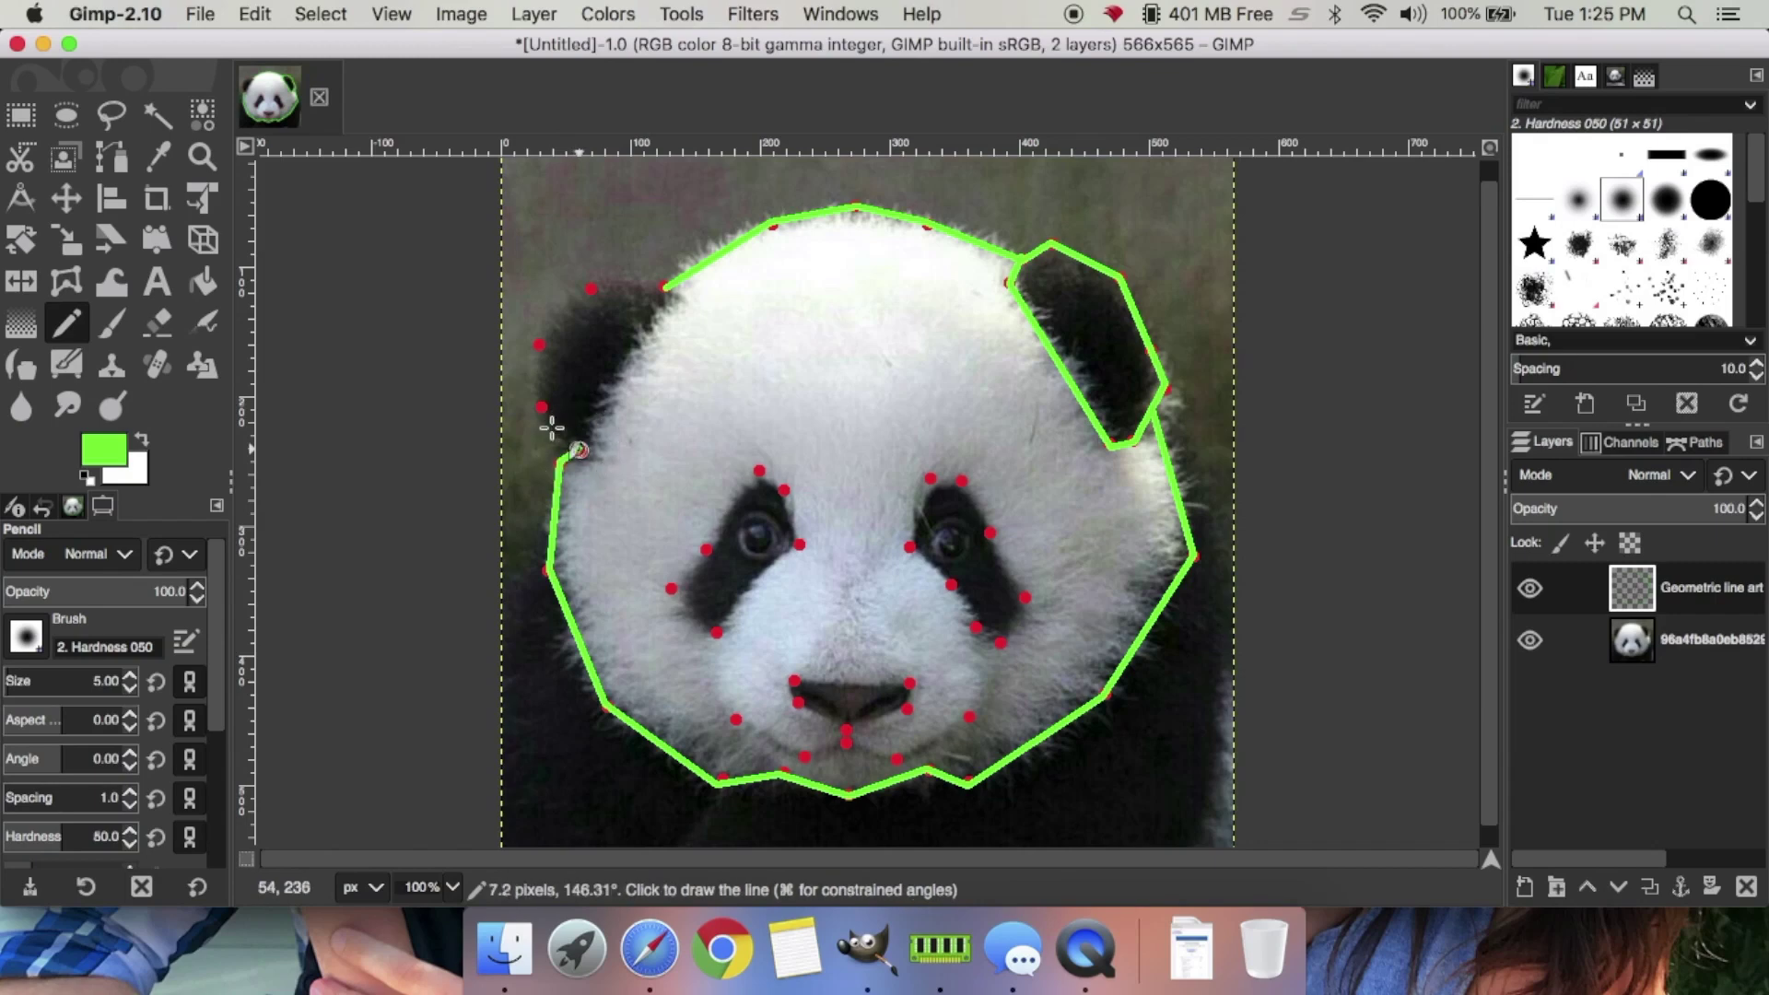
shift+click(539, 407)
shift+click(543, 344)
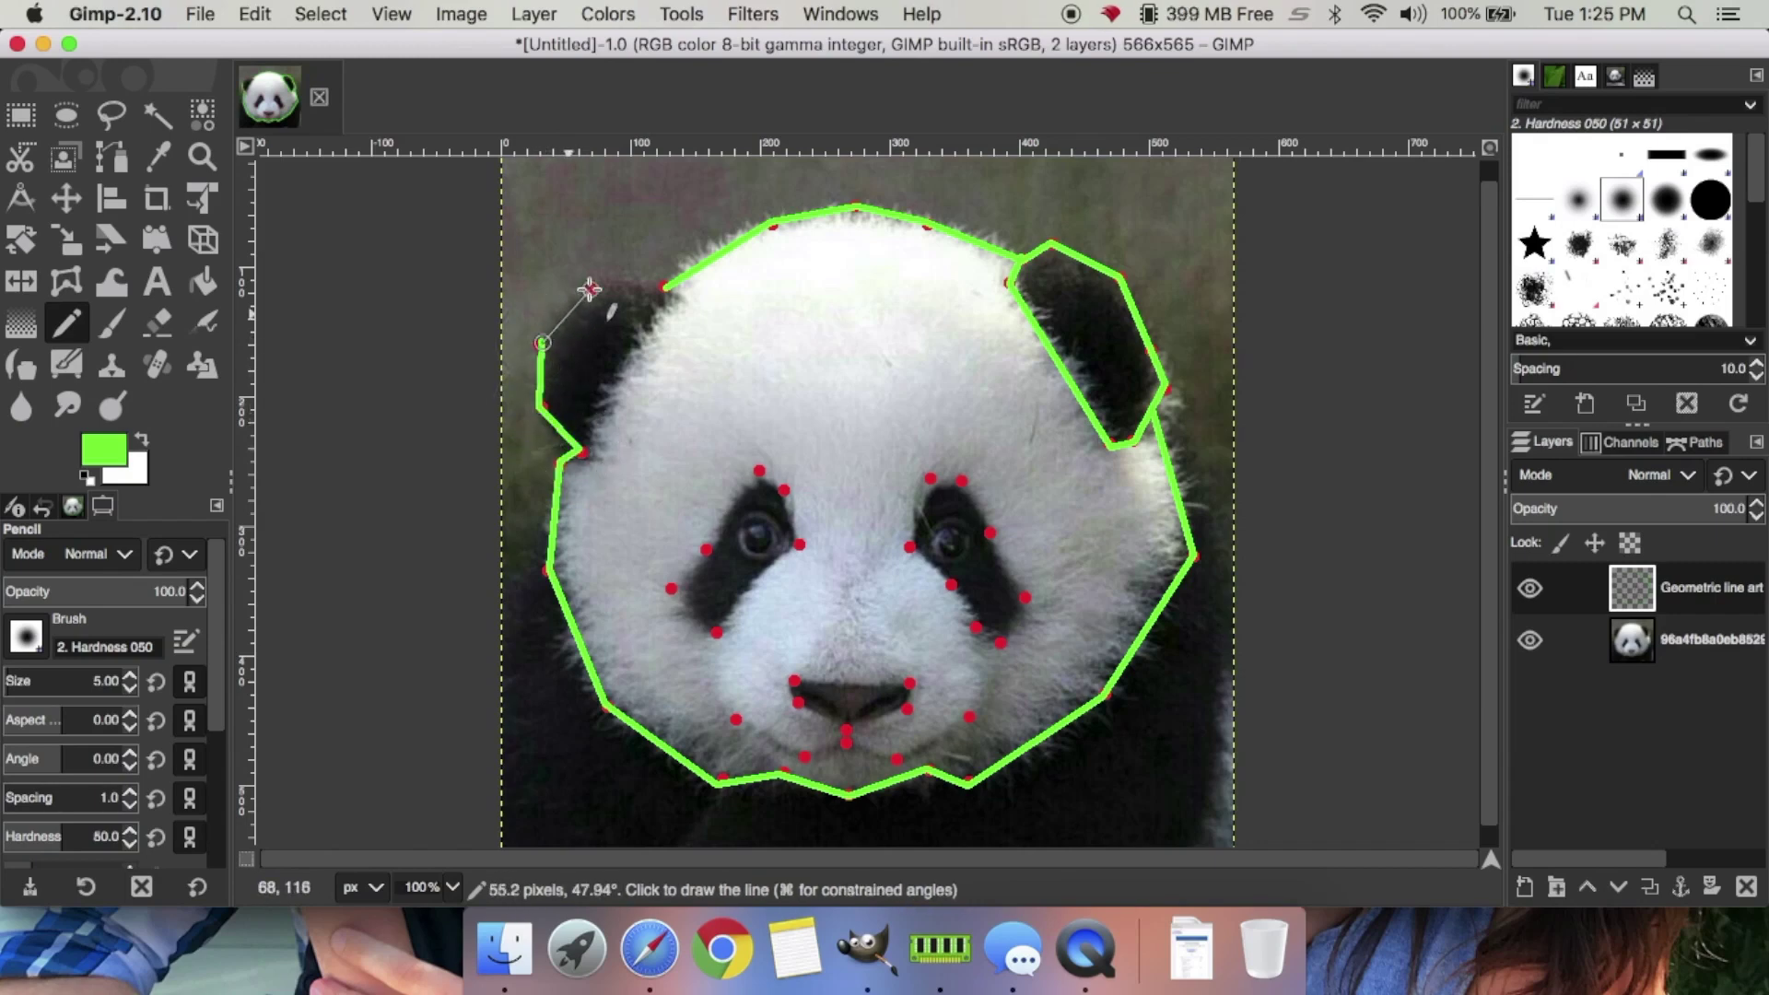
shift+click(591, 289)
shift+click(666, 289)
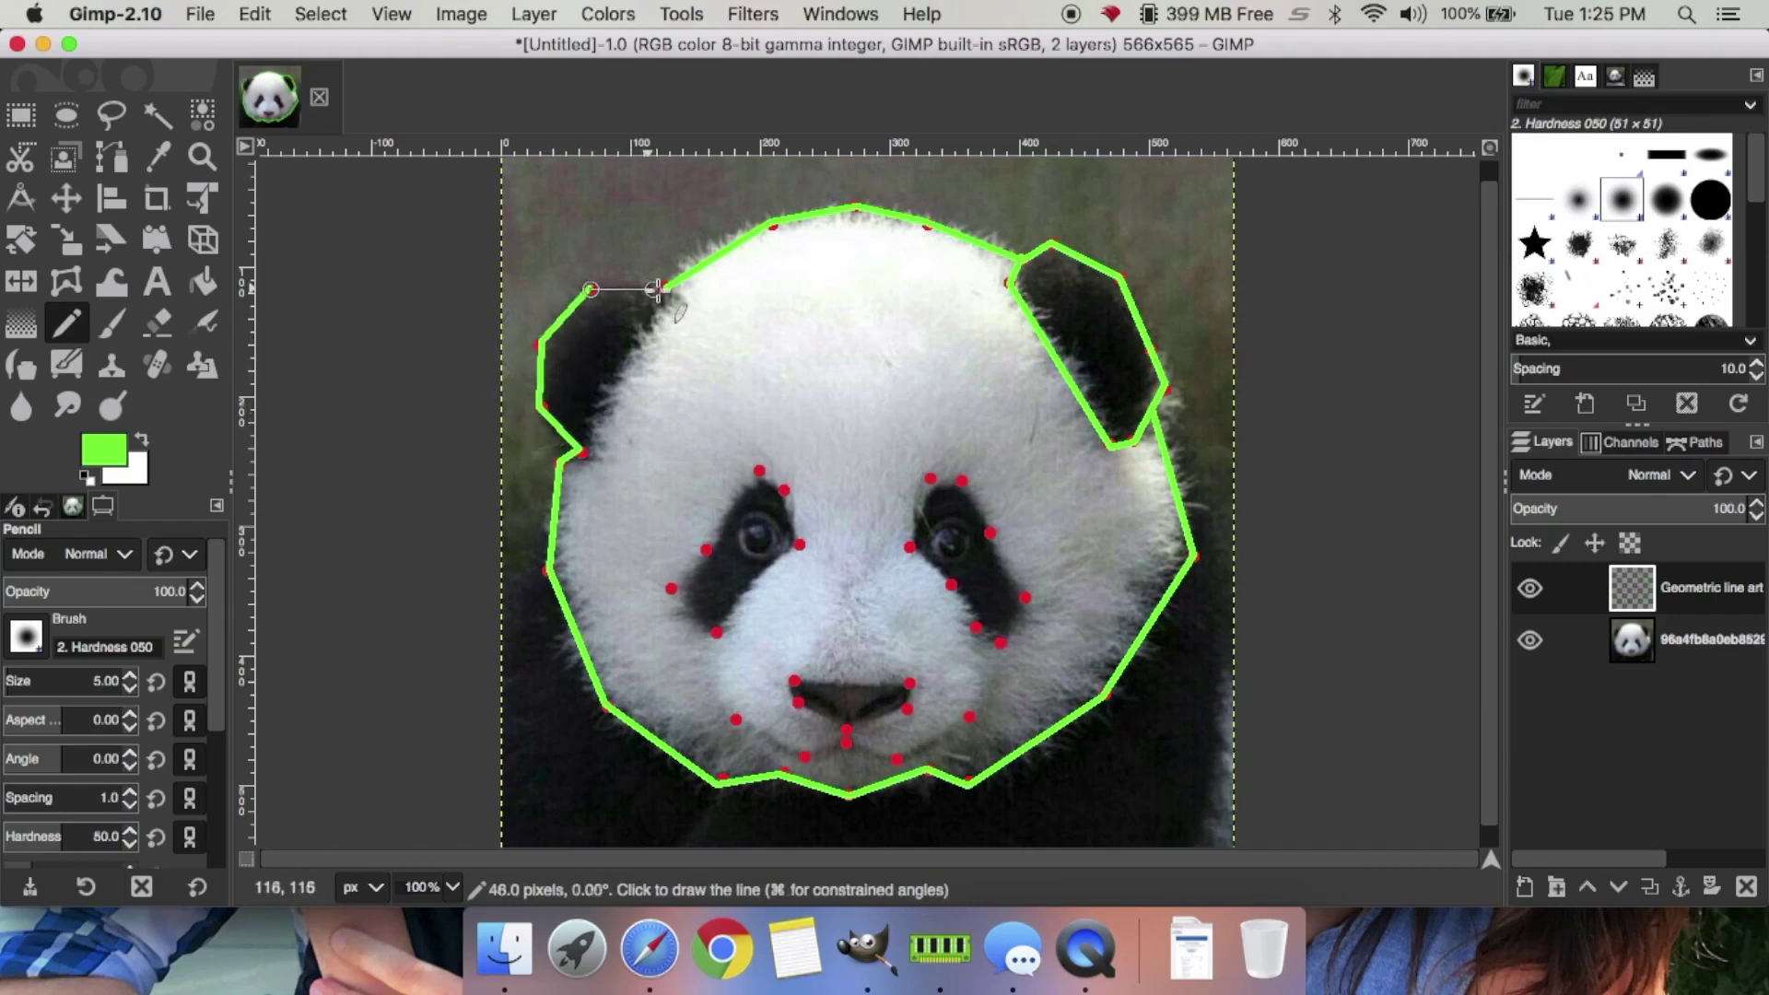
shift+click(580, 450)
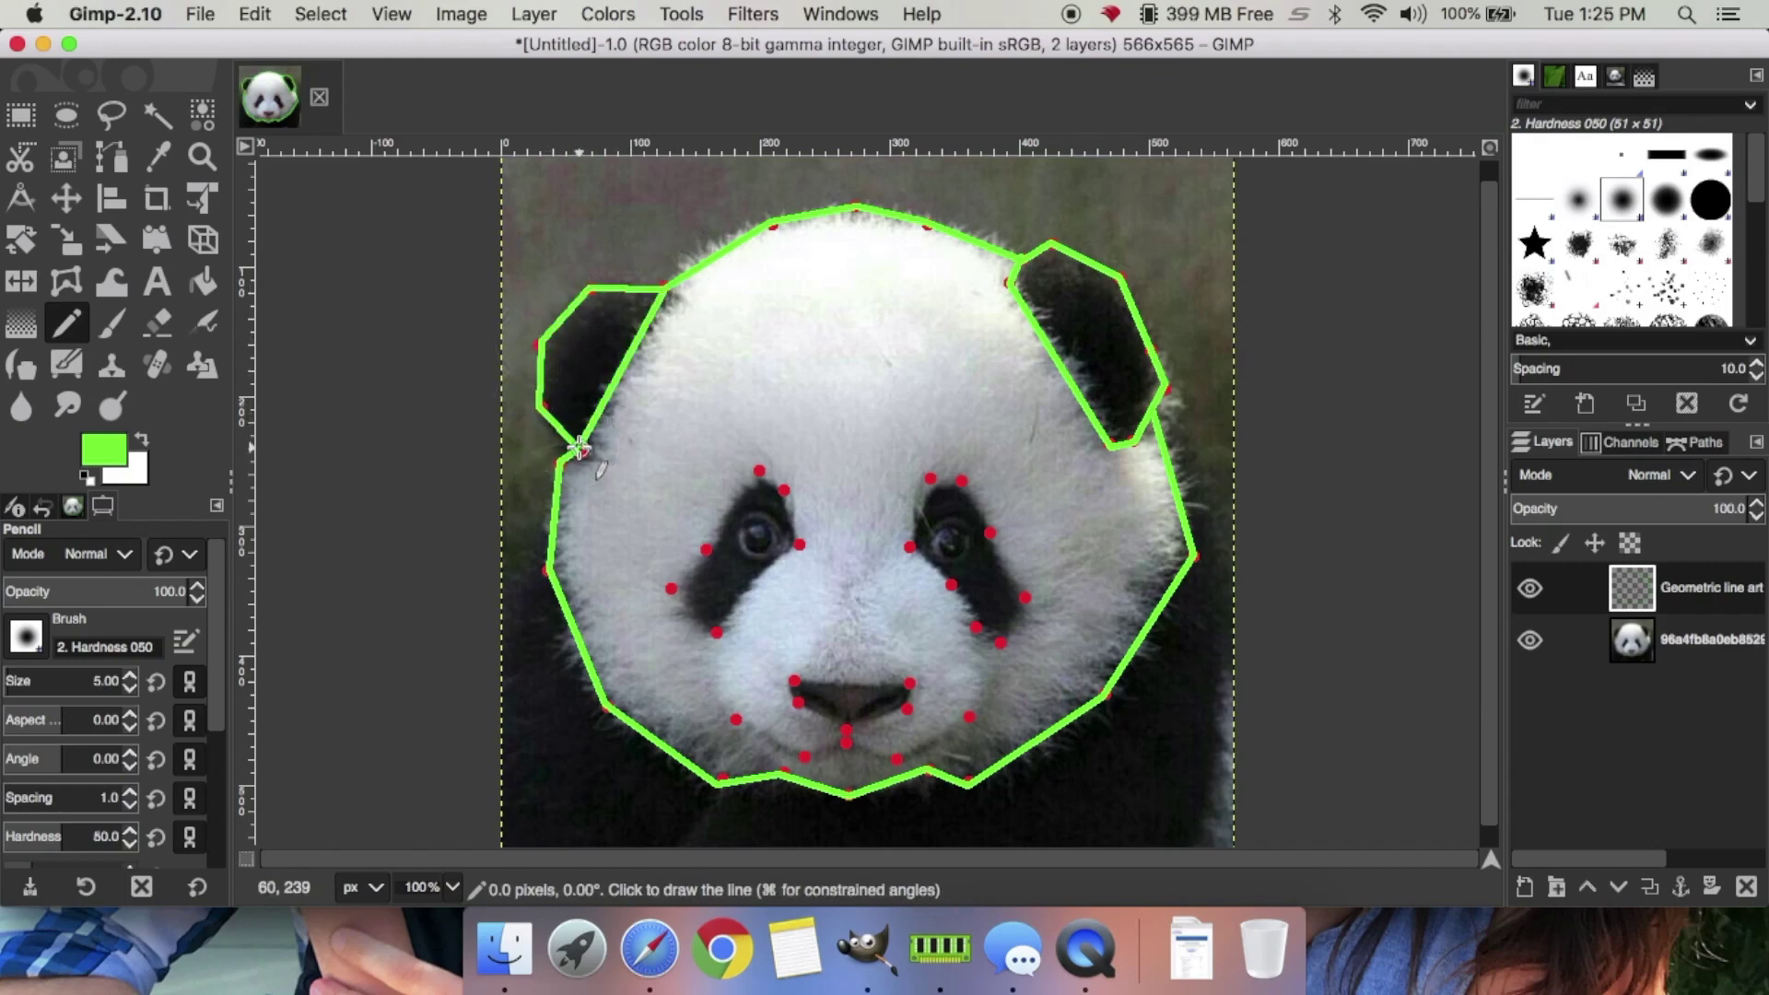
shift+click(757, 470)
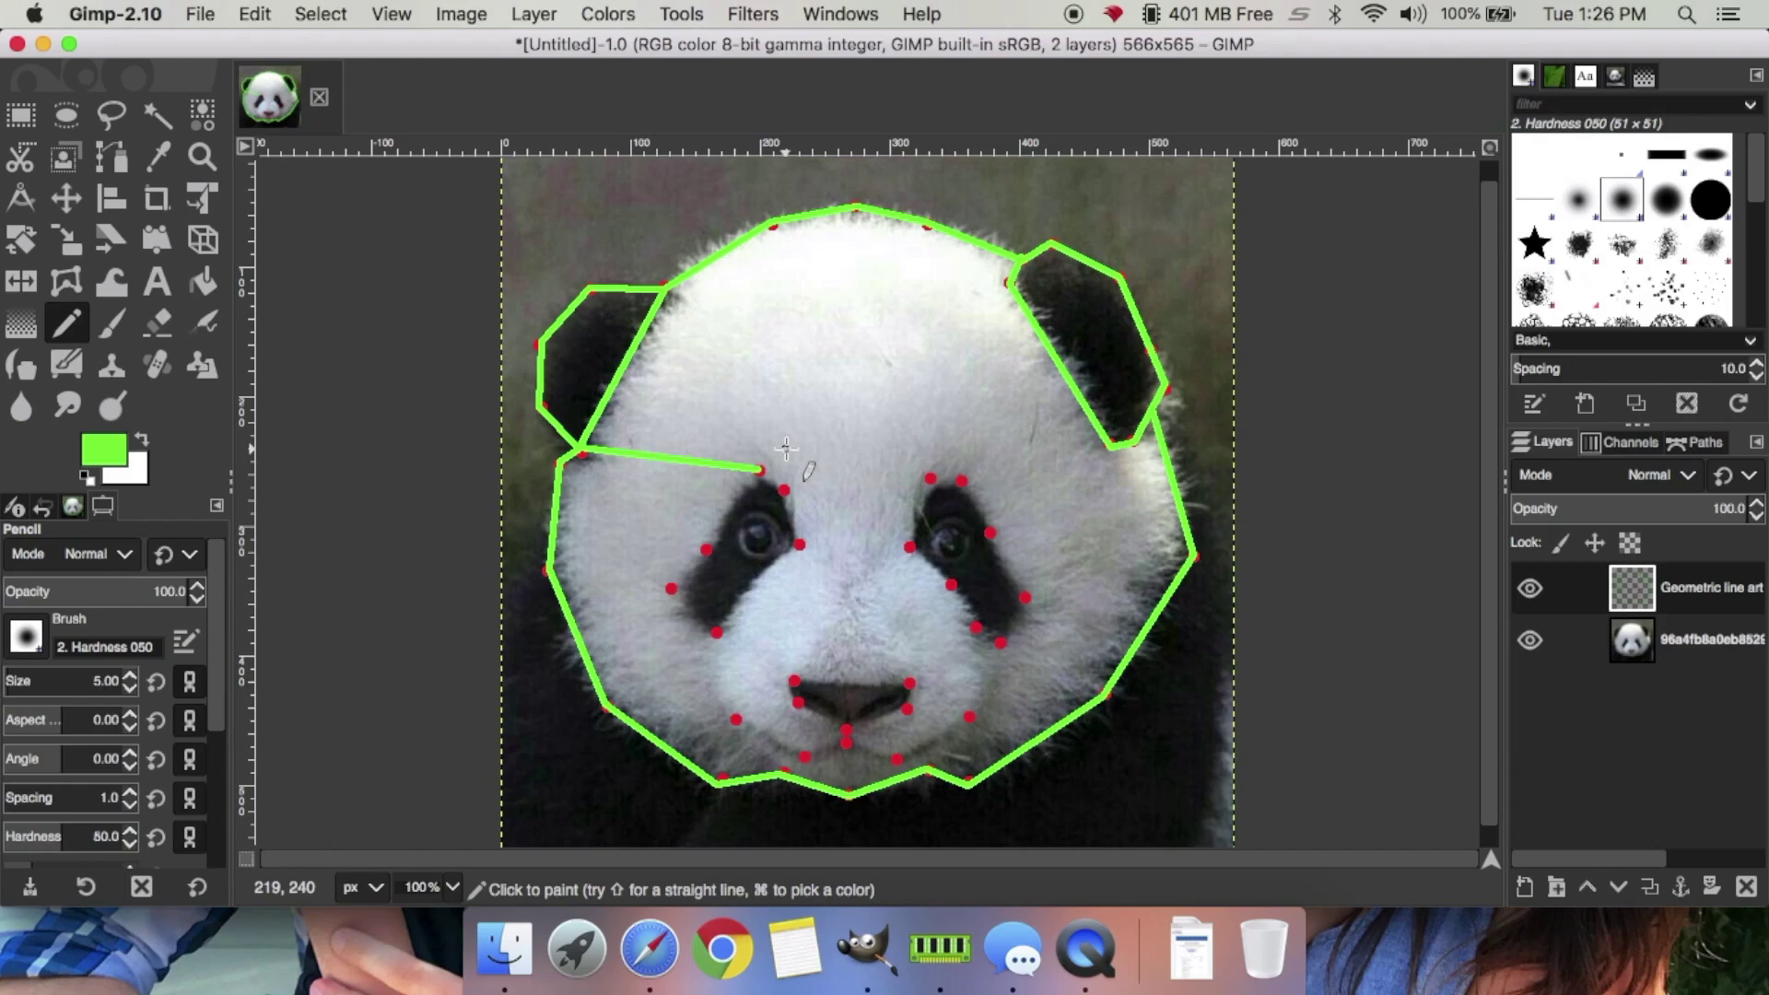
key(super+z)
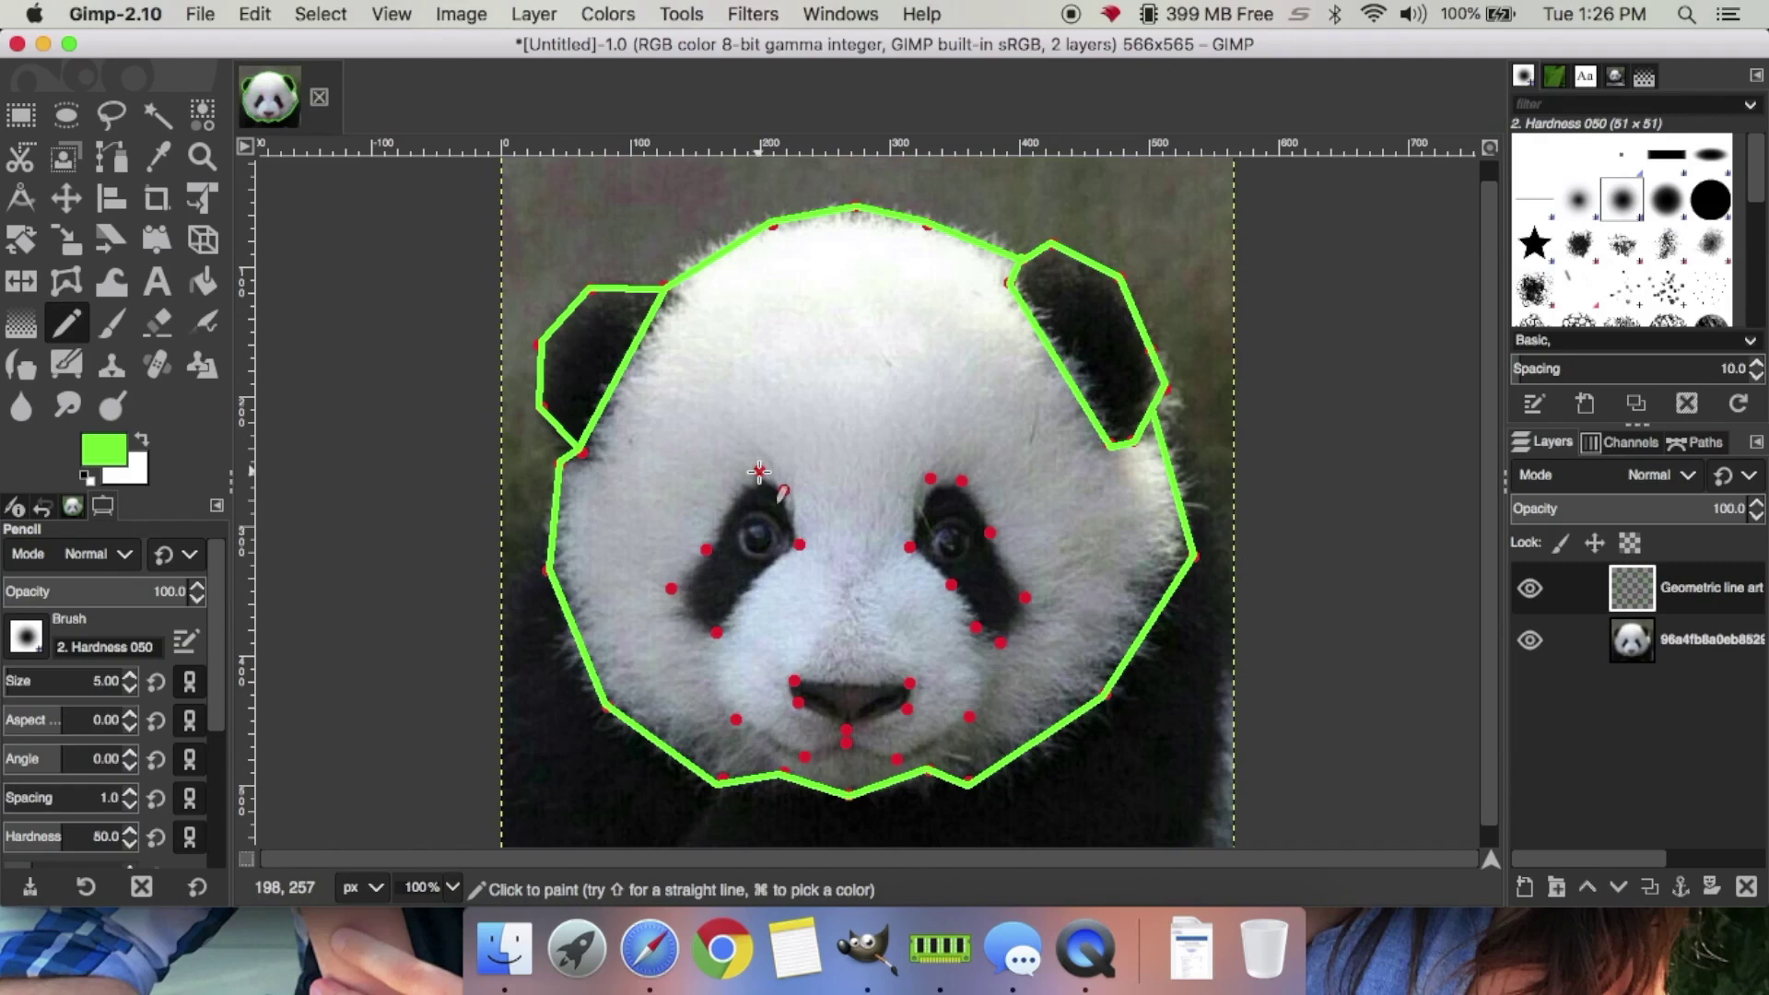
Outline the left eye patch with green lines through its red dots
click(758, 471)
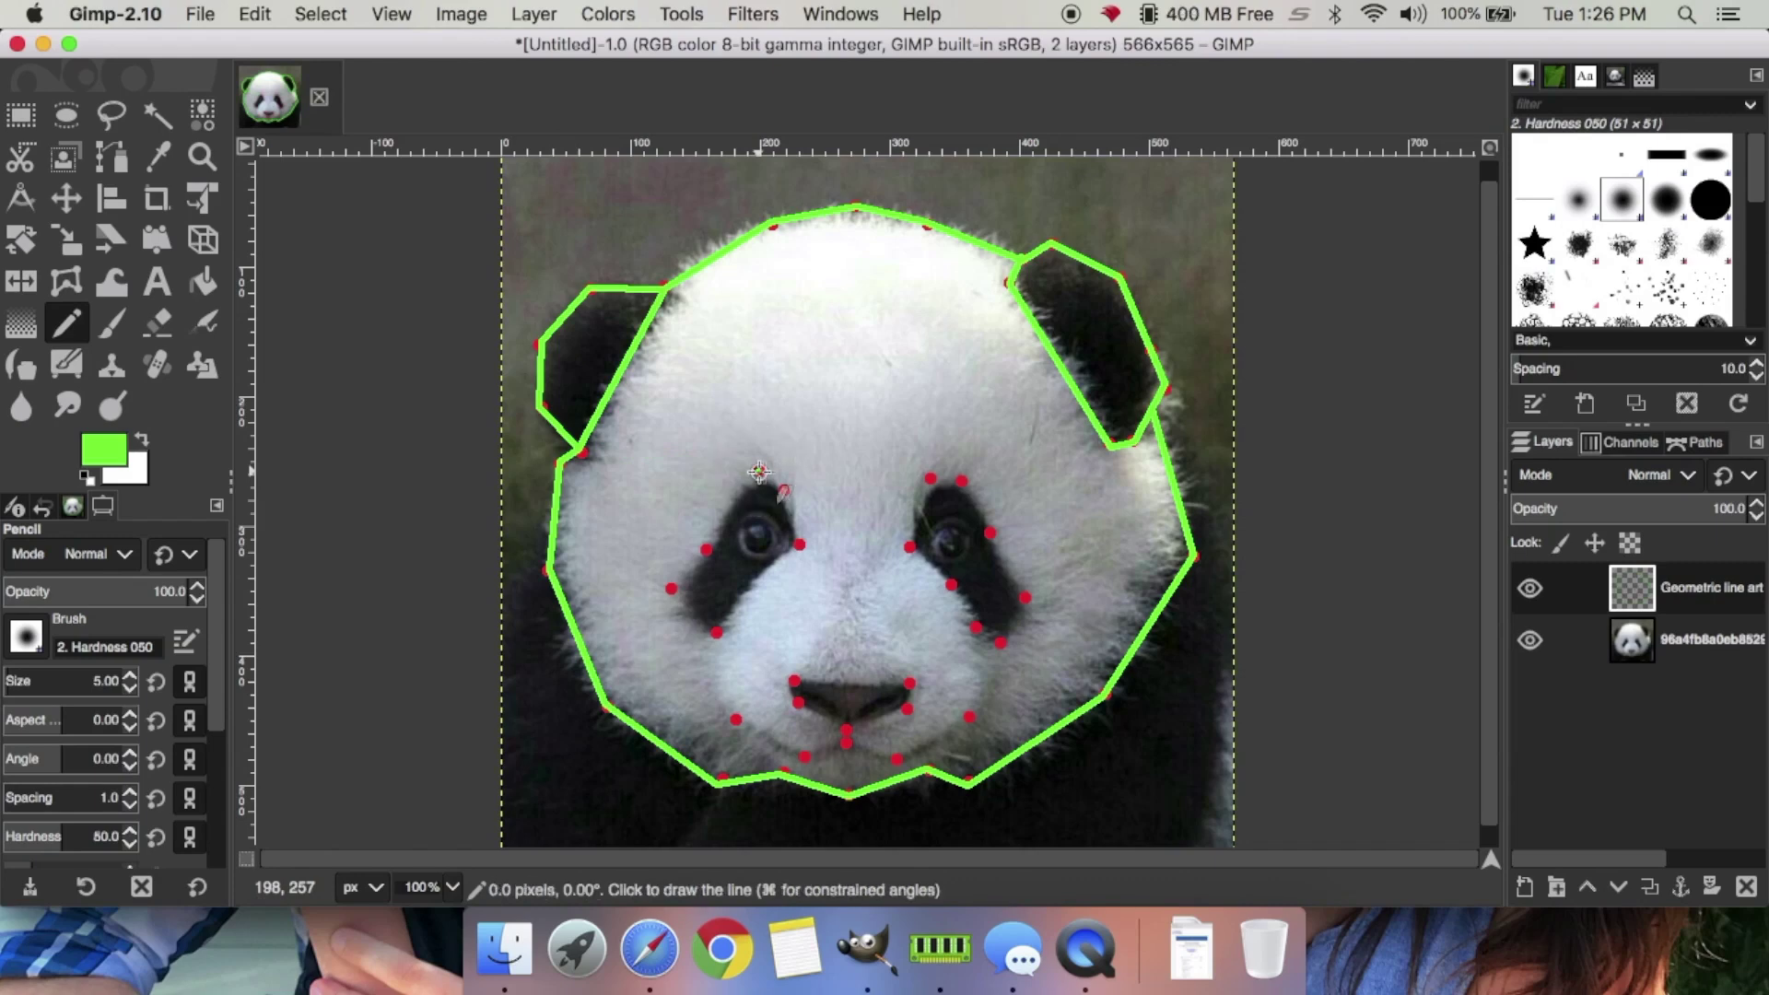
shift+click(784, 490)
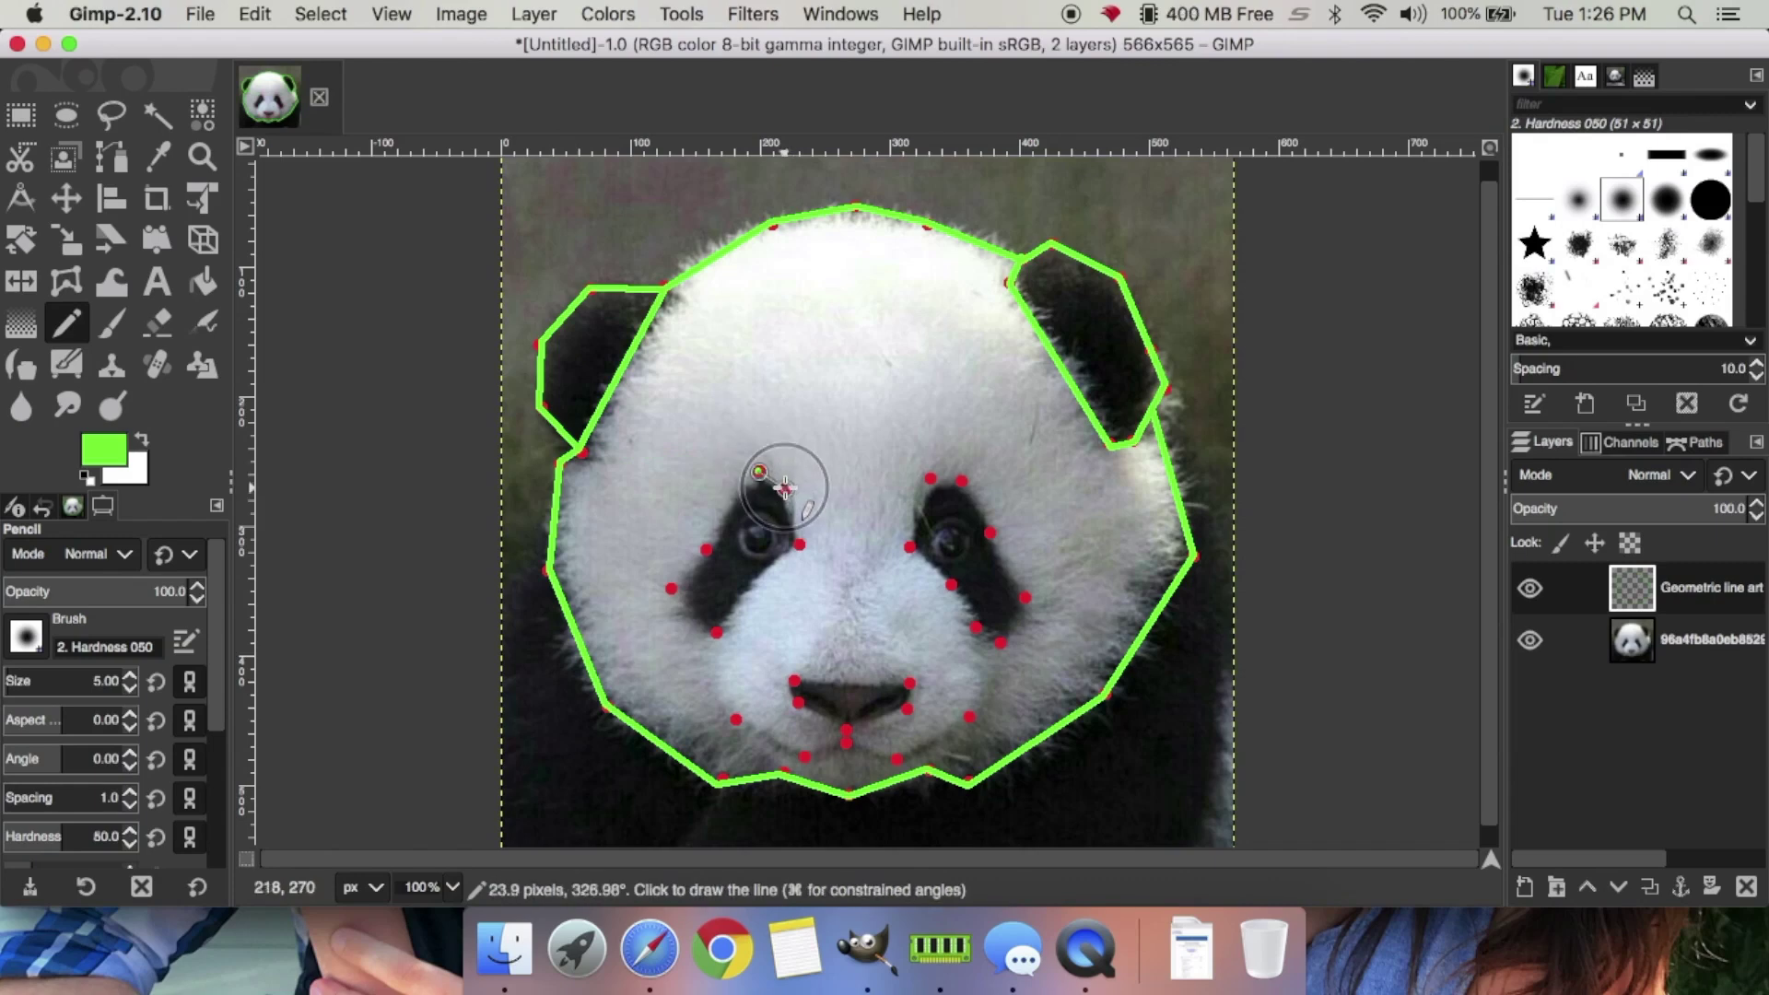
shift+click(799, 544)
shift+click(715, 632)
shift+click(670, 588)
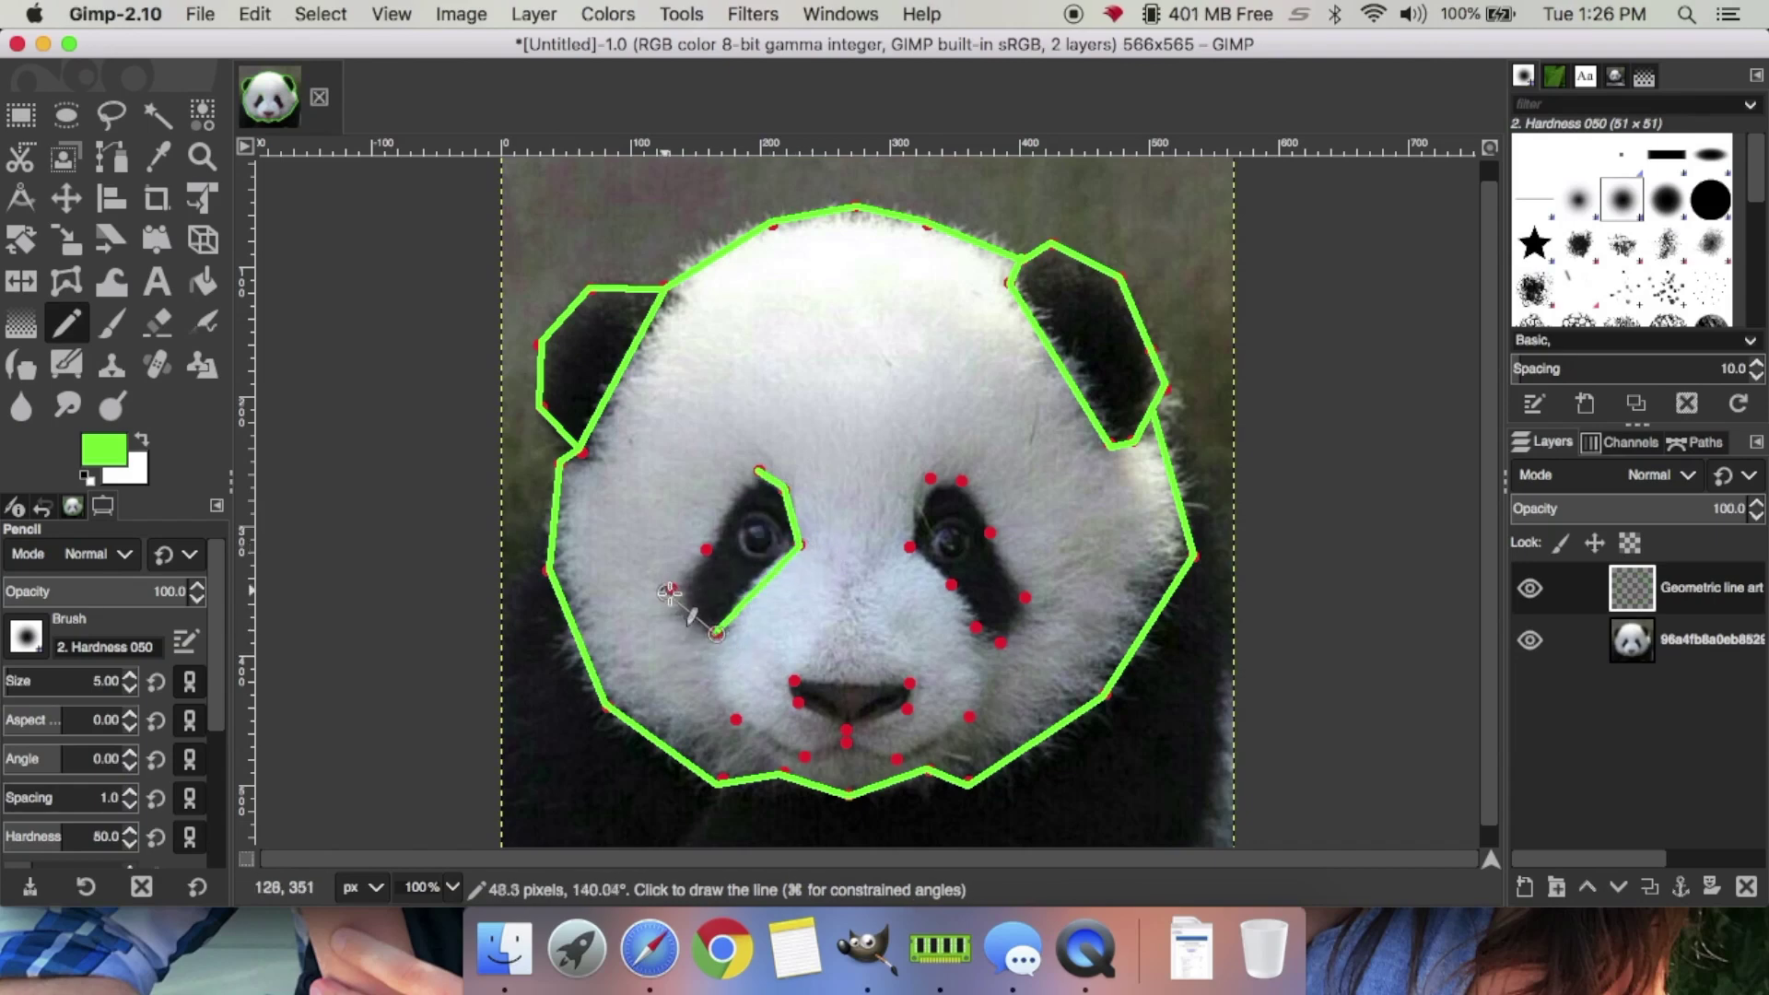
shift+click(704, 553)
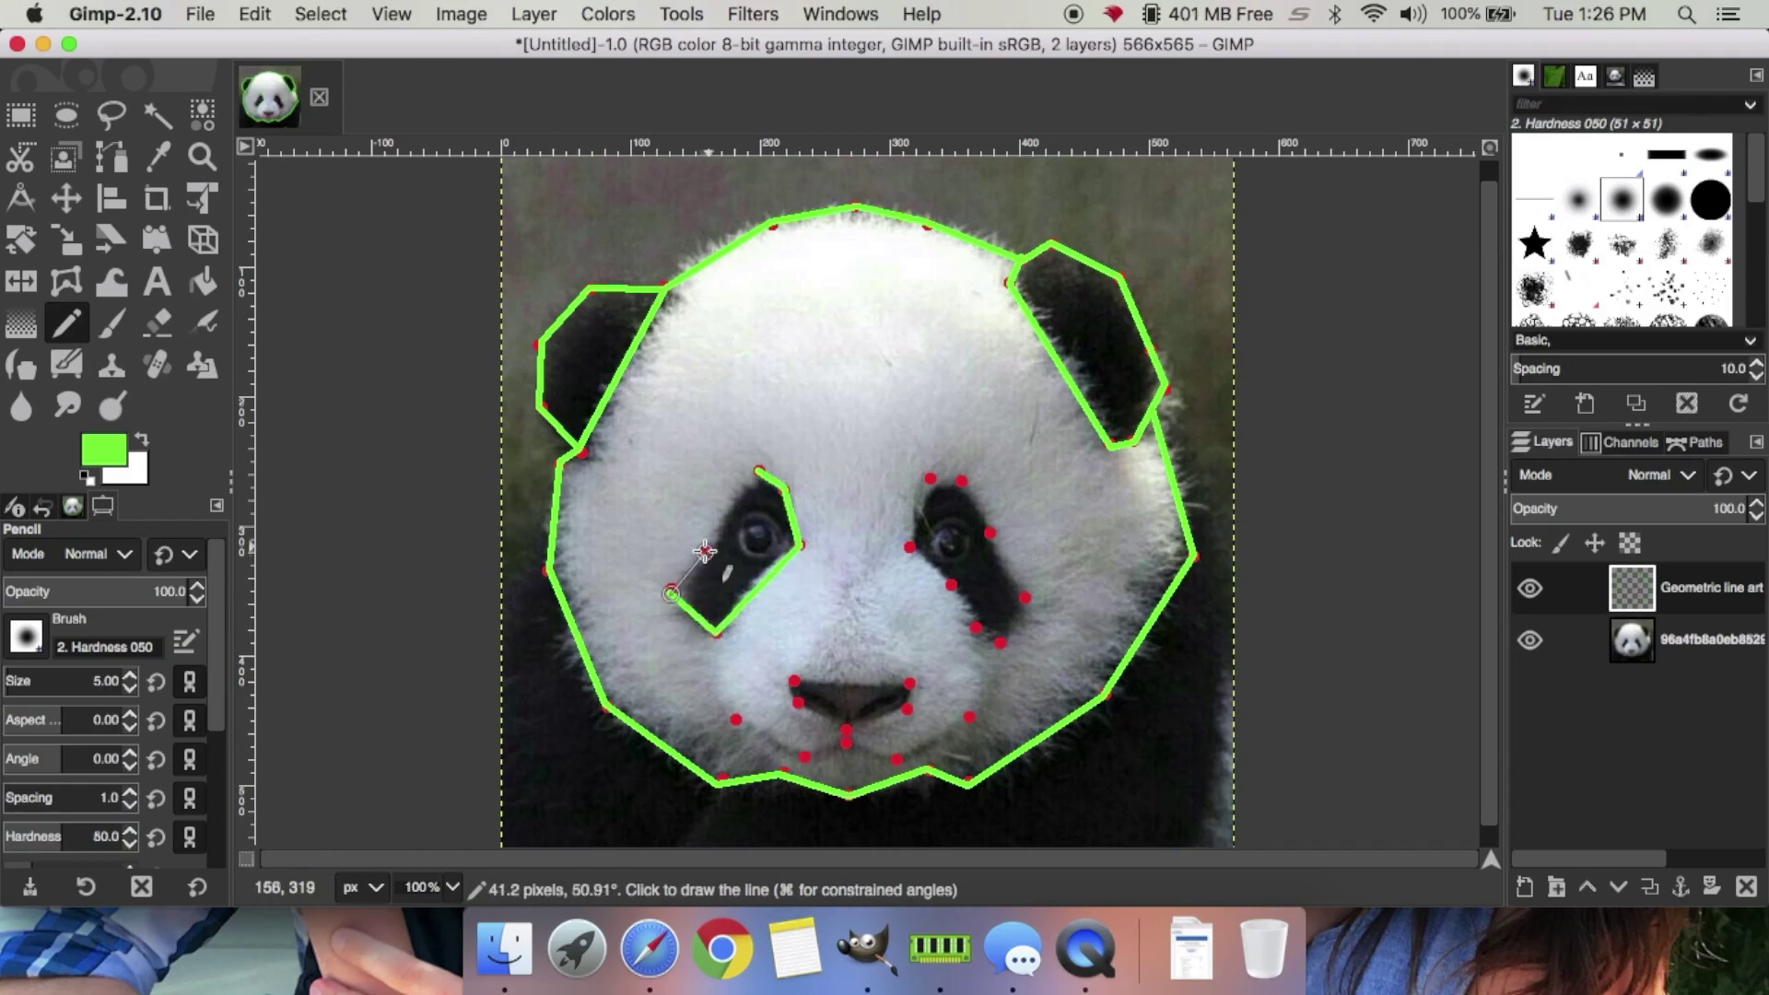
shift+click(758, 471)
Outline the right eye patch with green lines through its red dots
click(928, 476)
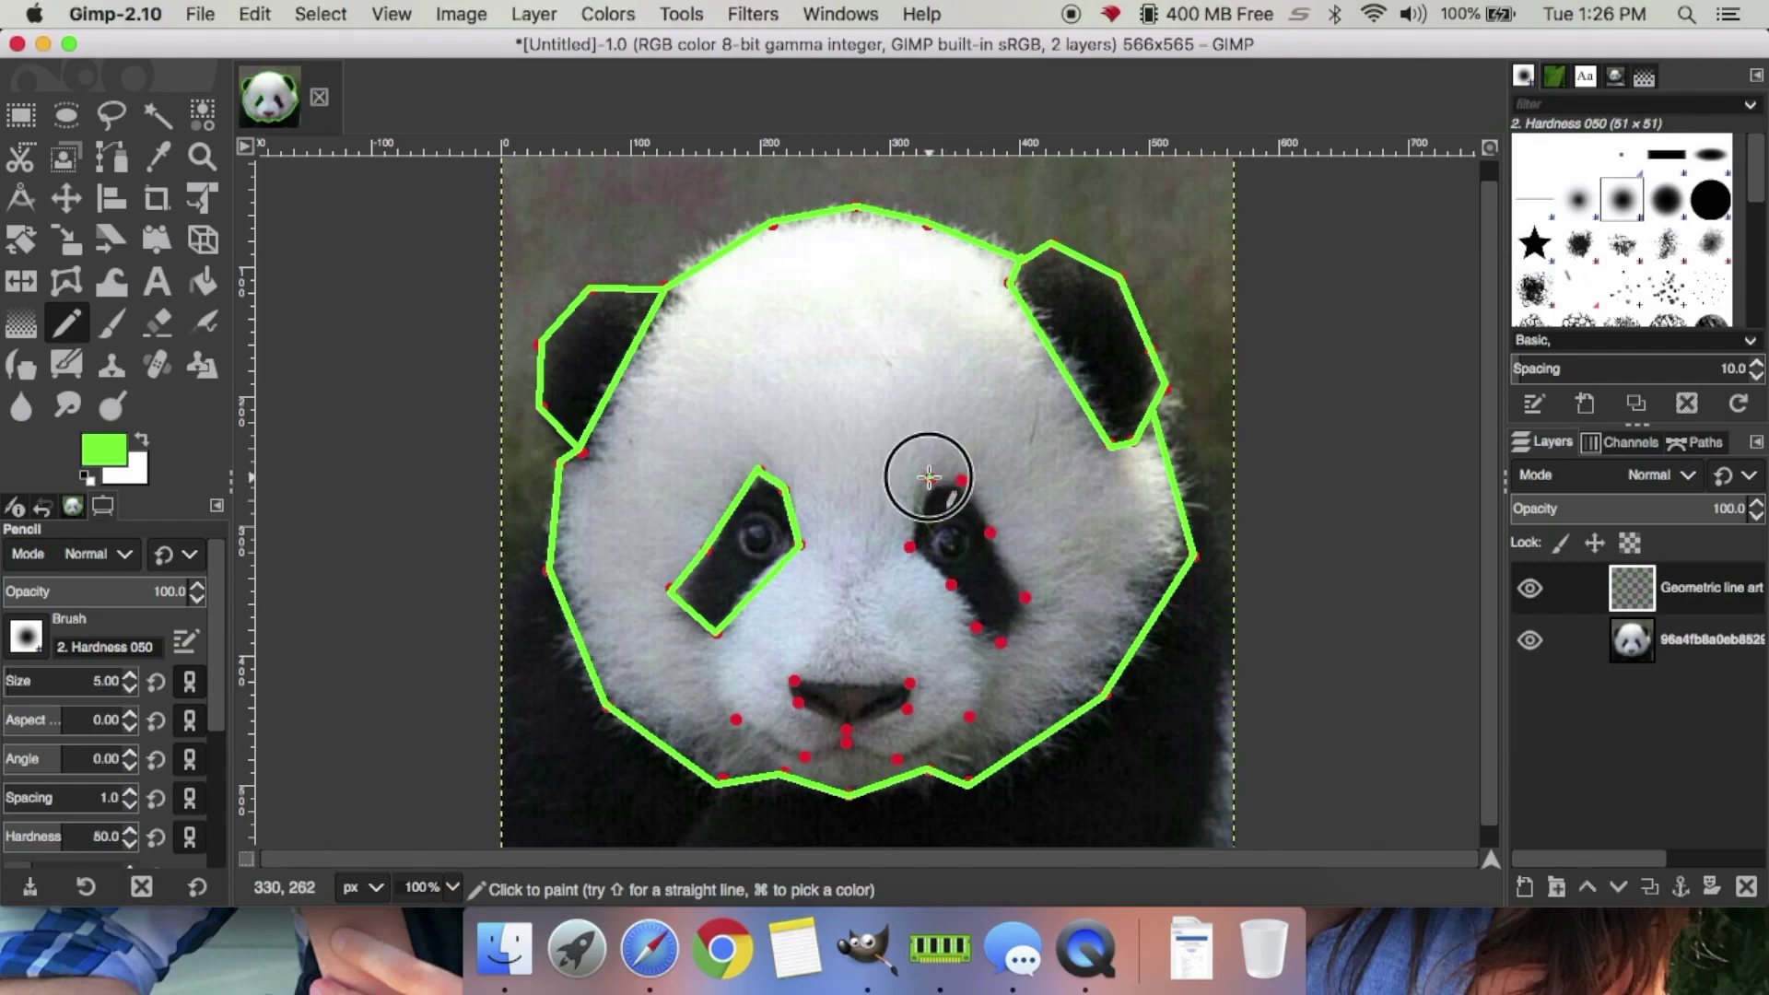
shift+click(963, 479)
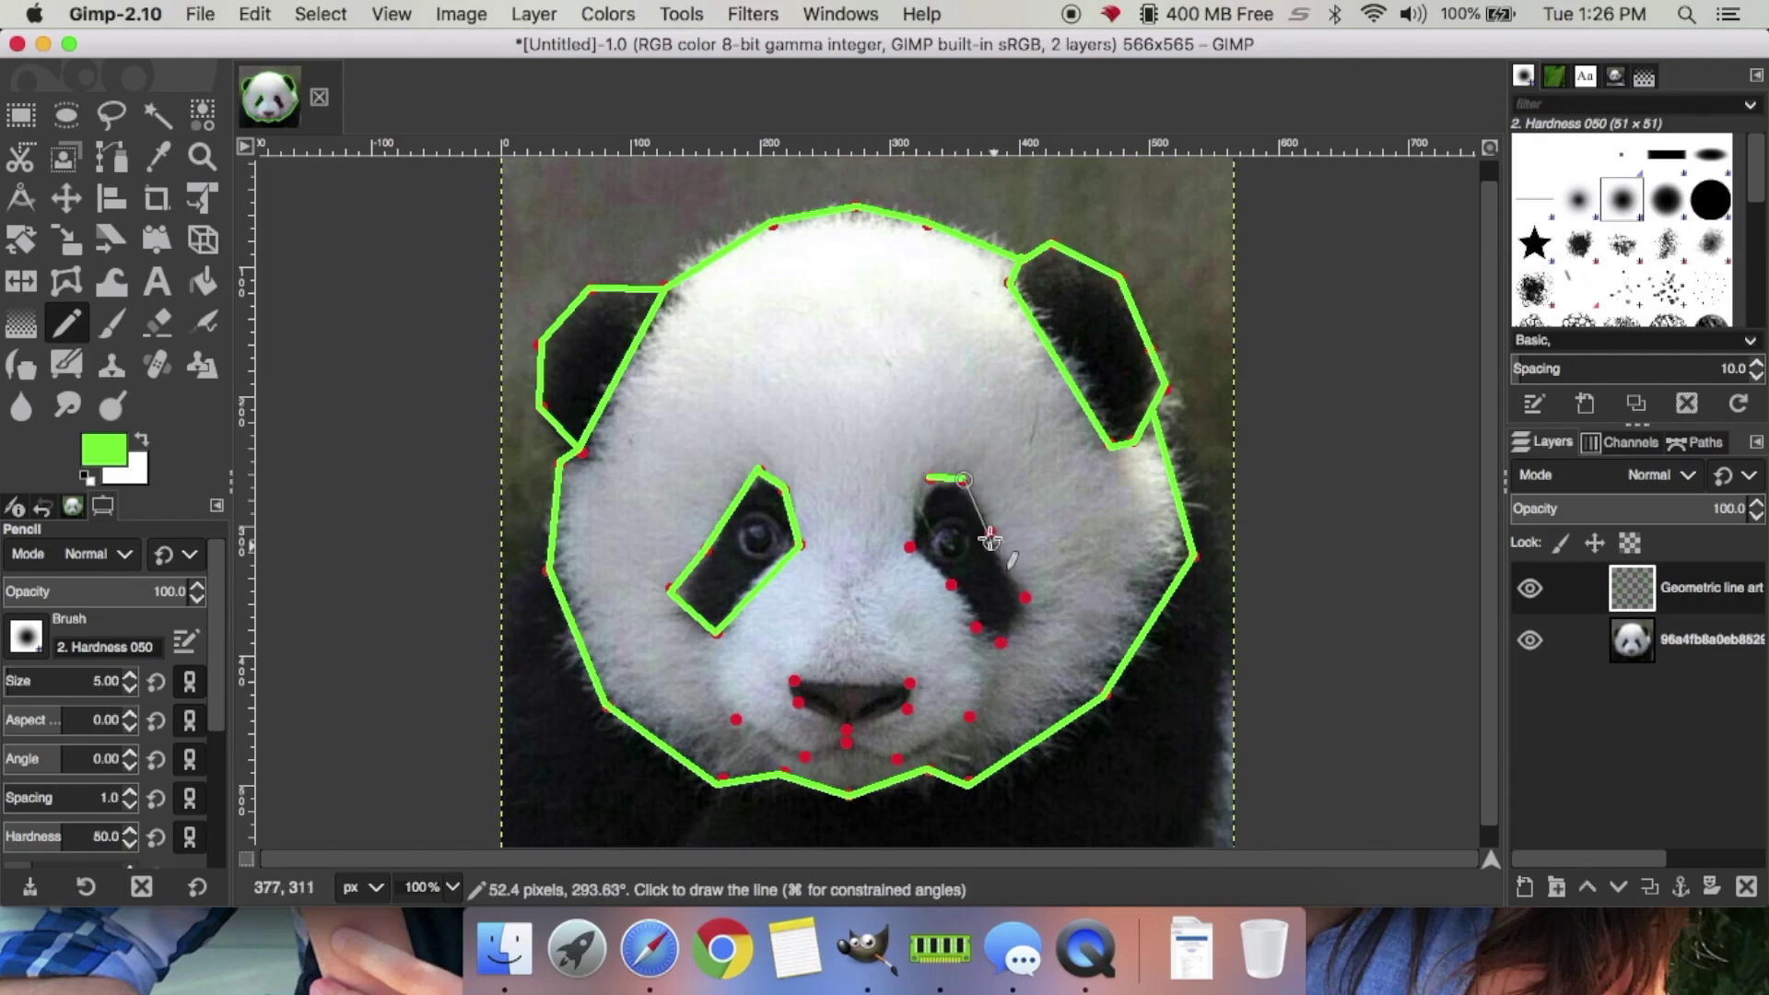
shift+click(1027, 599)
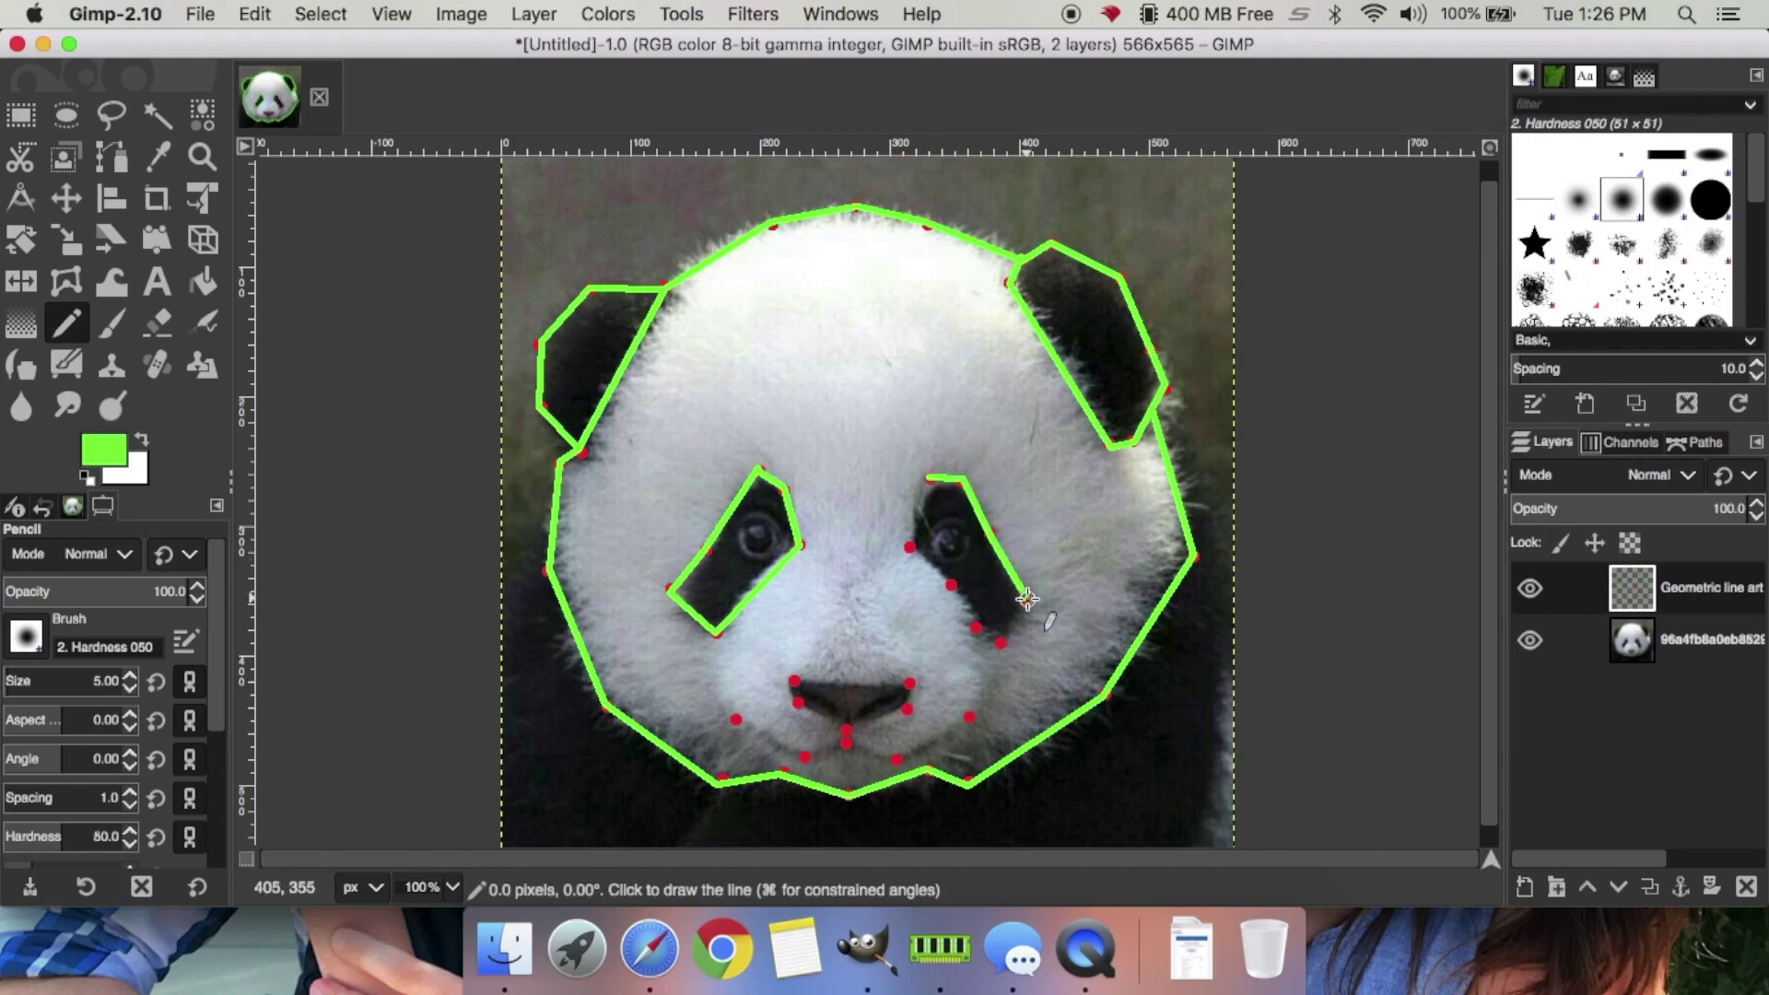
shift+click(997, 638)
shift+click(976, 626)
shift+click(951, 587)
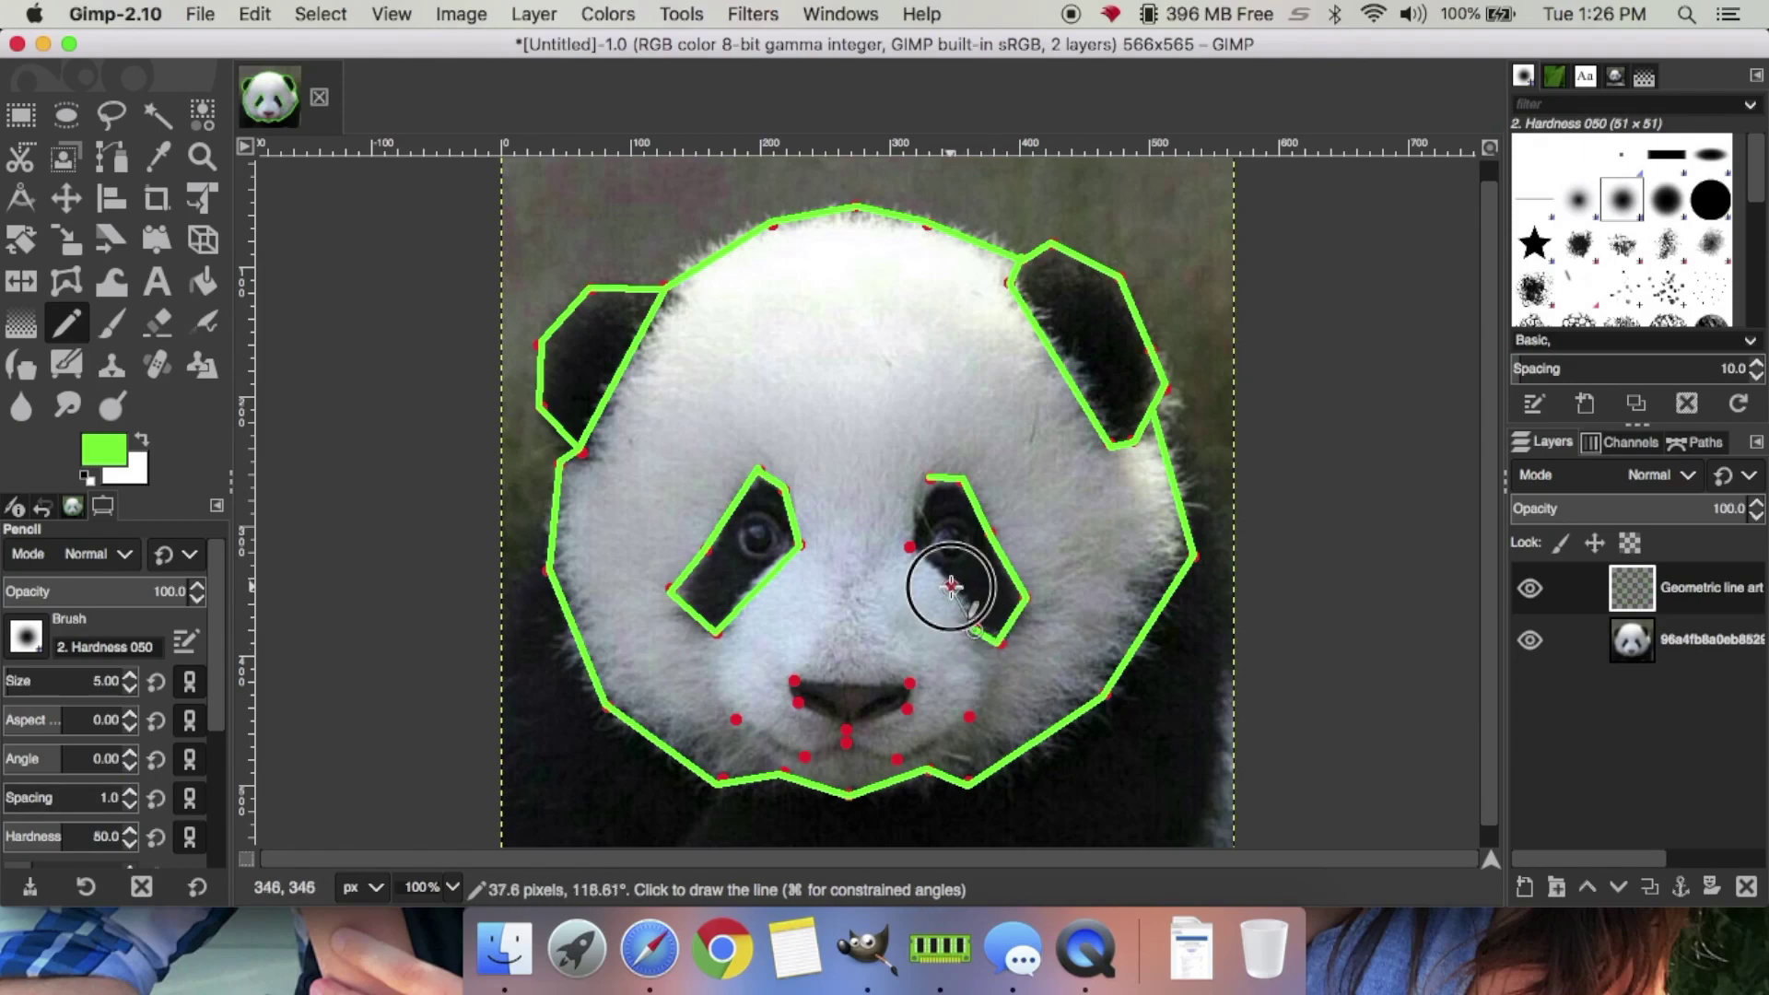
shift+click(910, 547)
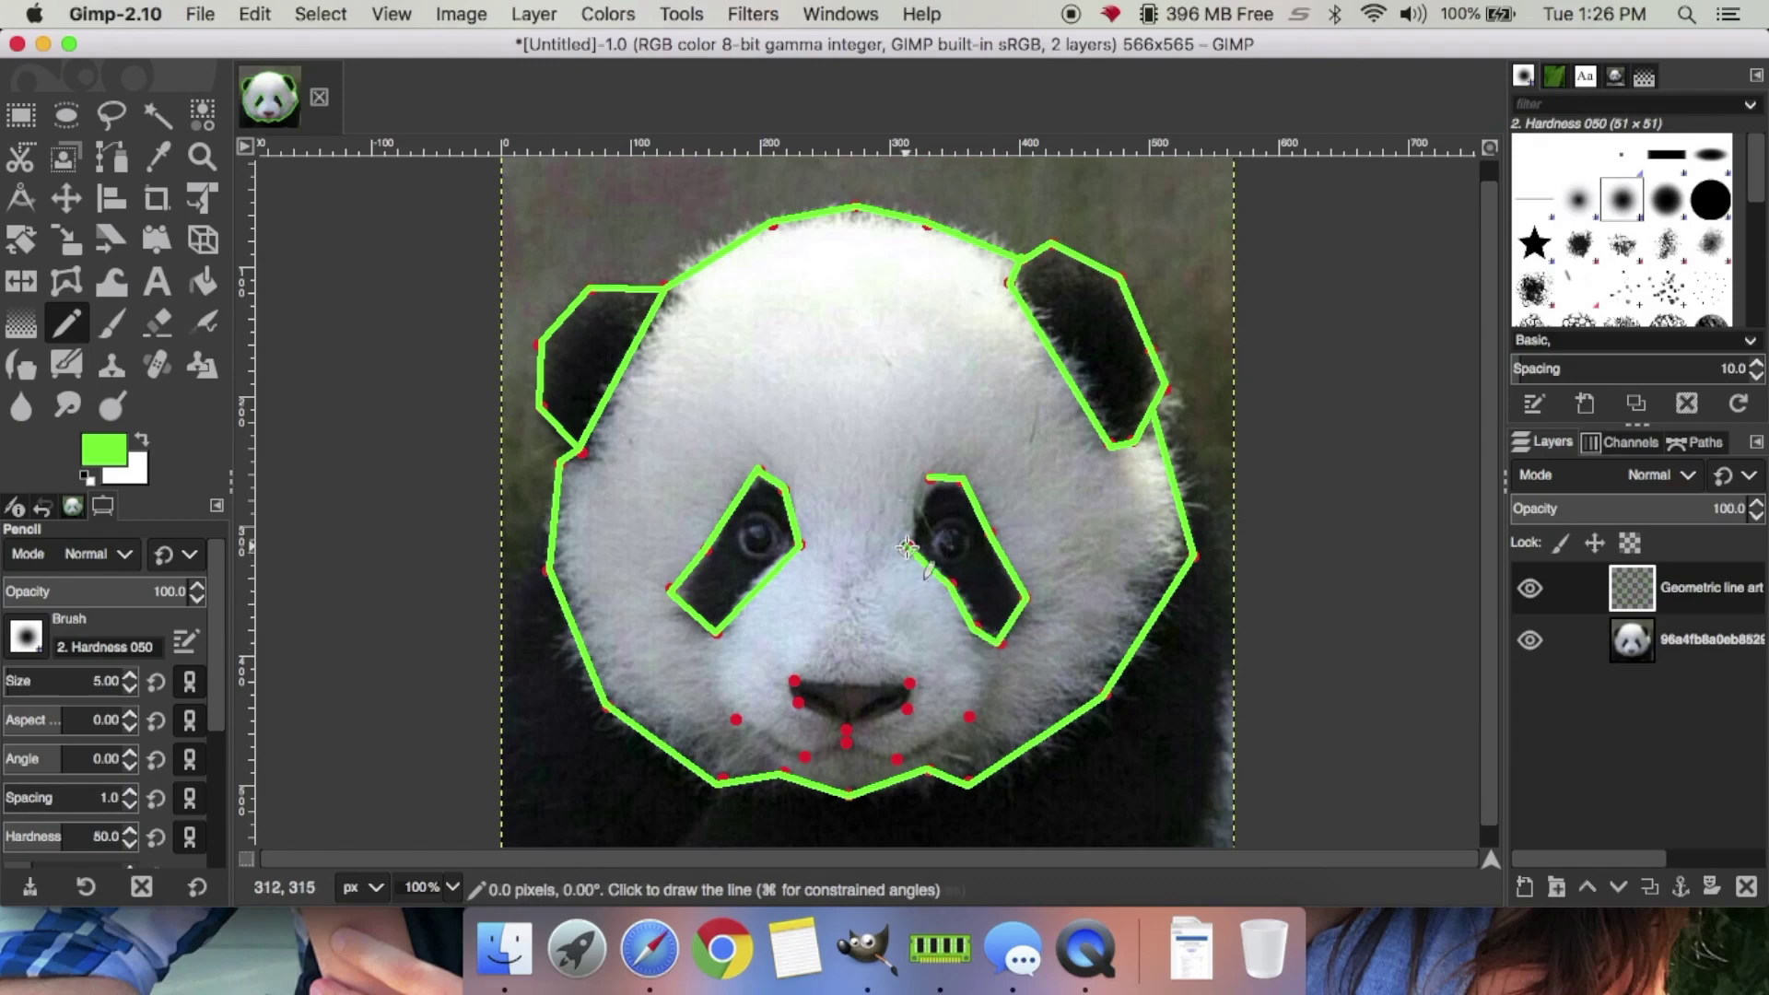
shift+click(929, 477)
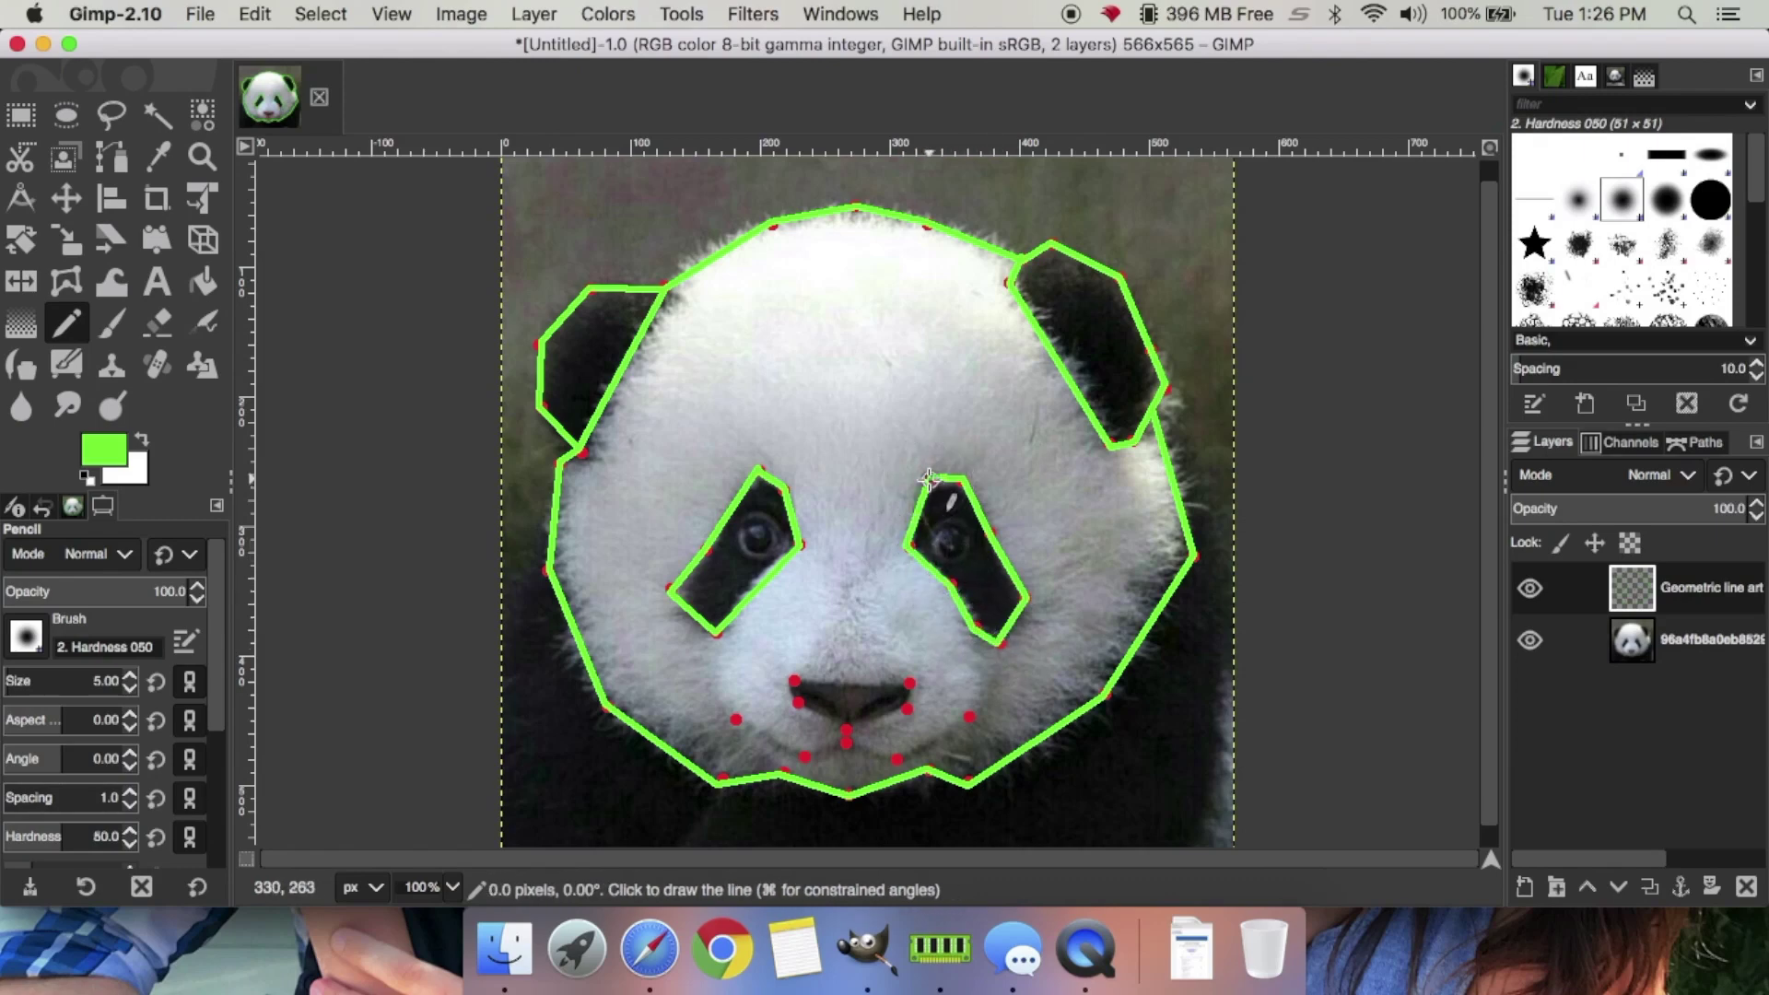
Draw the closed green nose shape
click(796, 682)
shift+click(912, 682)
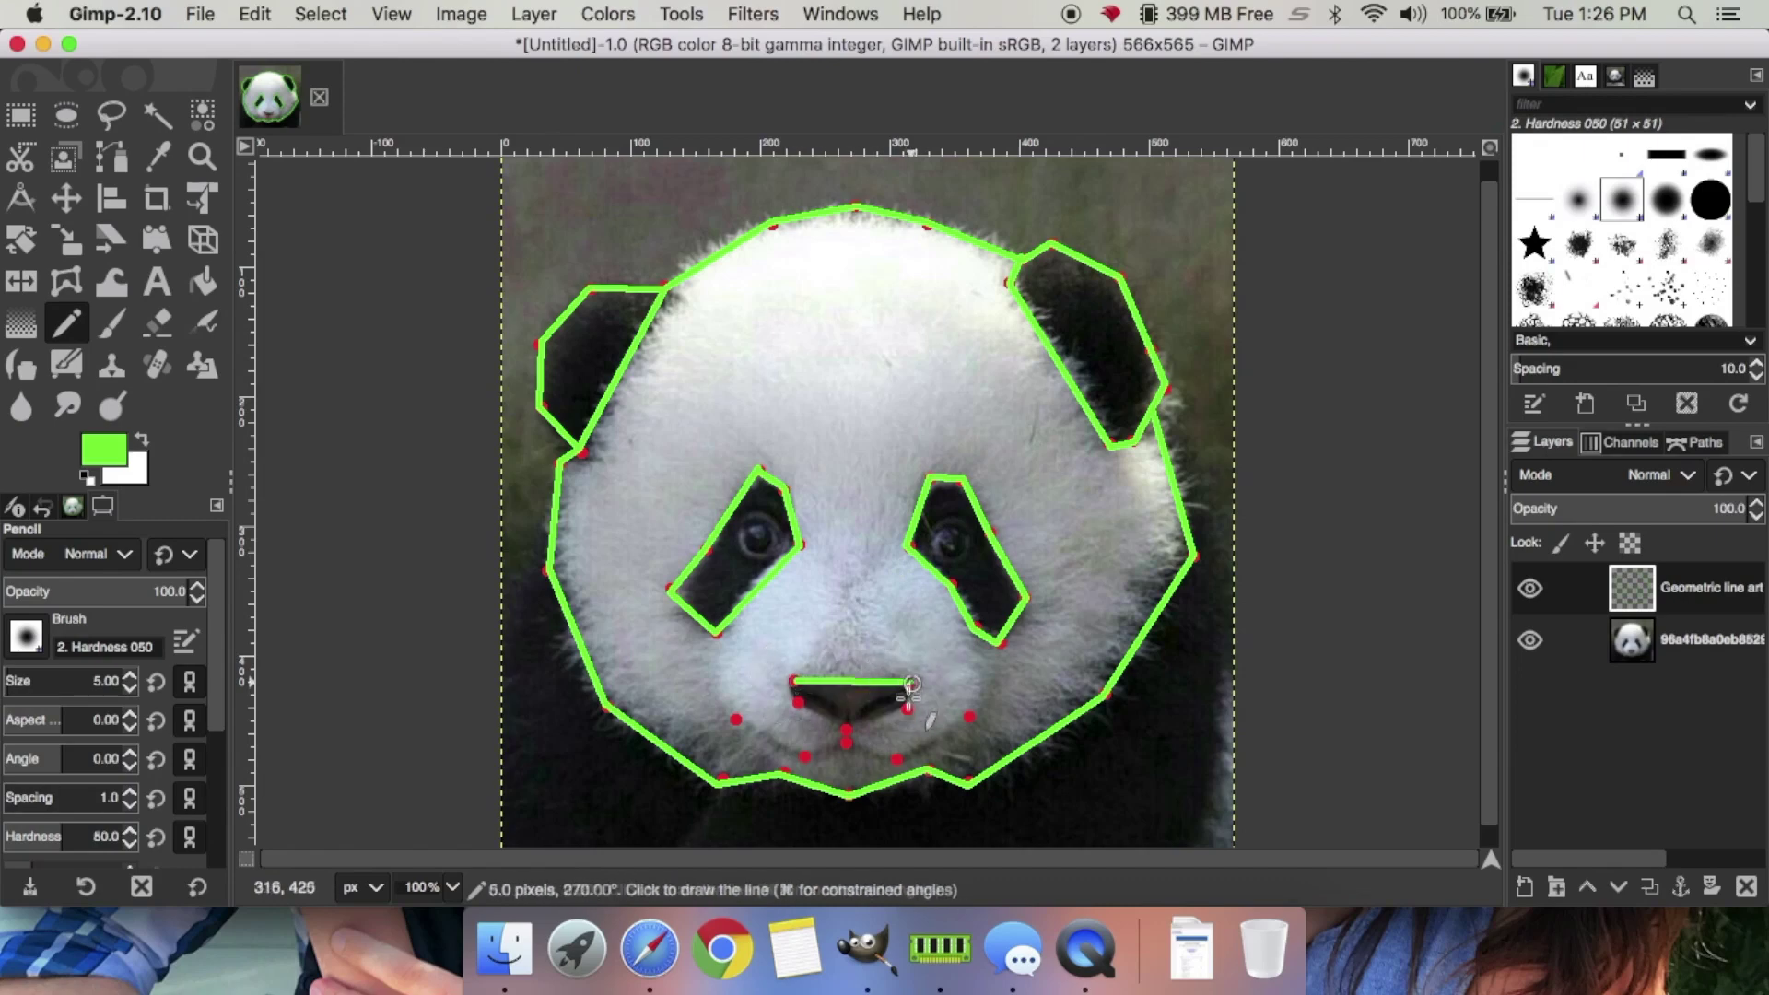
shift+click(907, 714)
shift+click(846, 728)
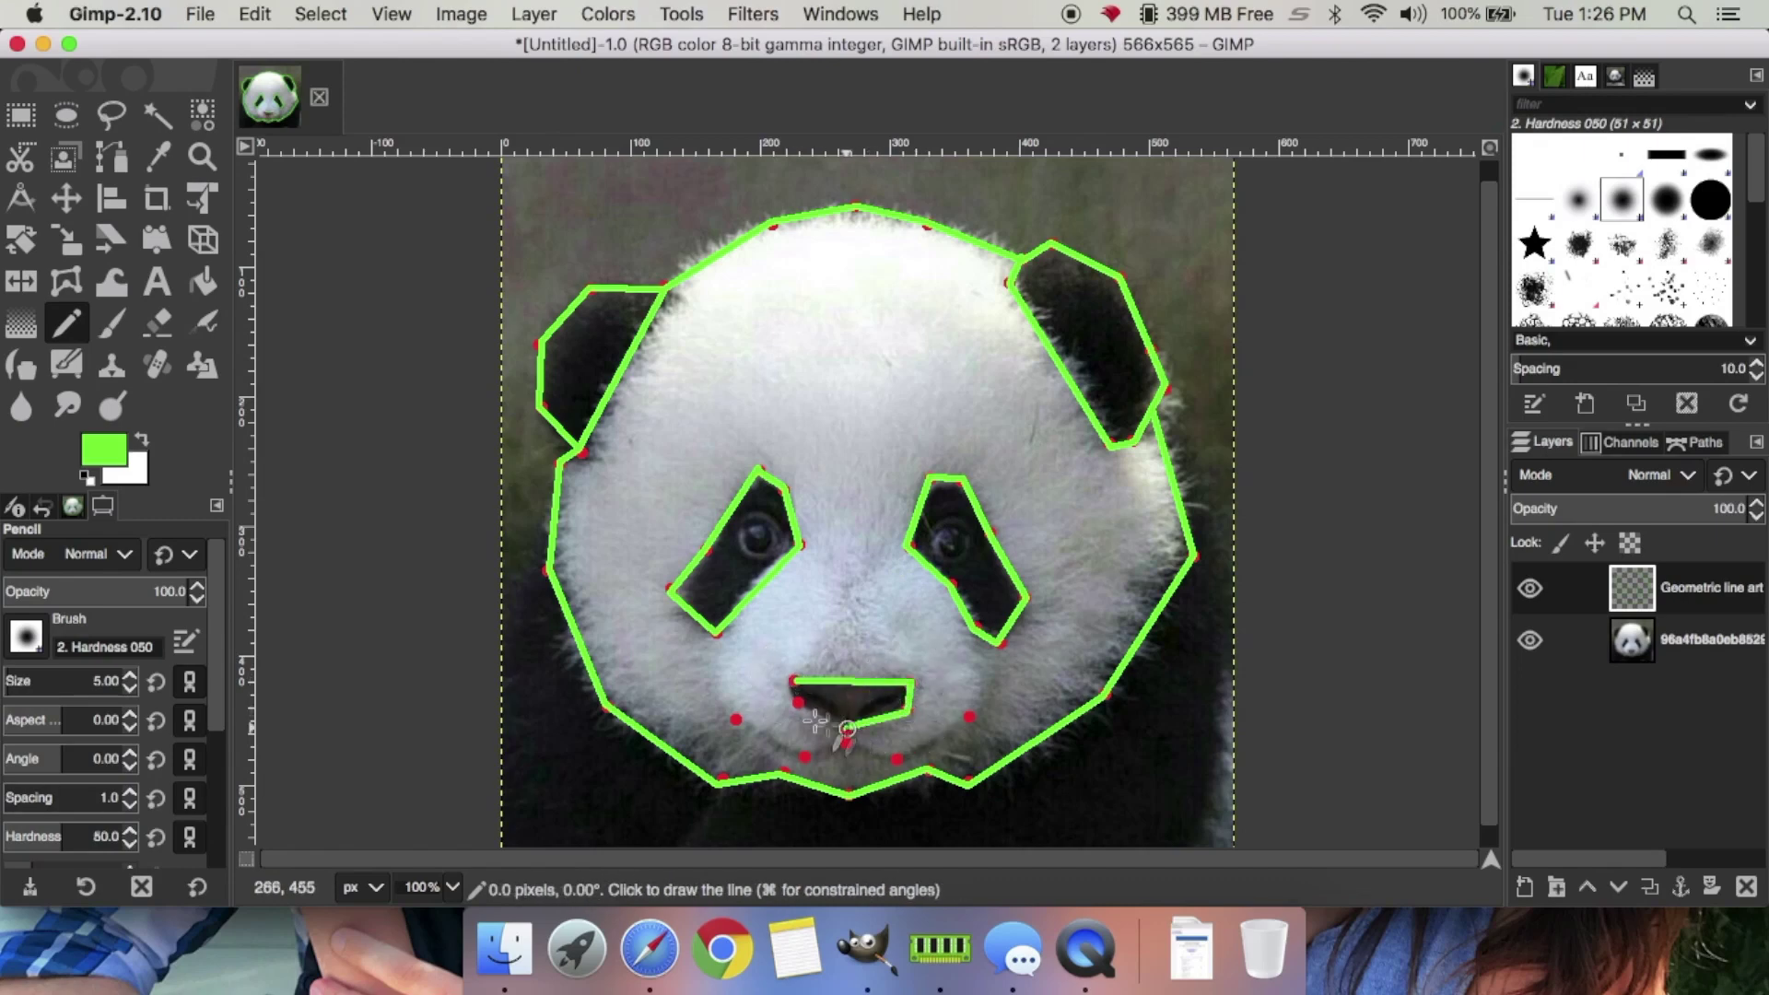
shift+click(793, 682)
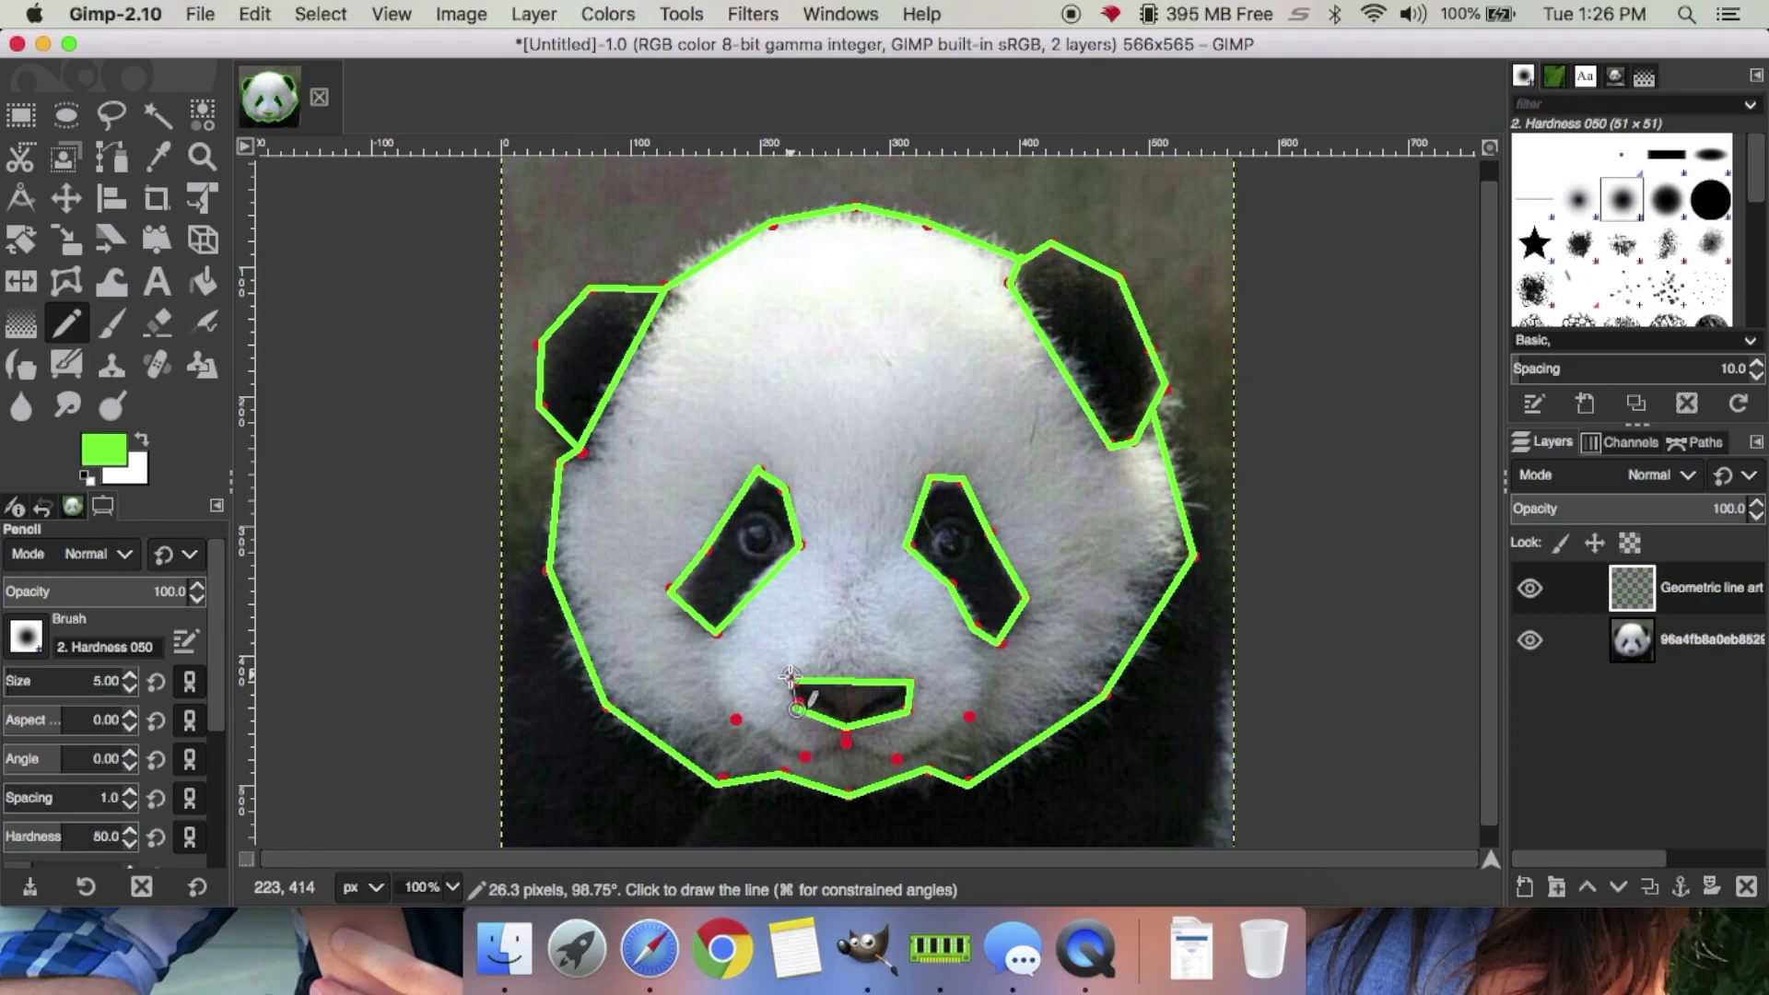
Draw the green mouth lines from the nose to both cheek dots, undoing one mistaken line
click(846, 727)
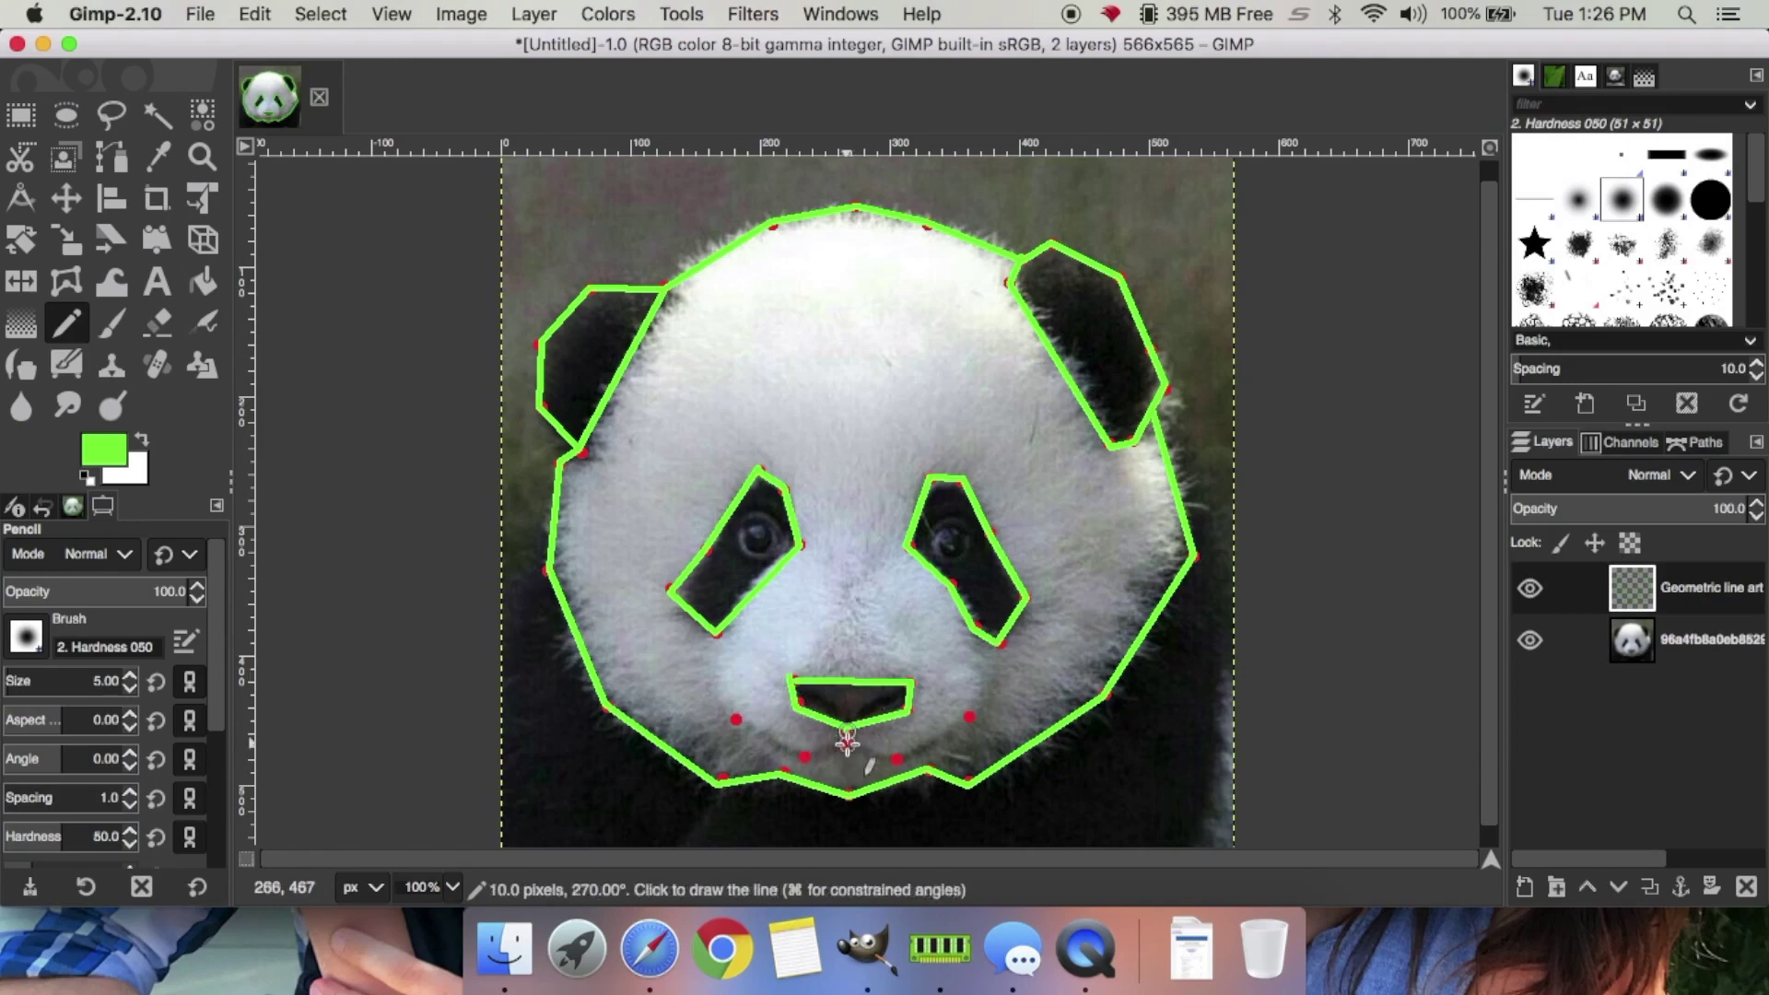
shift+click(898, 763)
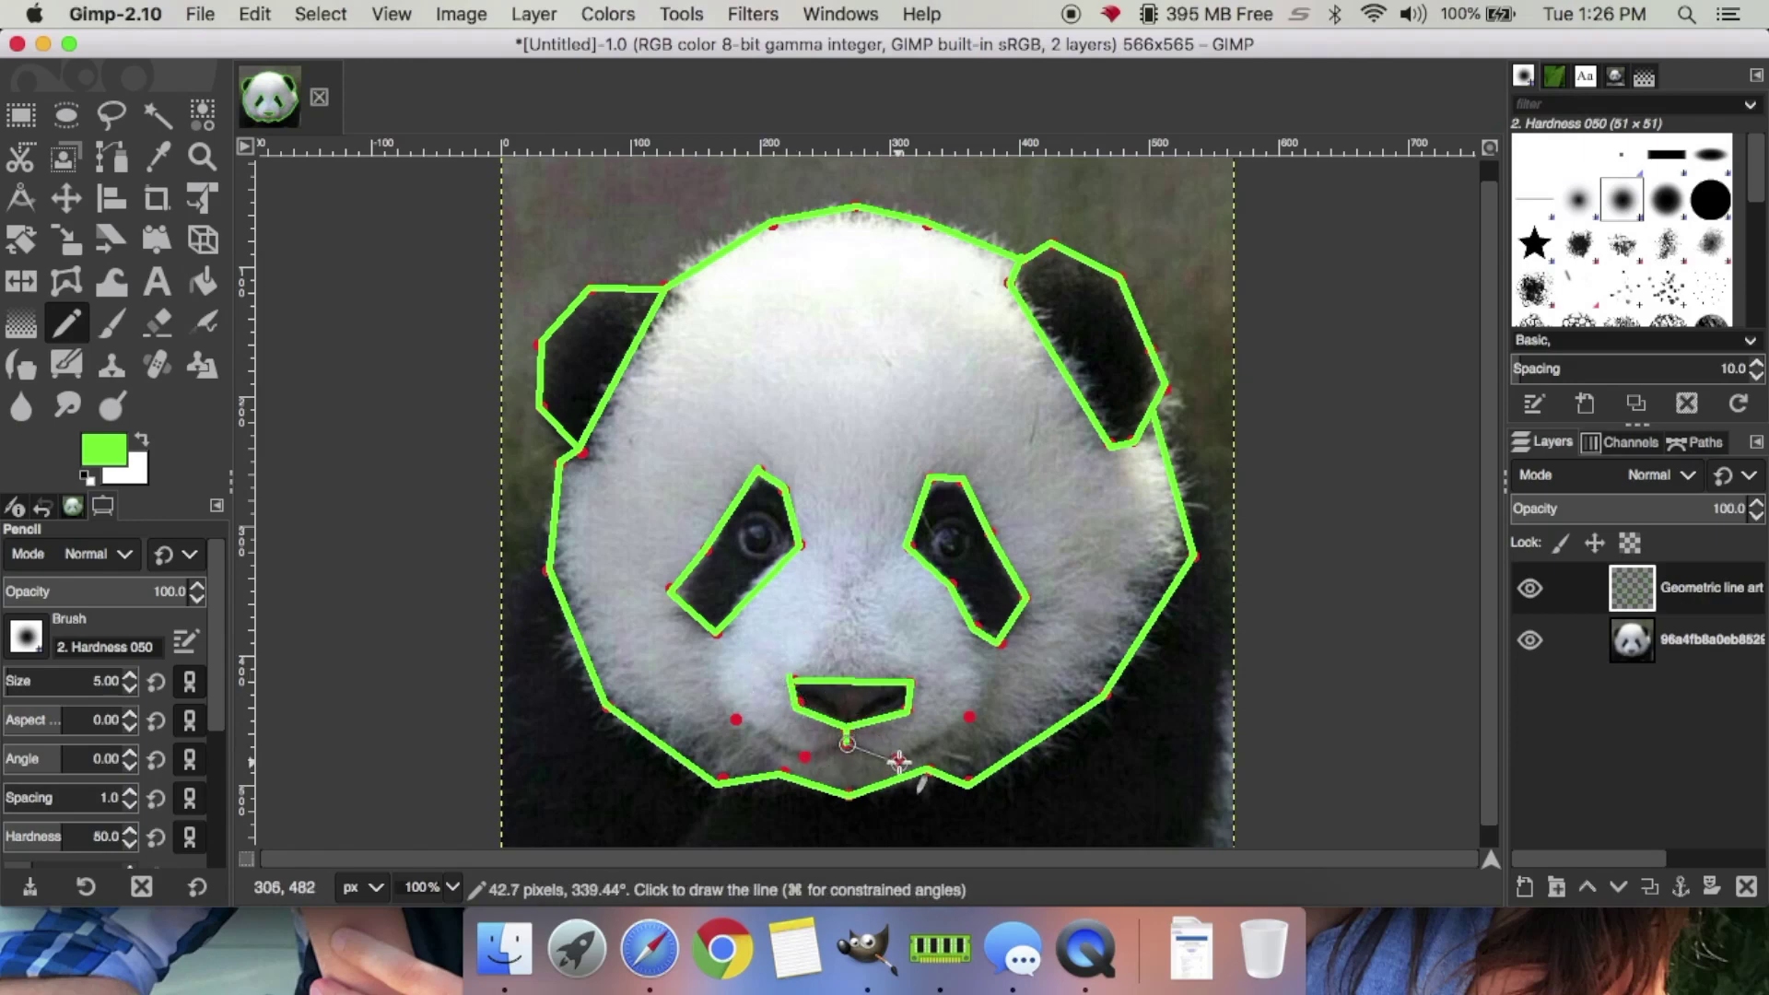
shift+click(971, 716)
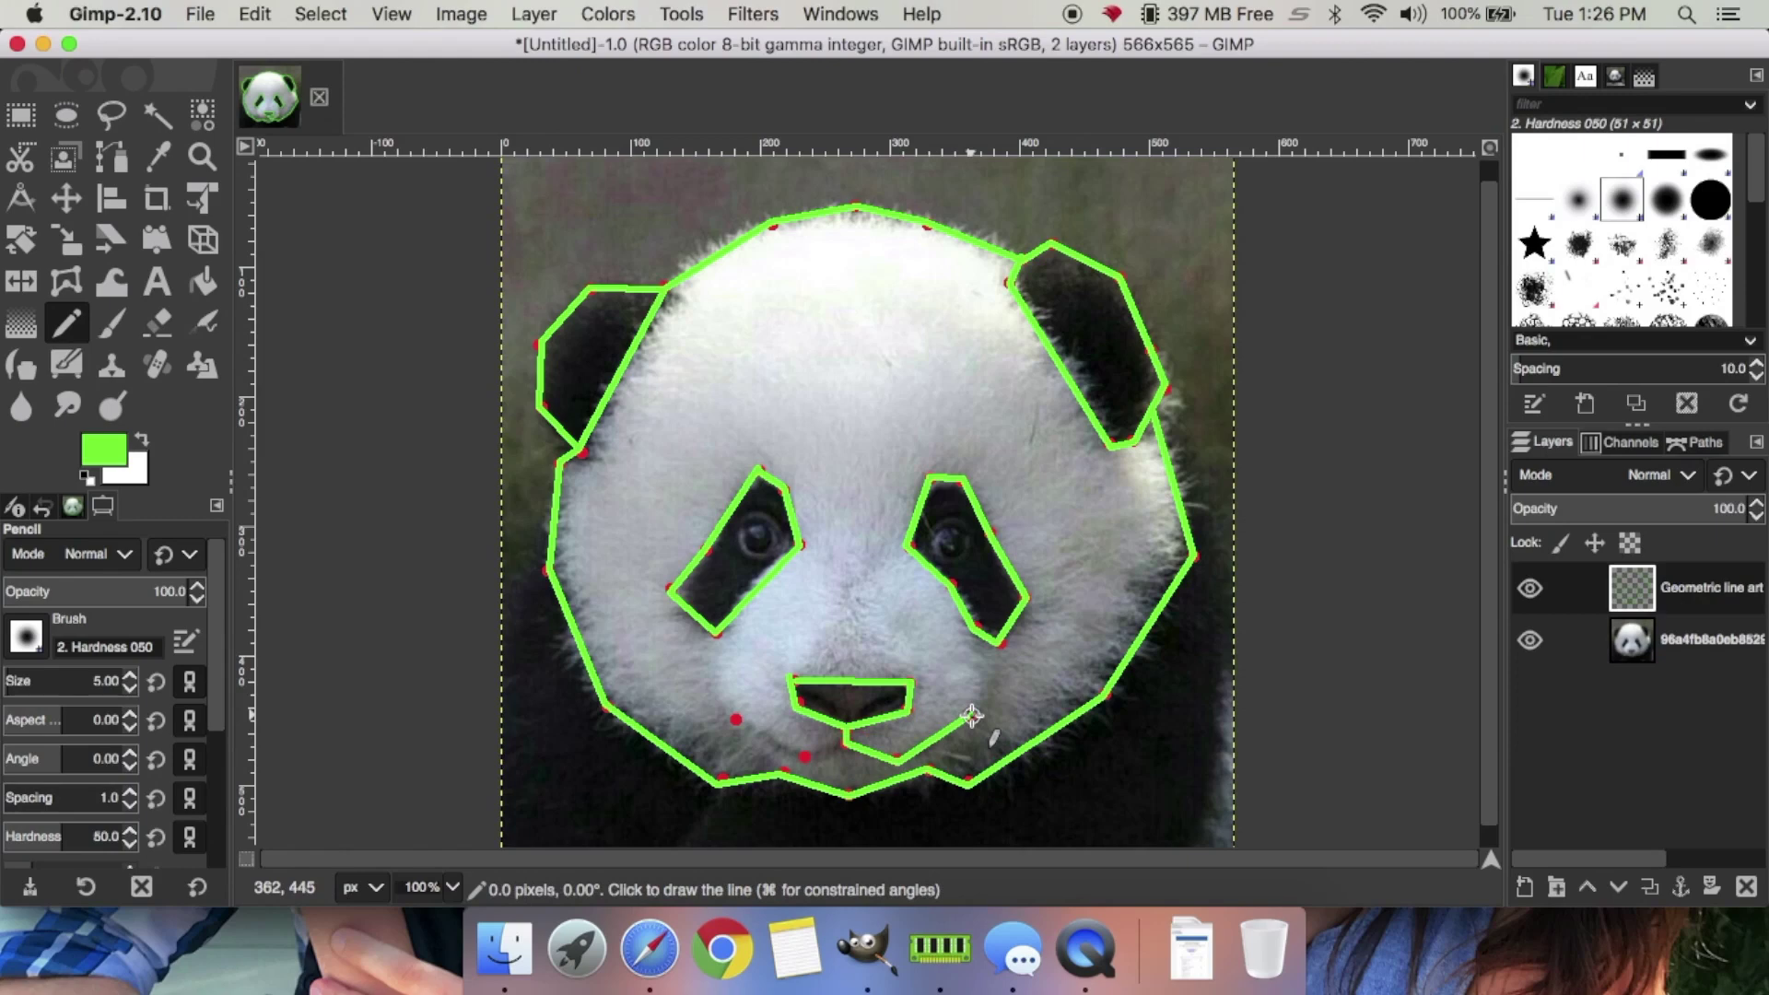
shift+click(846, 742)
key(super+z)
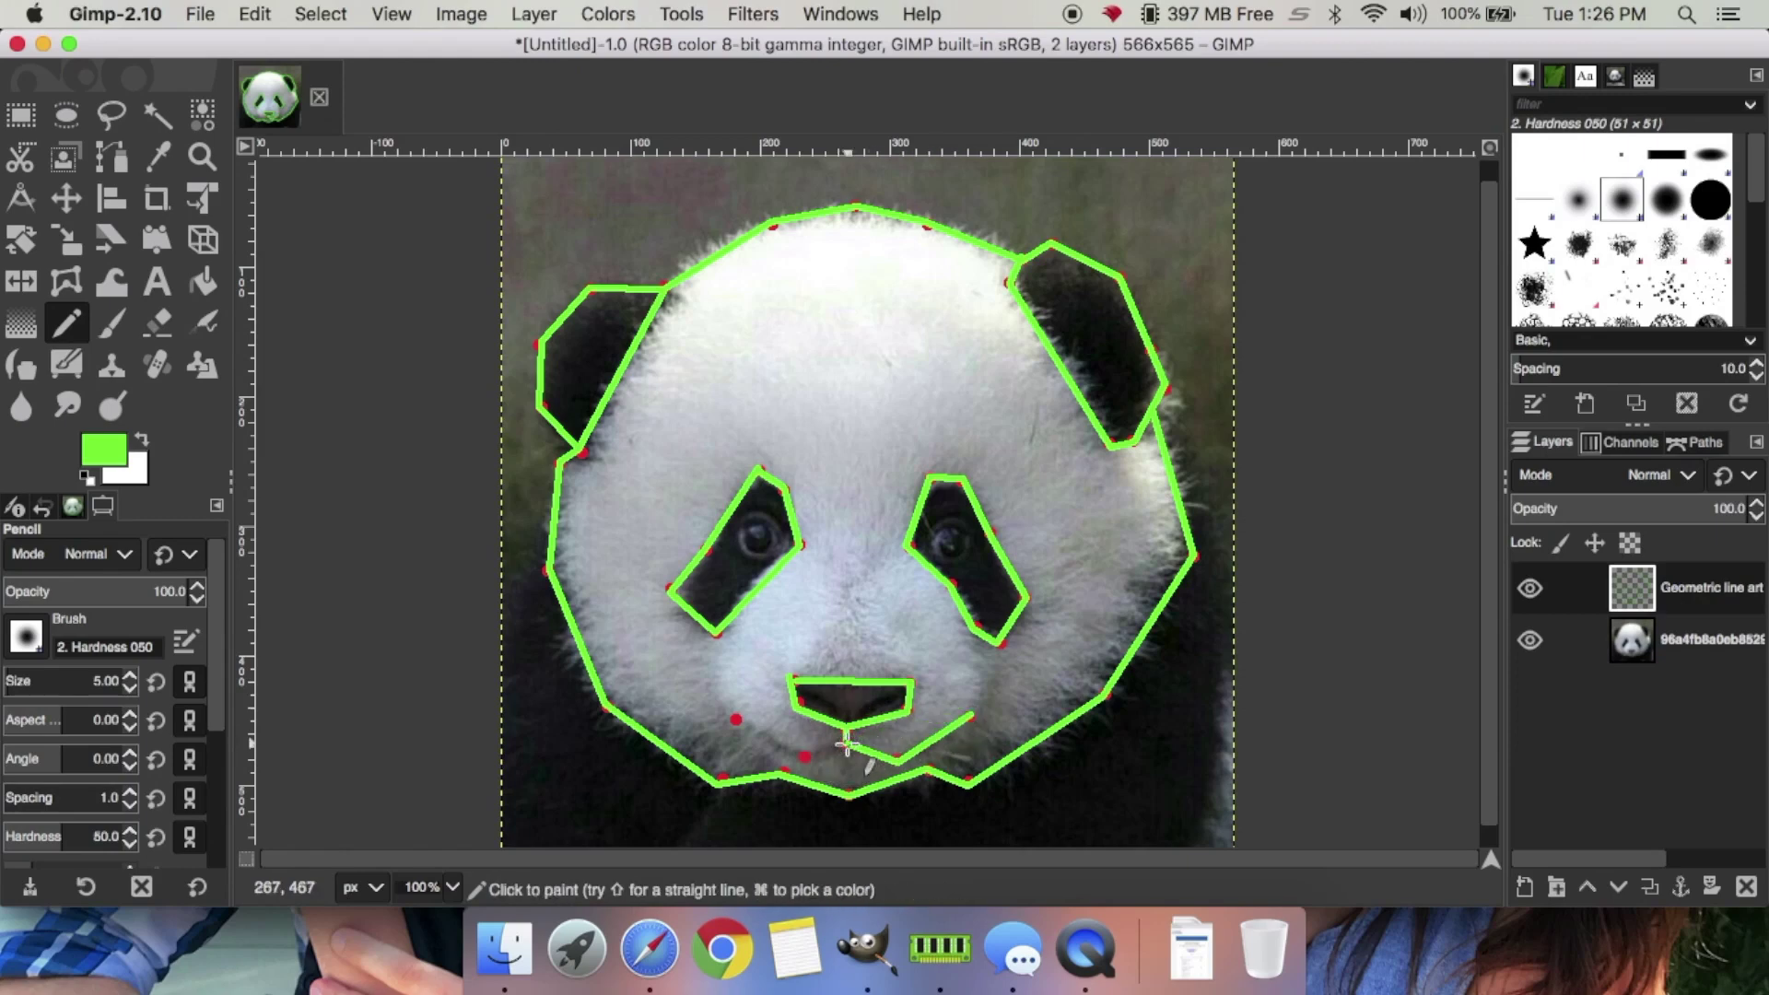
shift+click(804, 756)
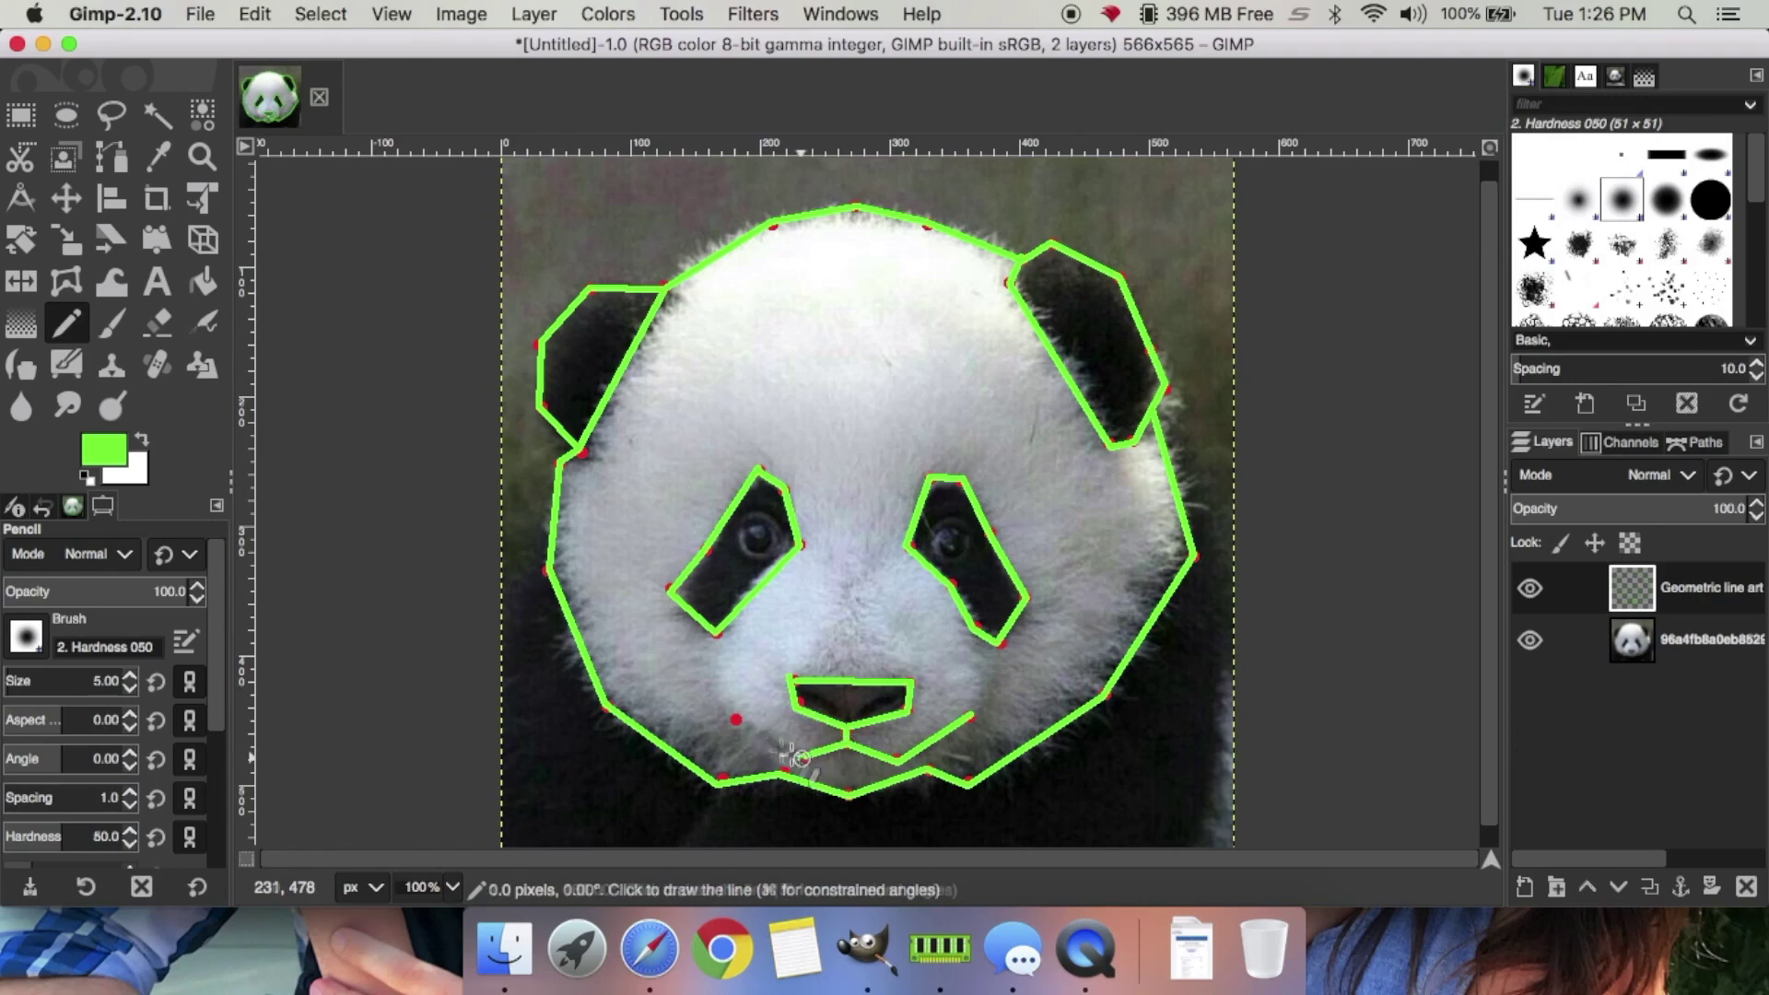
shift+click(736, 719)
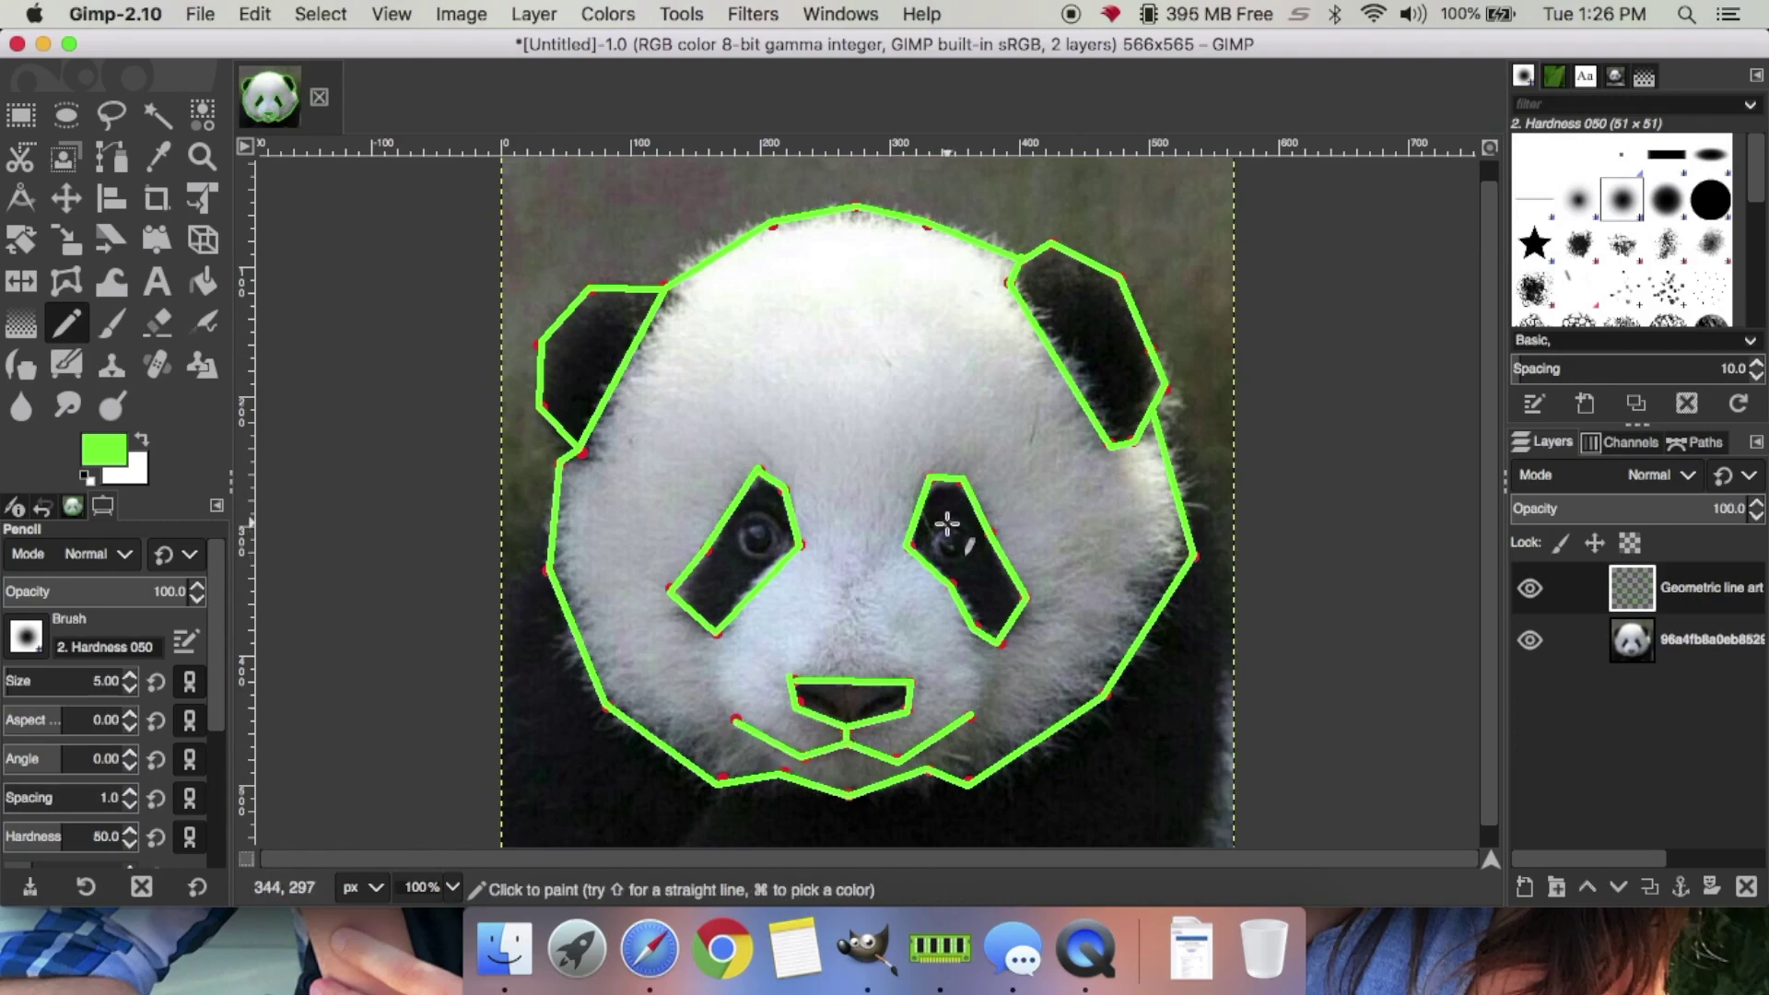
Draw a small green hexagon inside the right eye patch
click(930, 547)
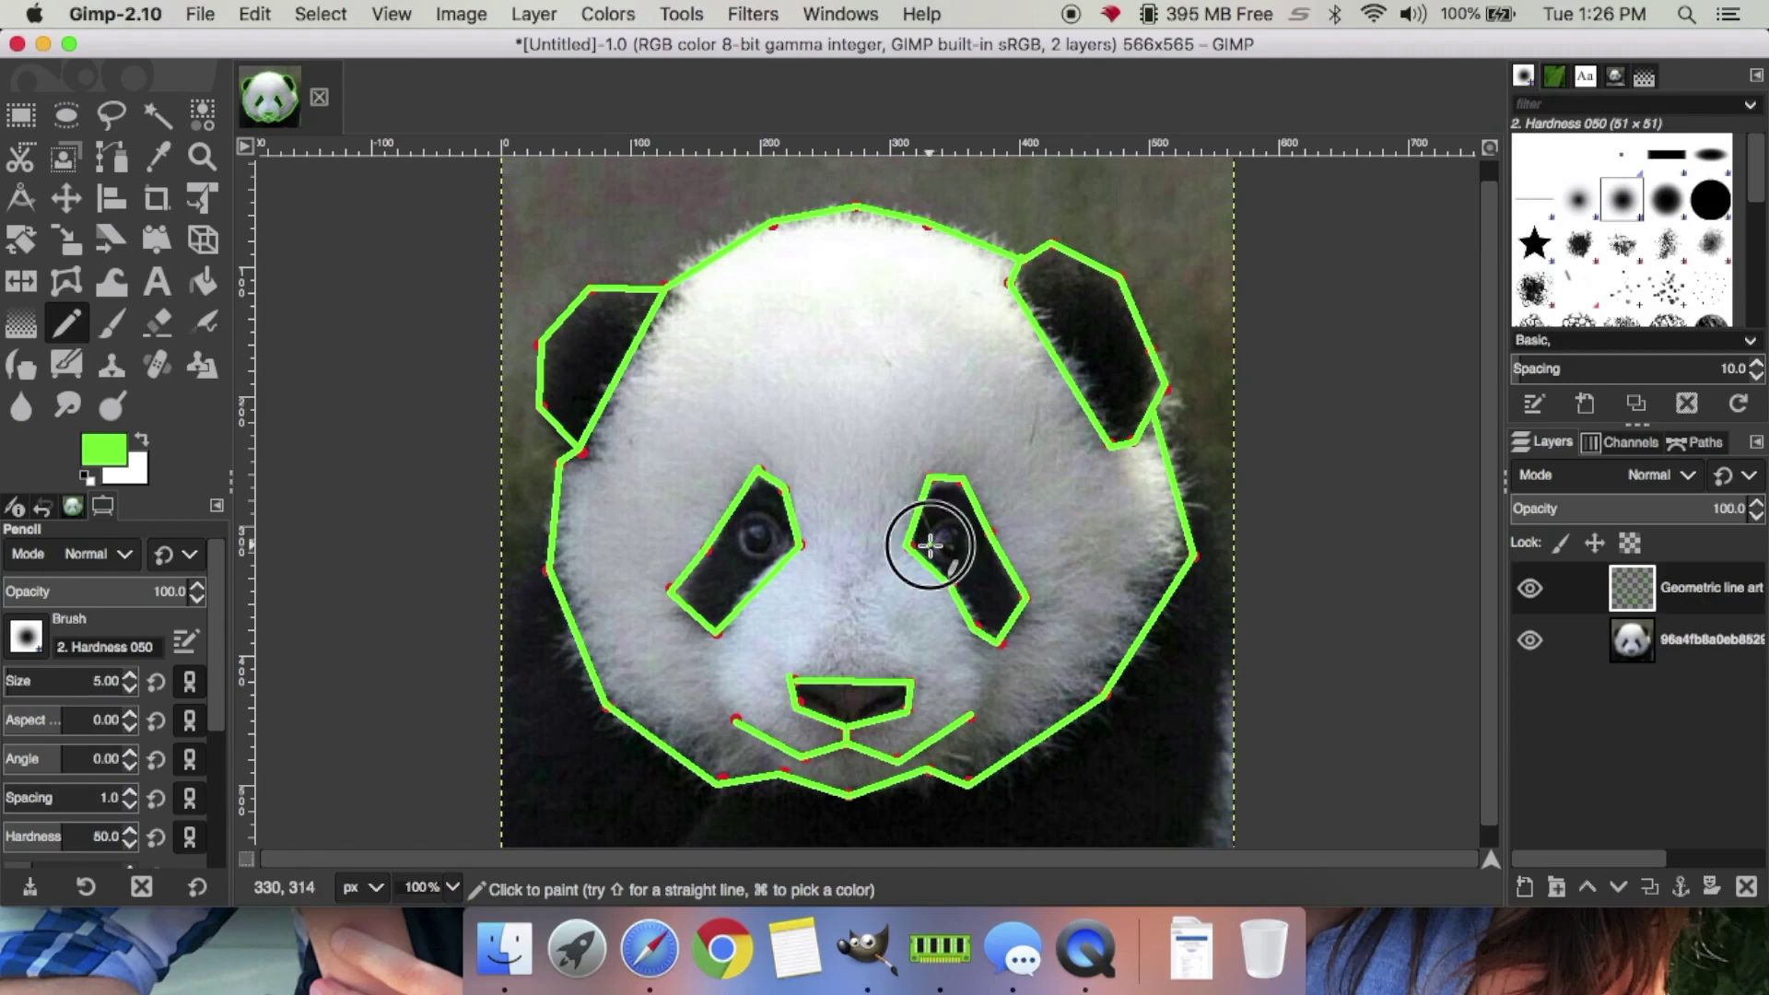
shift+click(939, 522)
shift+click(961, 519)
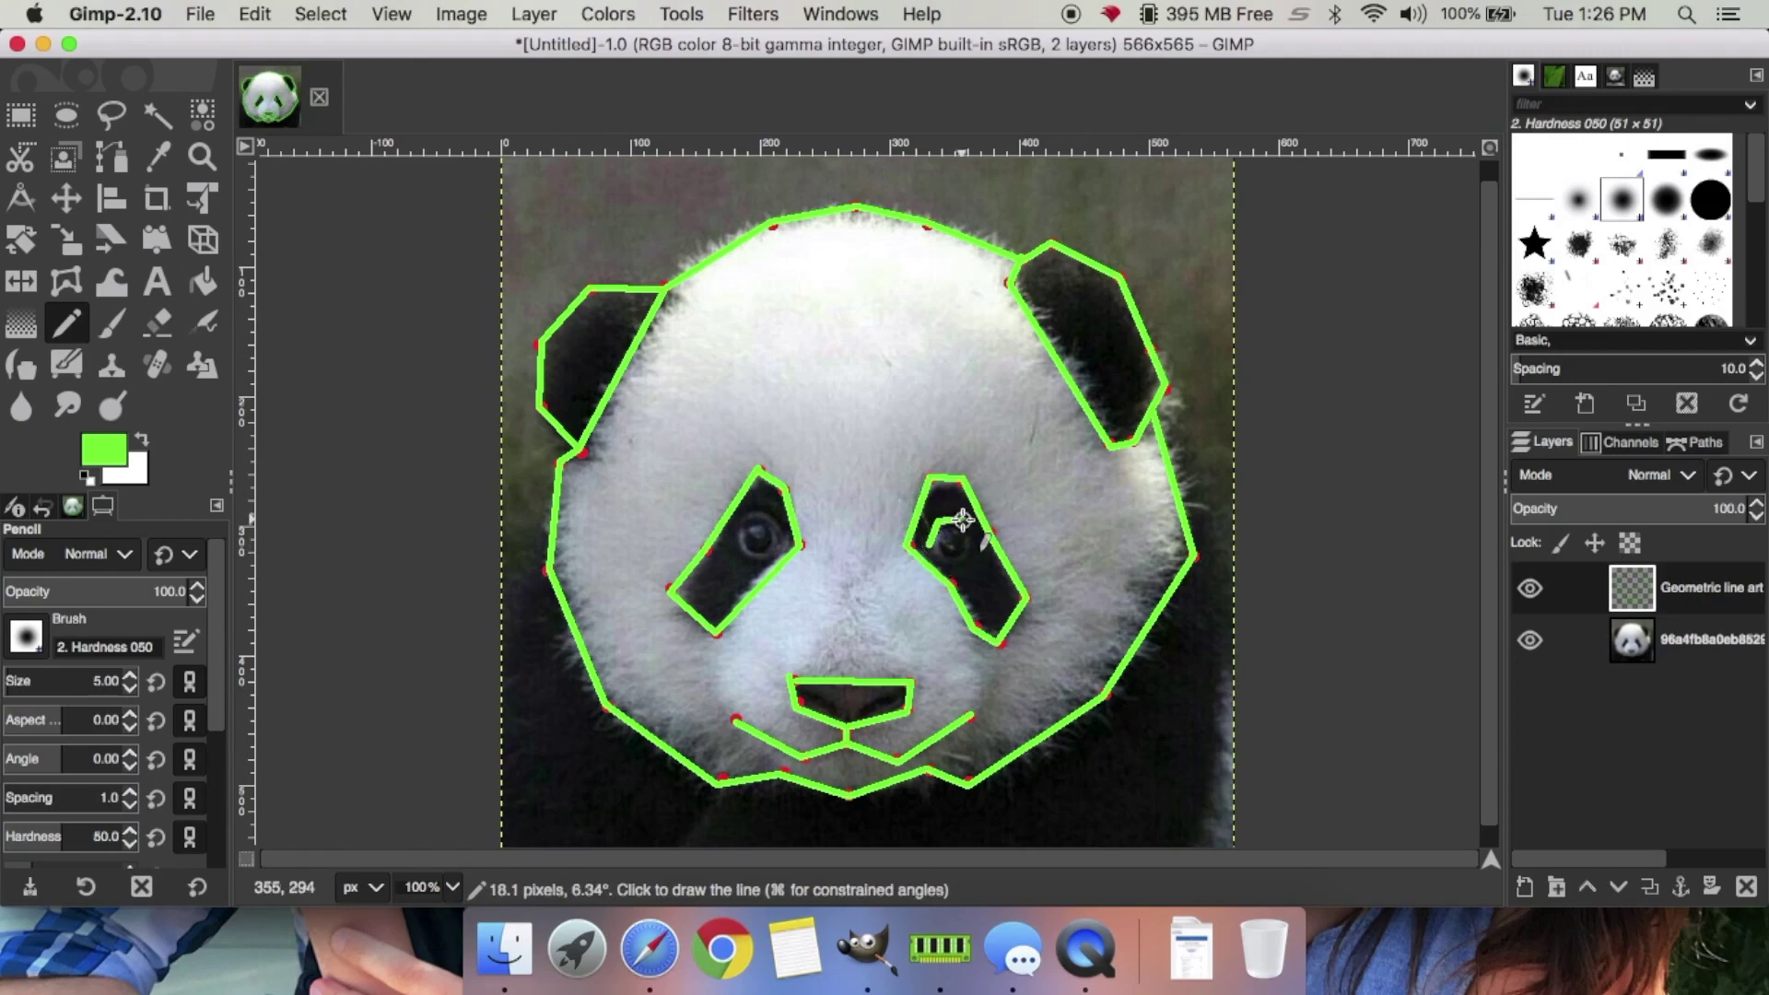
shift+click(976, 536)
shift+click(968, 557)
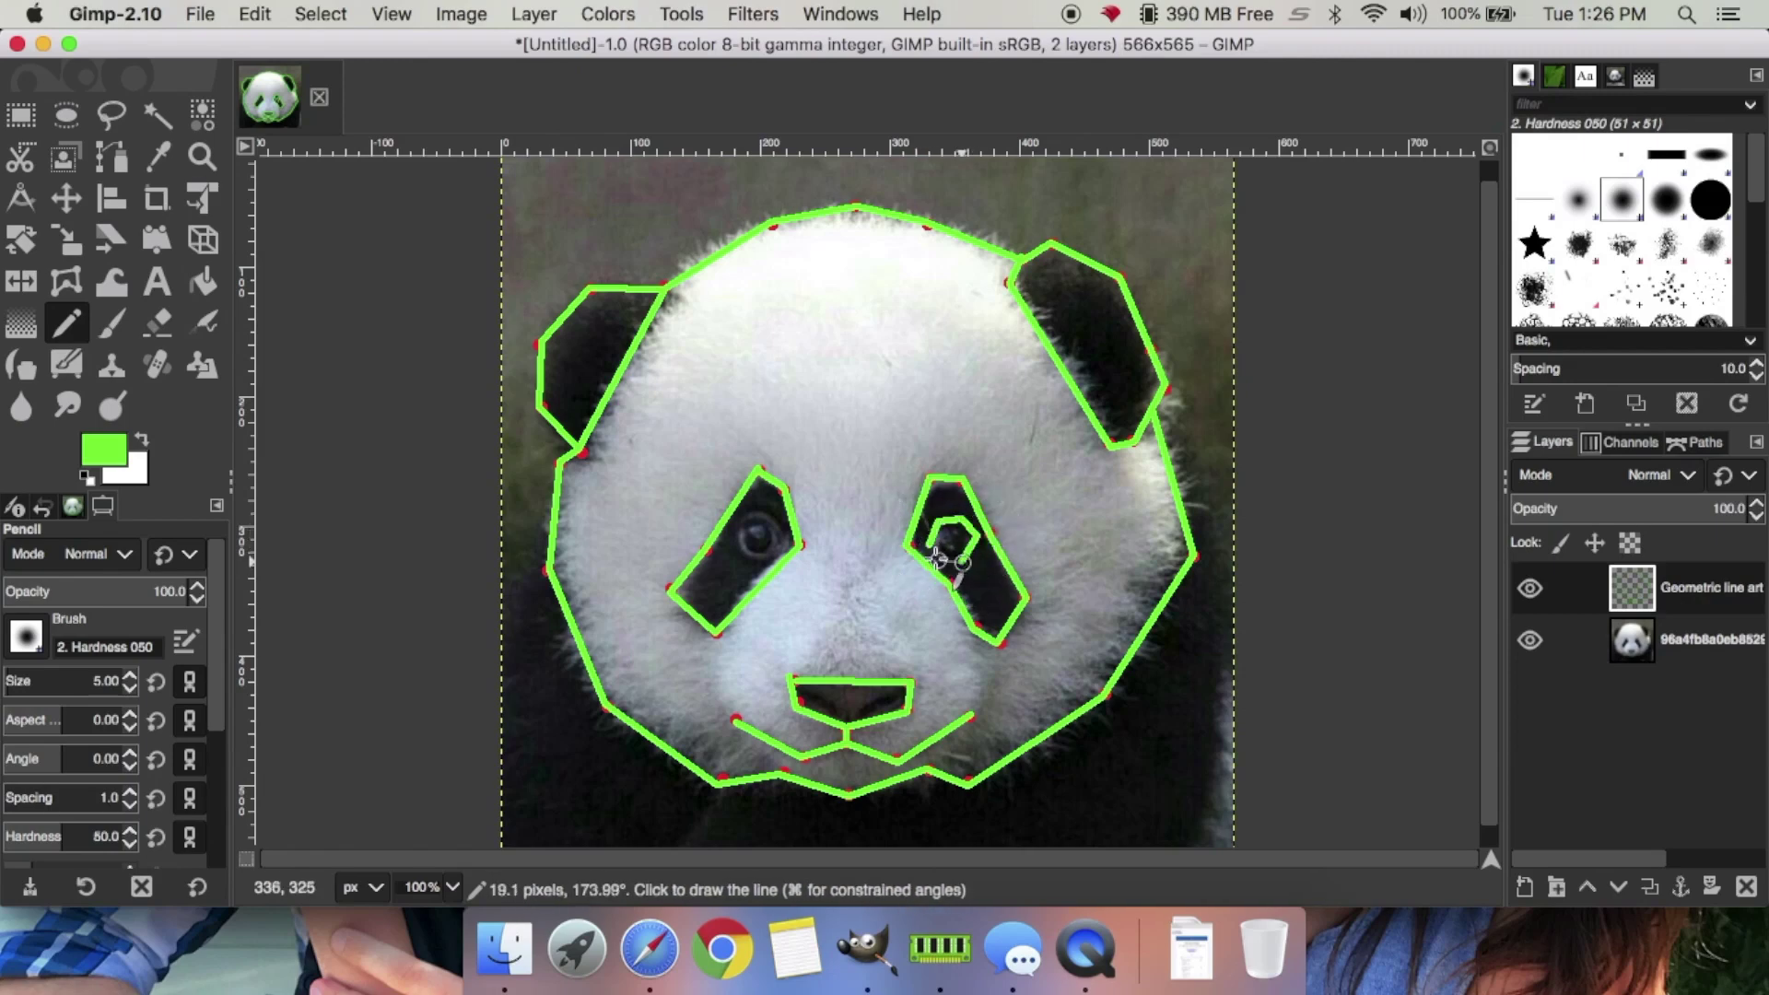
shift+click(947, 562)
shift+click(928, 550)
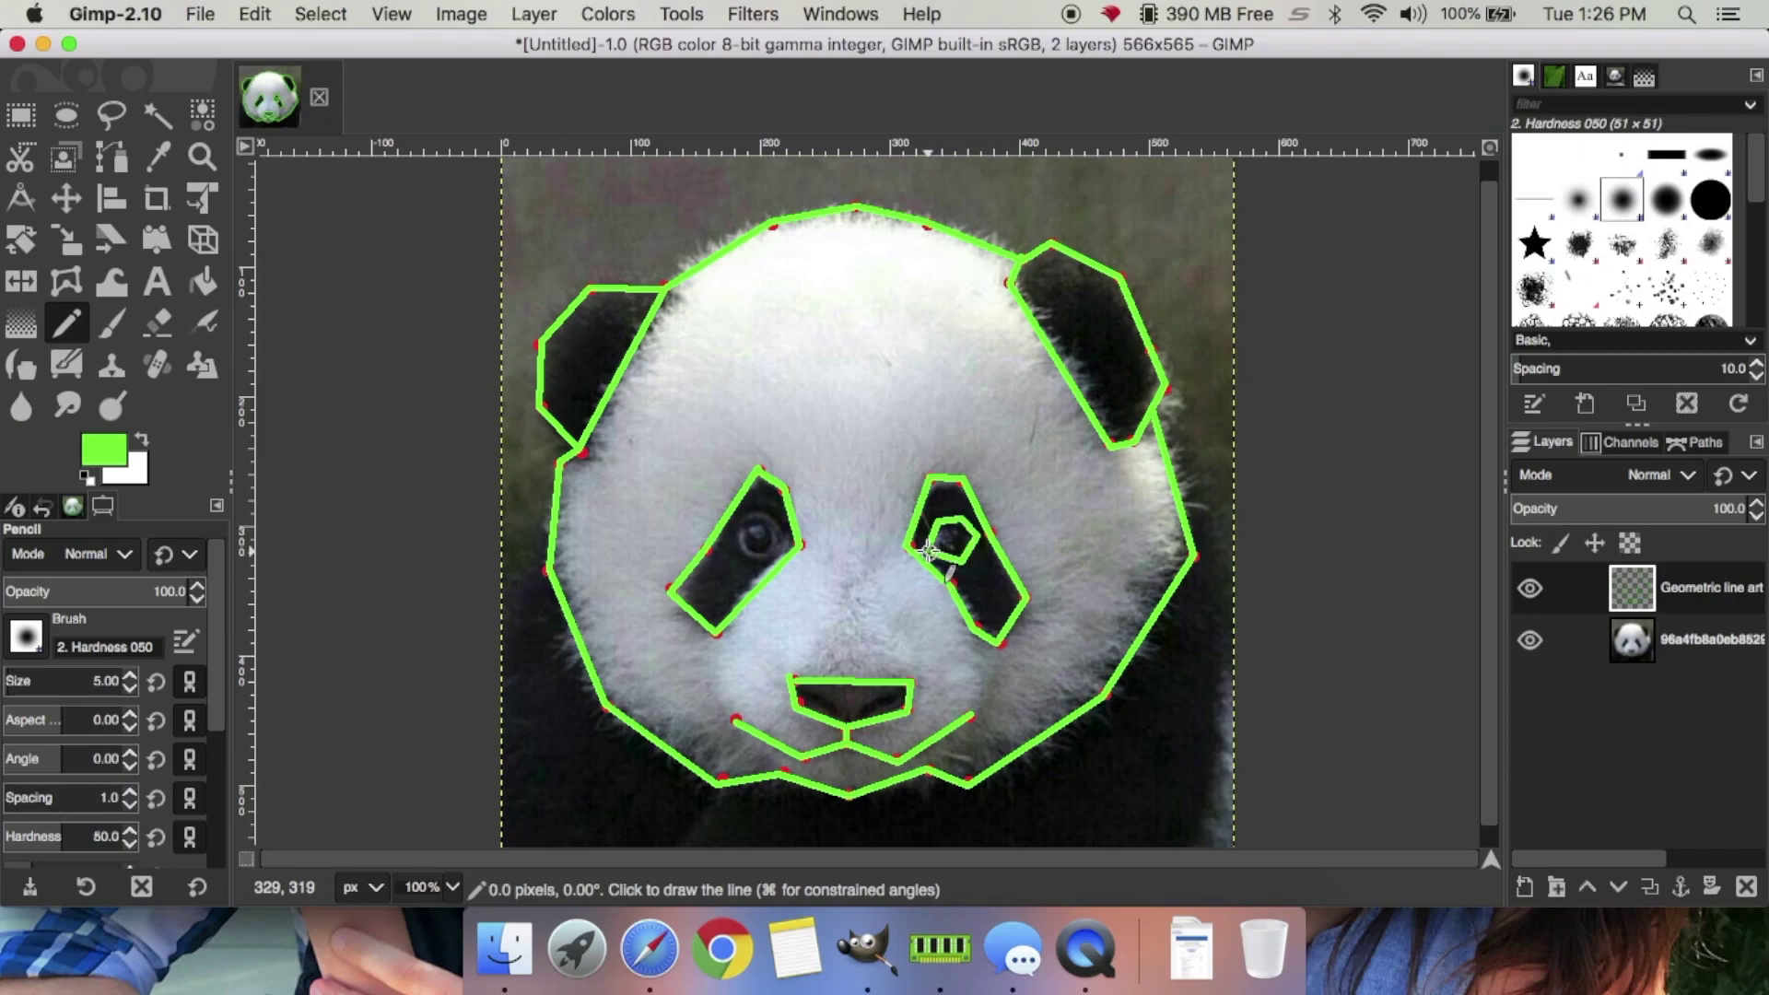
Draw a small green inner shape inside the left eye patch
click(782, 544)
click(776, 514)
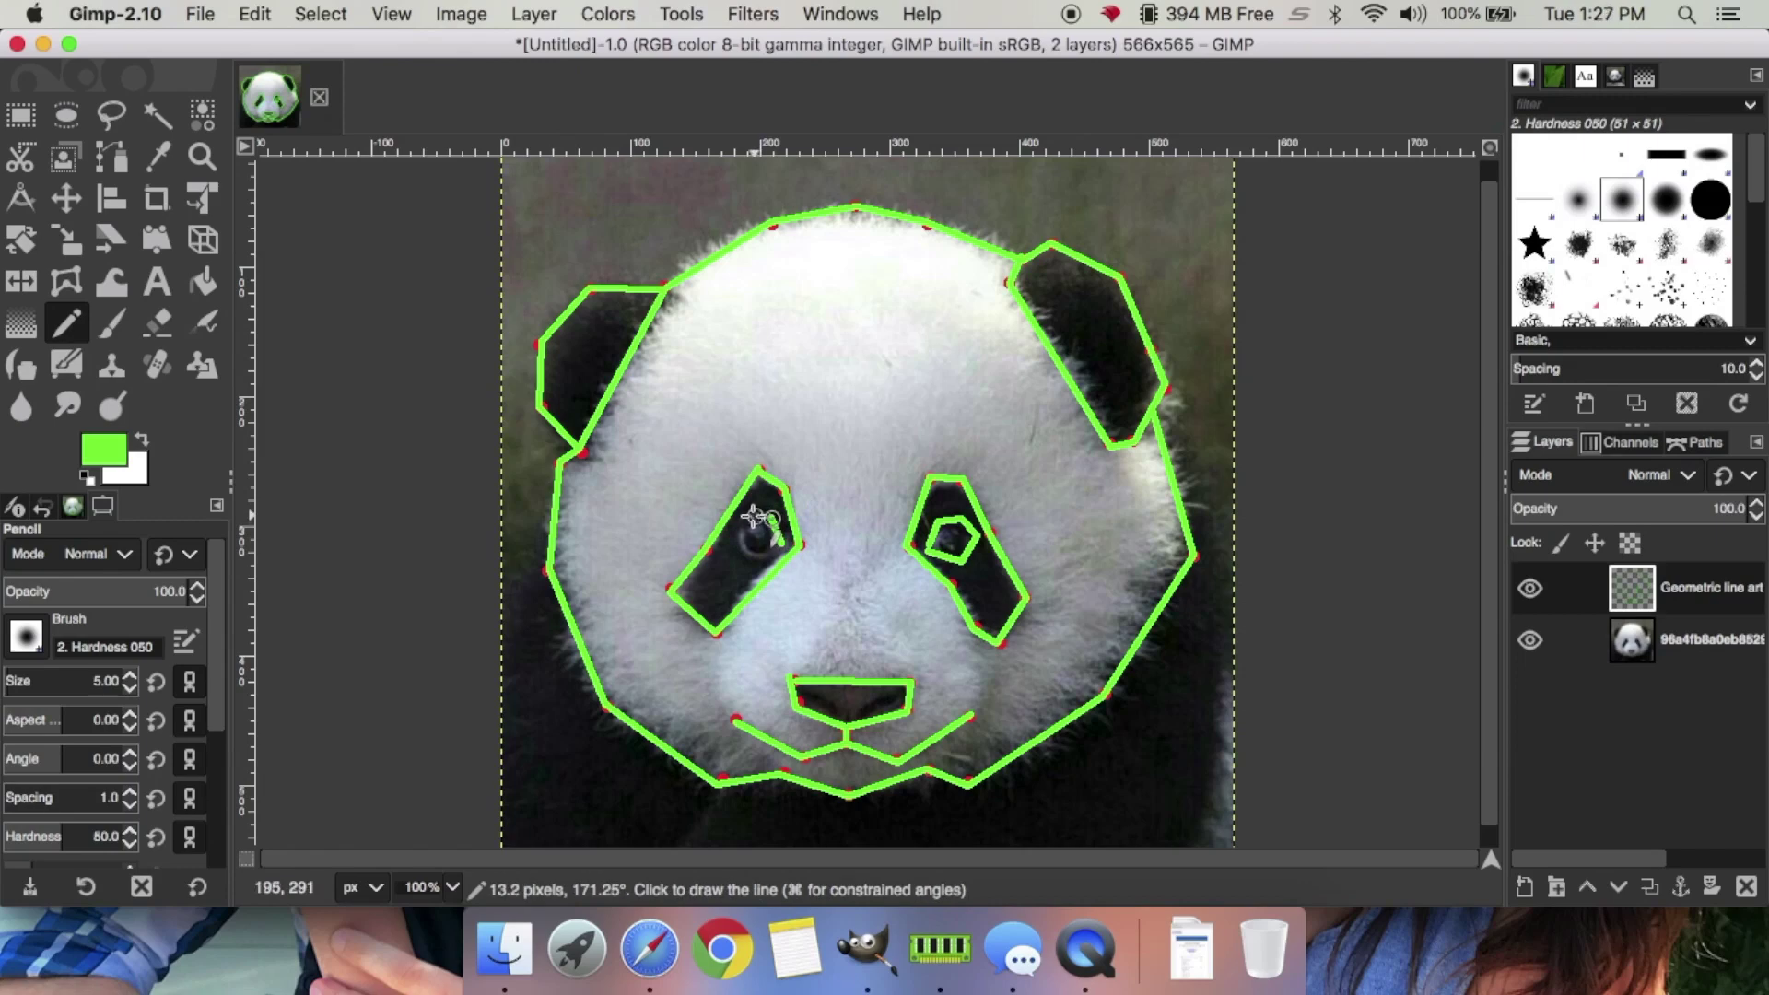
click(758, 512)
click(736, 532)
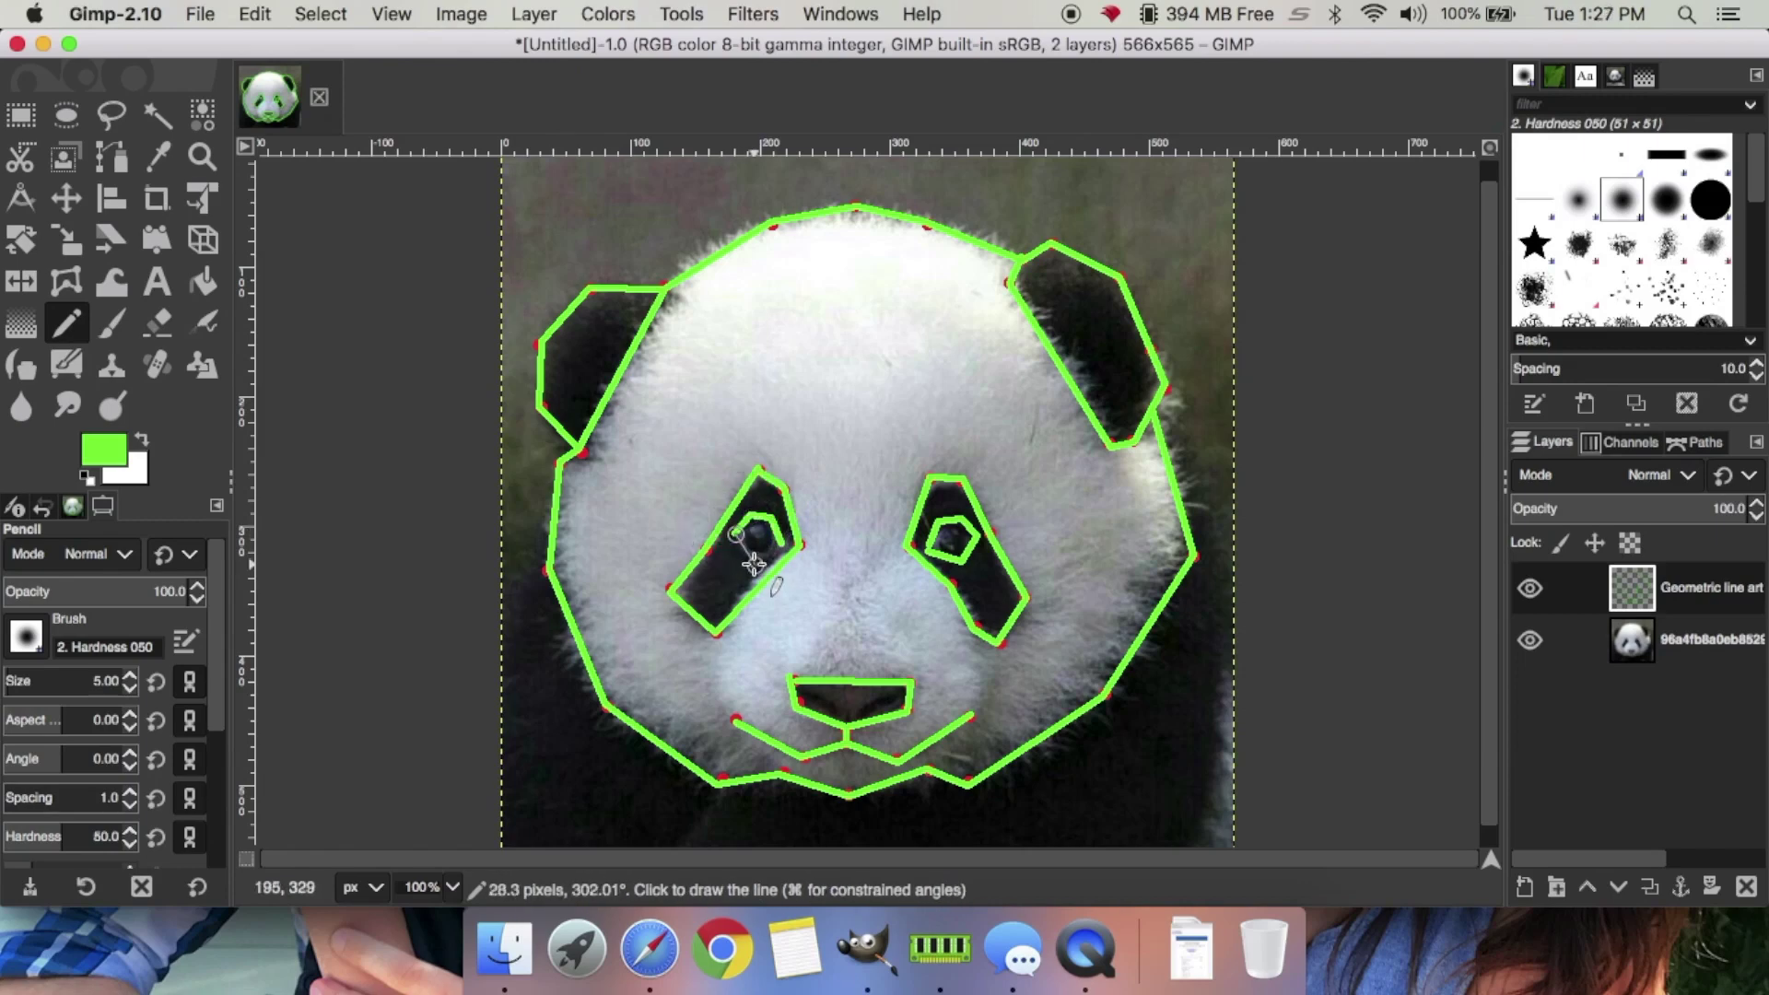
click(750, 558)
click(780, 543)
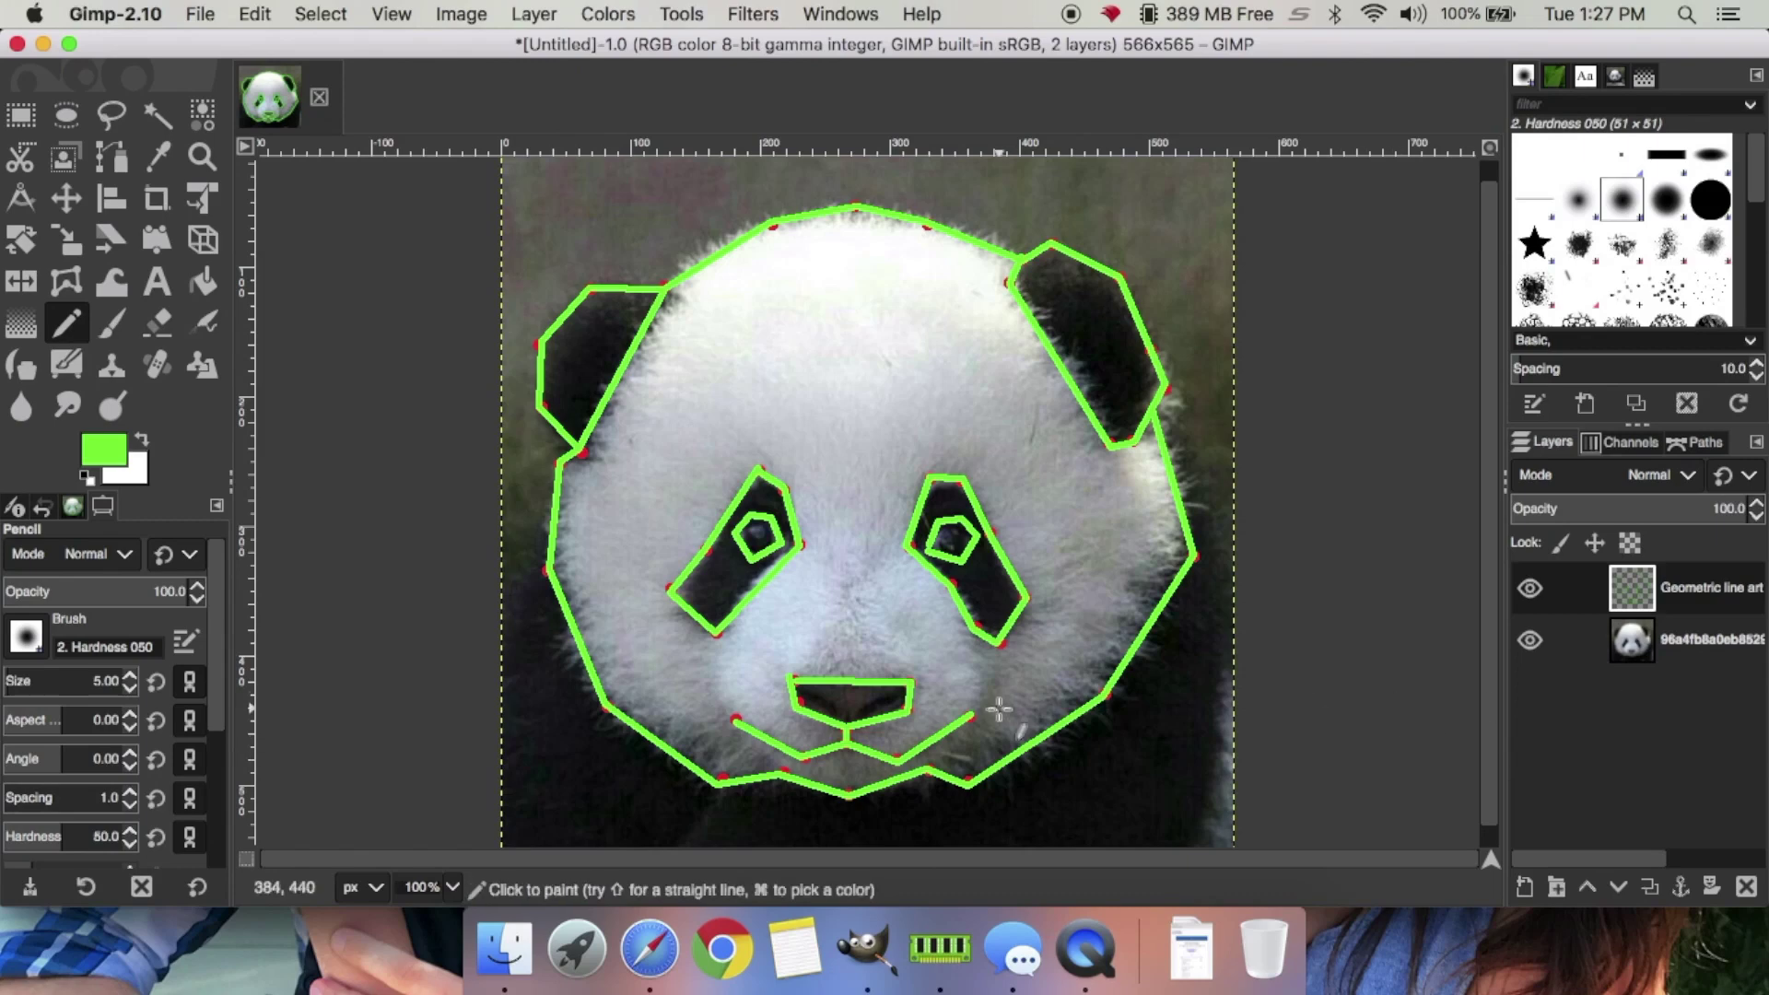
Toggle the line-art and photo layers' visibility to check the drawn lines
click(1679, 648)
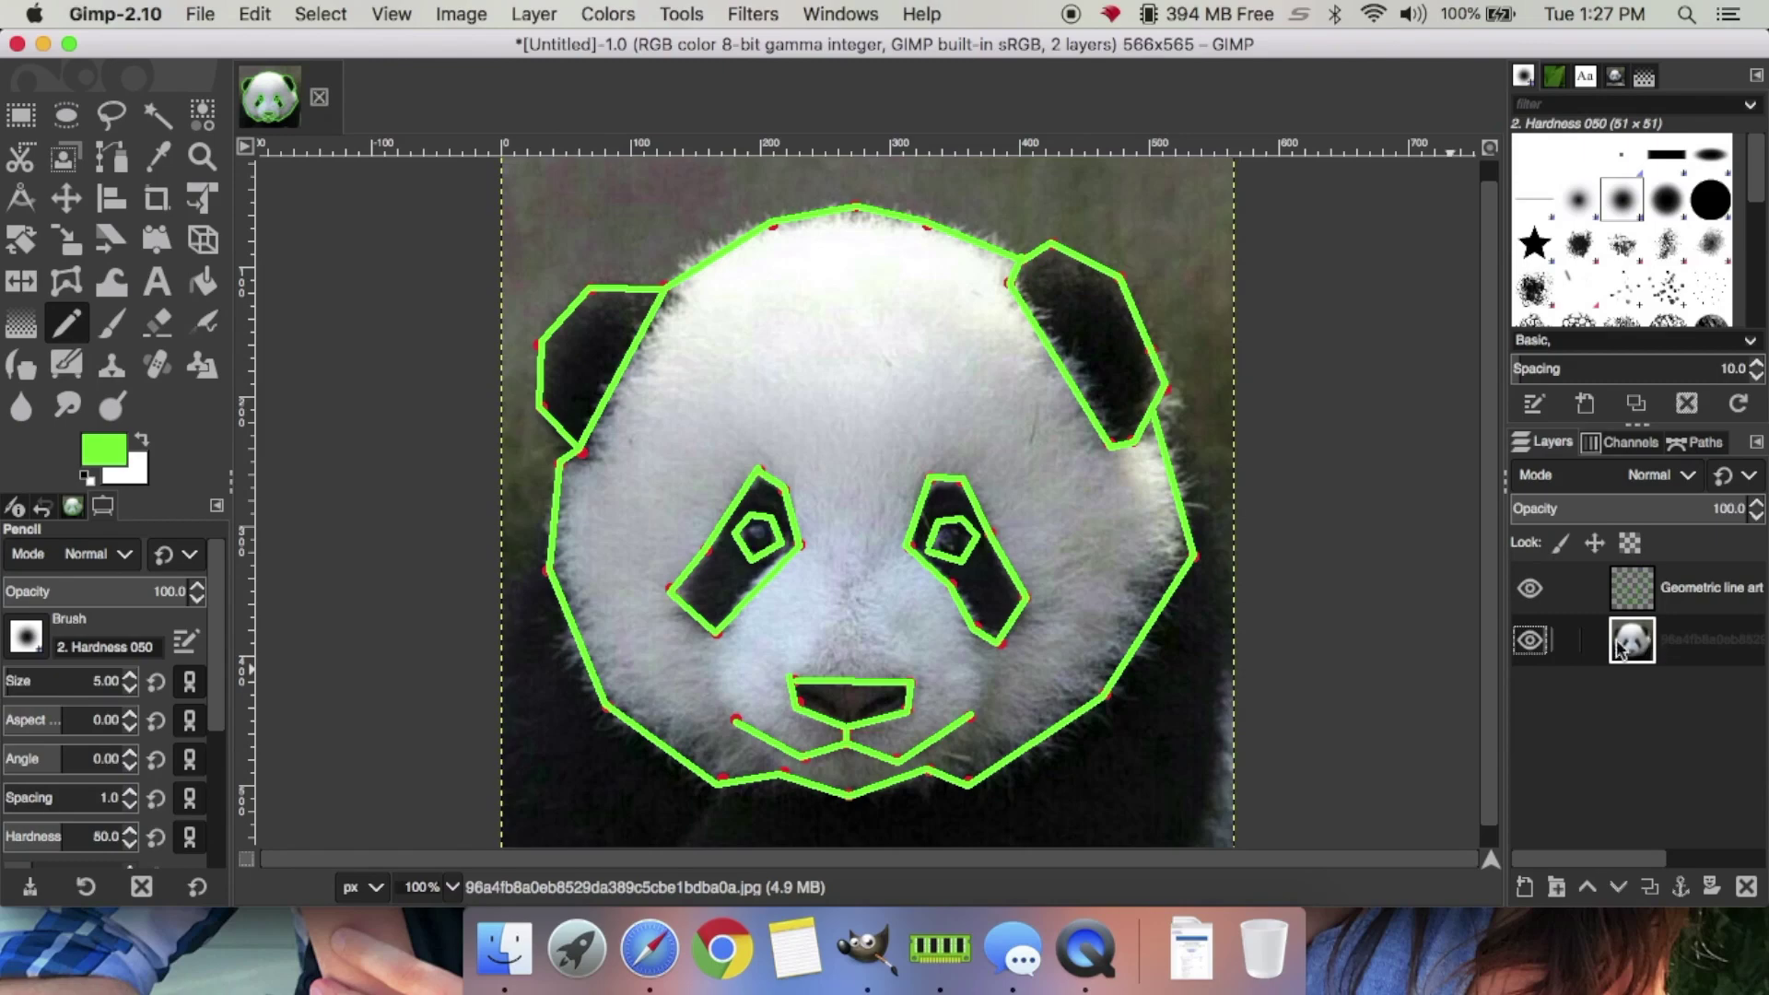
click(1530, 587)
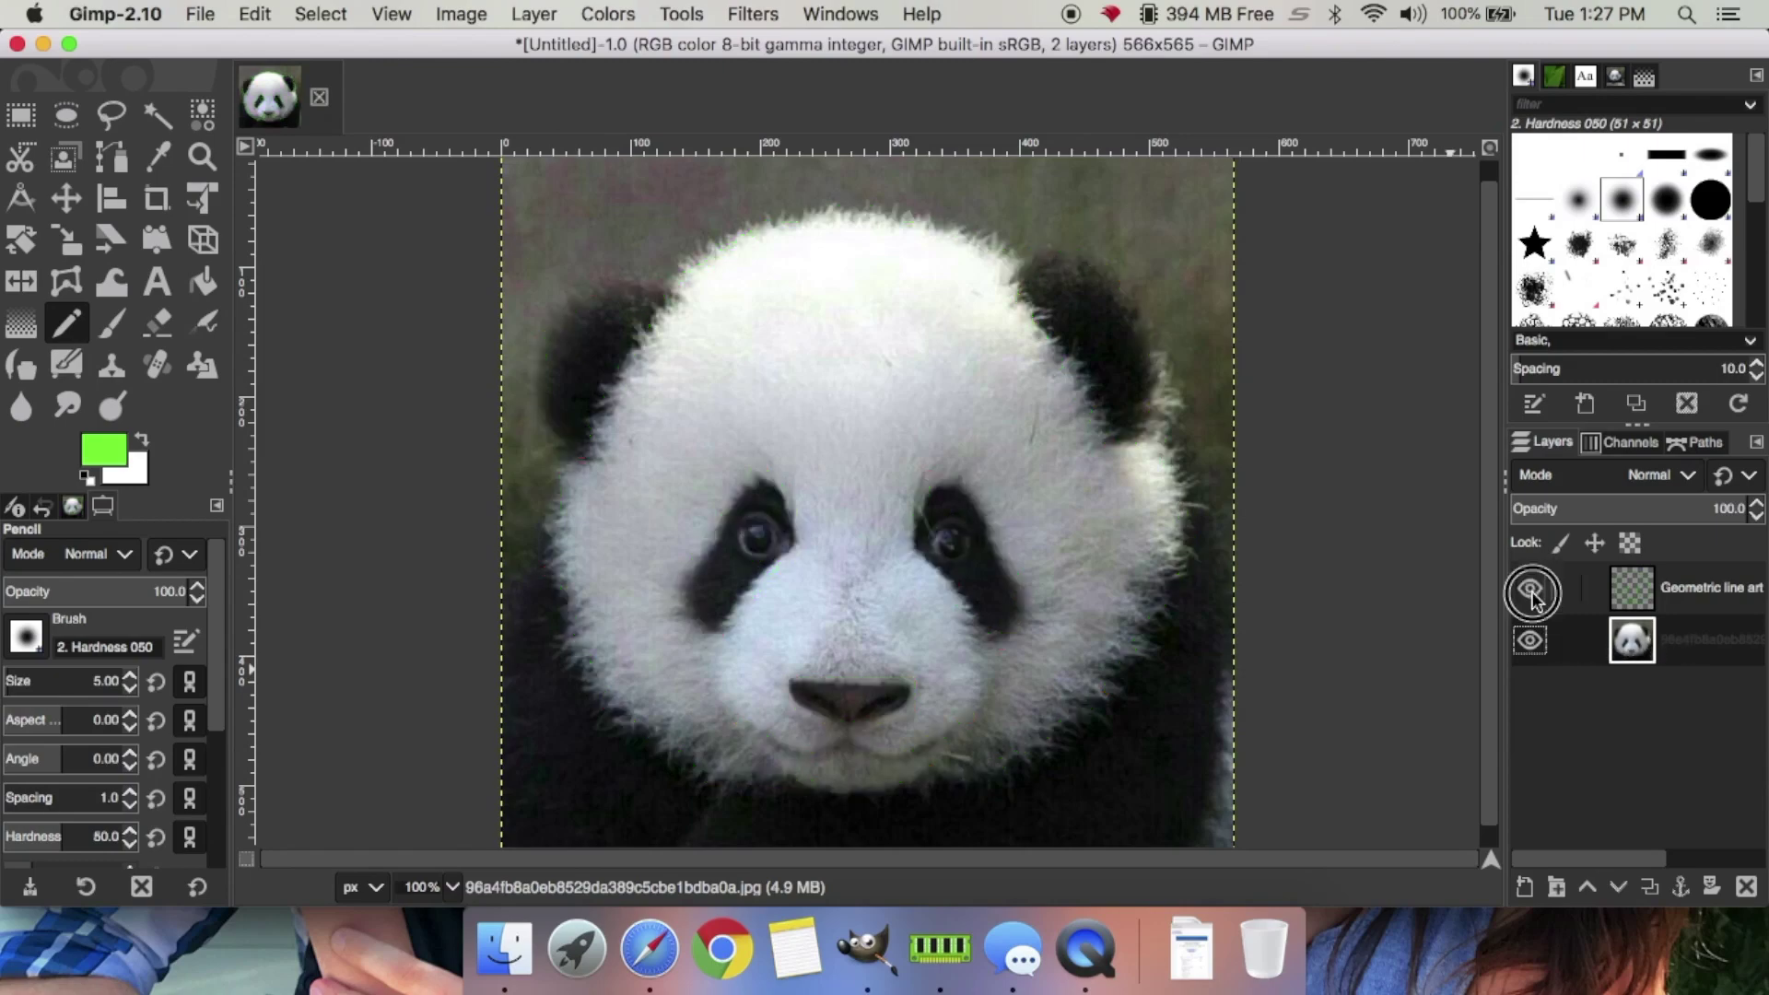
click(1530, 588)
click(1531, 640)
click(1530, 641)
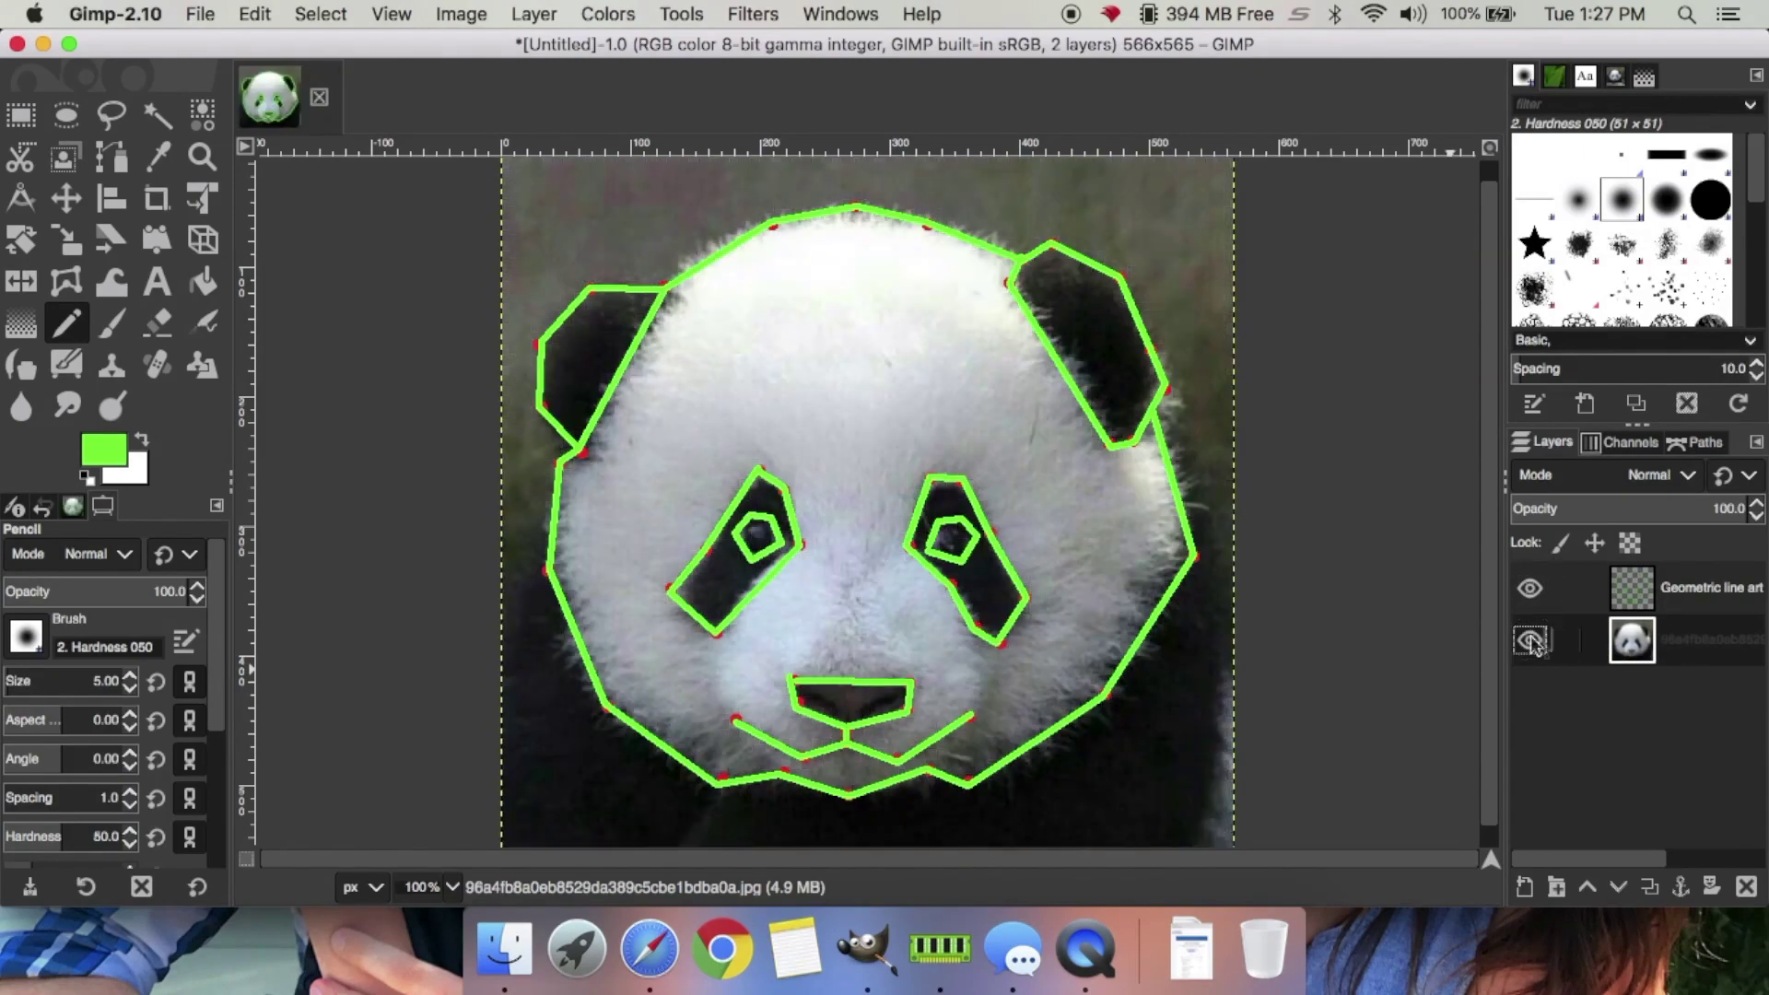
Add a 'white background' layer and fill it with white via Edit > Fill with FG Color
click(1525, 887)
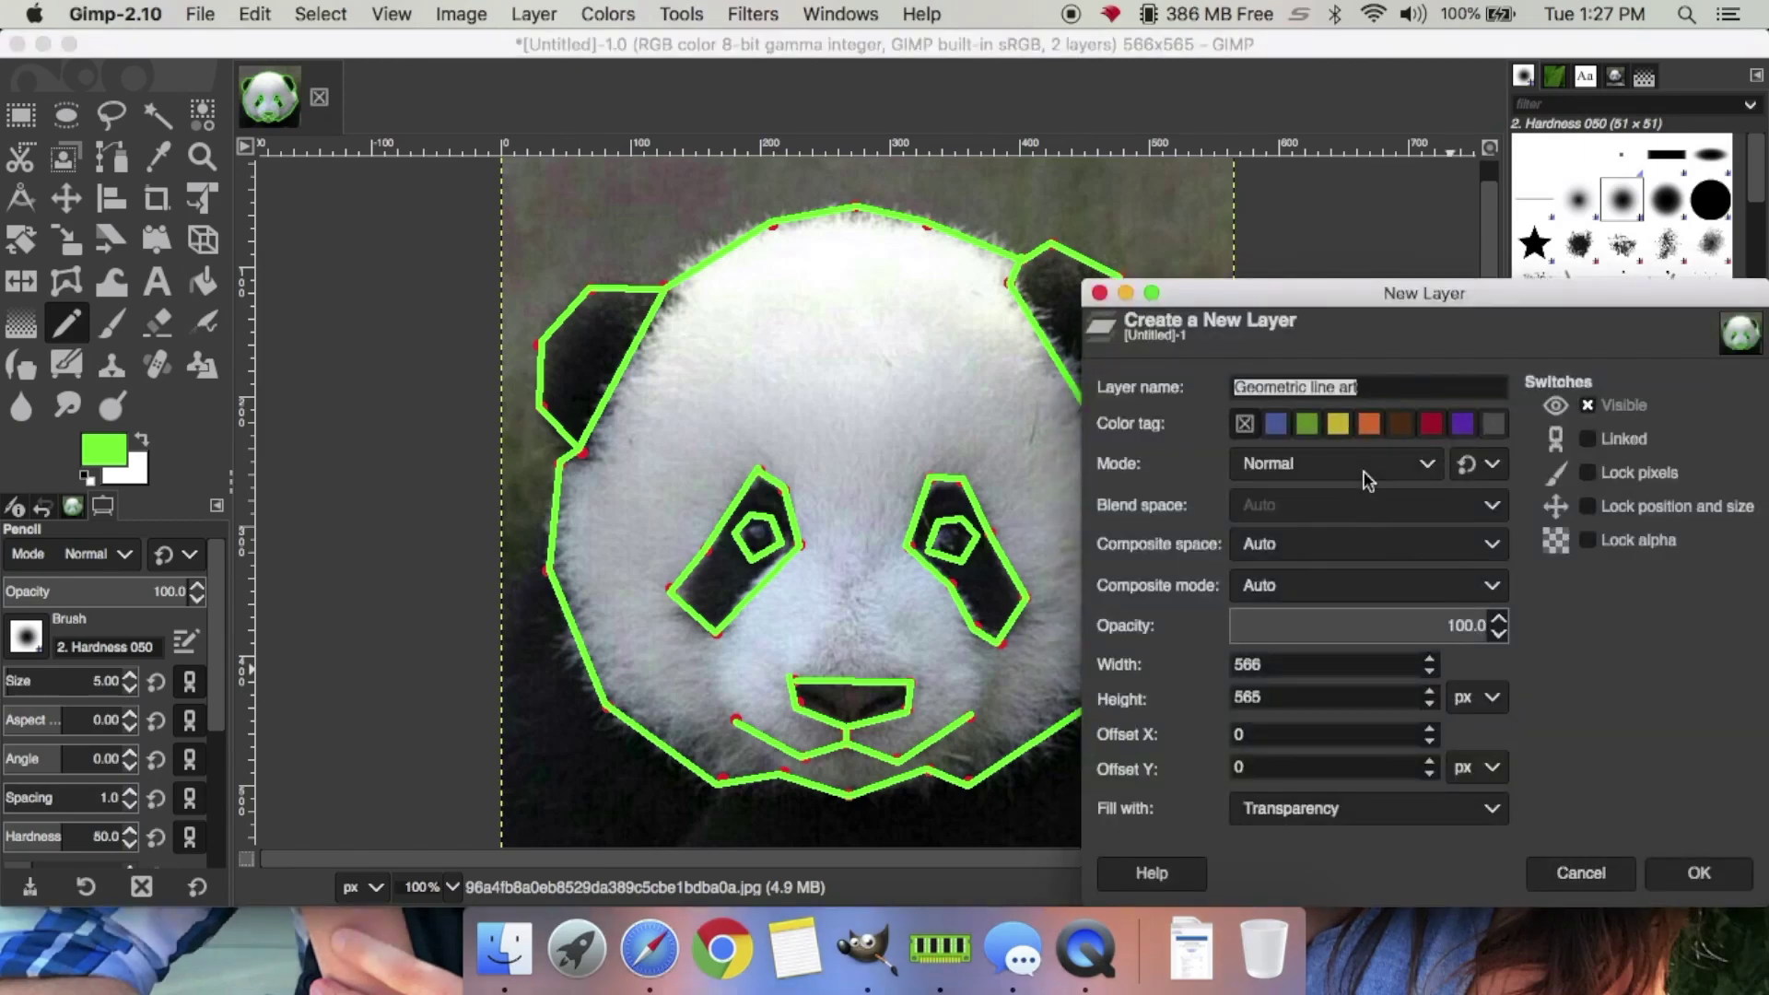
text(white background)
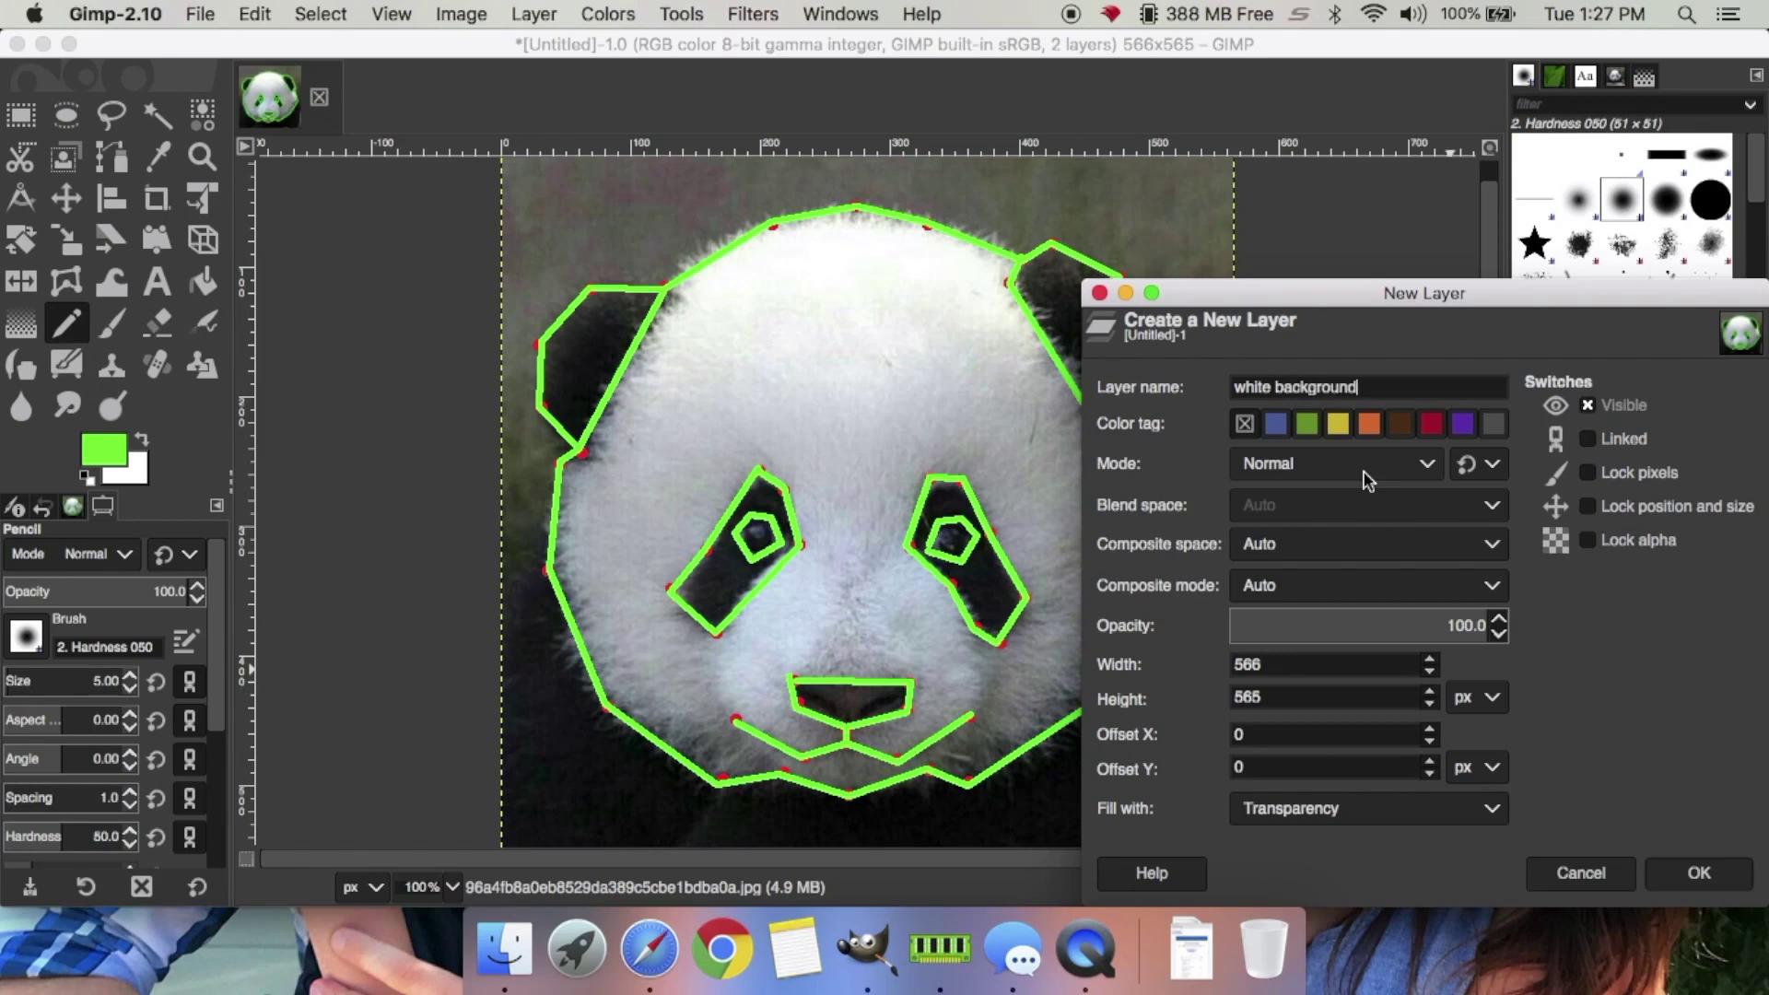
key(Return)
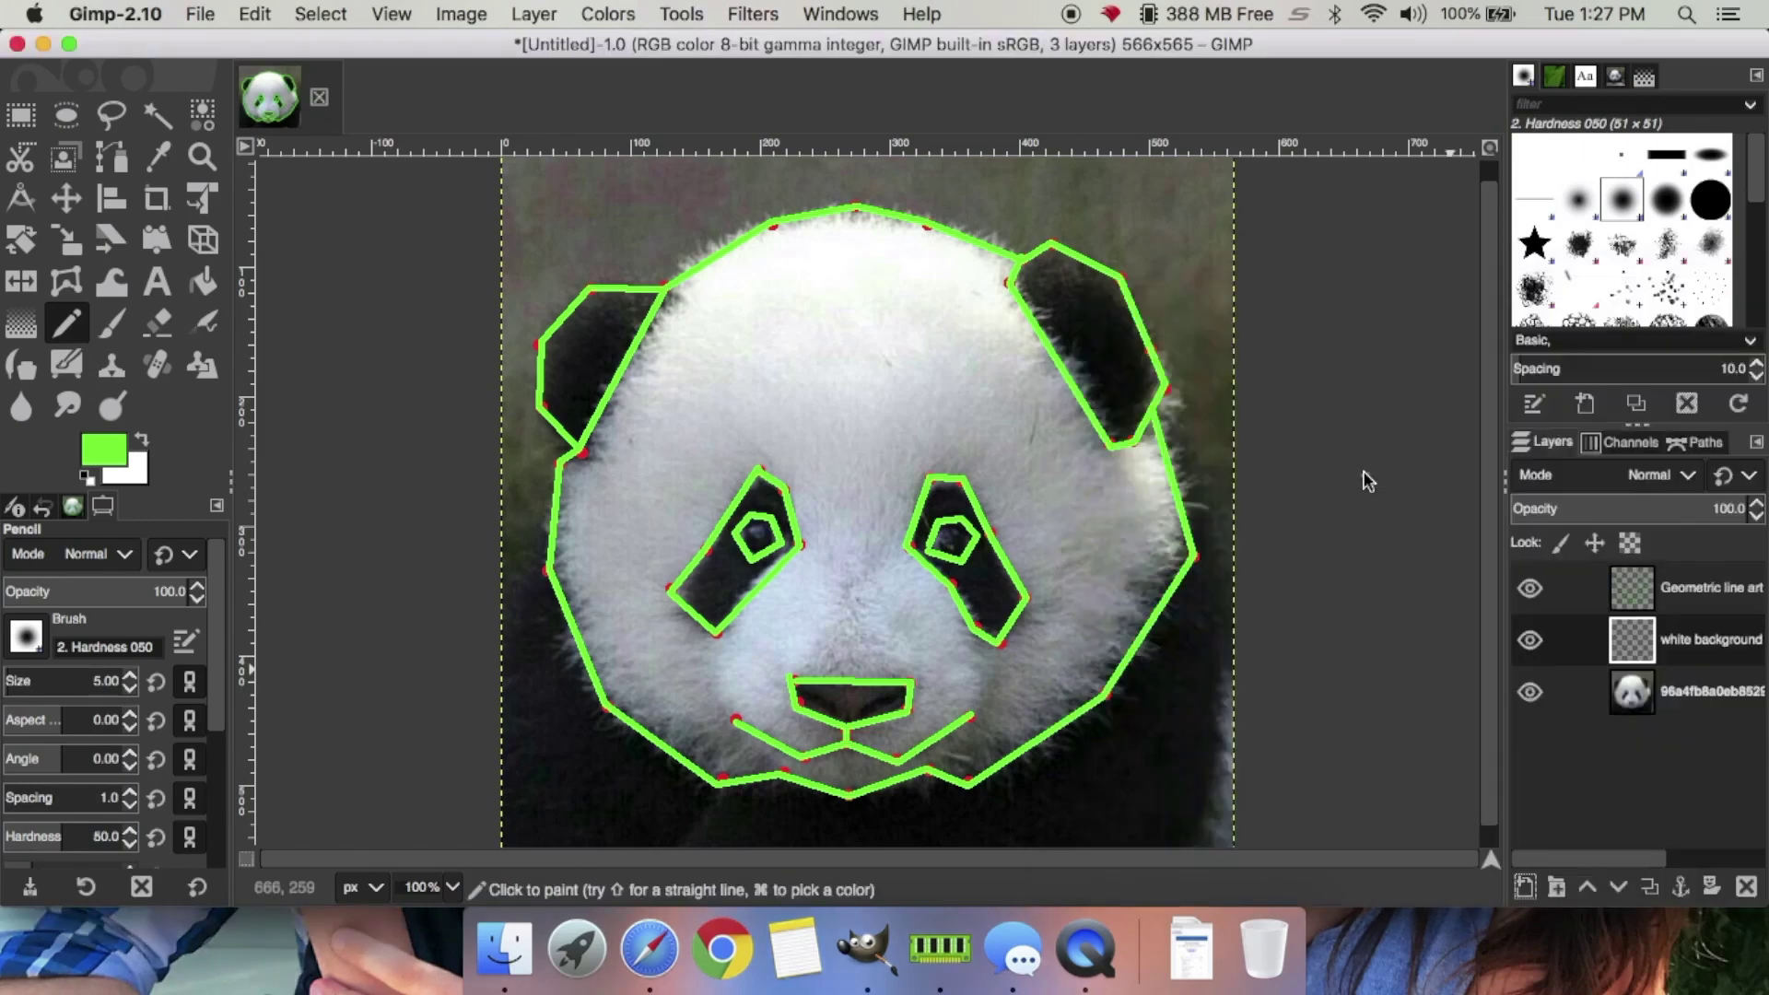
click(138, 441)
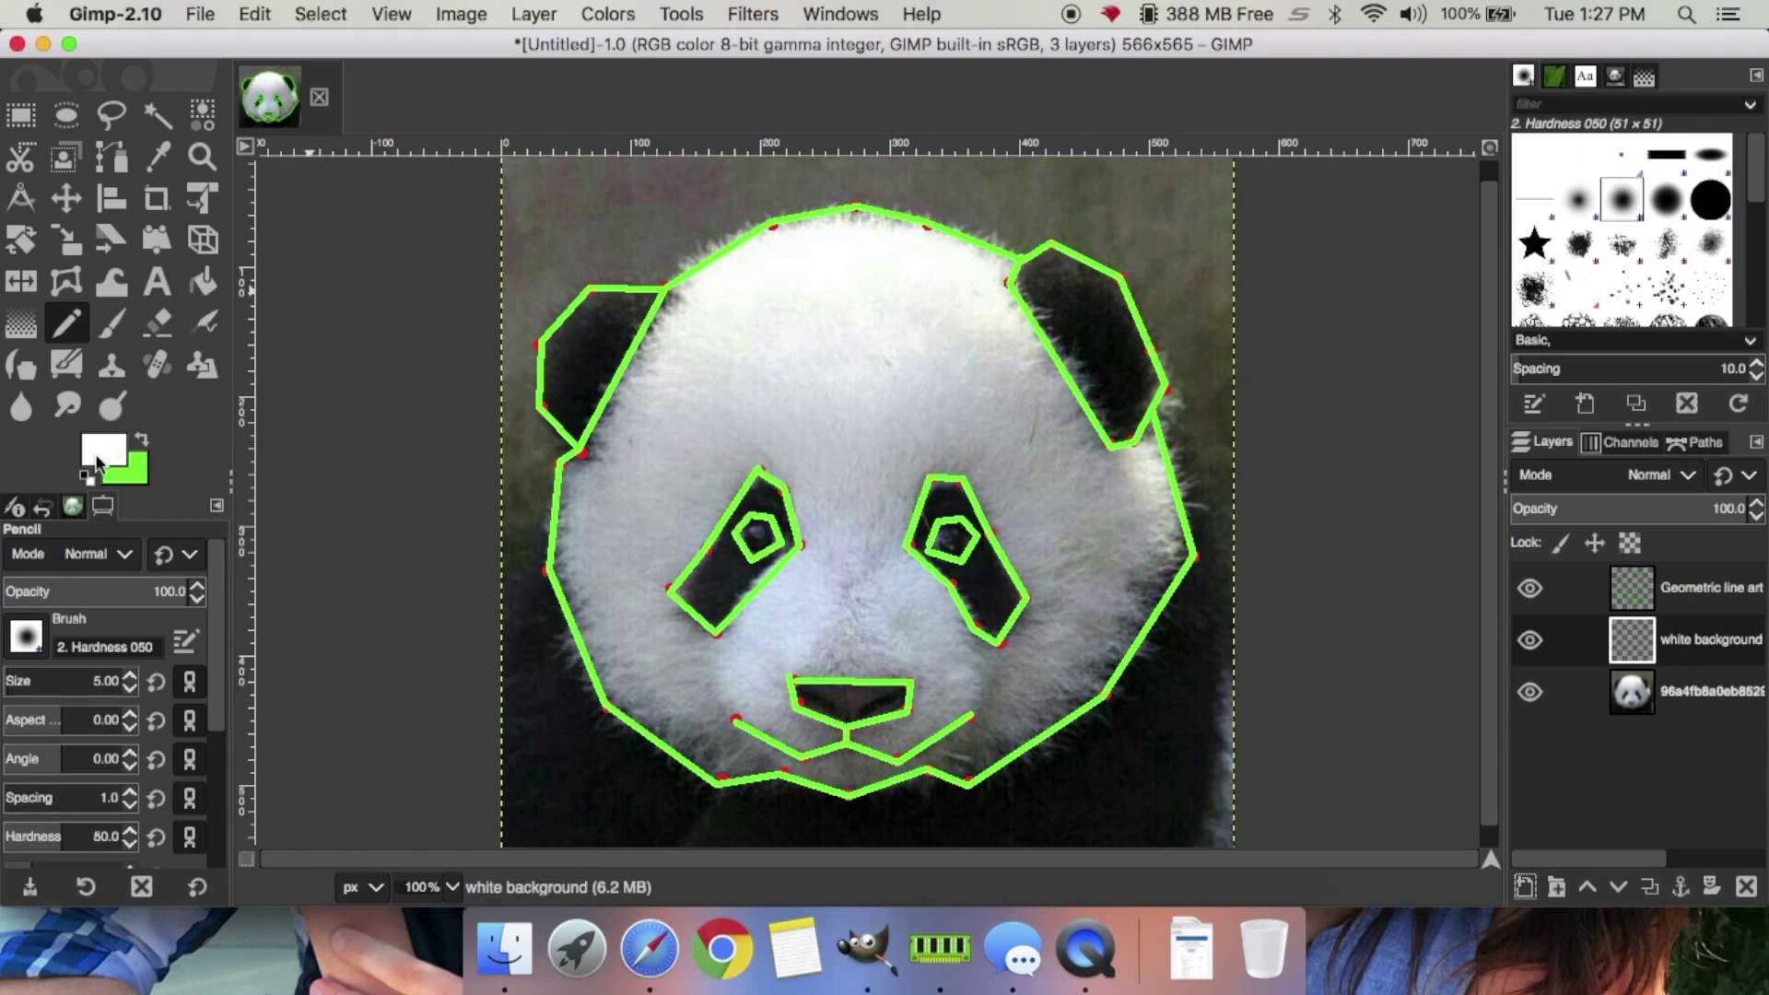
click(249, 14)
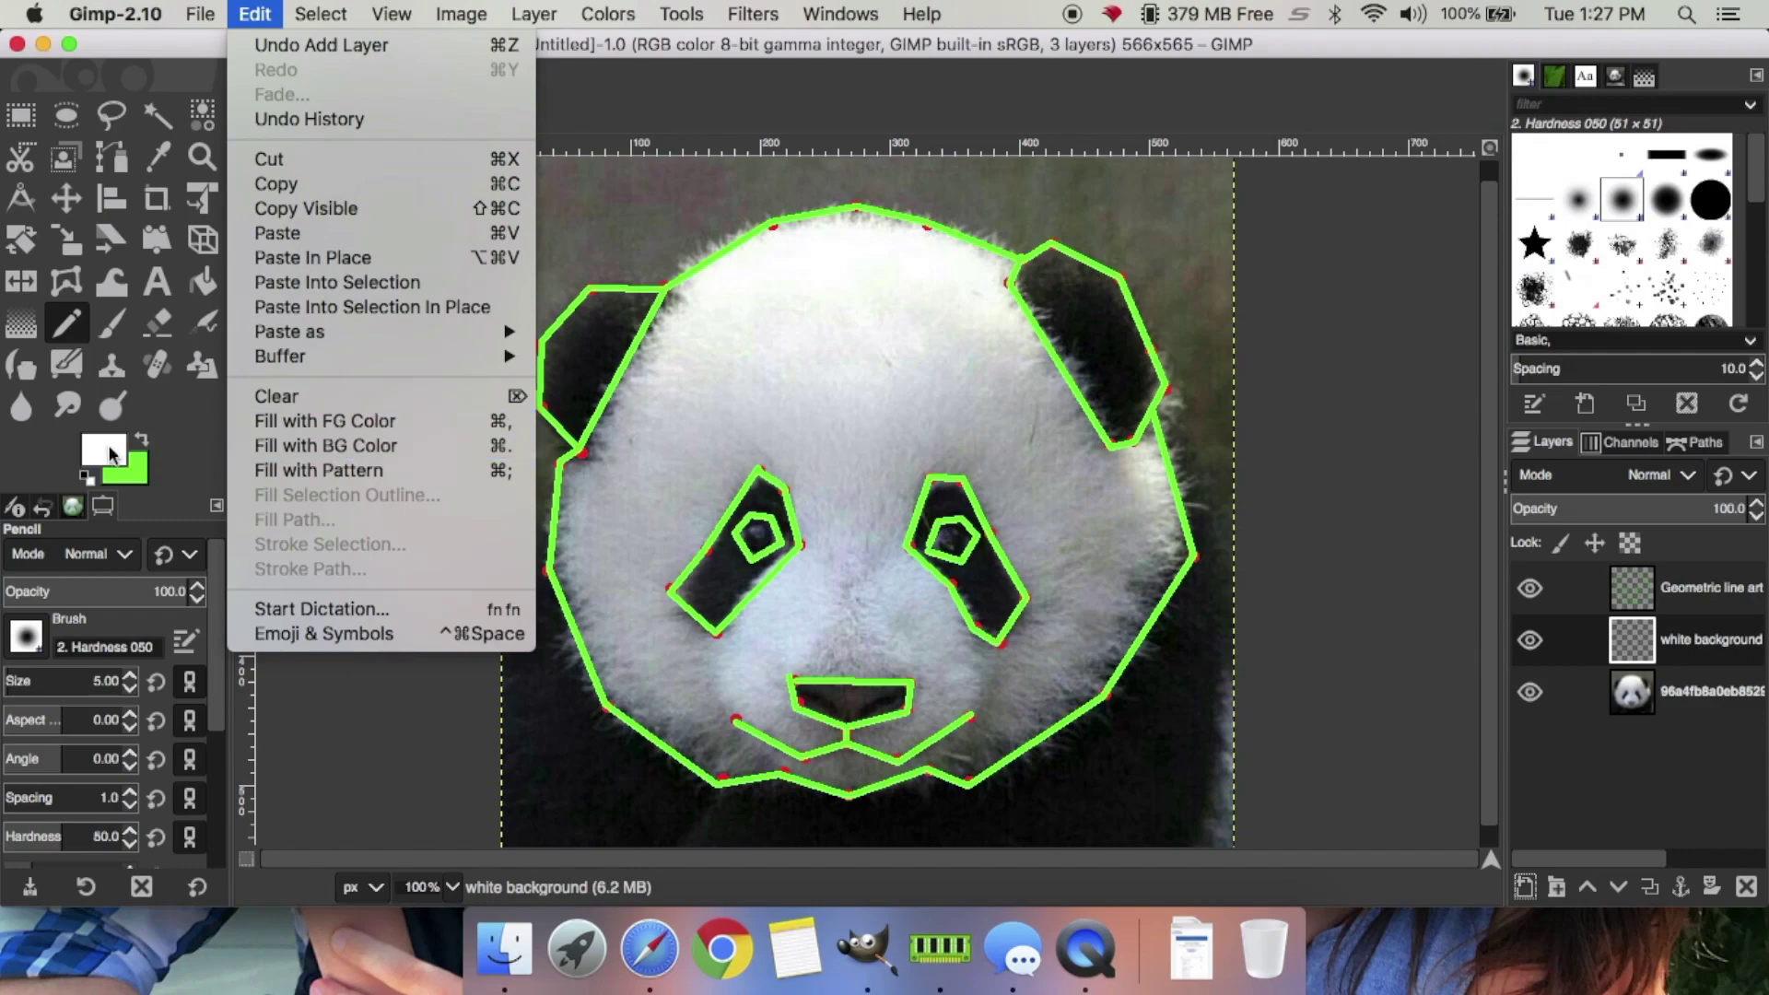
click(296, 421)
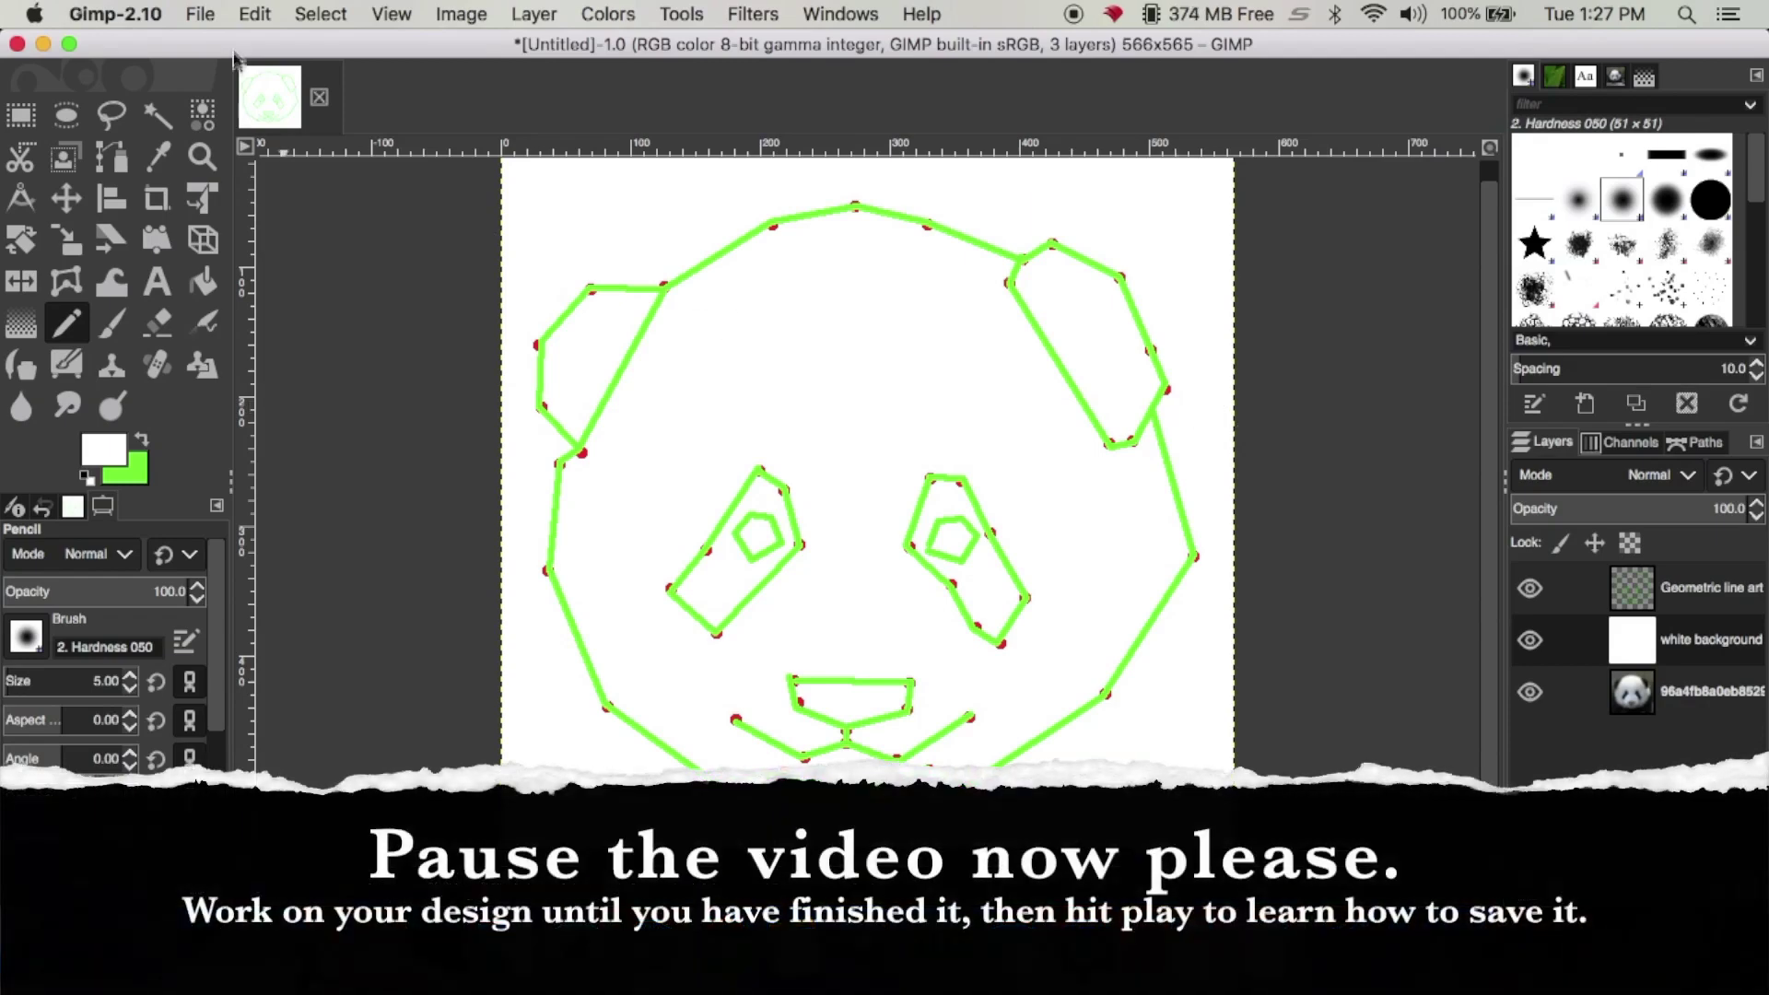
Export the image as a .jpeg file named '… Geometric Panda Design' at quality 100
click(199, 13)
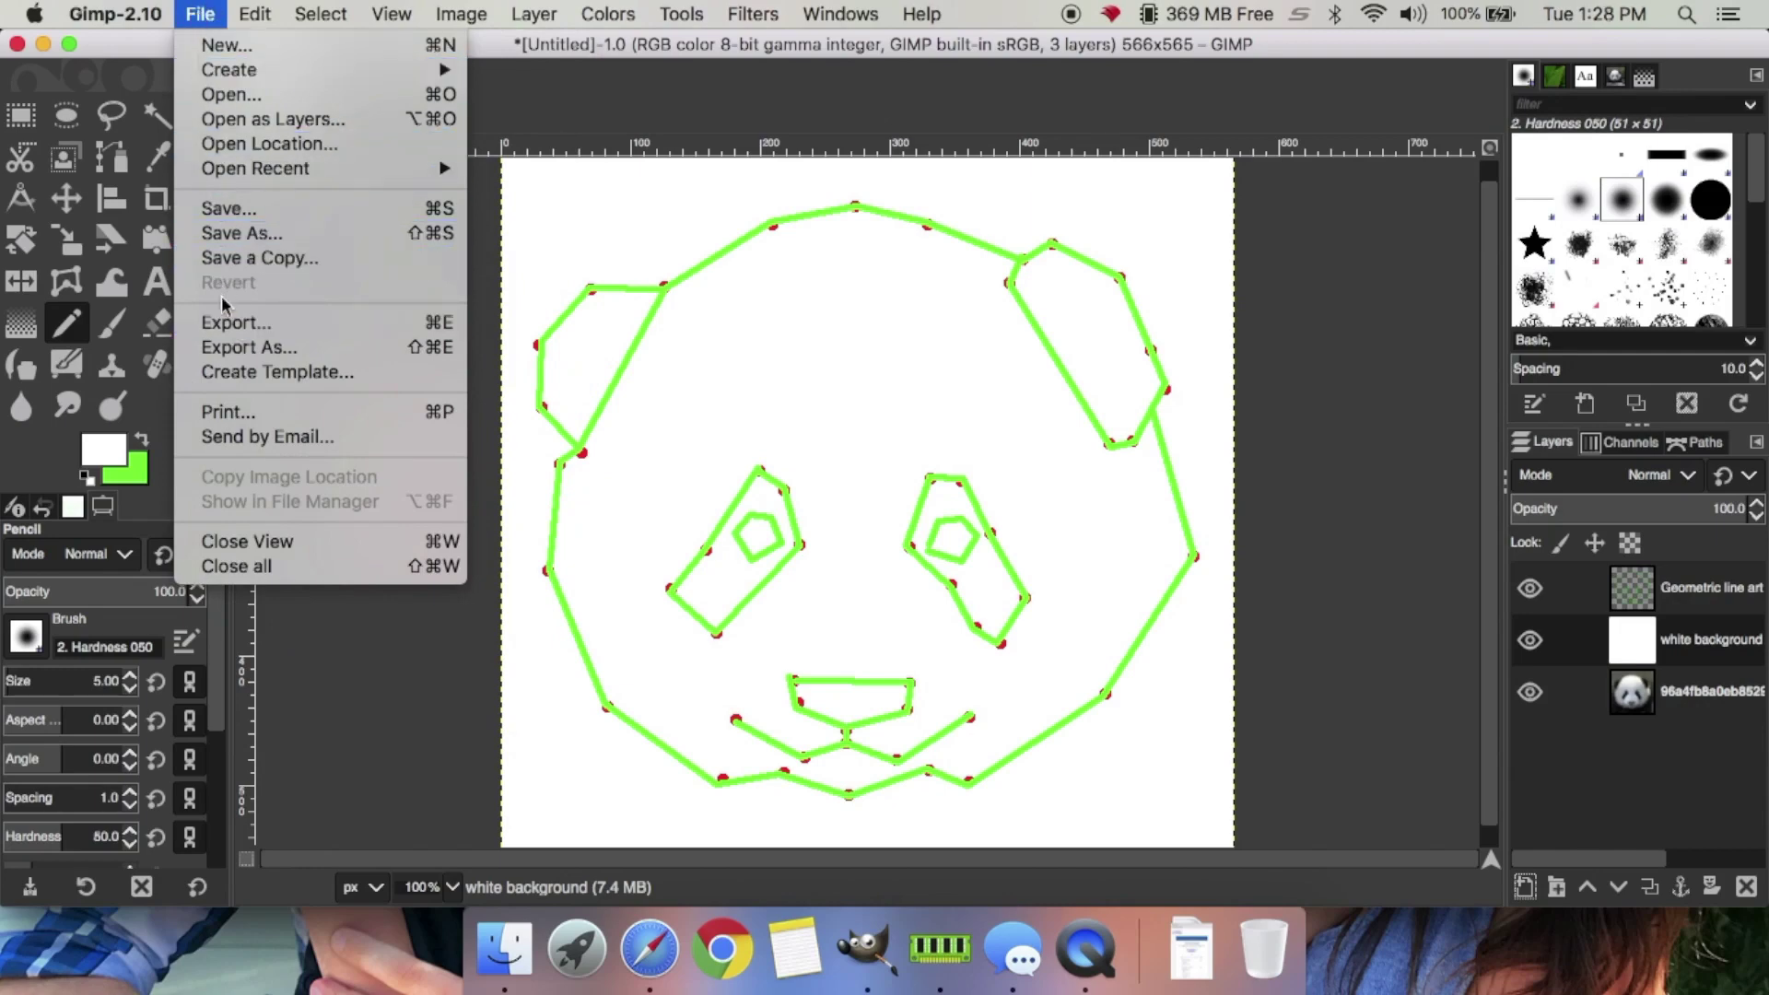
click(230, 351)
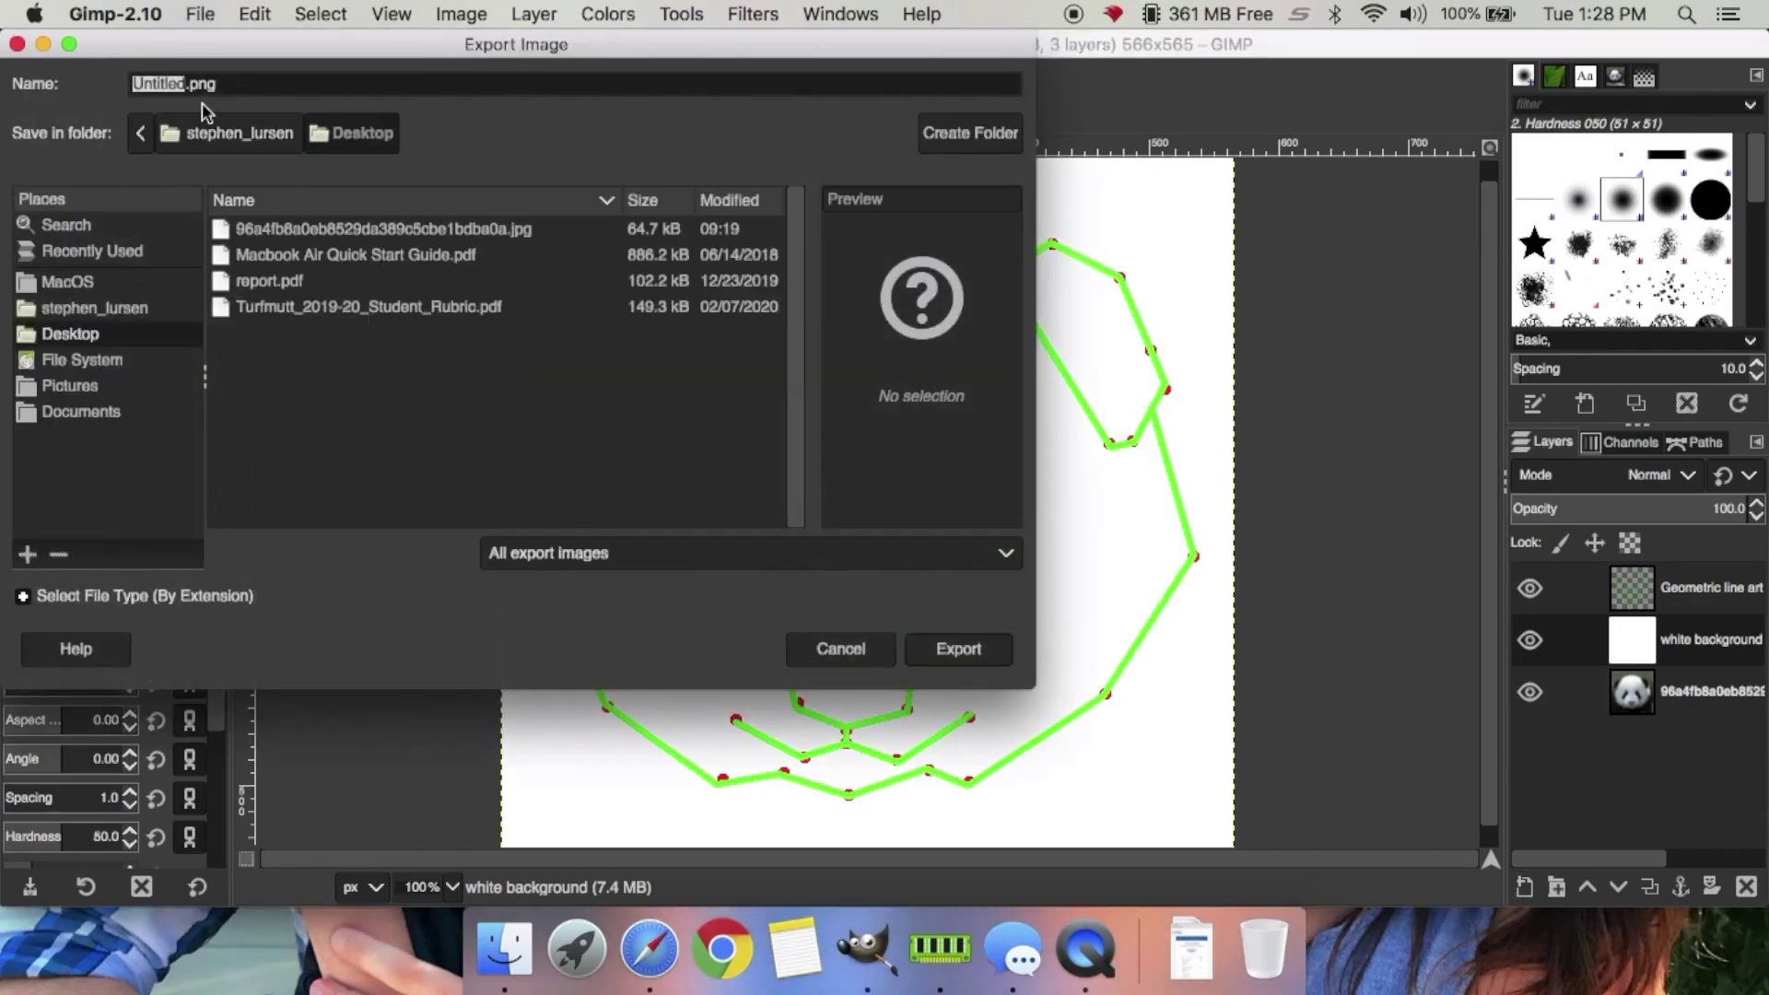
text(Lursen)
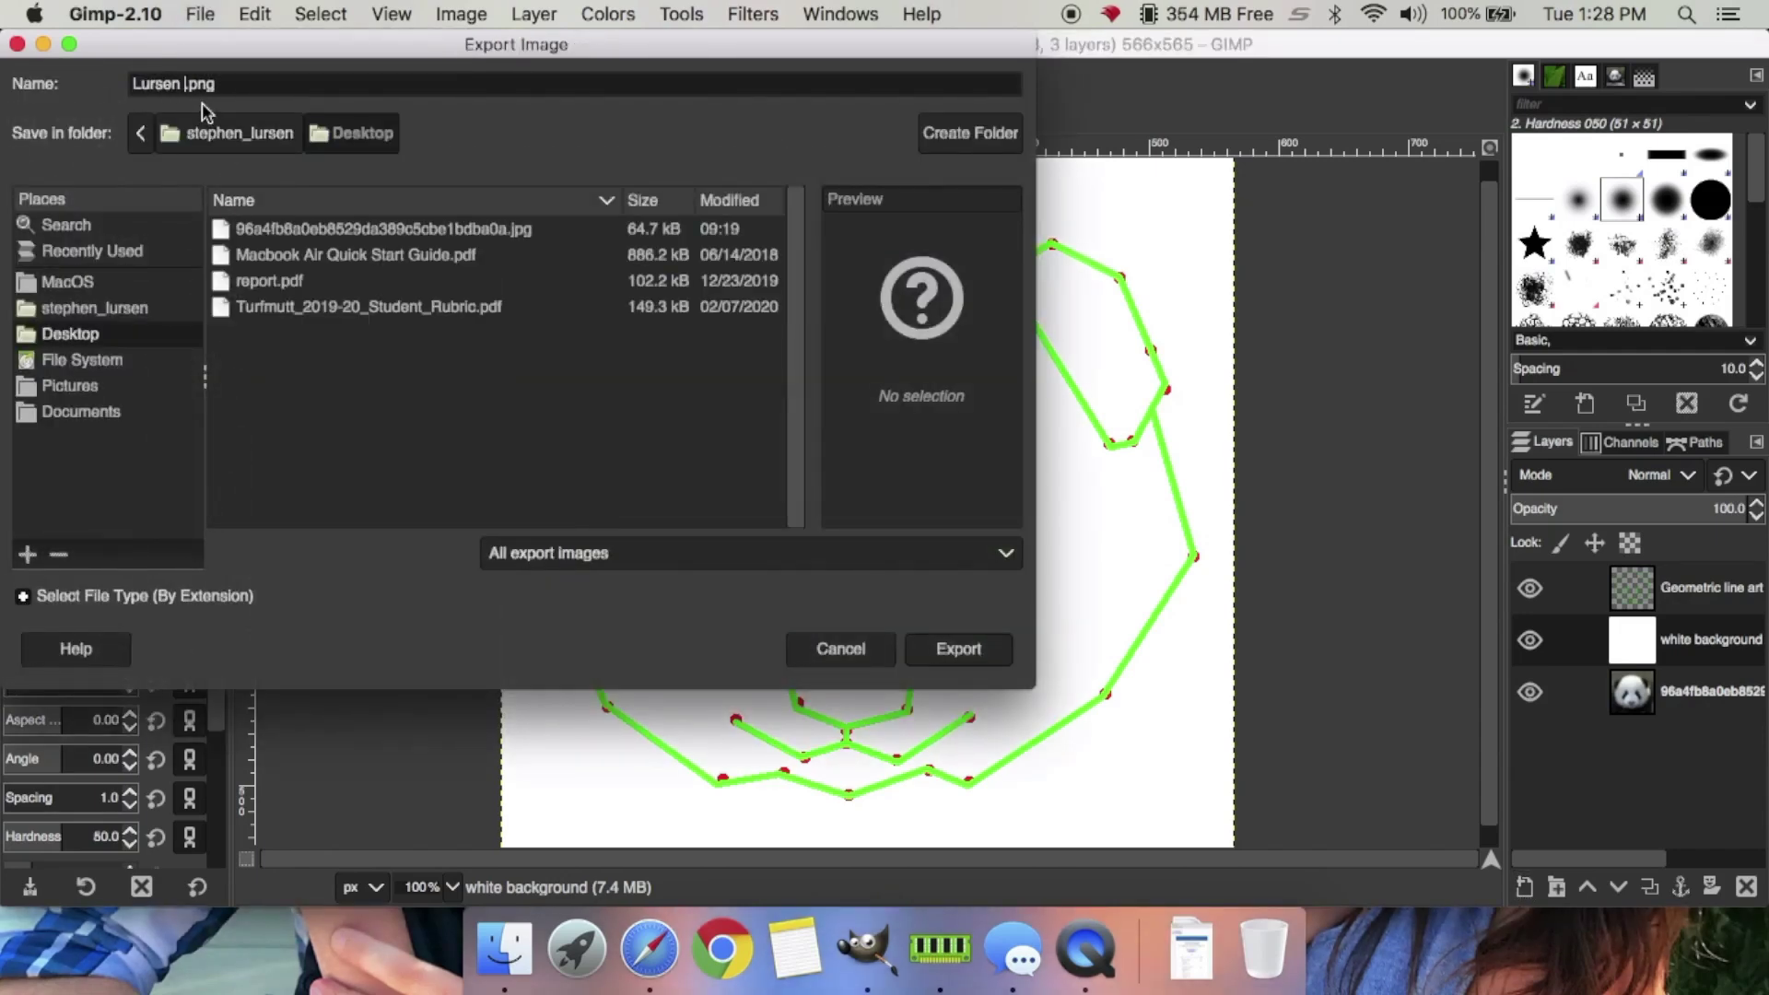
text( Geometric Panda Desing)
key(BackSpace)
key(BackSpace)
key(BackSpace)
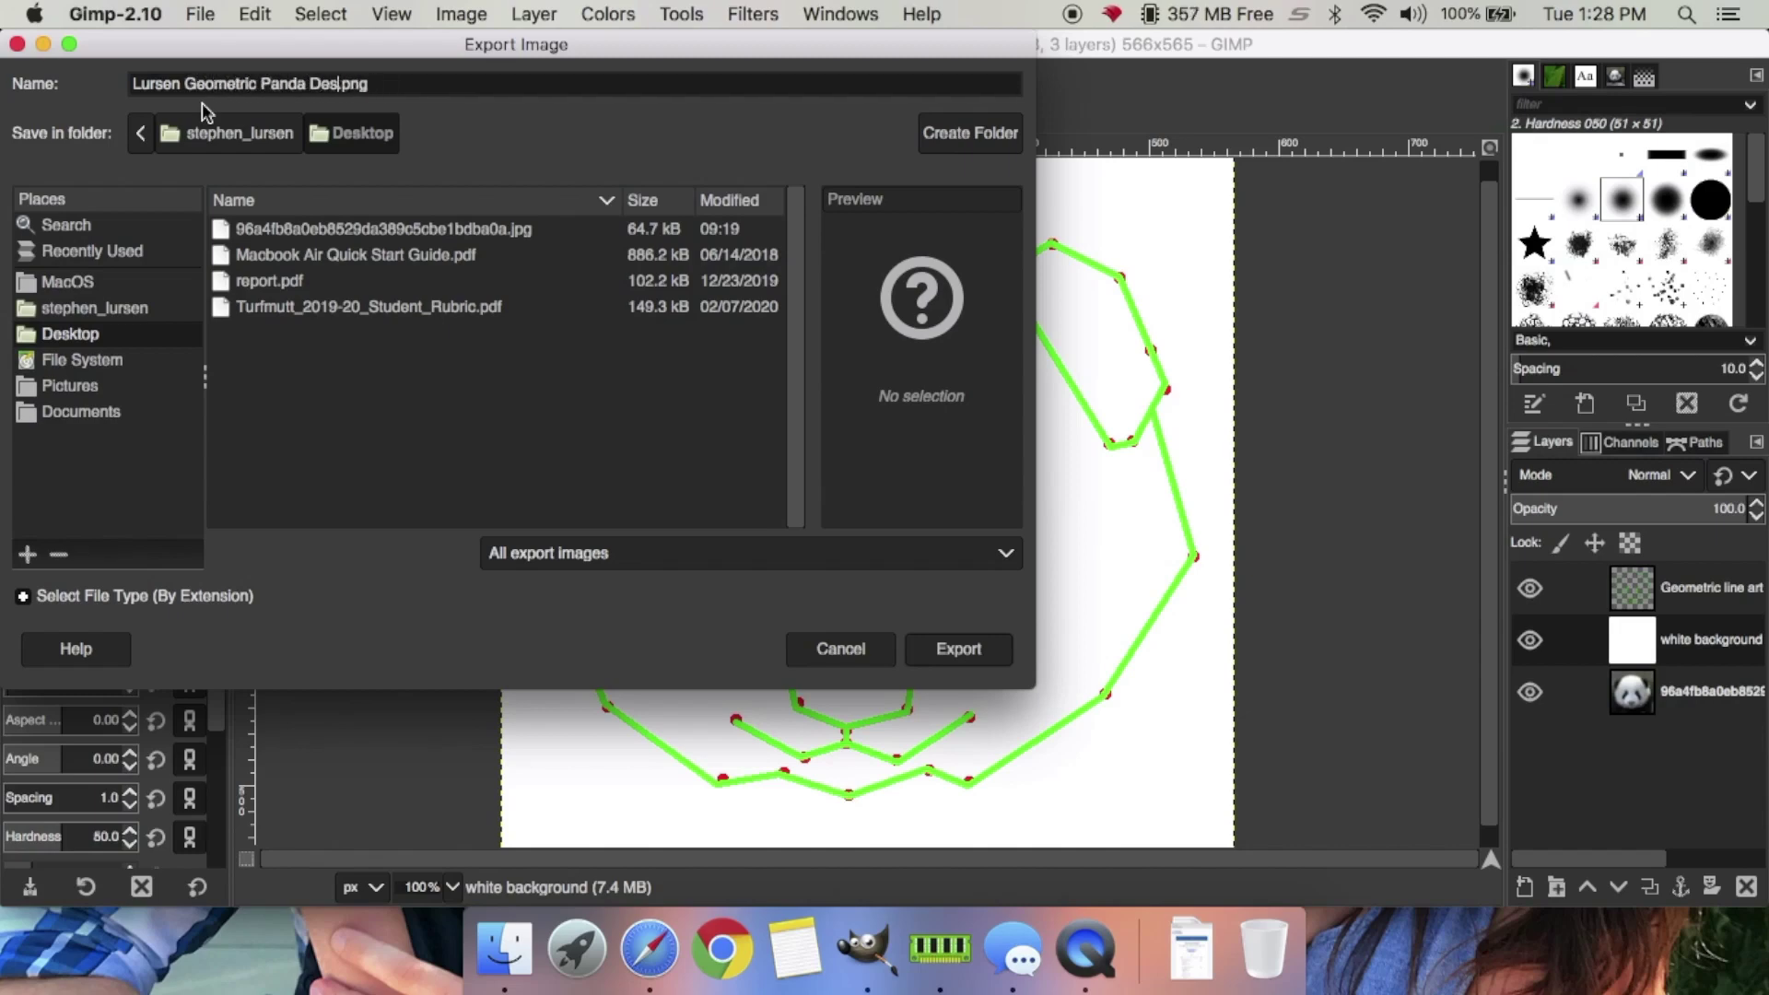
text(ign)
key(BackSpace)
key(BackSpace)
key(BackSpace)
text(jpeg)
click(959, 650)
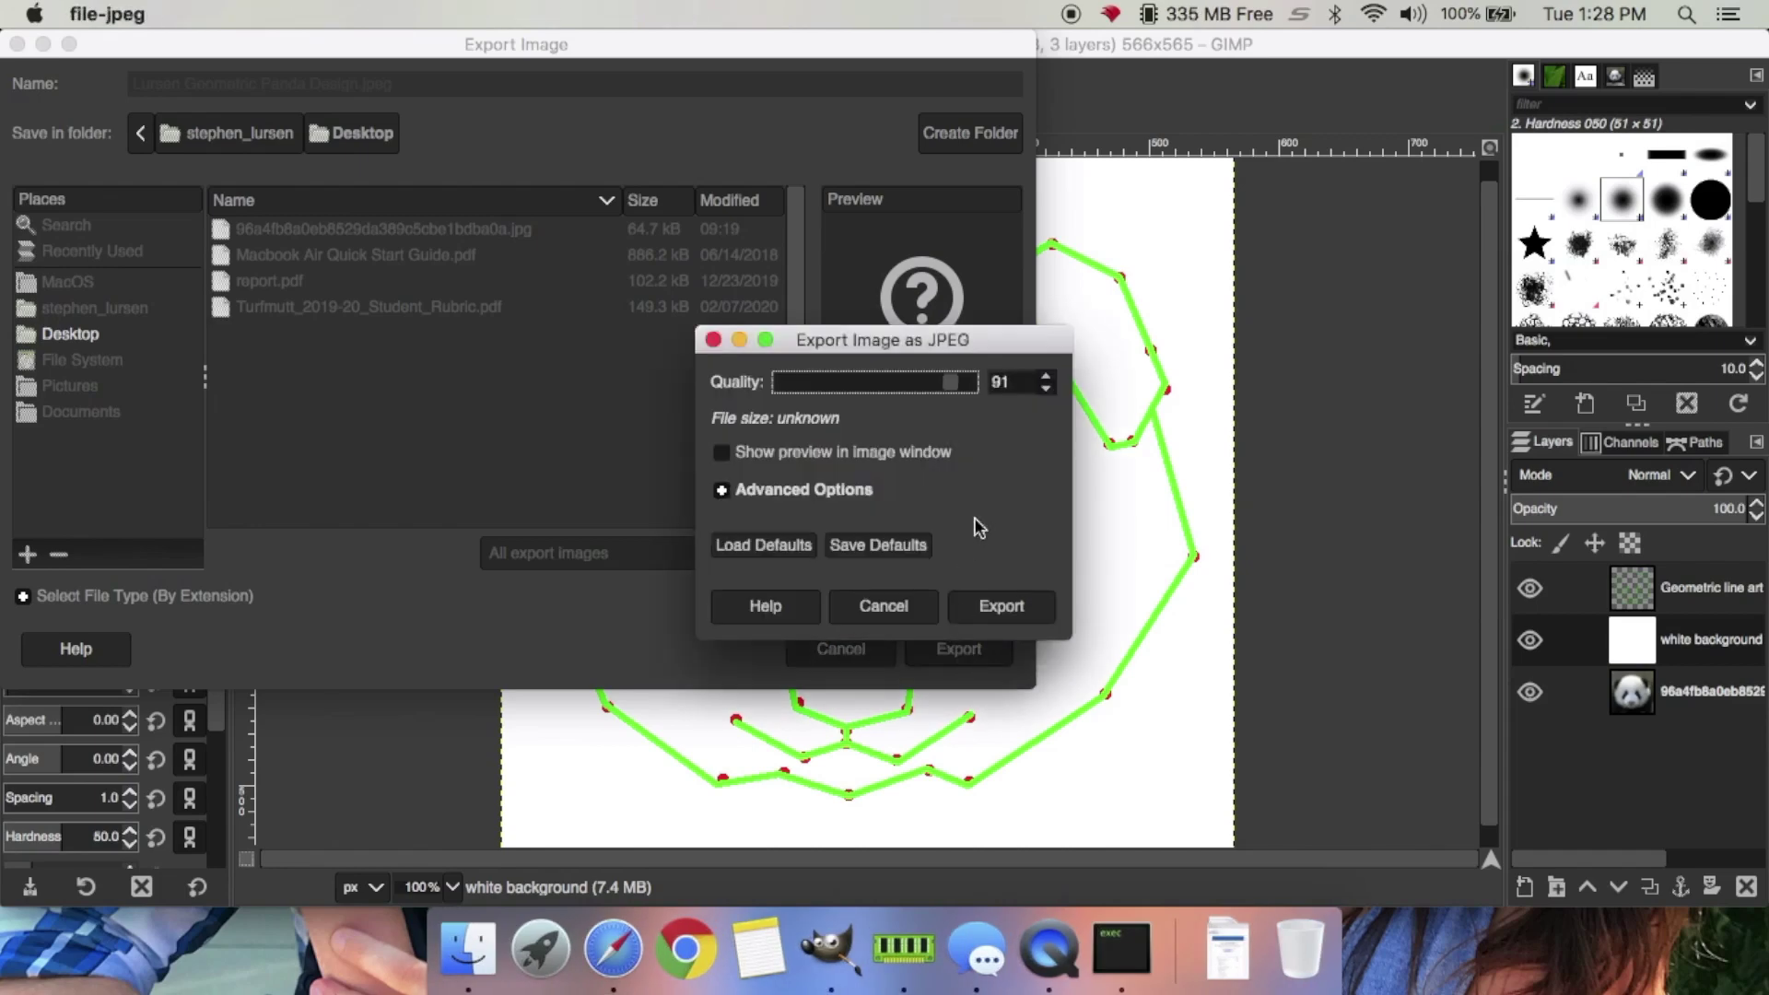
key(Page_Up)
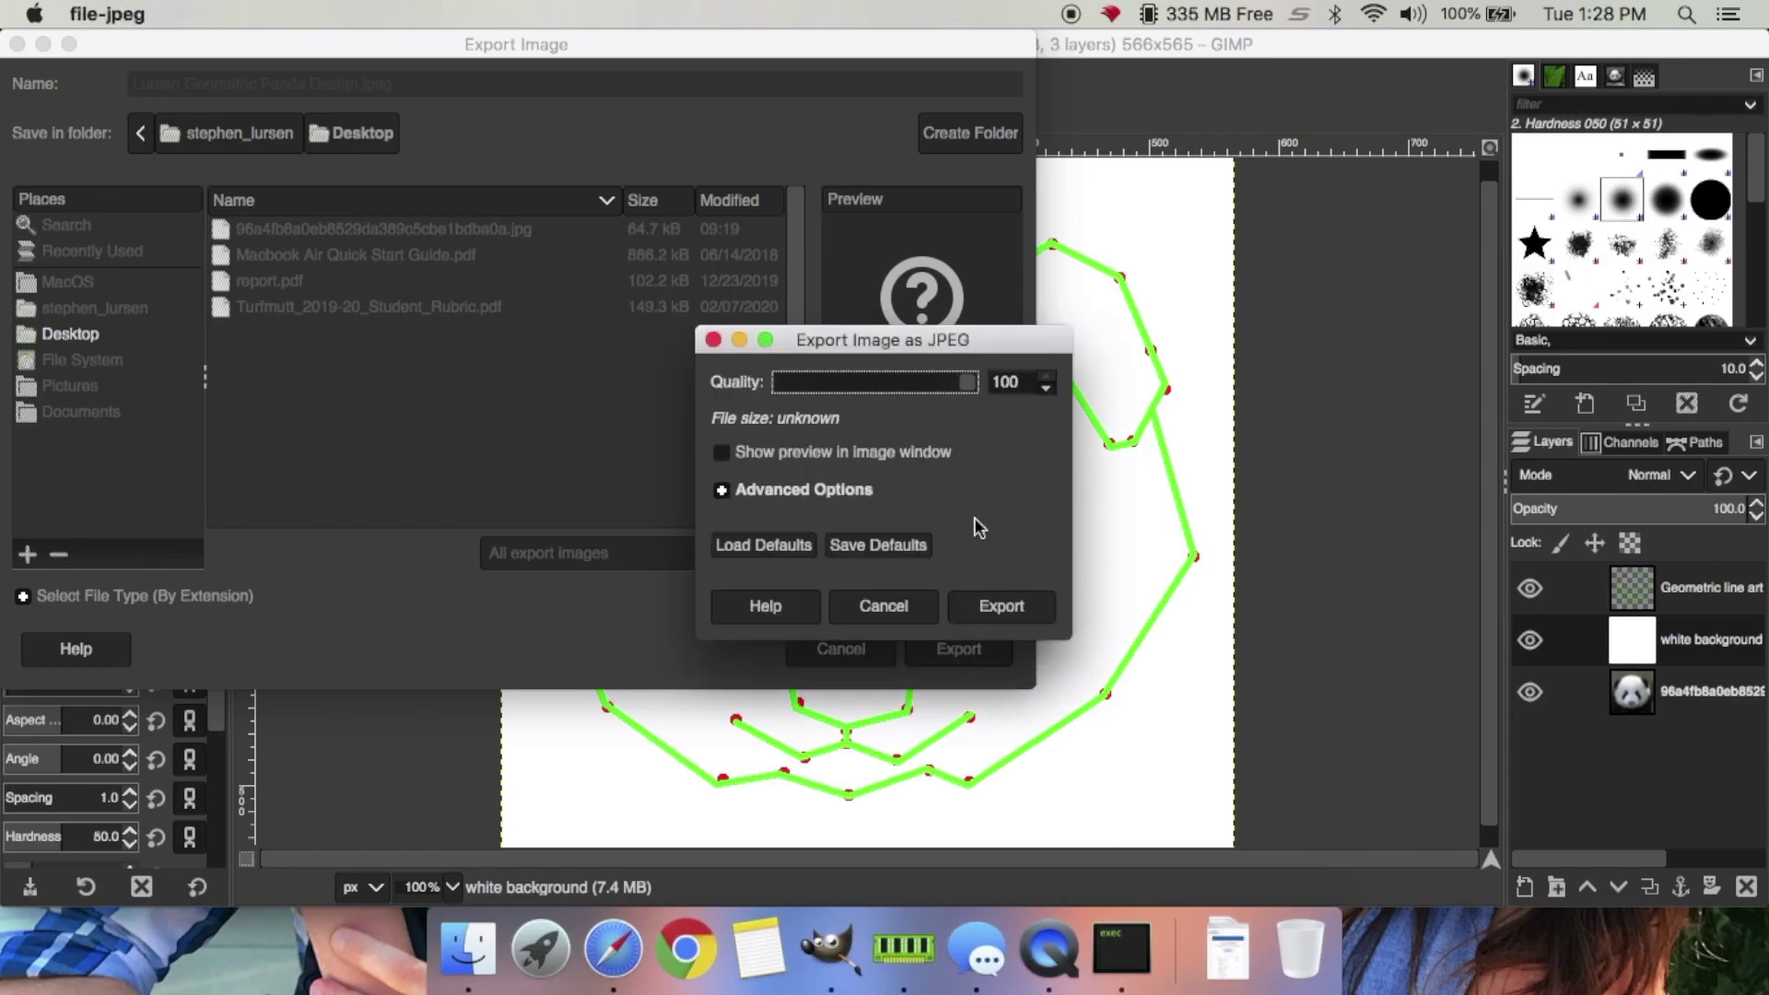
click(1010, 608)
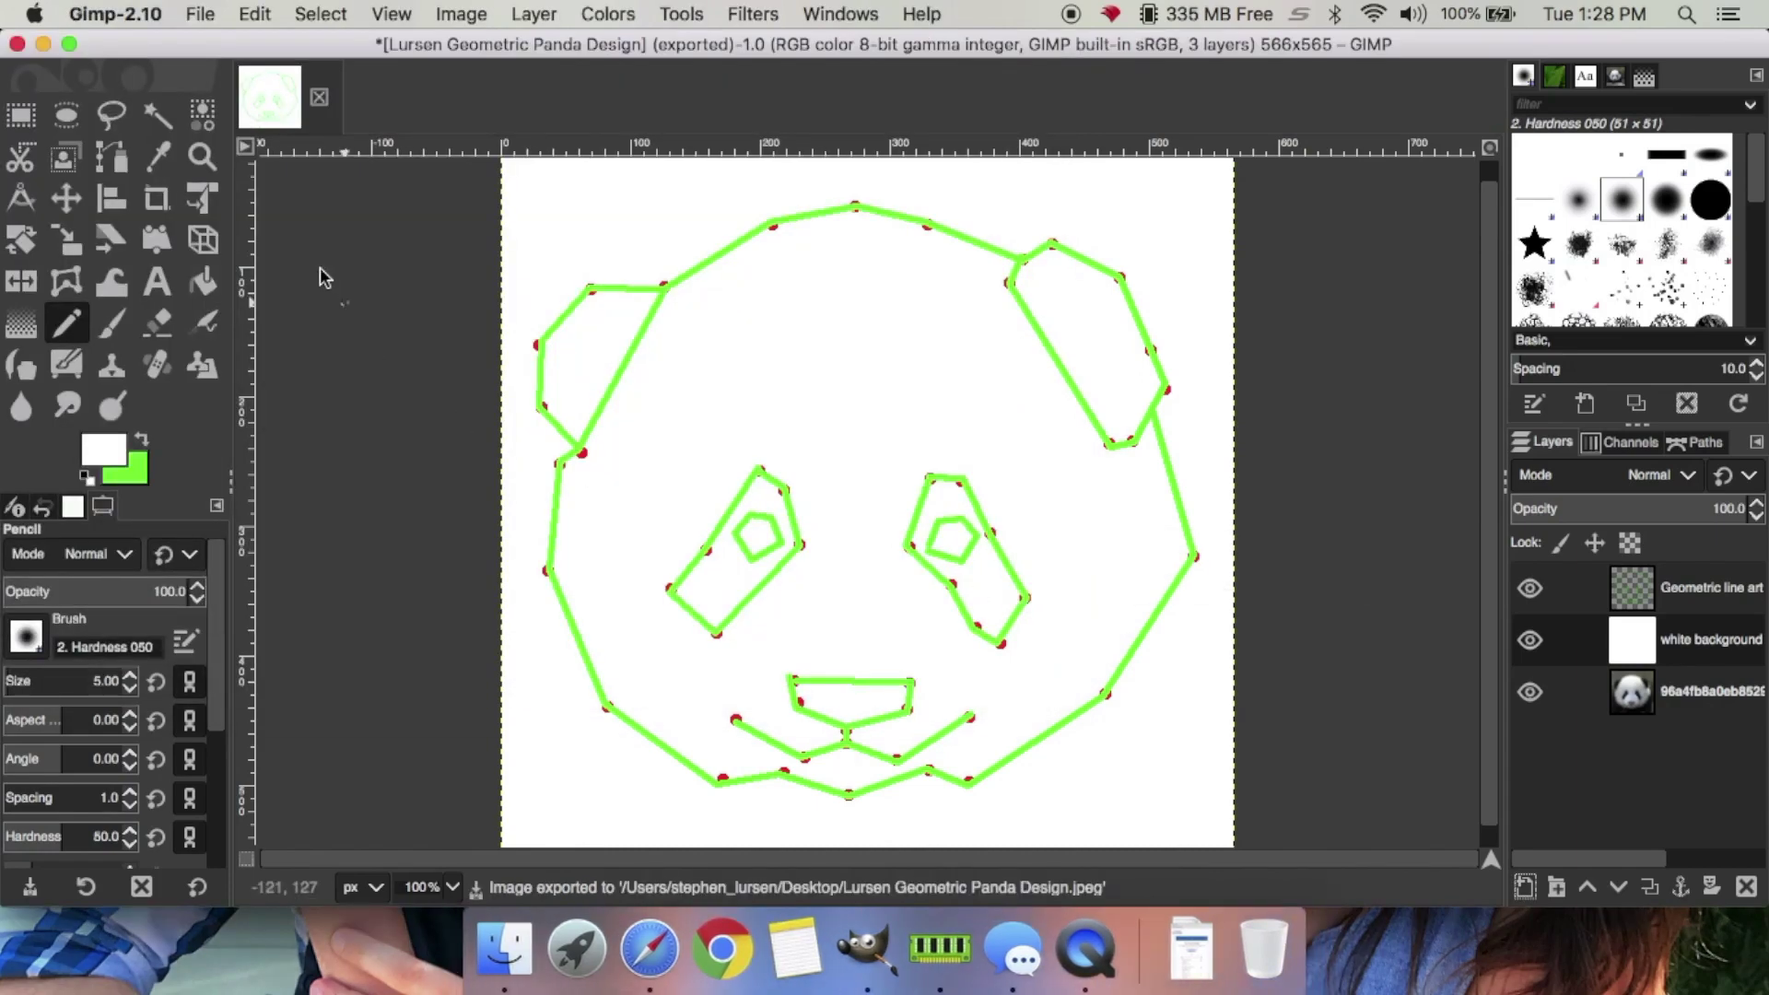
Quit GIMP, discarding the unsaved changes
click(94, 15)
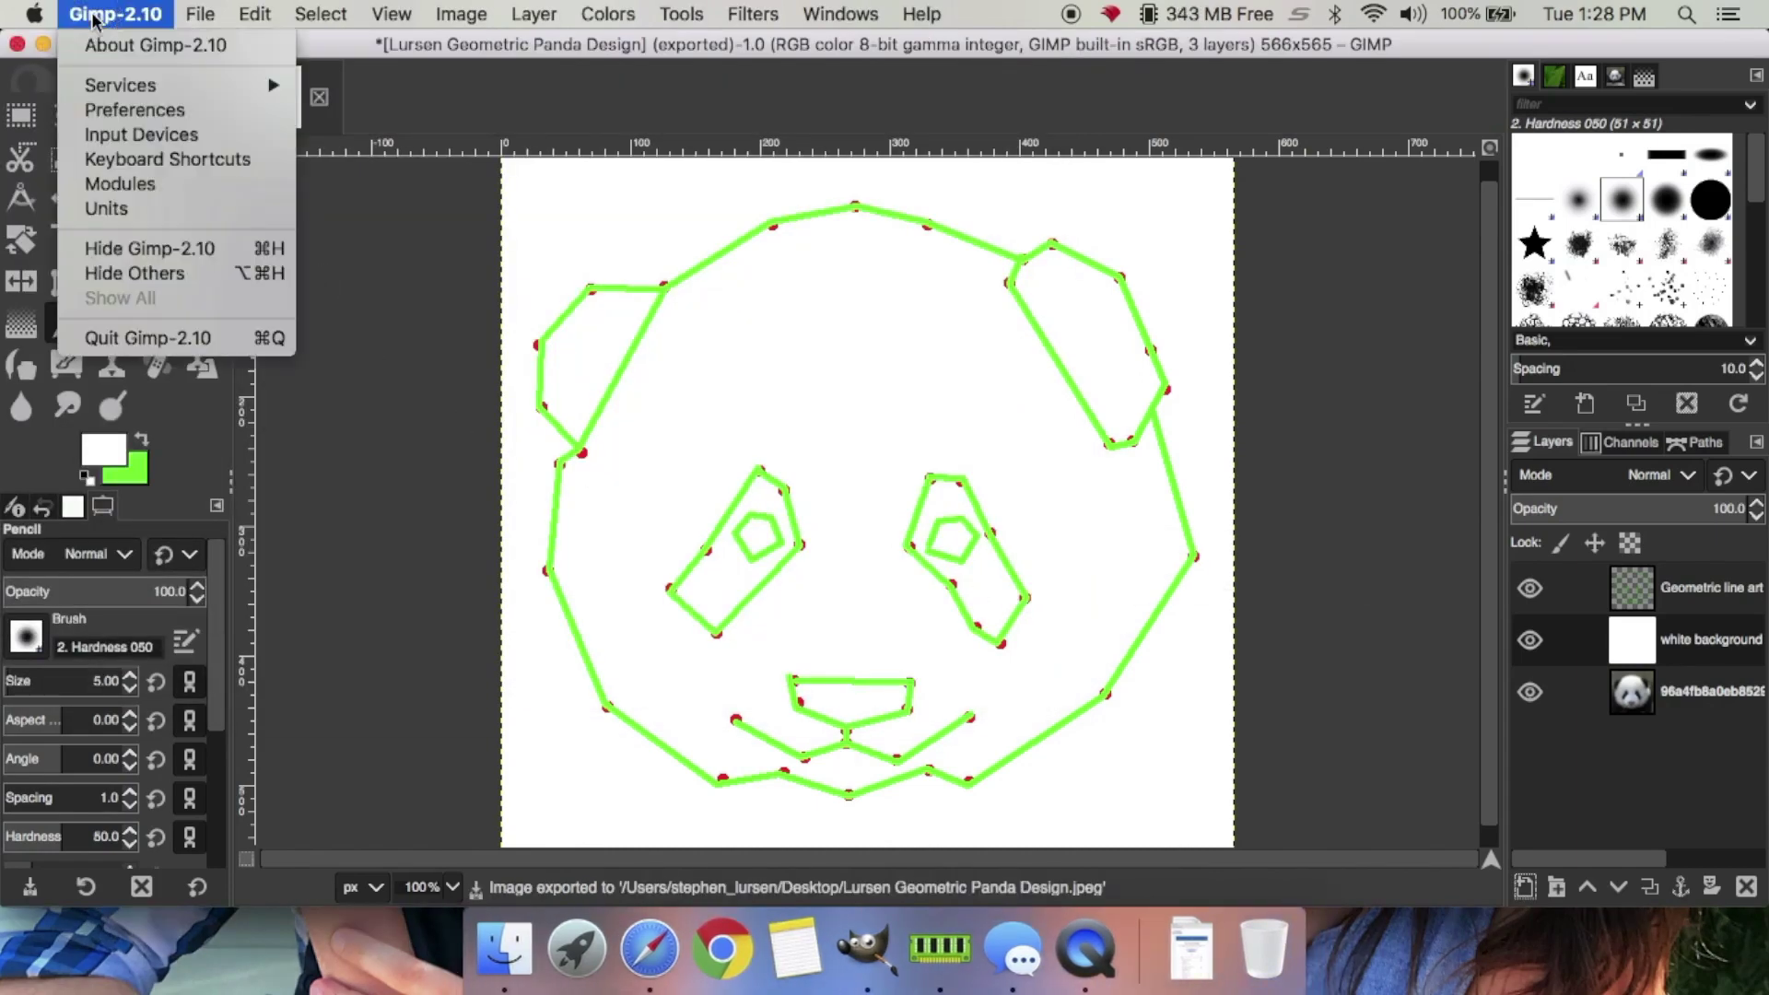
click(148, 338)
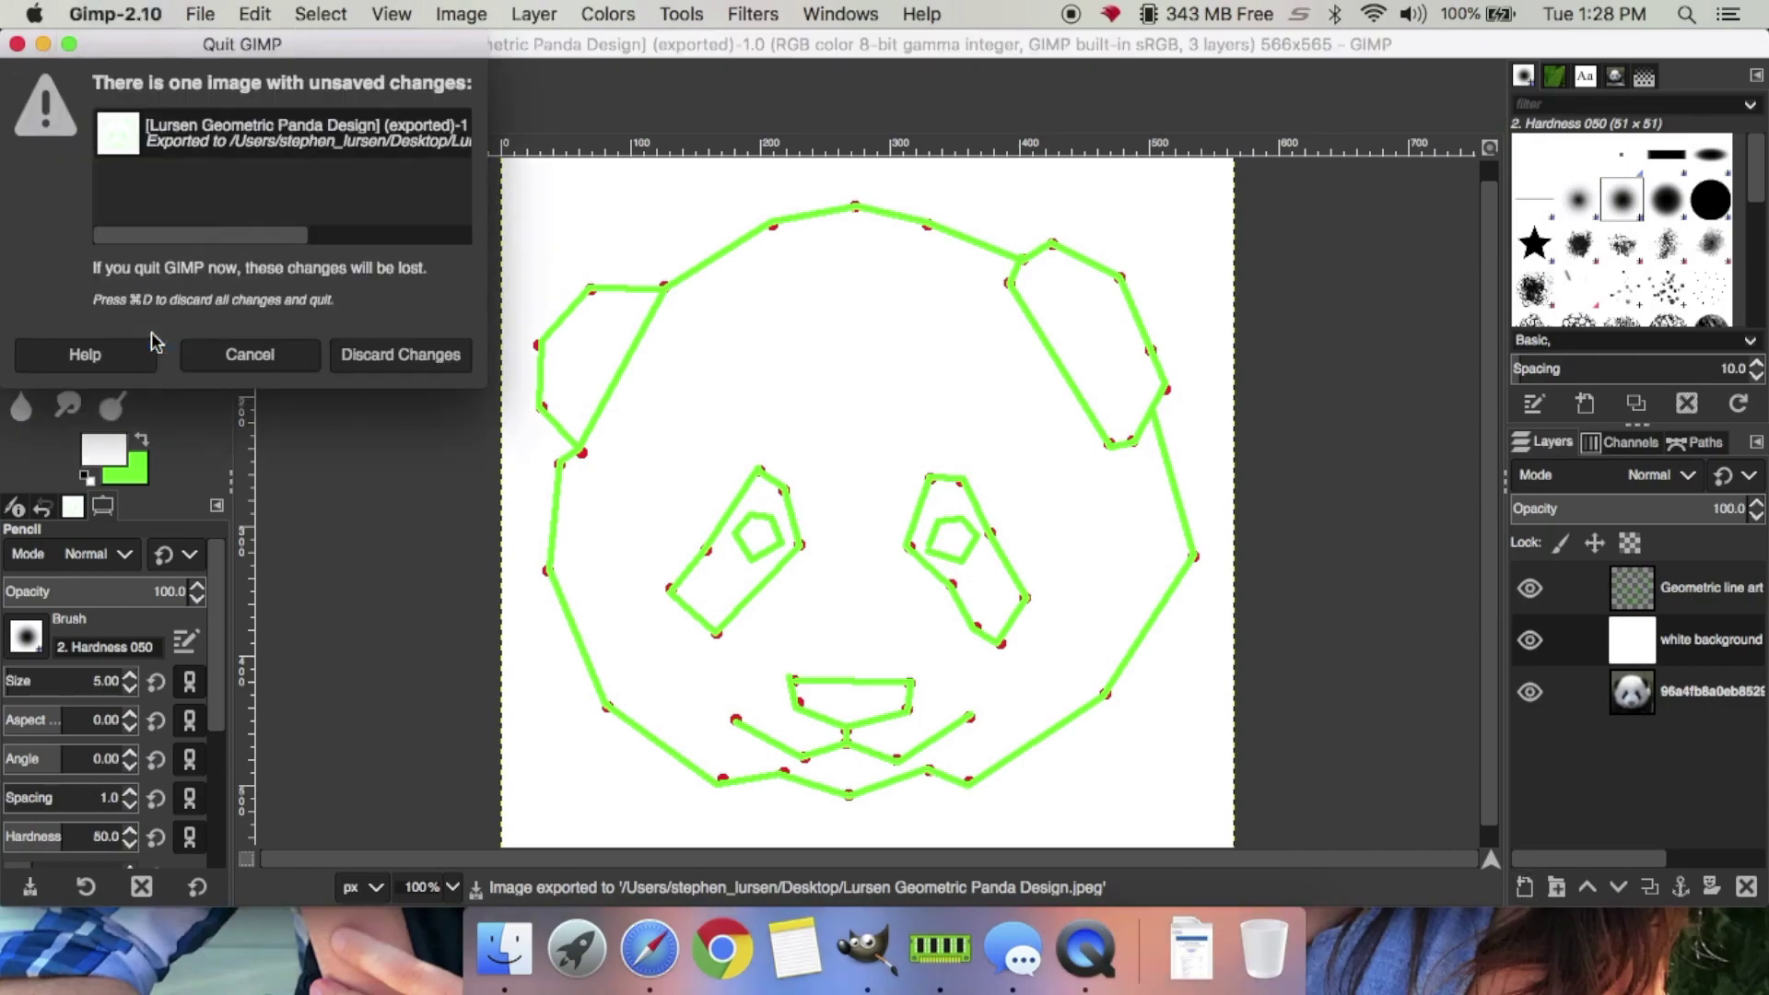
click(435, 350)
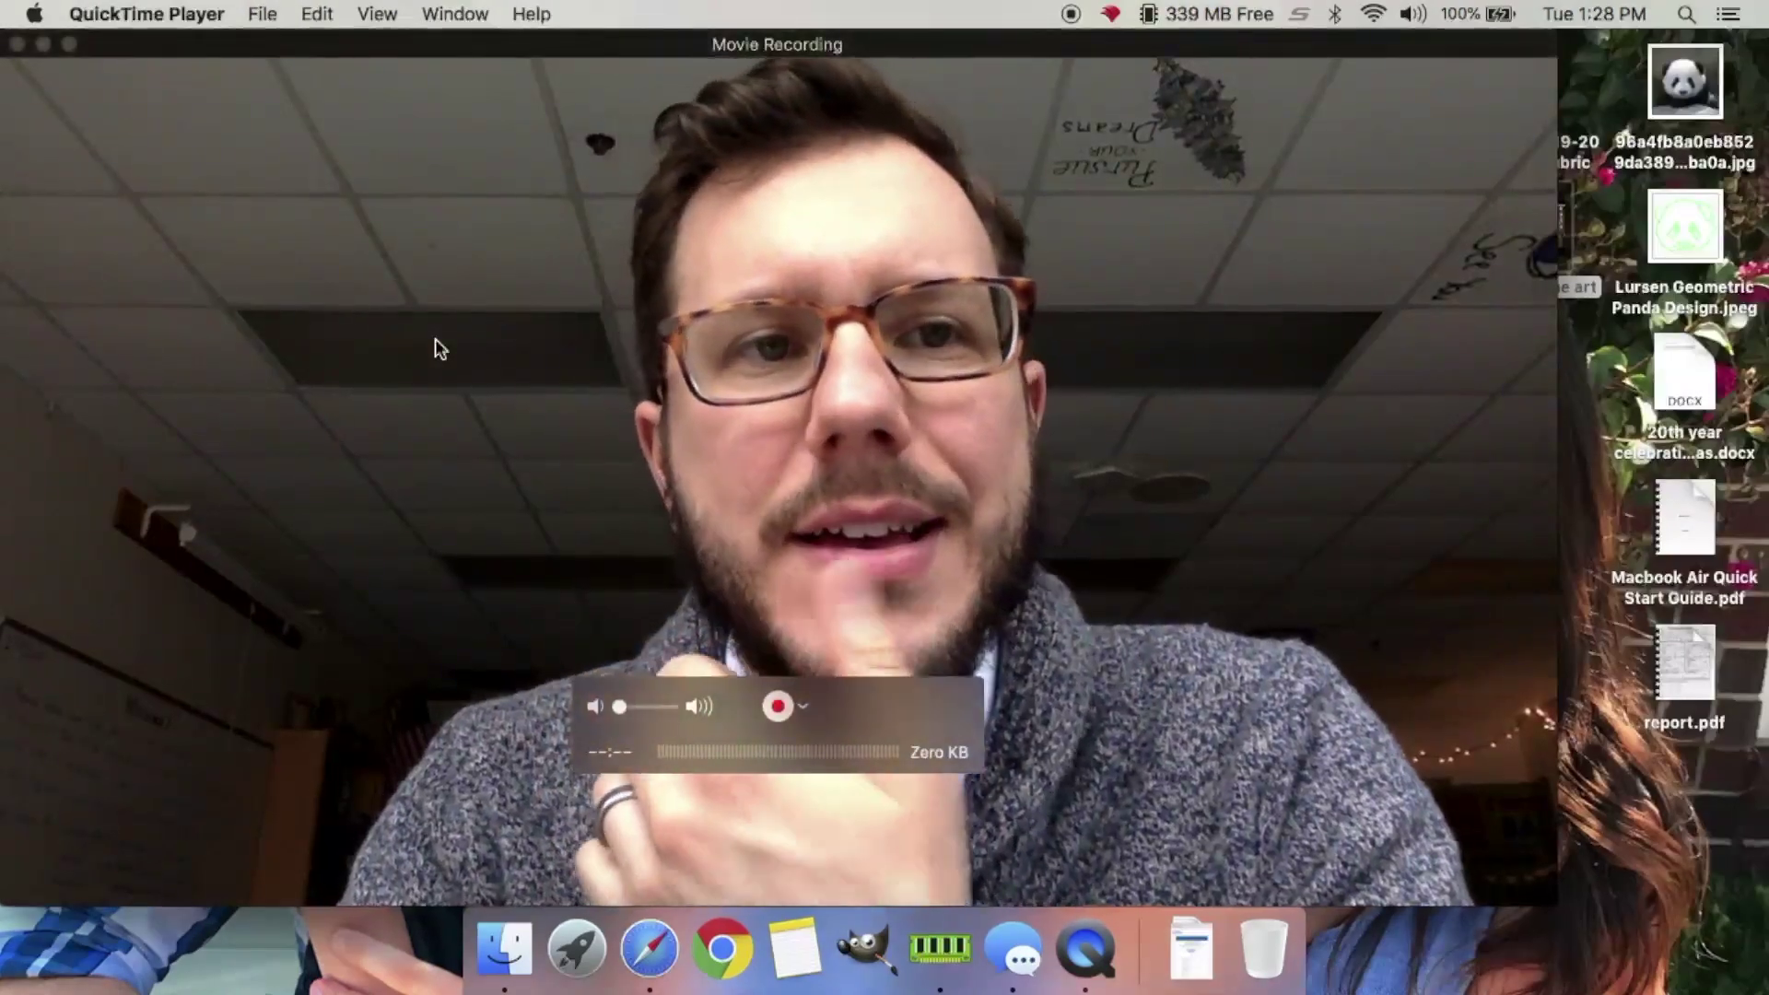
Minimize the webcam window, open the exported panda JPEG in Preview, and dismiss its print dialog
mouse_move(434, 261)
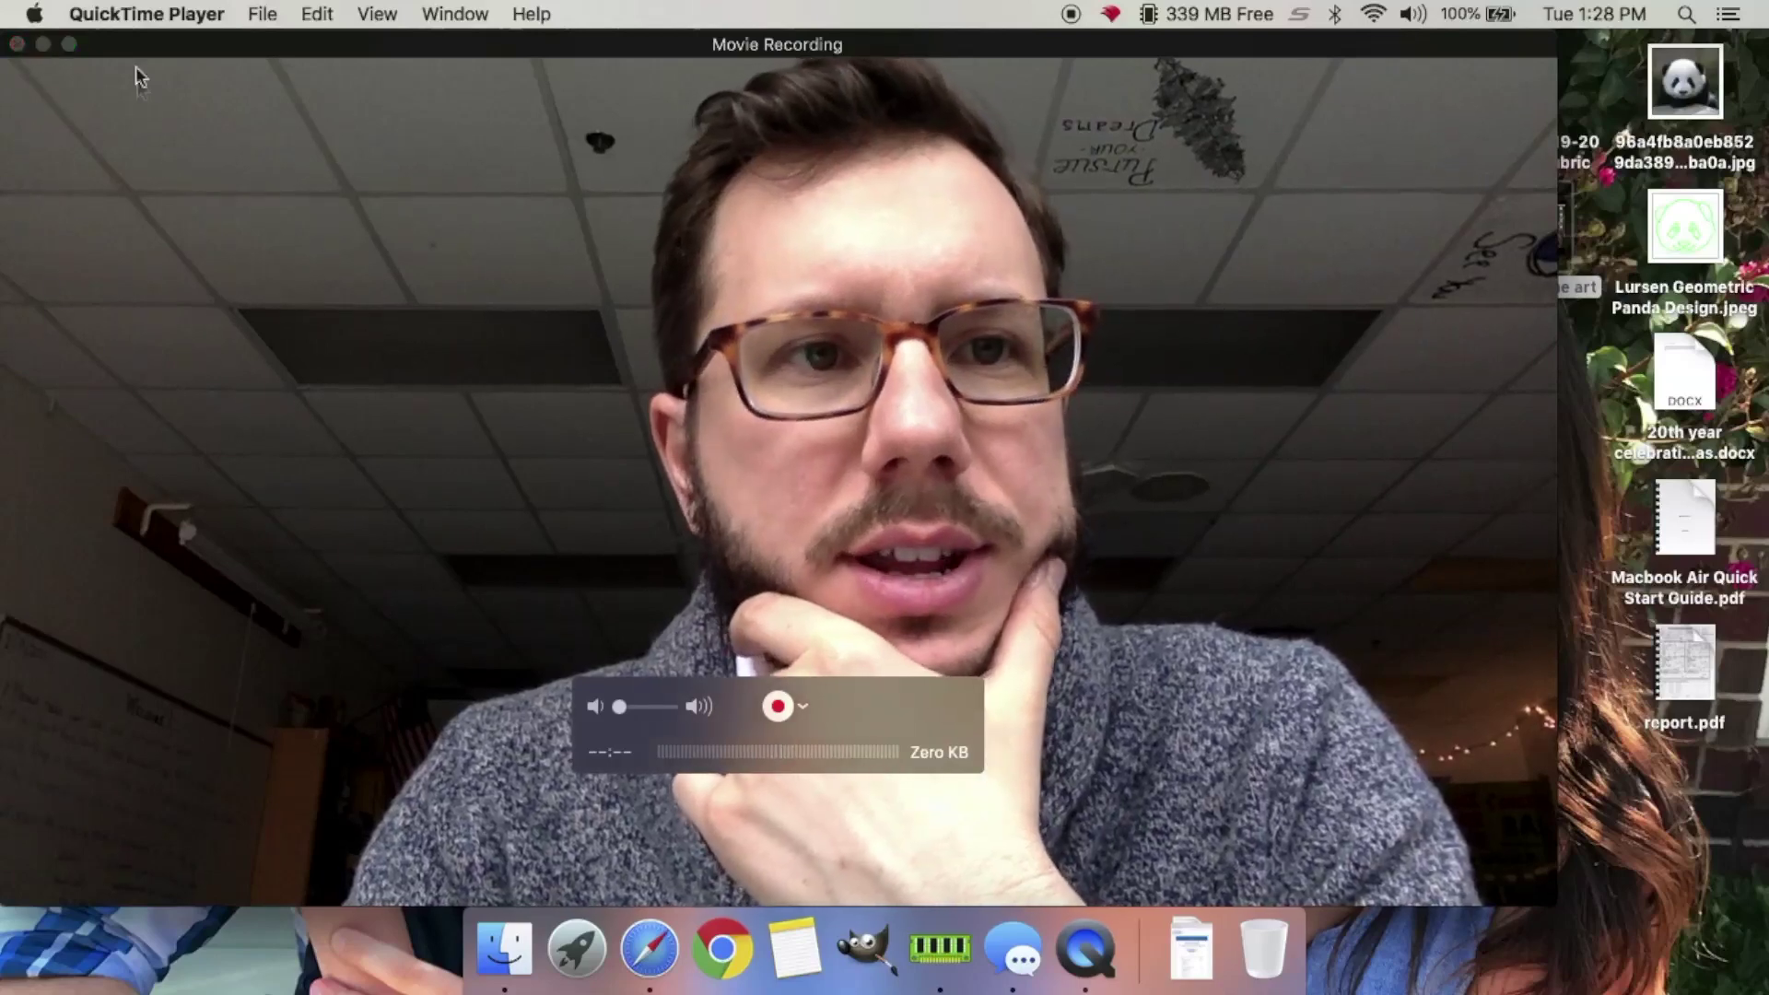
click(43, 46)
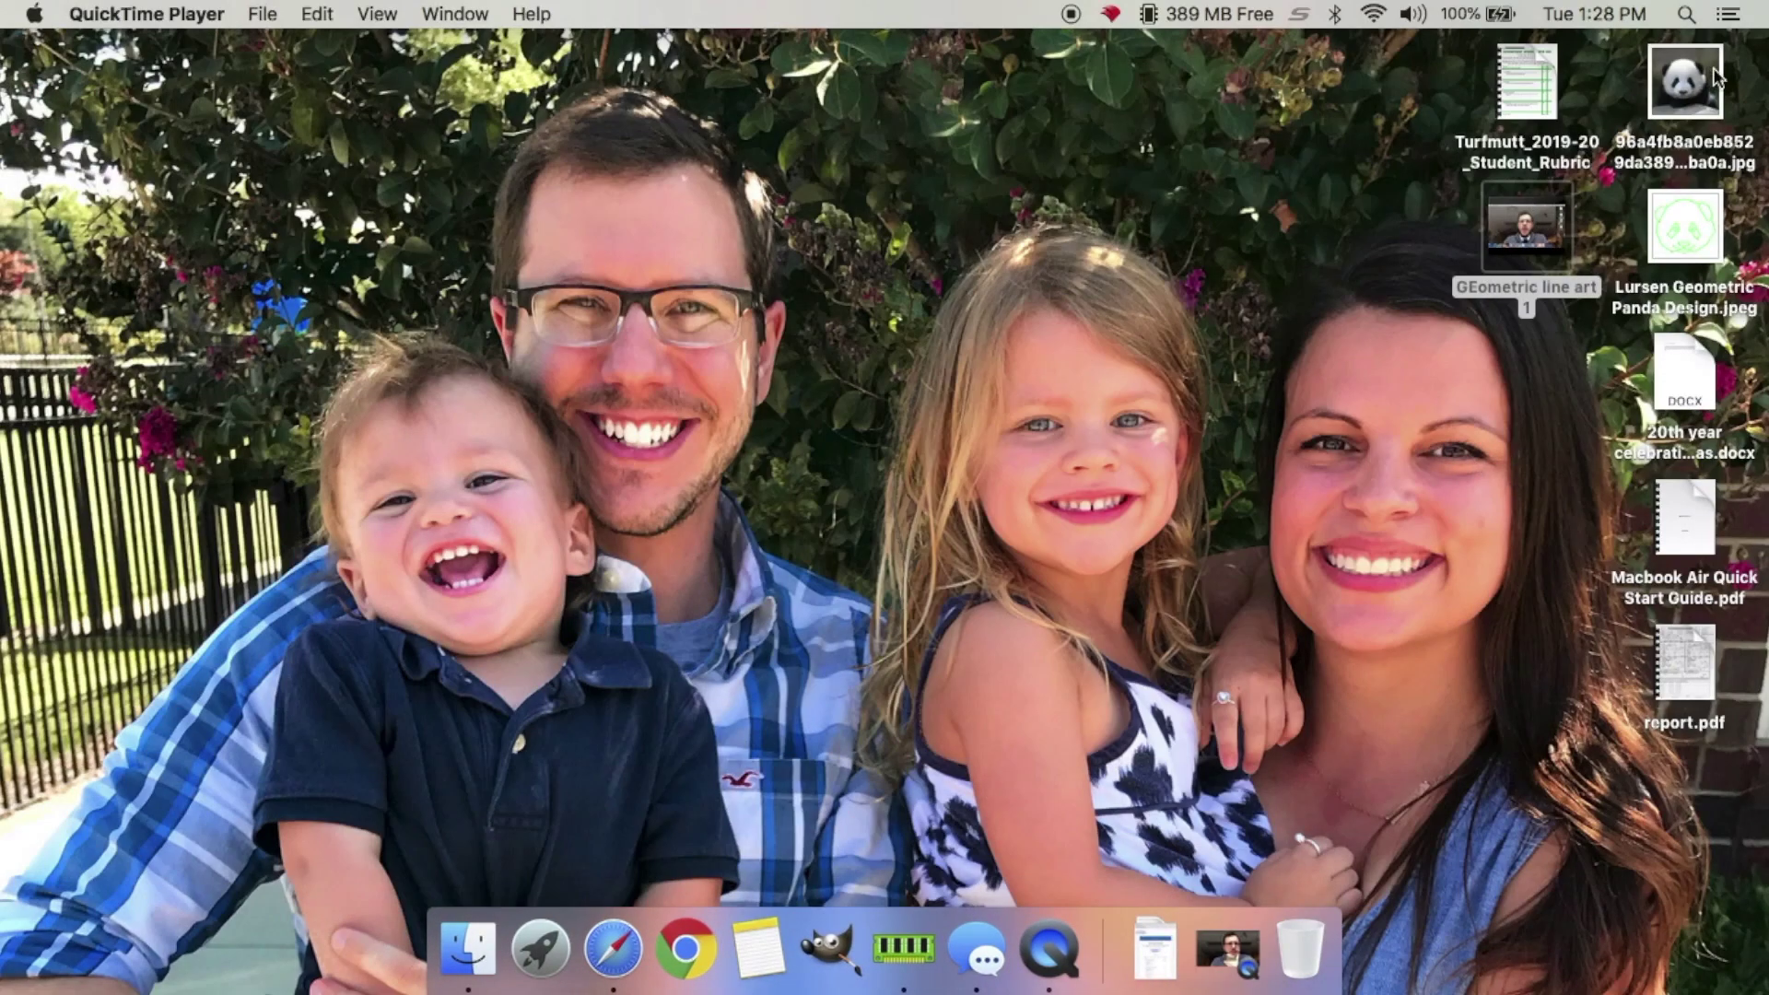
double_click(1676, 244)
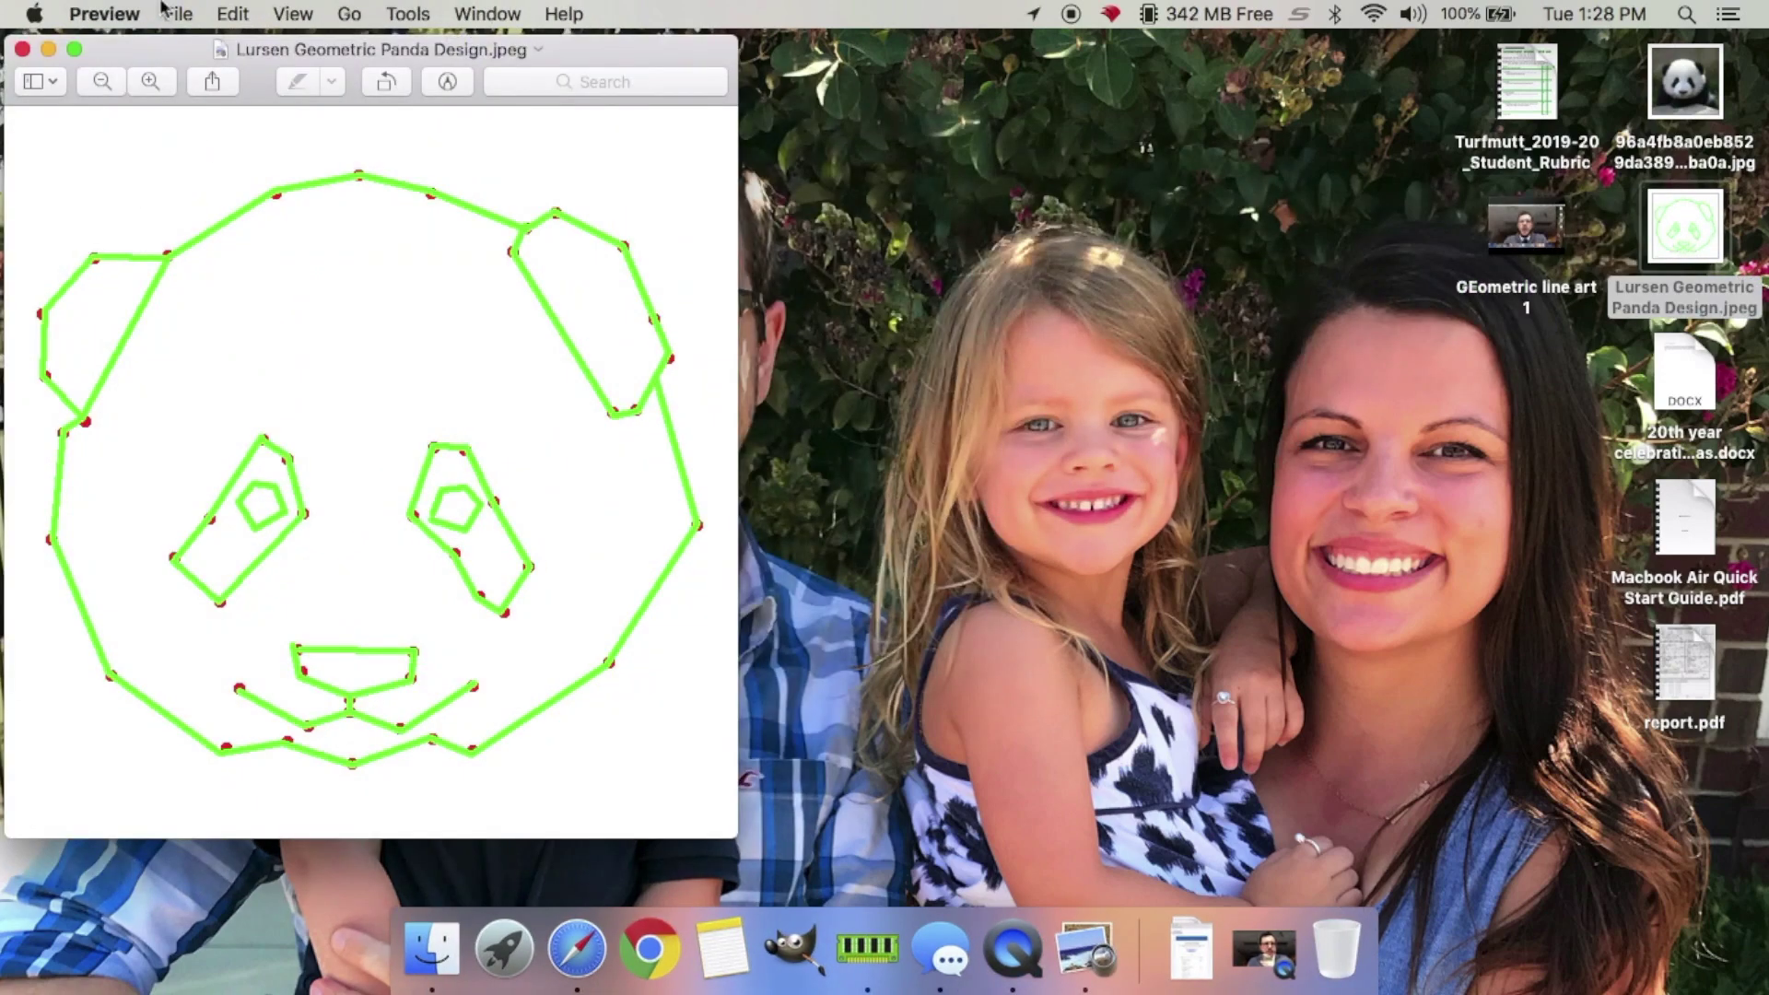
click(179, 14)
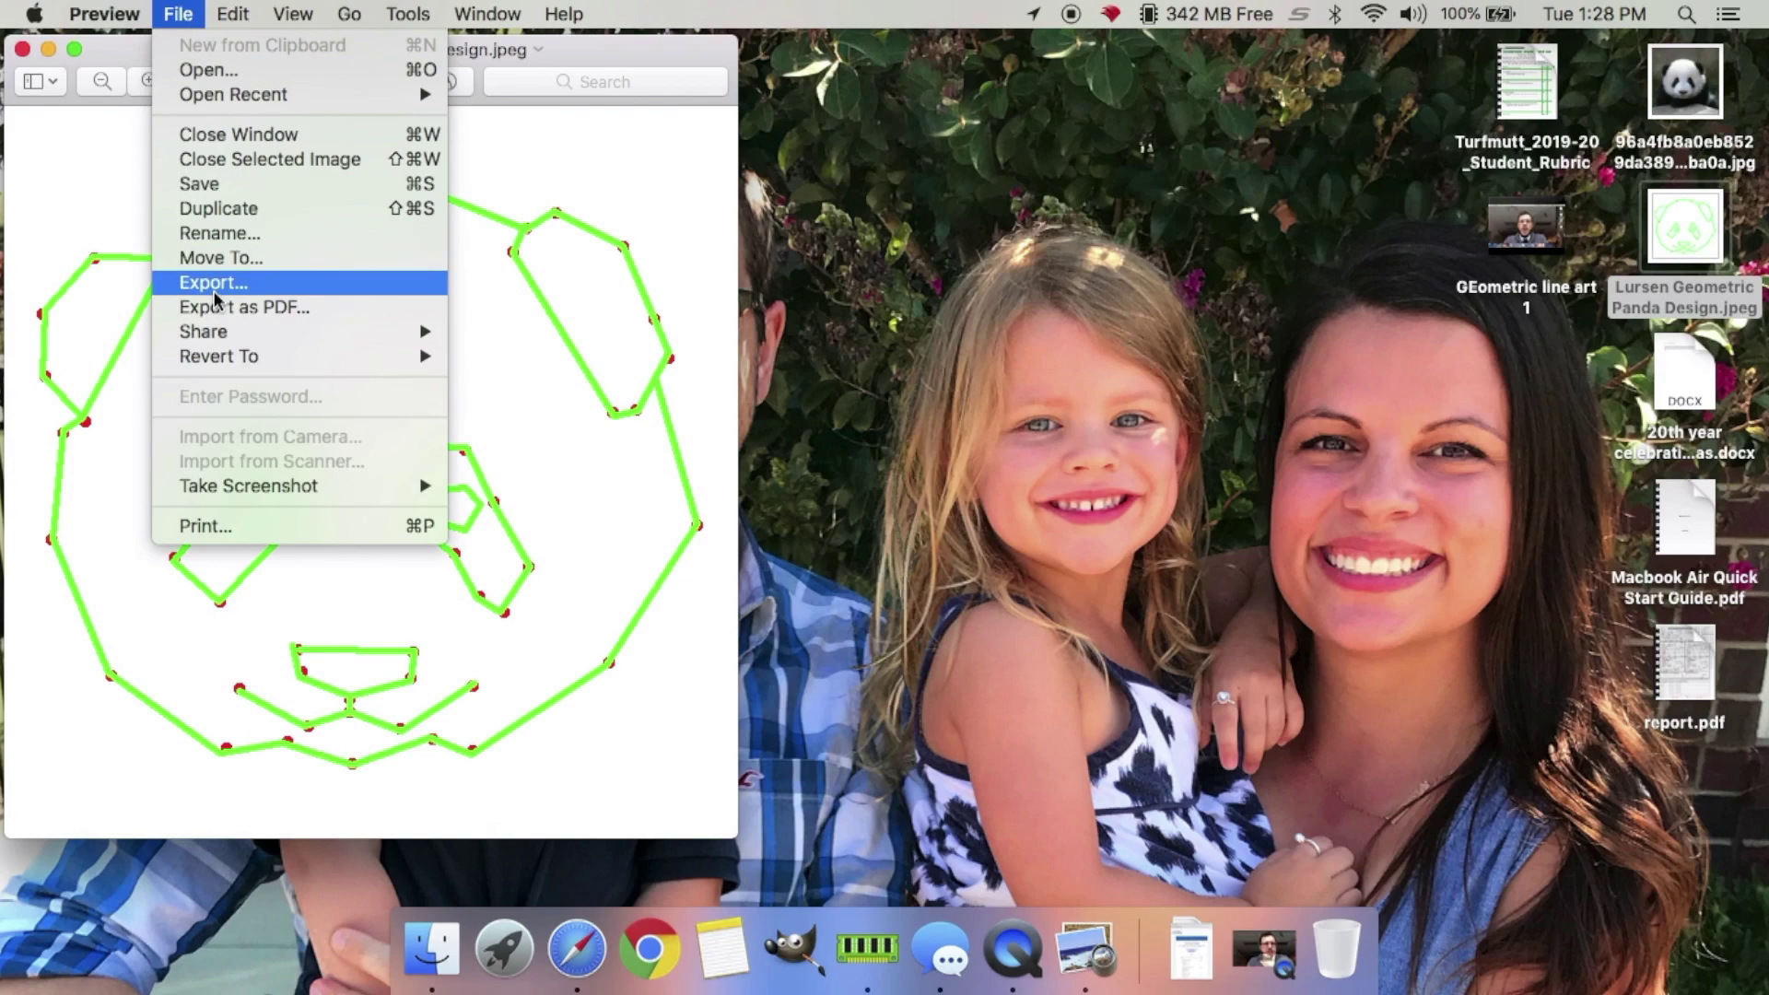
click(218, 525)
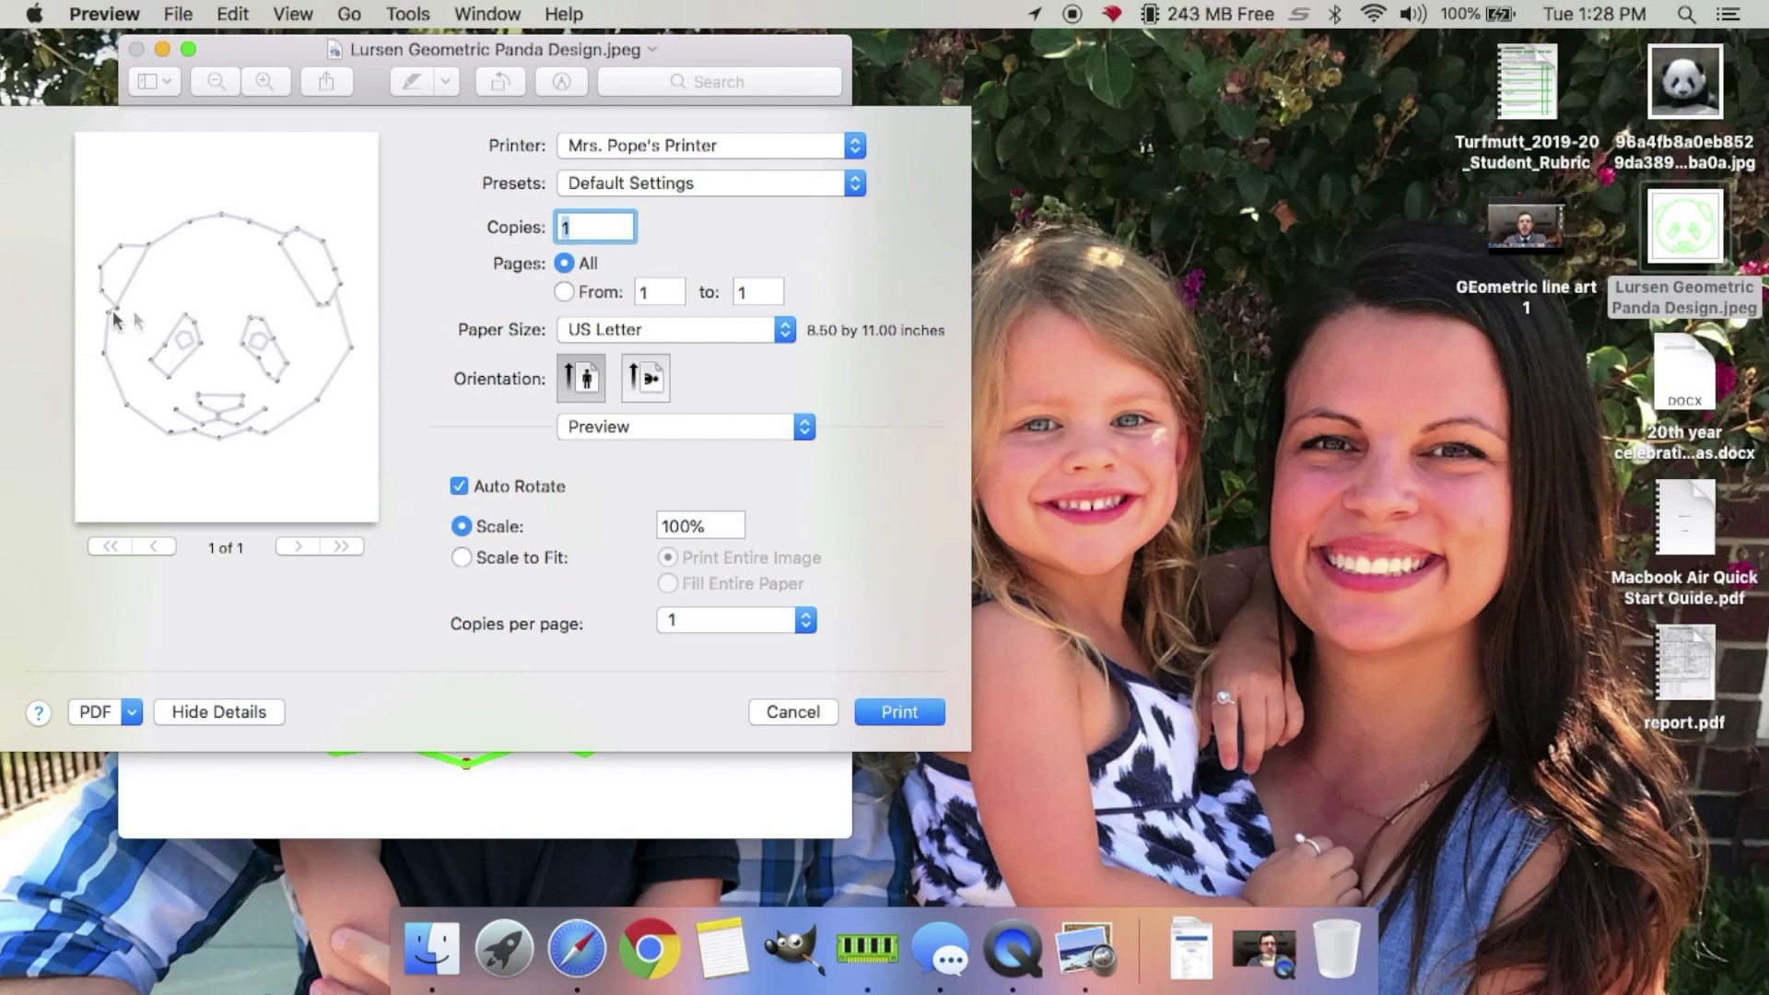
click(794, 712)
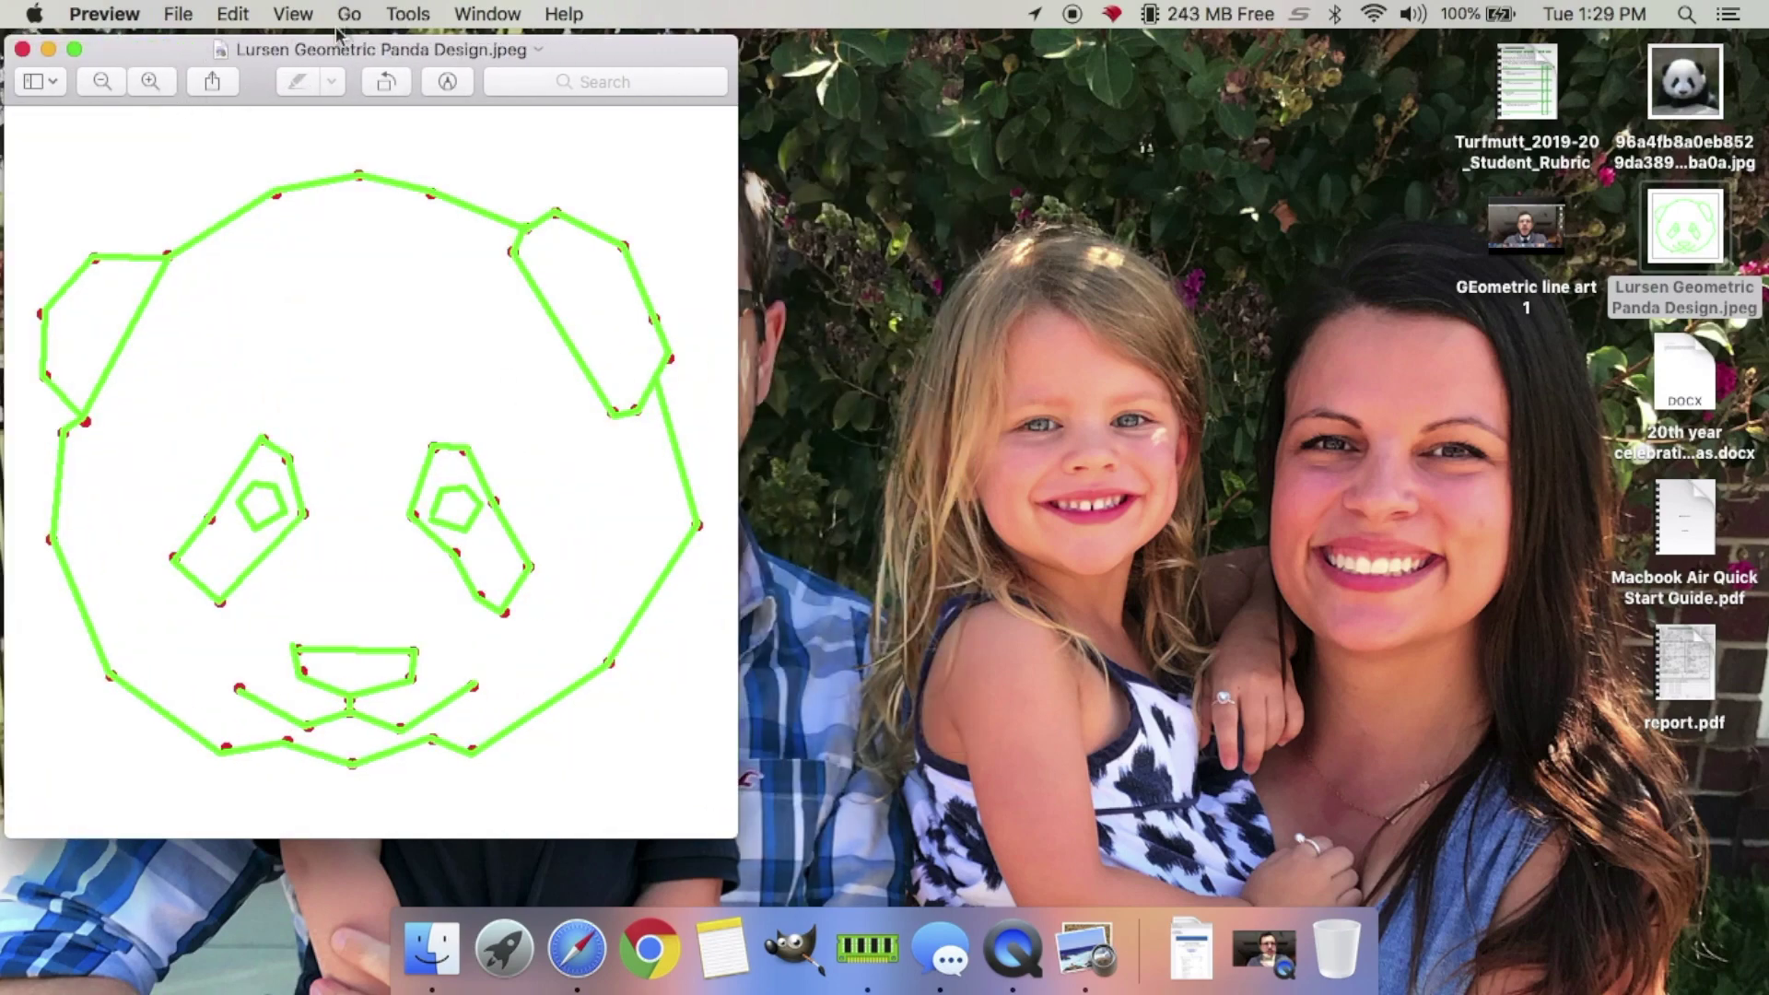
Set the image width to 6 inches in Adjust Size, then bring up the Print dialog
click(408, 14)
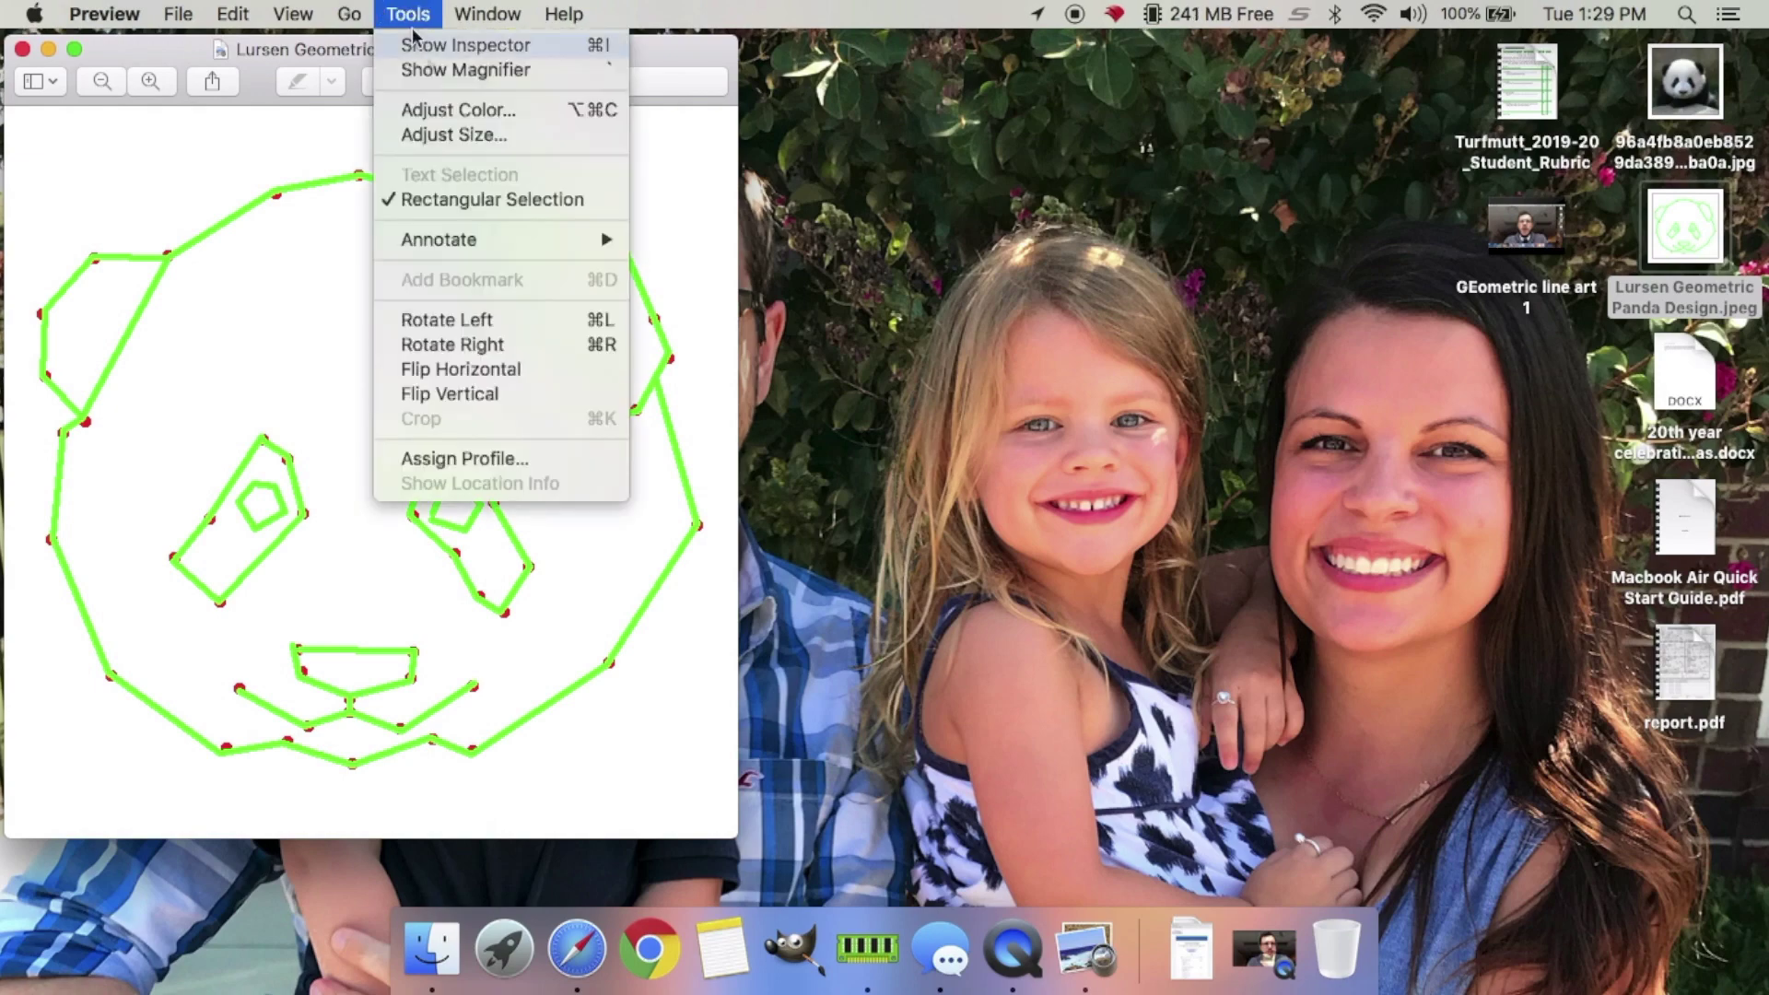
click(465, 140)
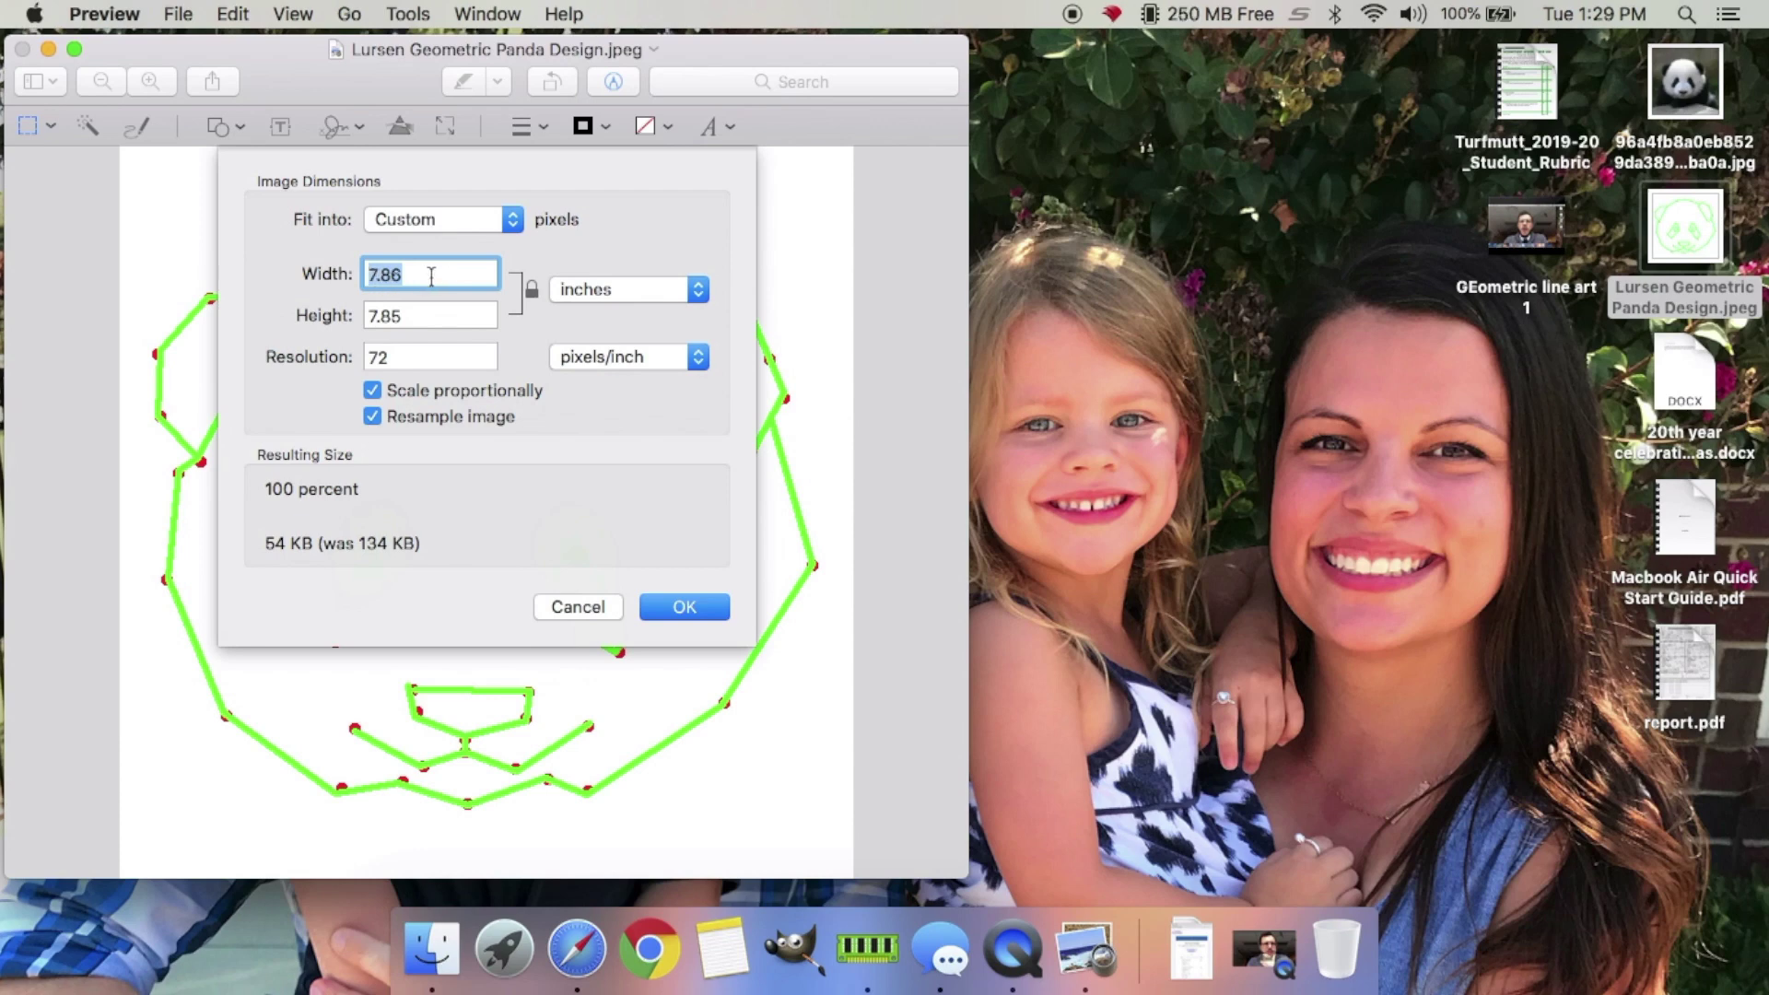
text(6)
key(Return)
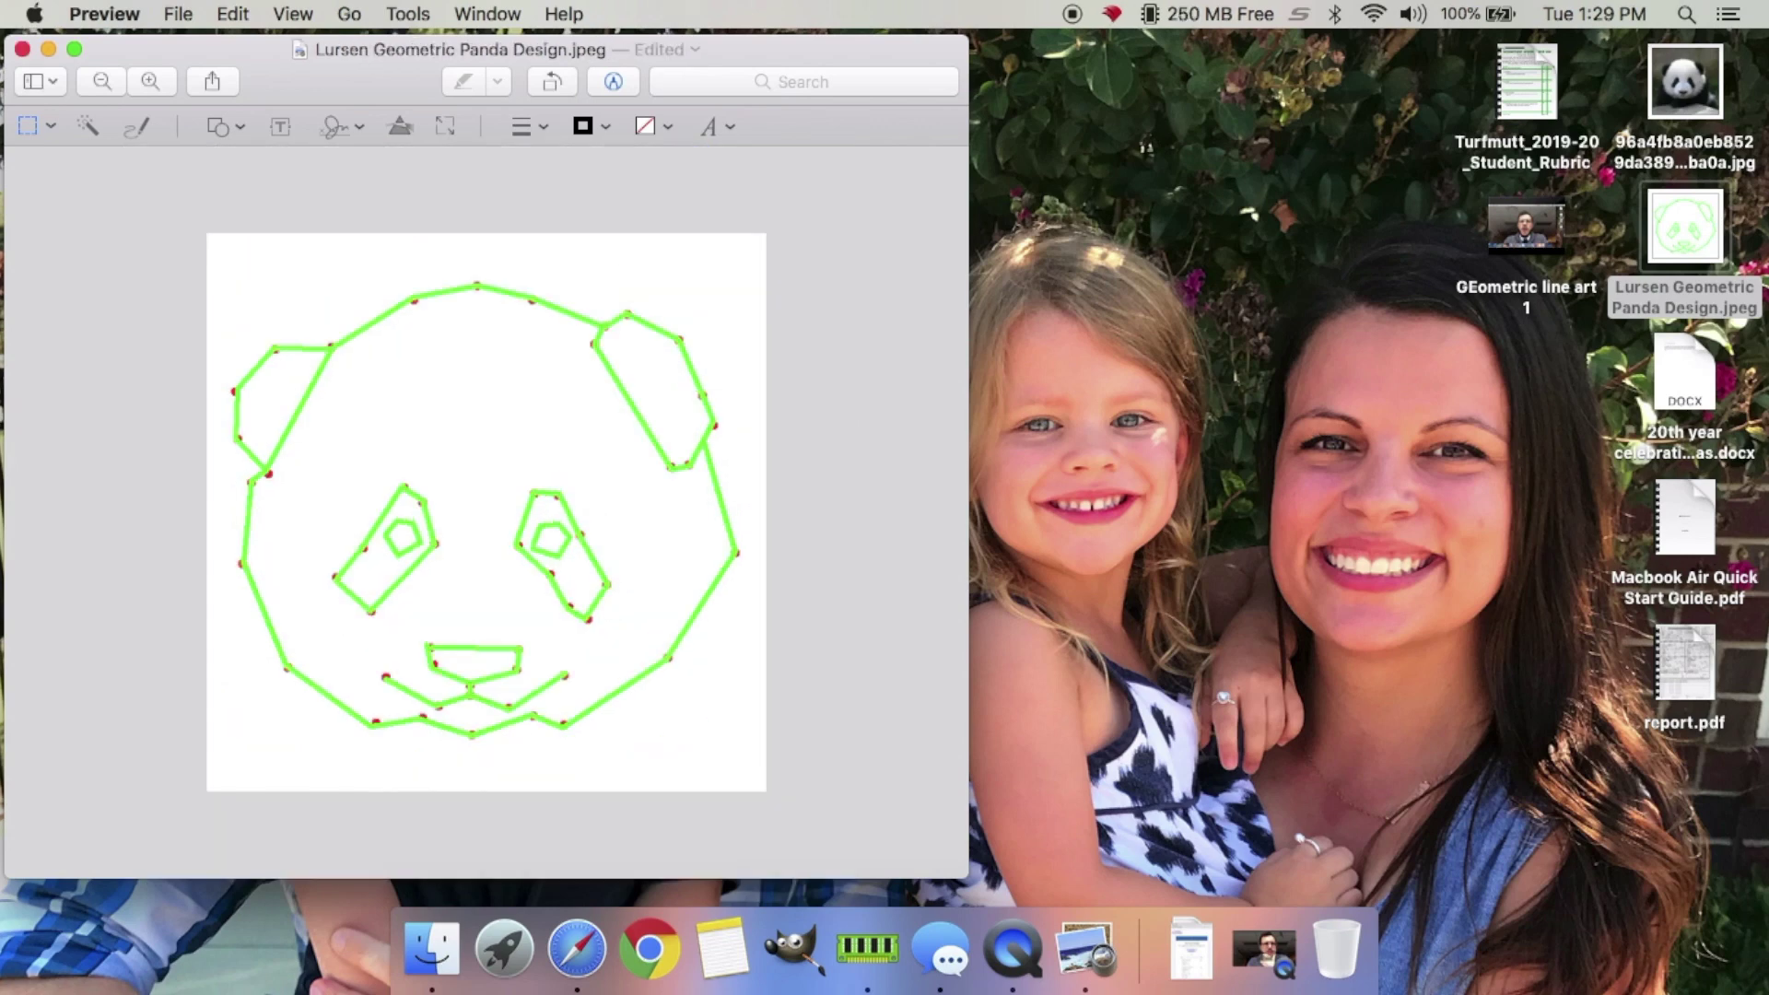
click(178, 14)
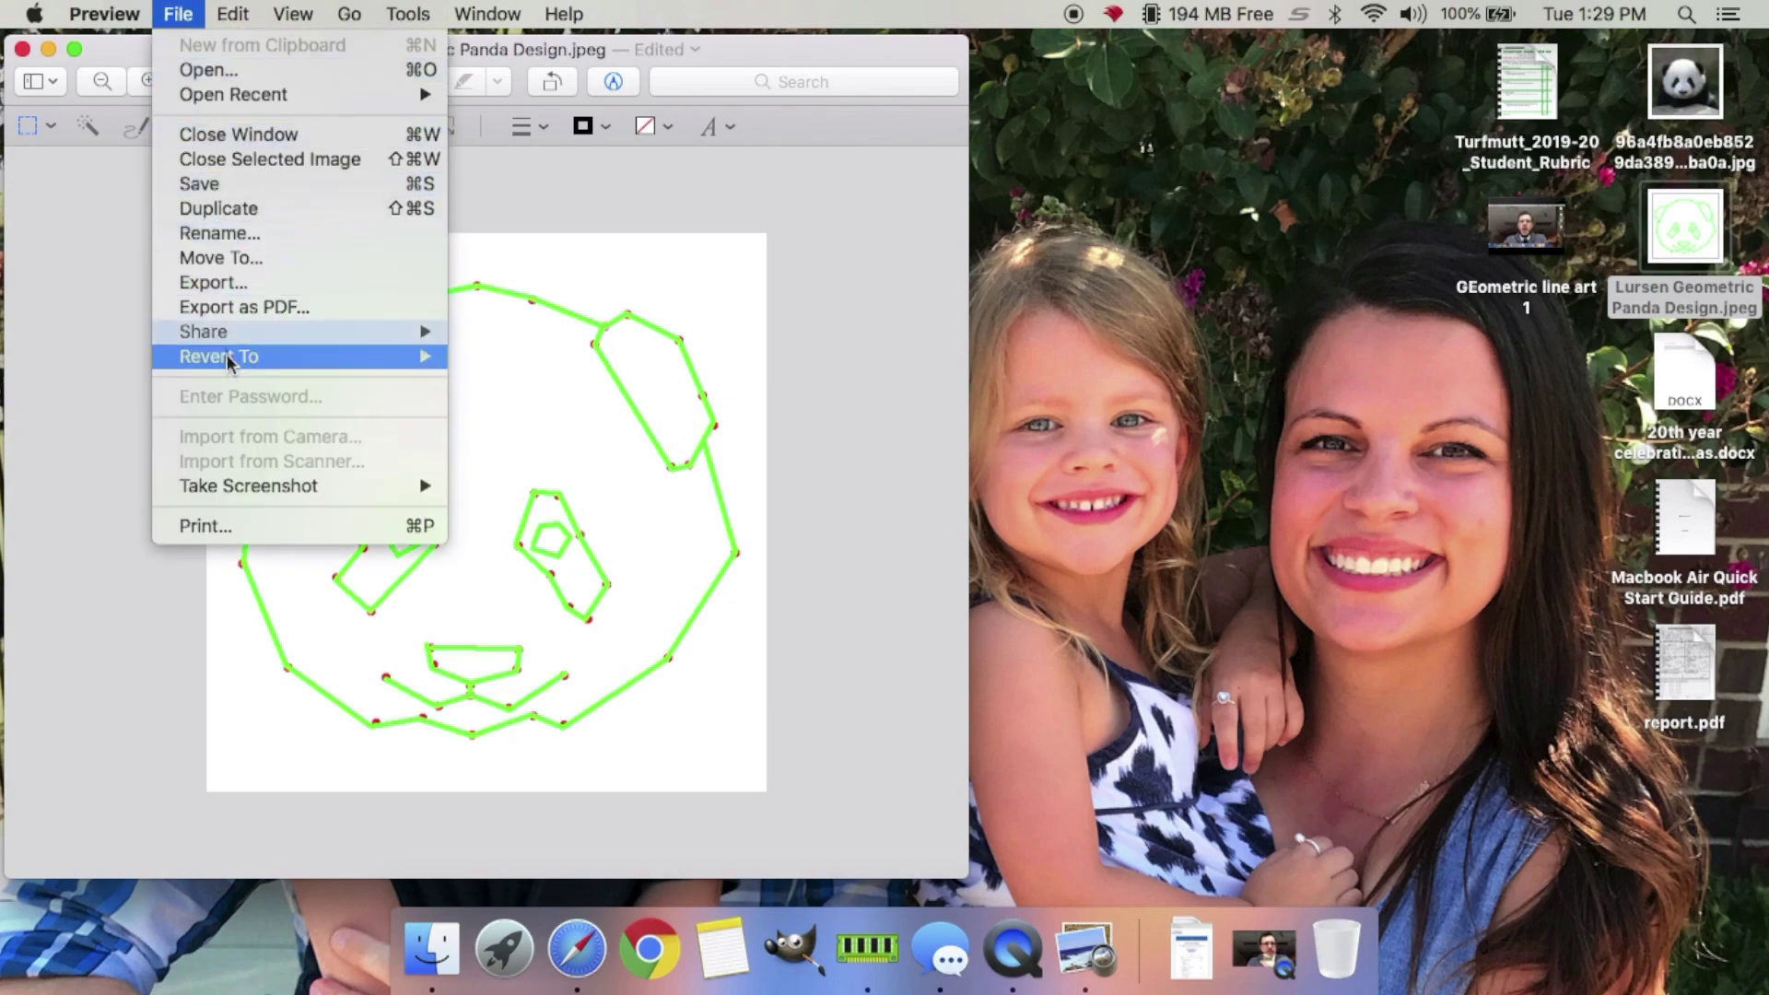
click(232, 526)
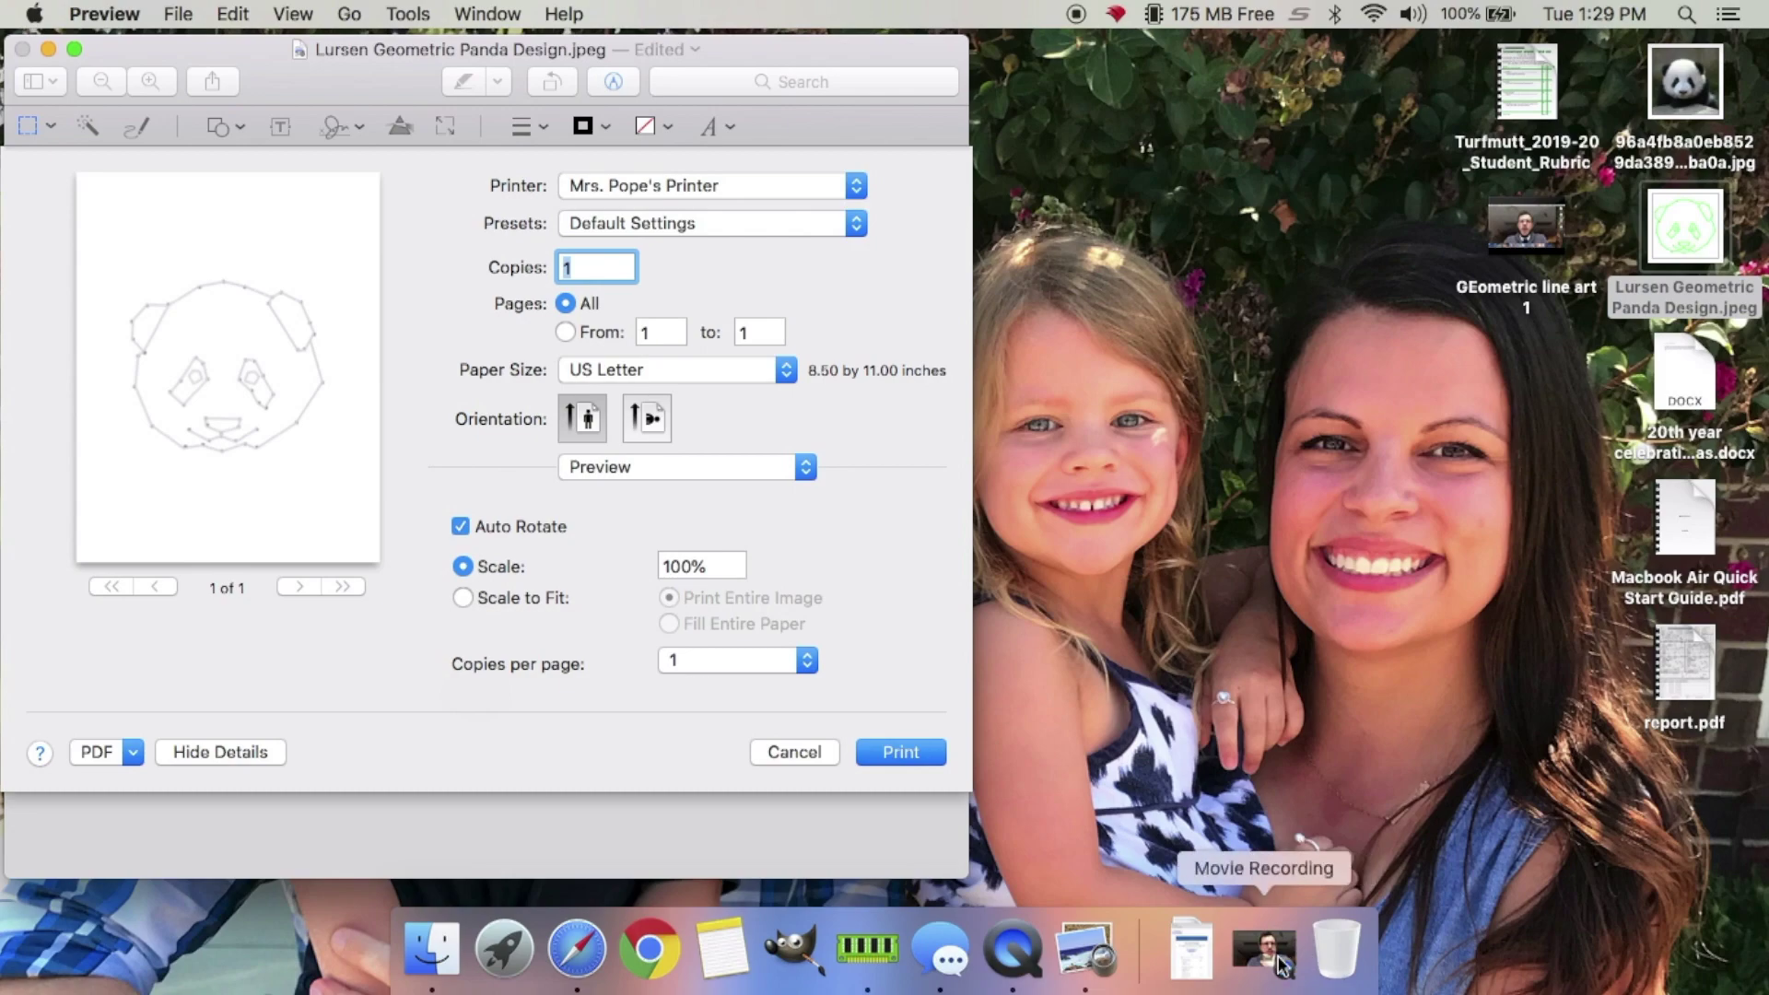
Restore the minimized QuickTime Movie Recording window from the Dock
click(1263, 949)
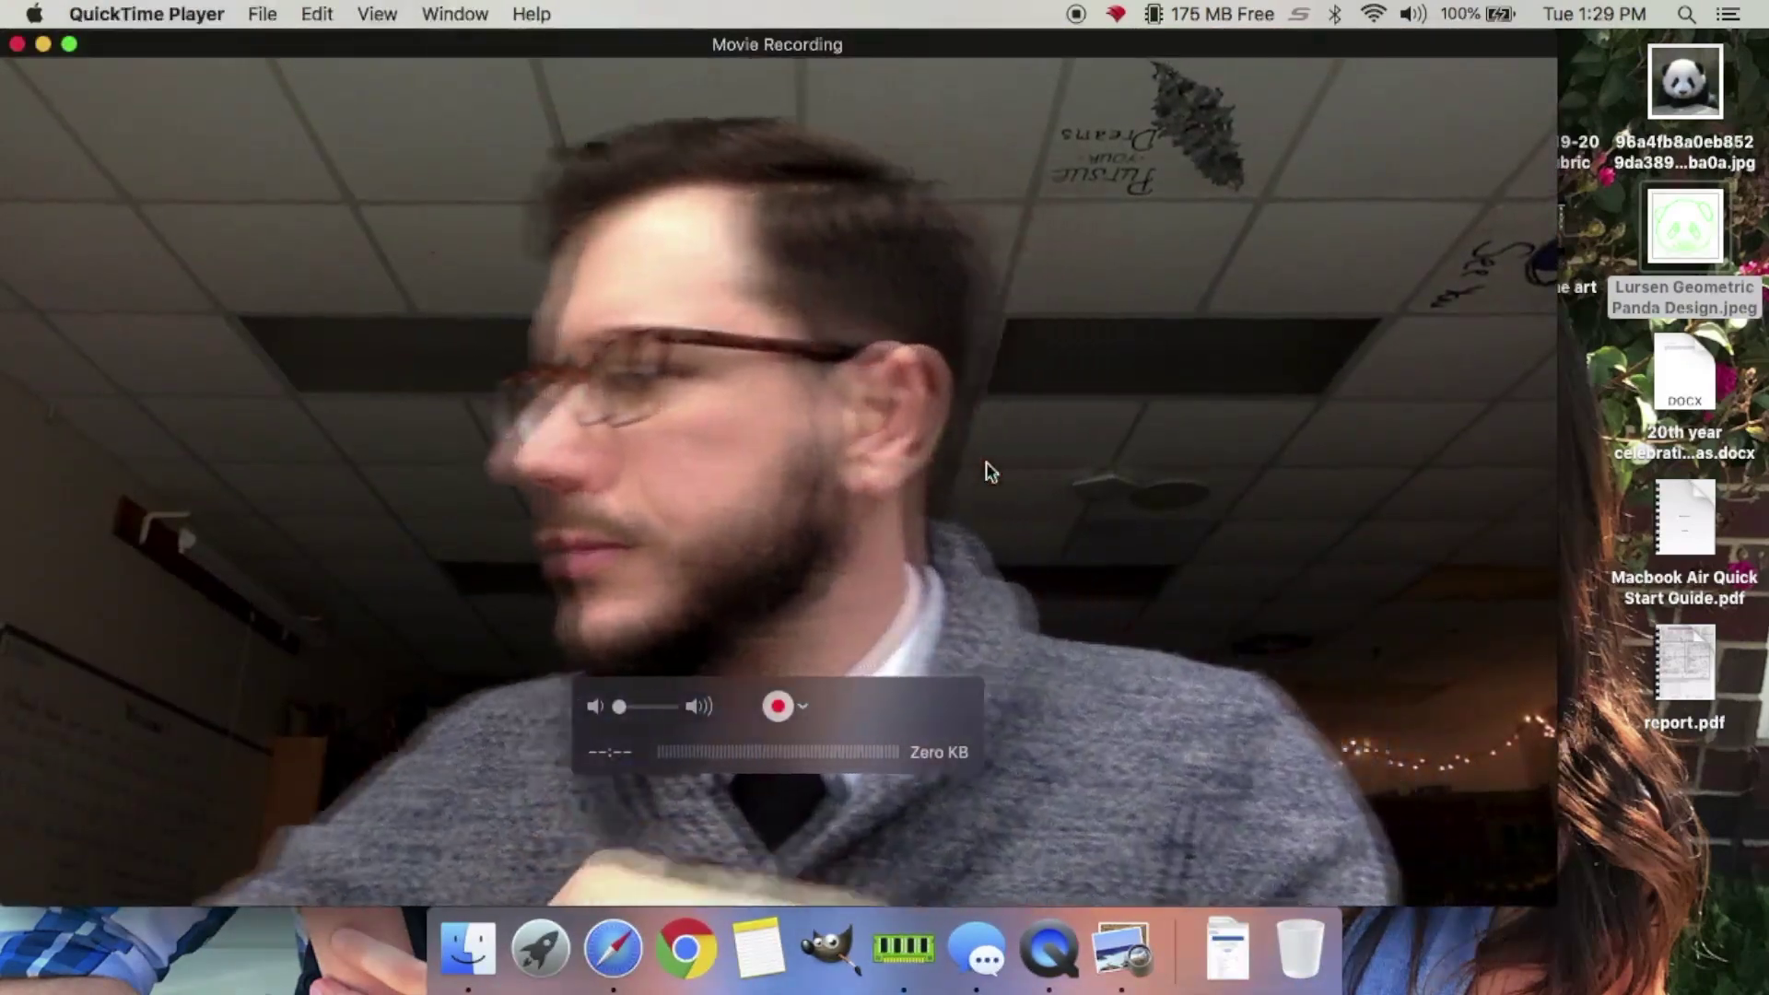